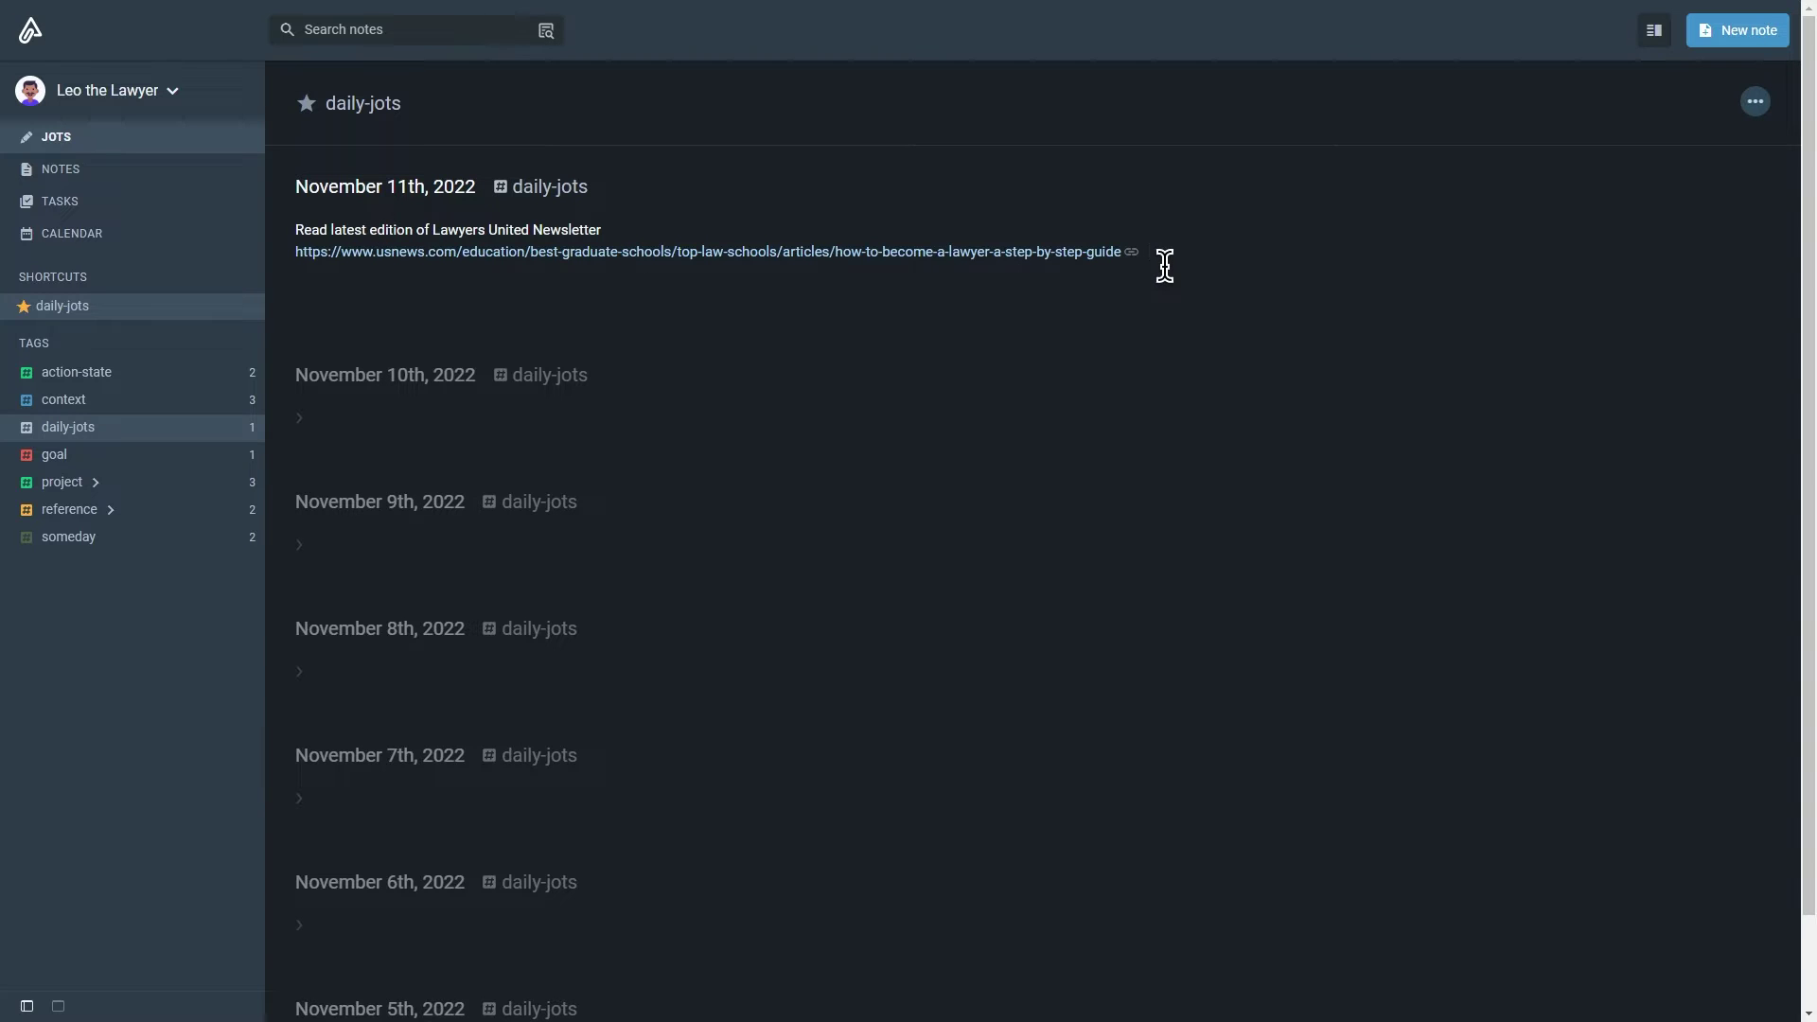
# Step: Jot Visit Greece and Get potatoes, then browse Standalone lawyer items, Trips, Lawyer FAQ and other notes
pyautogui.press('Return')
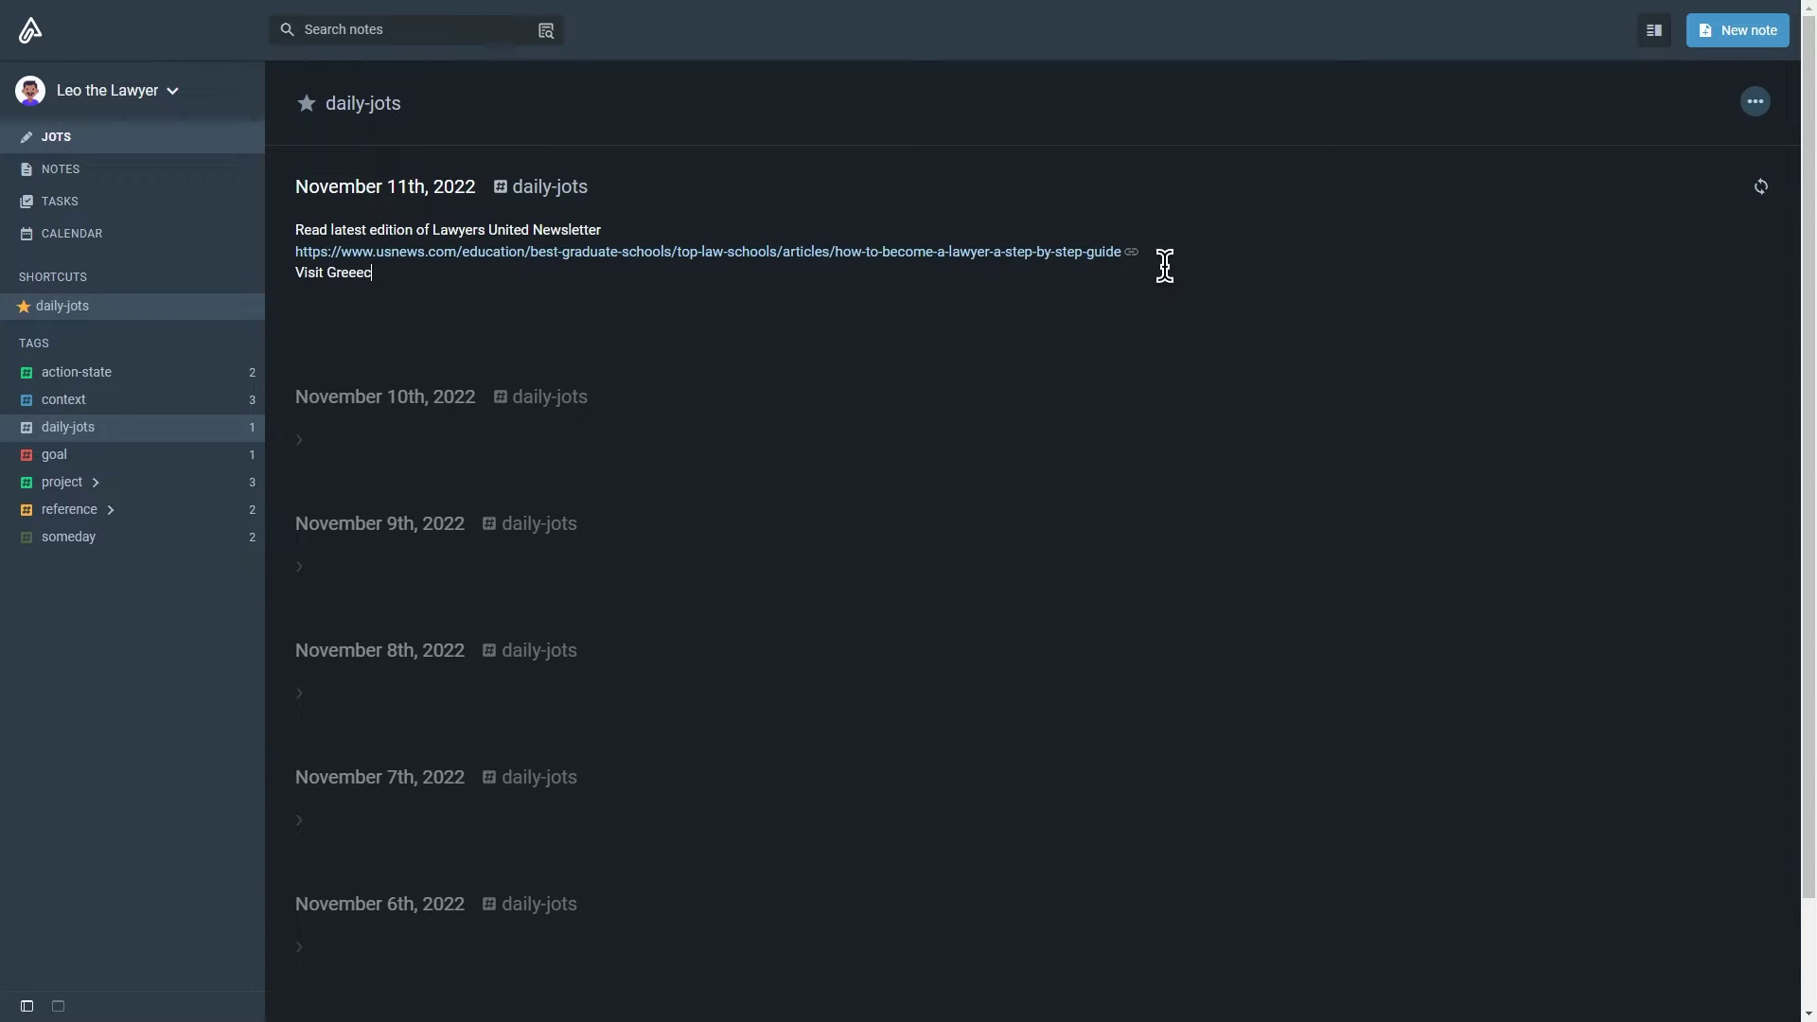
pyautogui.write('ce')
pyautogui.press('Return')
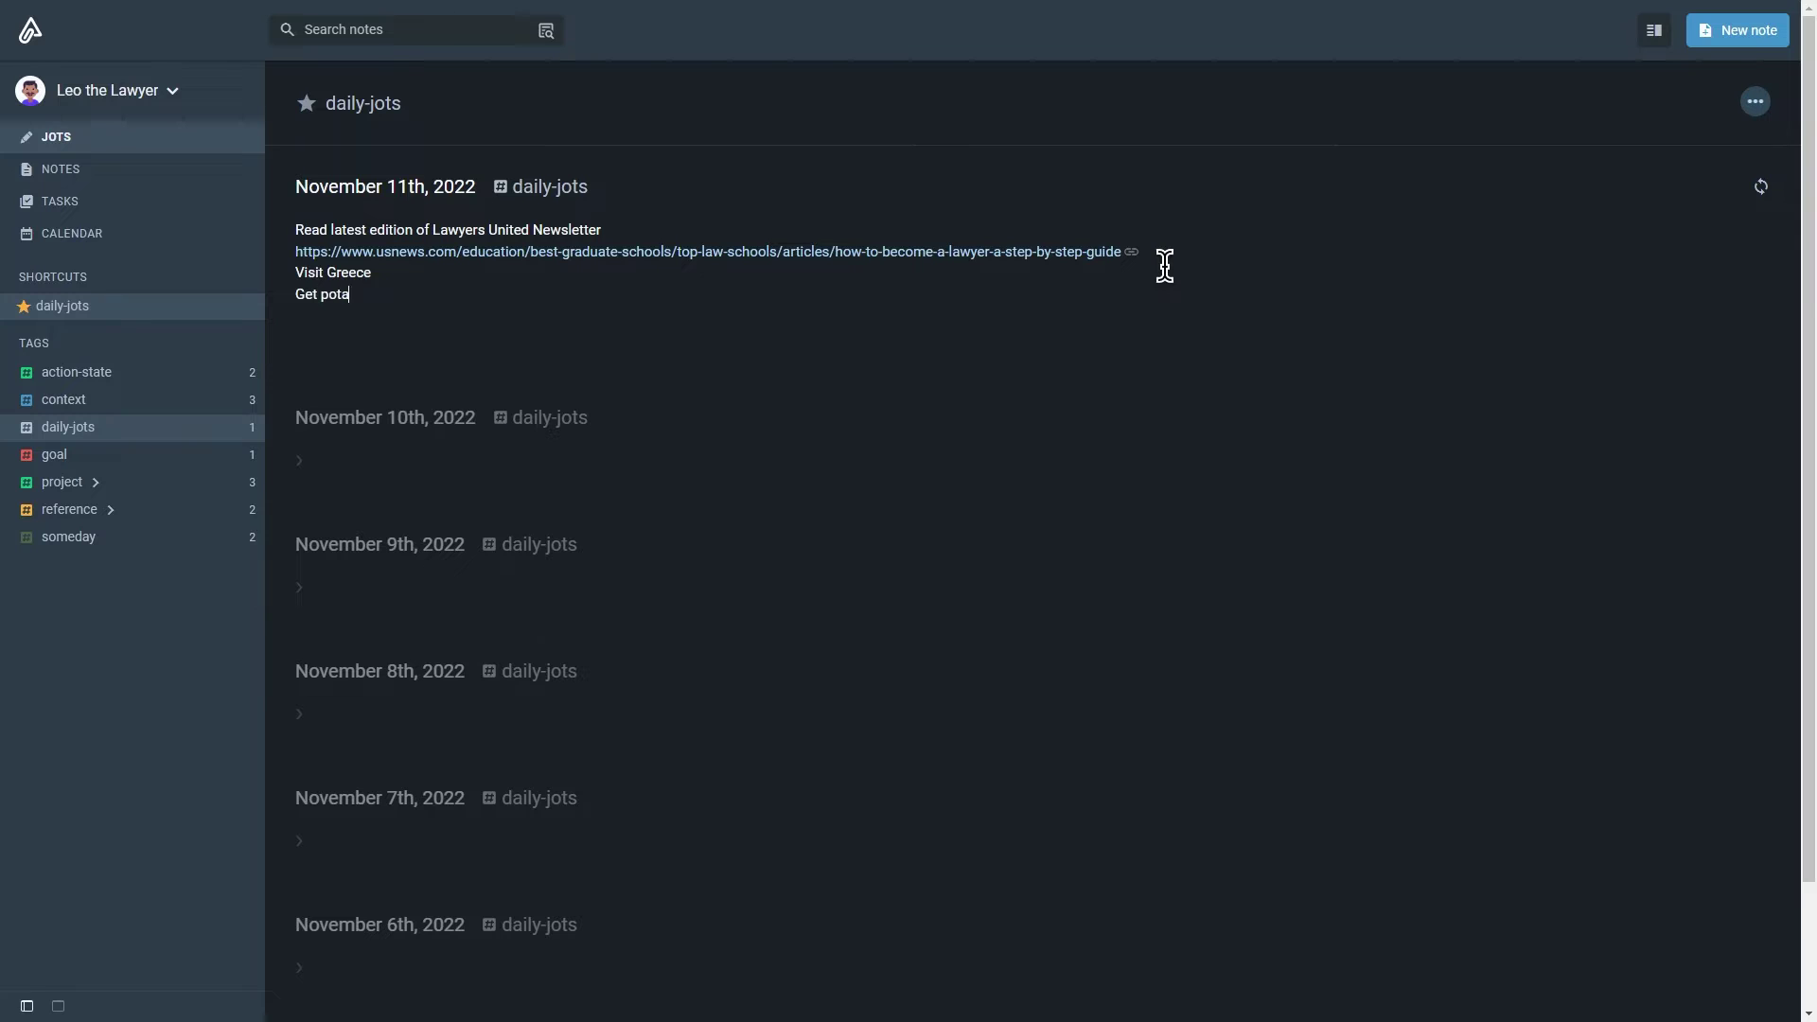
pyautogui.click(60, 167)
pyautogui.scroll(-1, 435, 219)
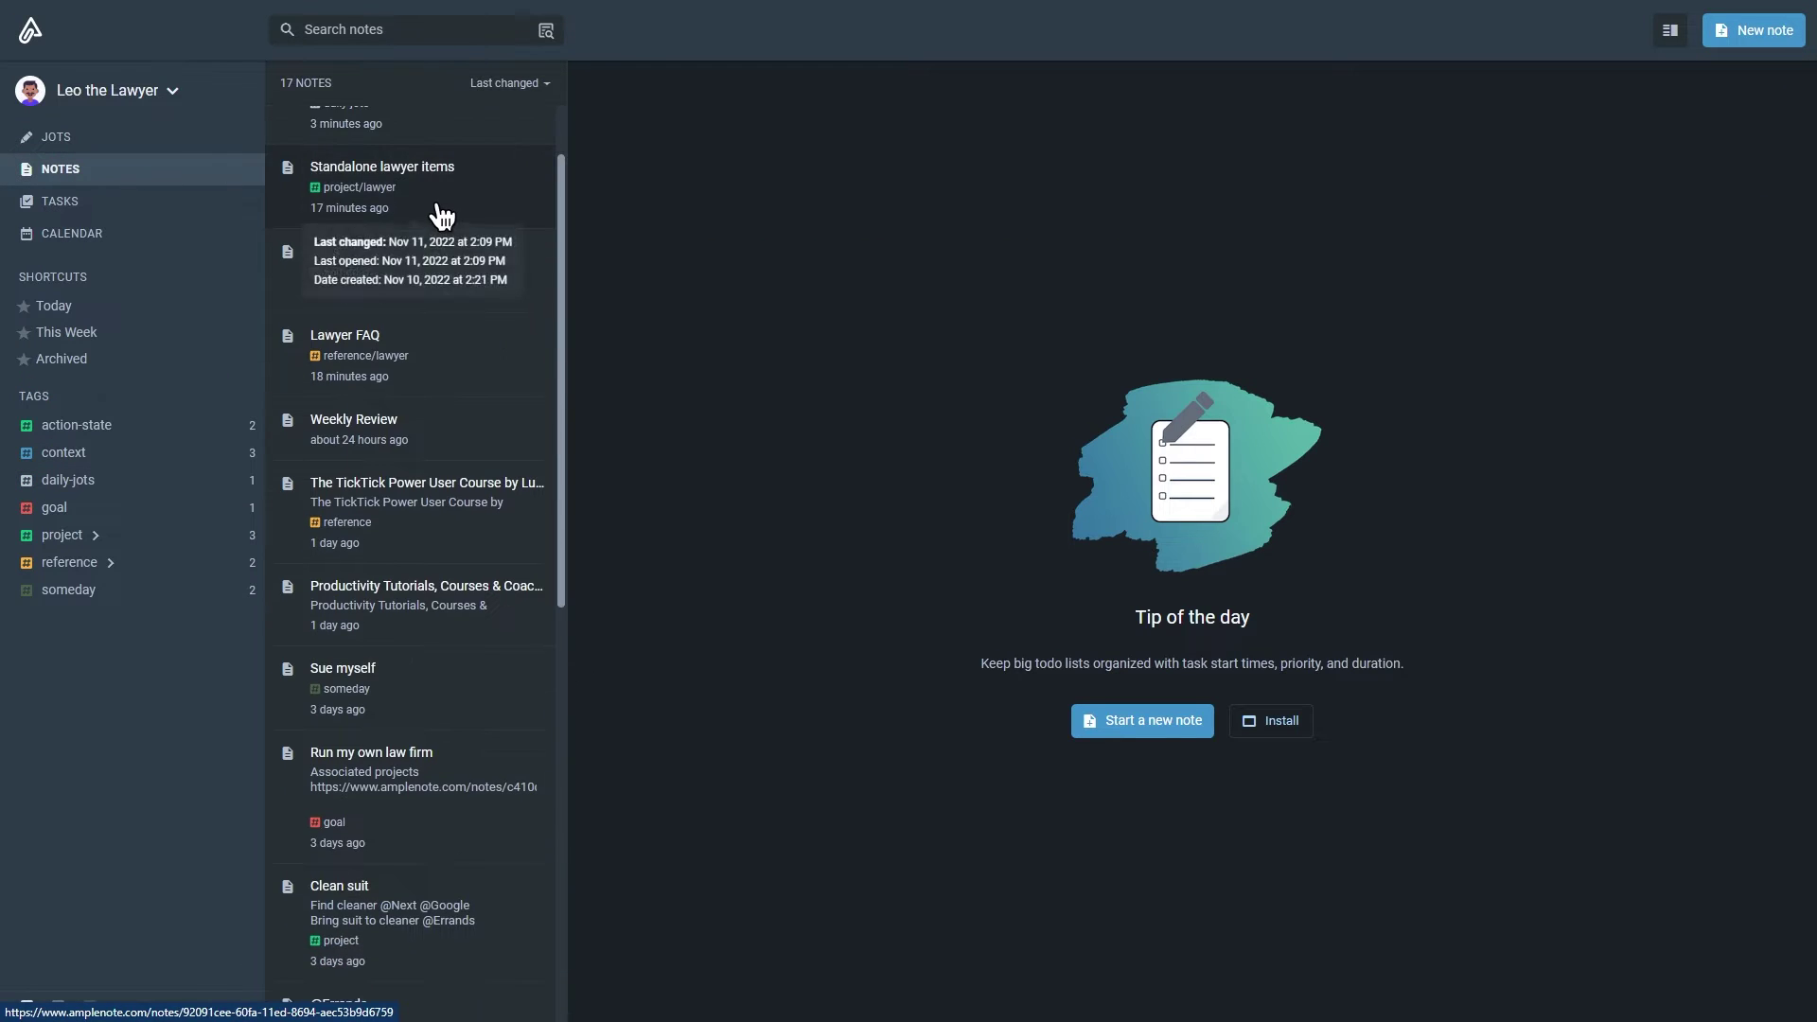
pyautogui.click(435, 199)
pyautogui.click(434, 270)
pyautogui.click(410, 348)
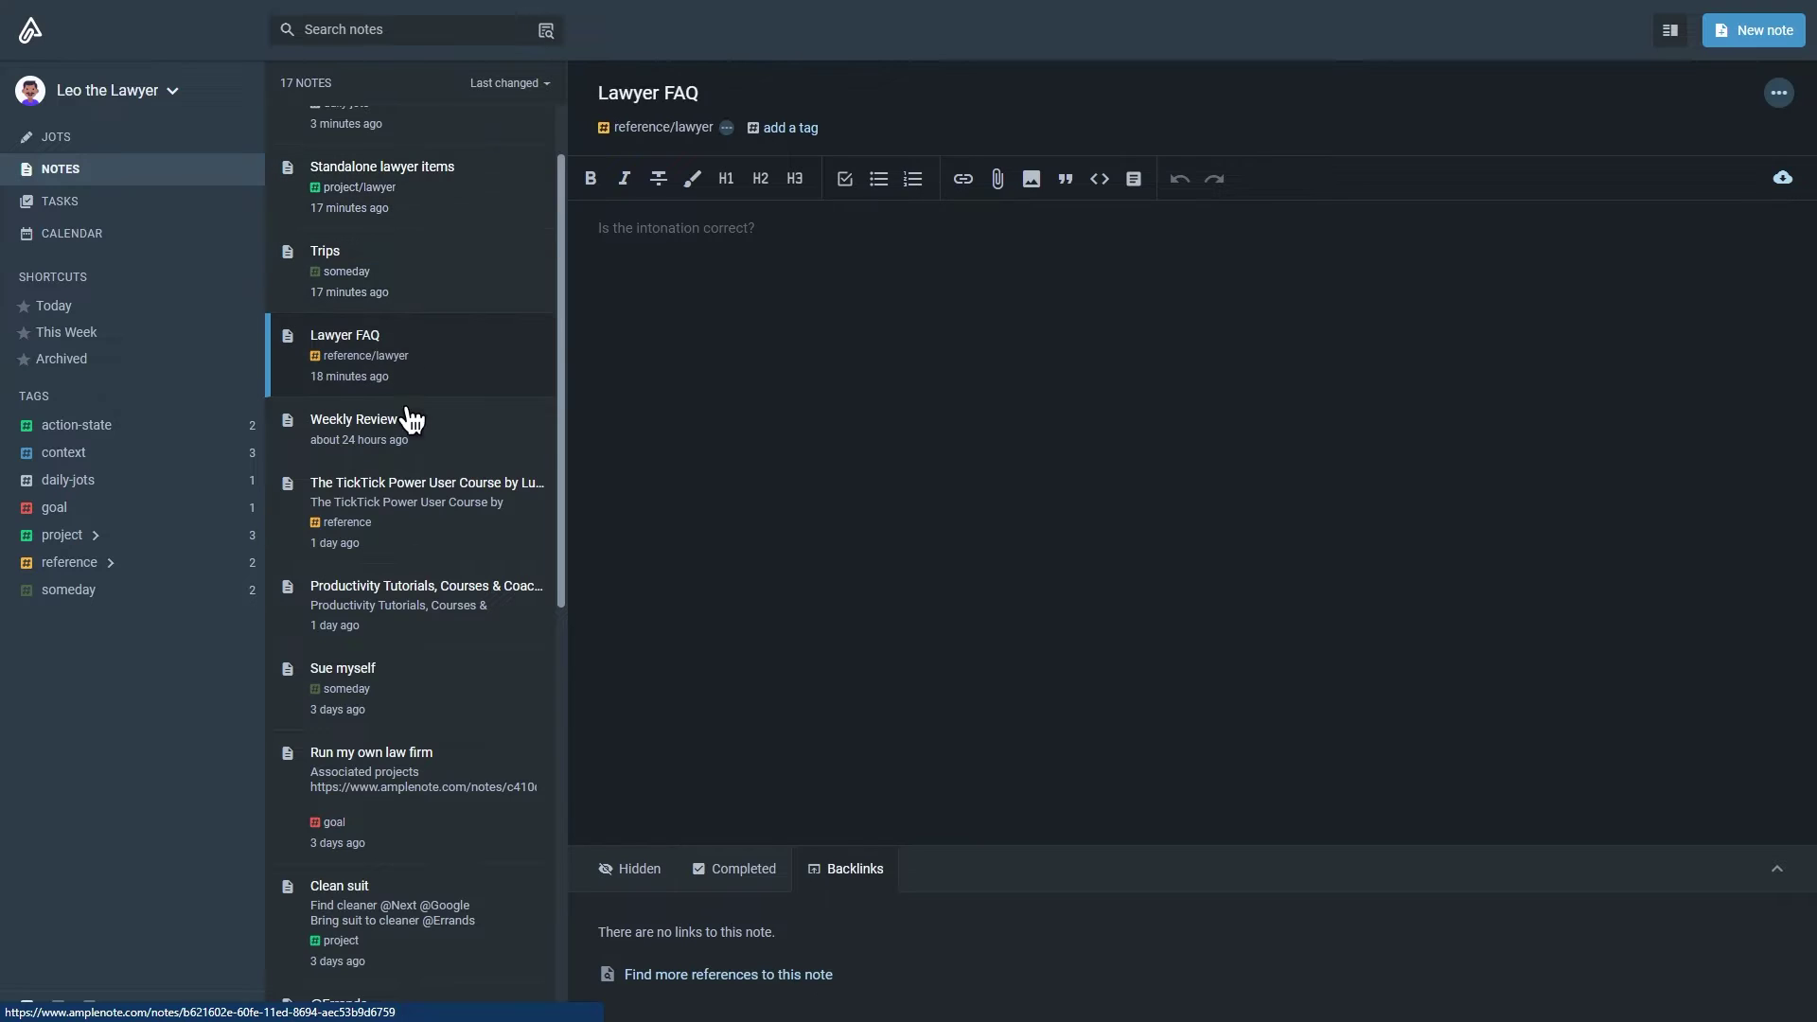
pyautogui.click(411, 426)
pyautogui.click(419, 496)
pyautogui.click(445, 598)
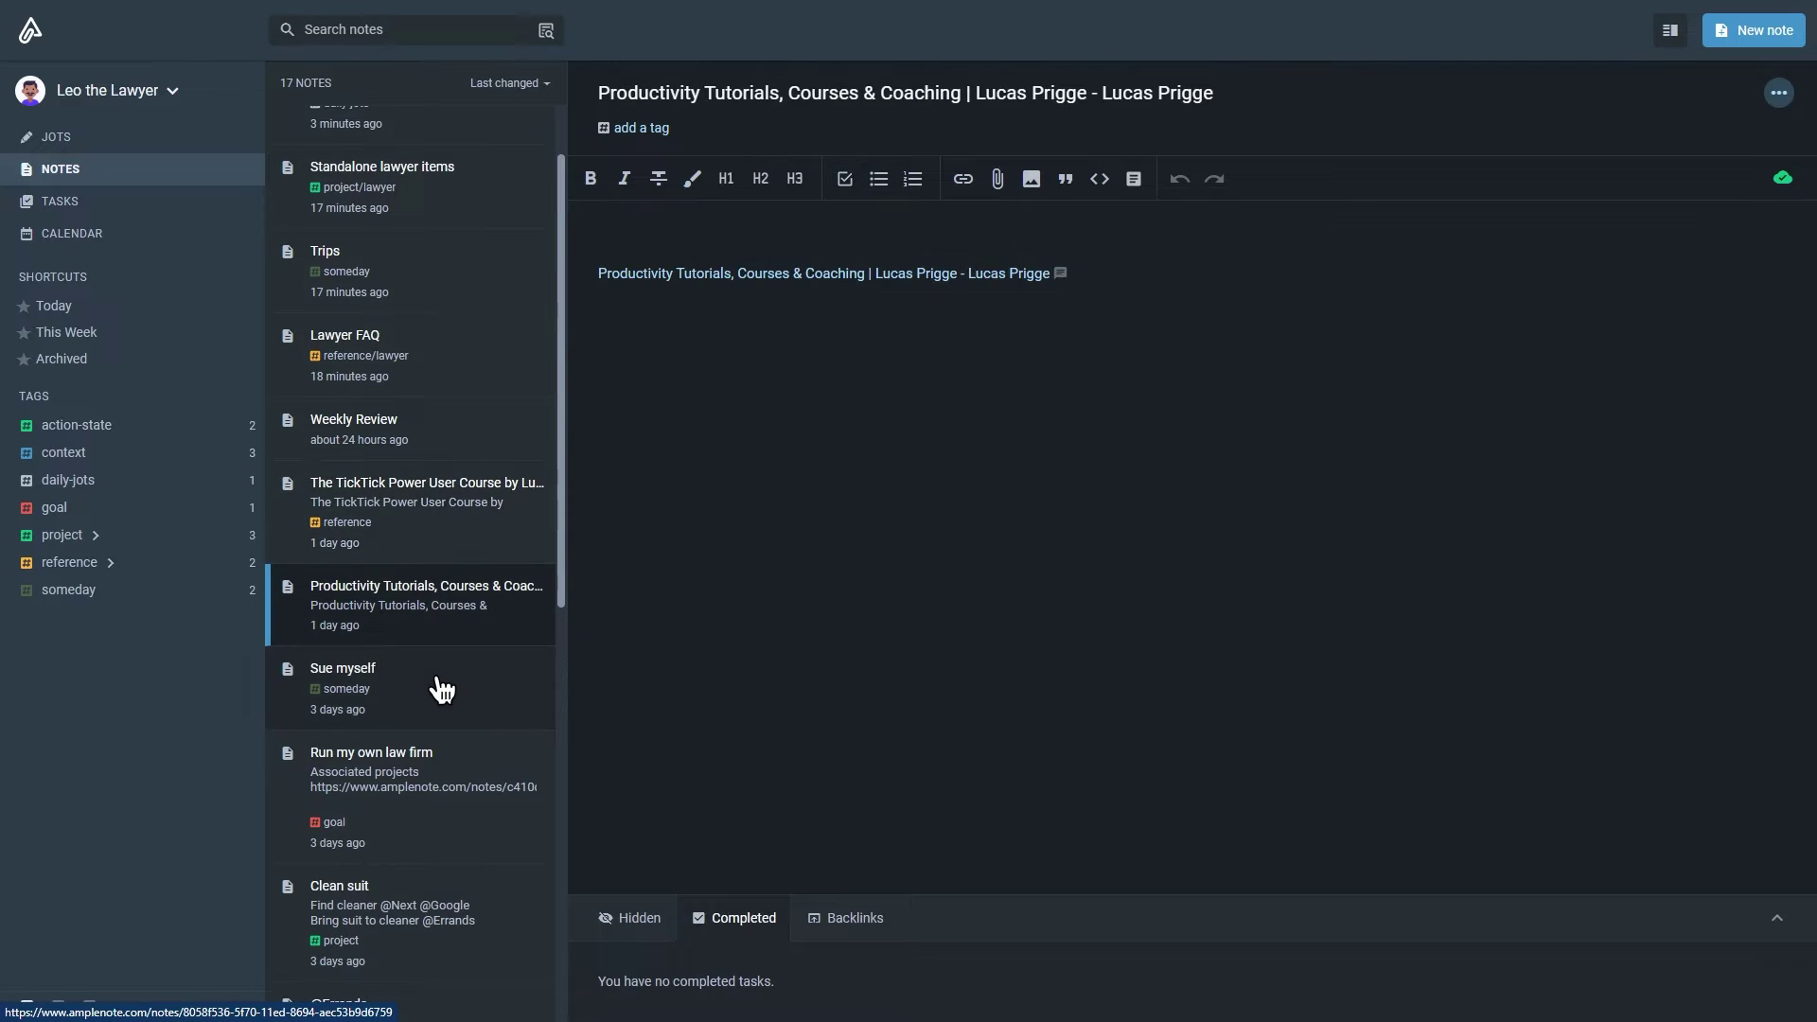
pyautogui.click(434, 689)
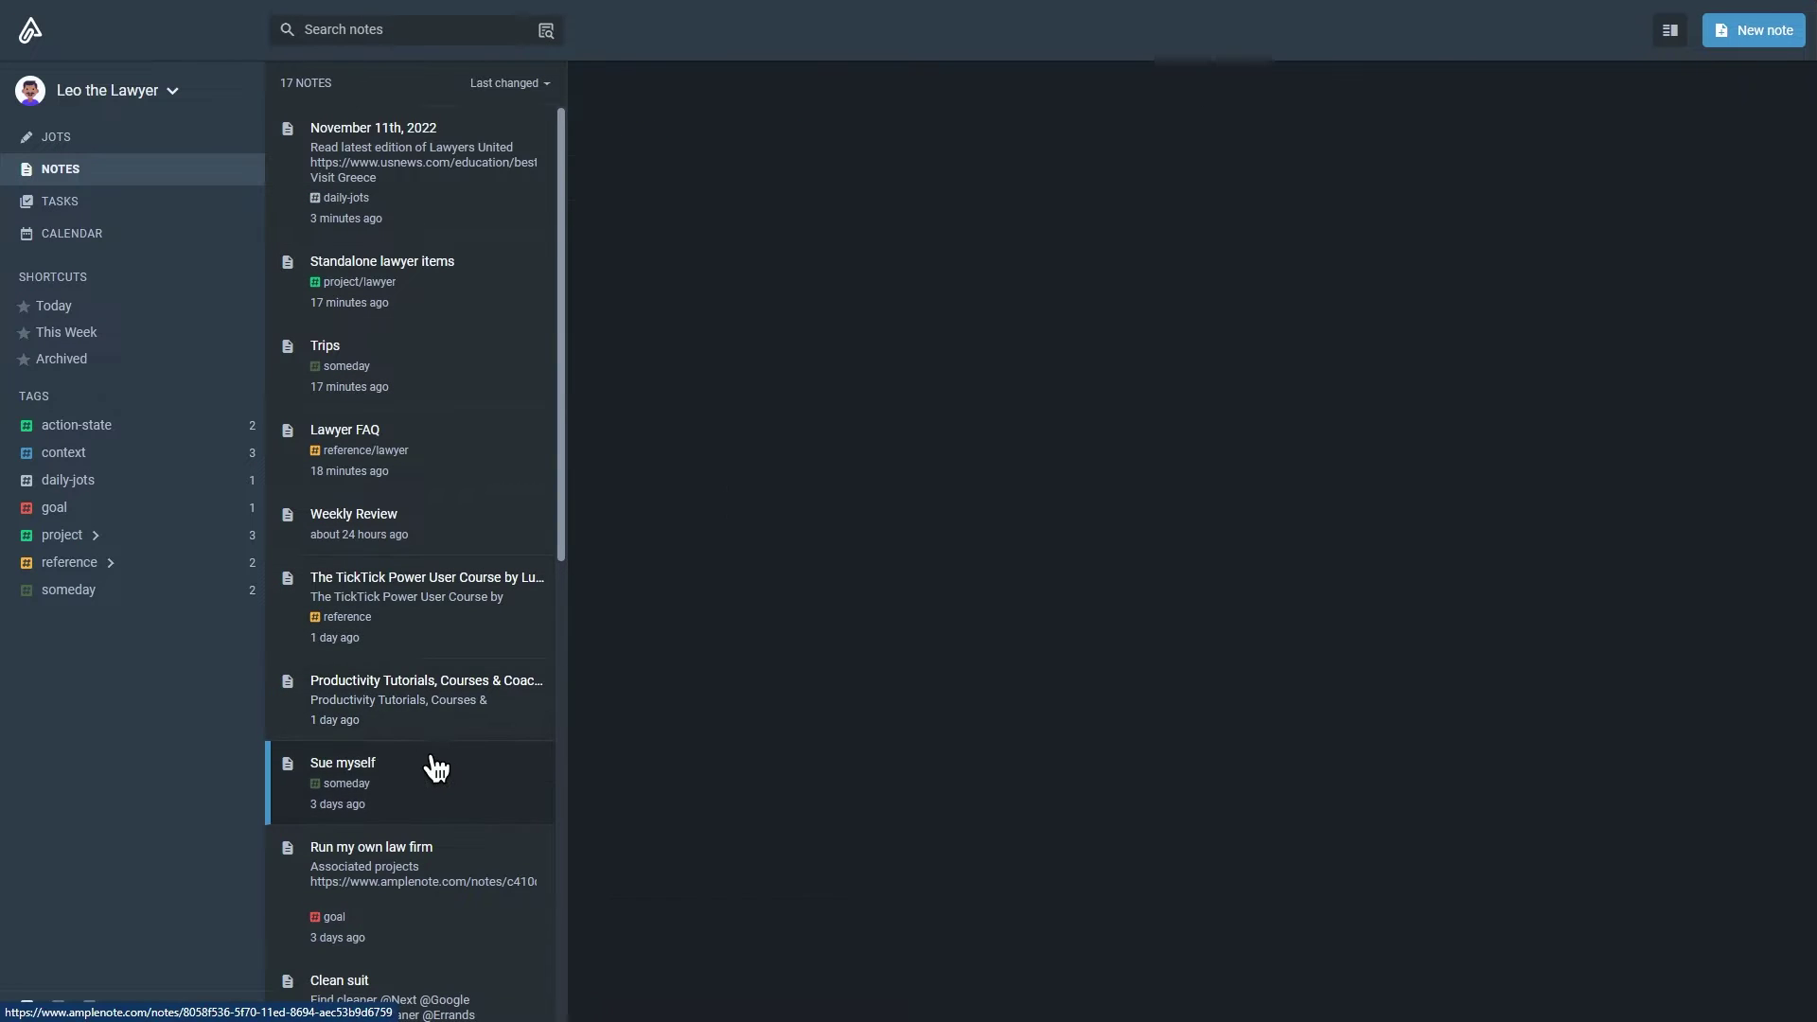
# Step: Create a few untitled notes while flipping between daily jots and the tasks list
pyautogui.click(1750, 35)
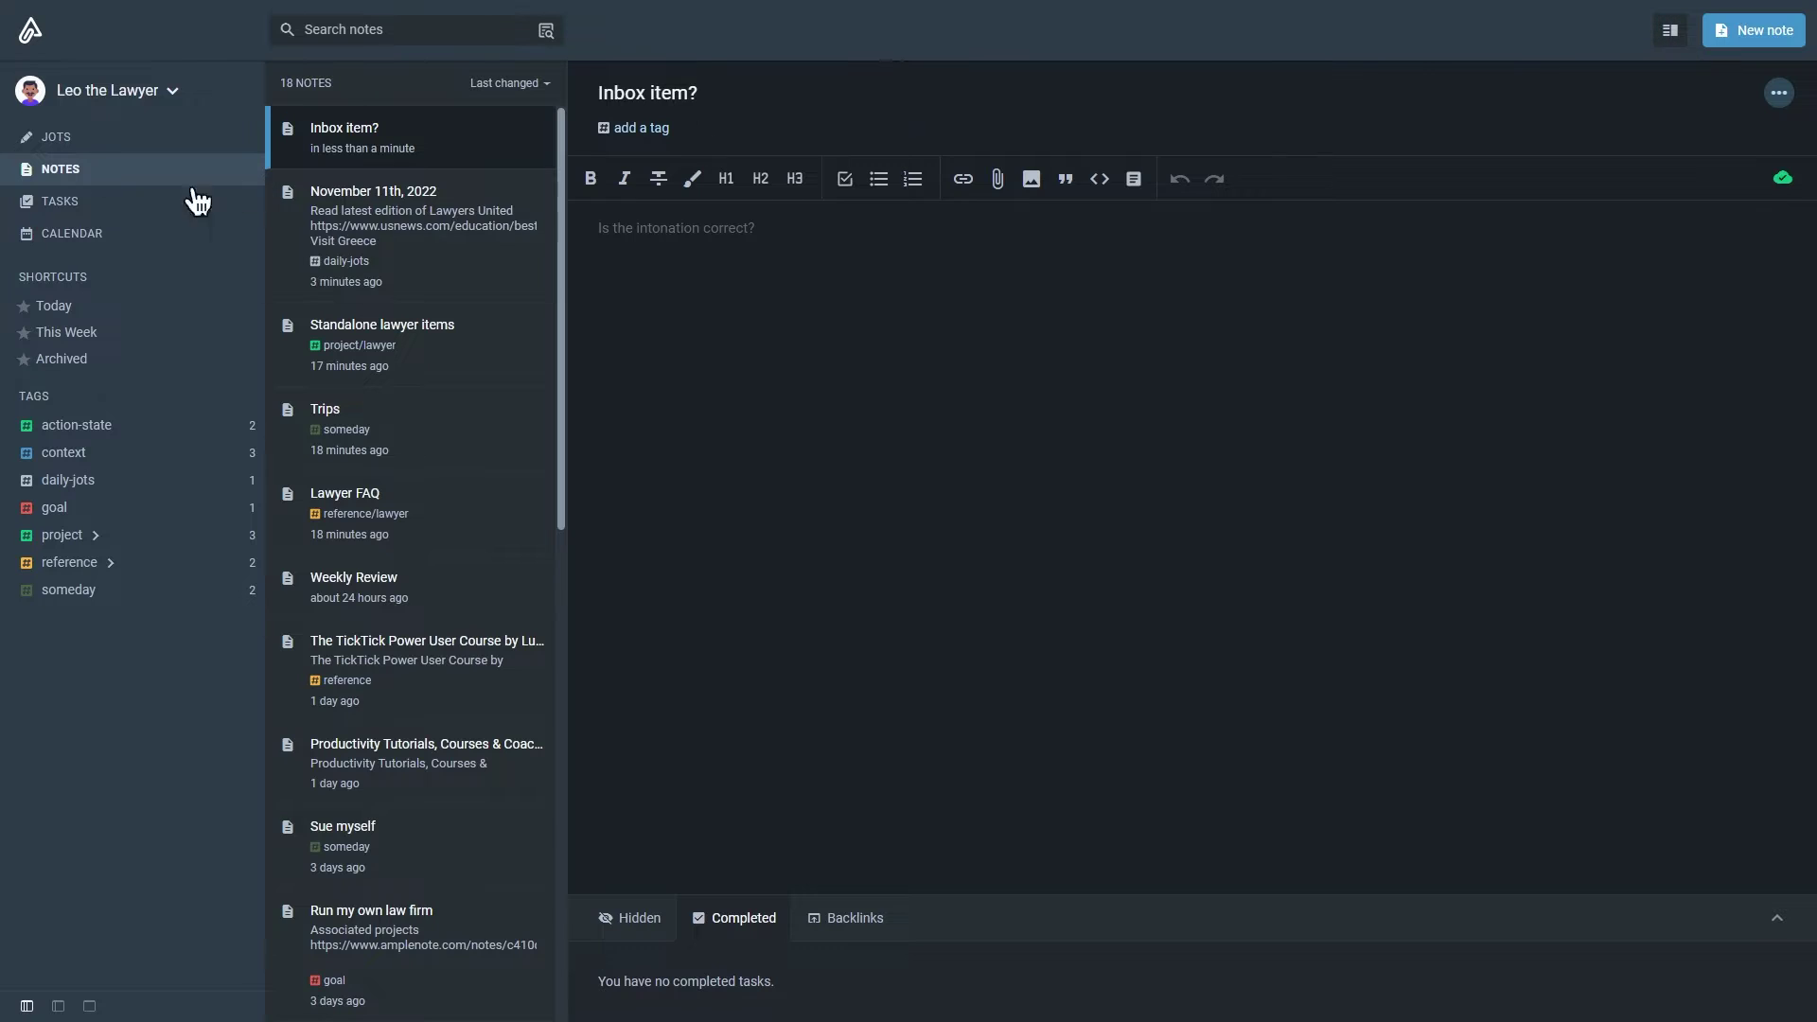
pyautogui.click(55, 137)
pyautogui.click(1738, 31)
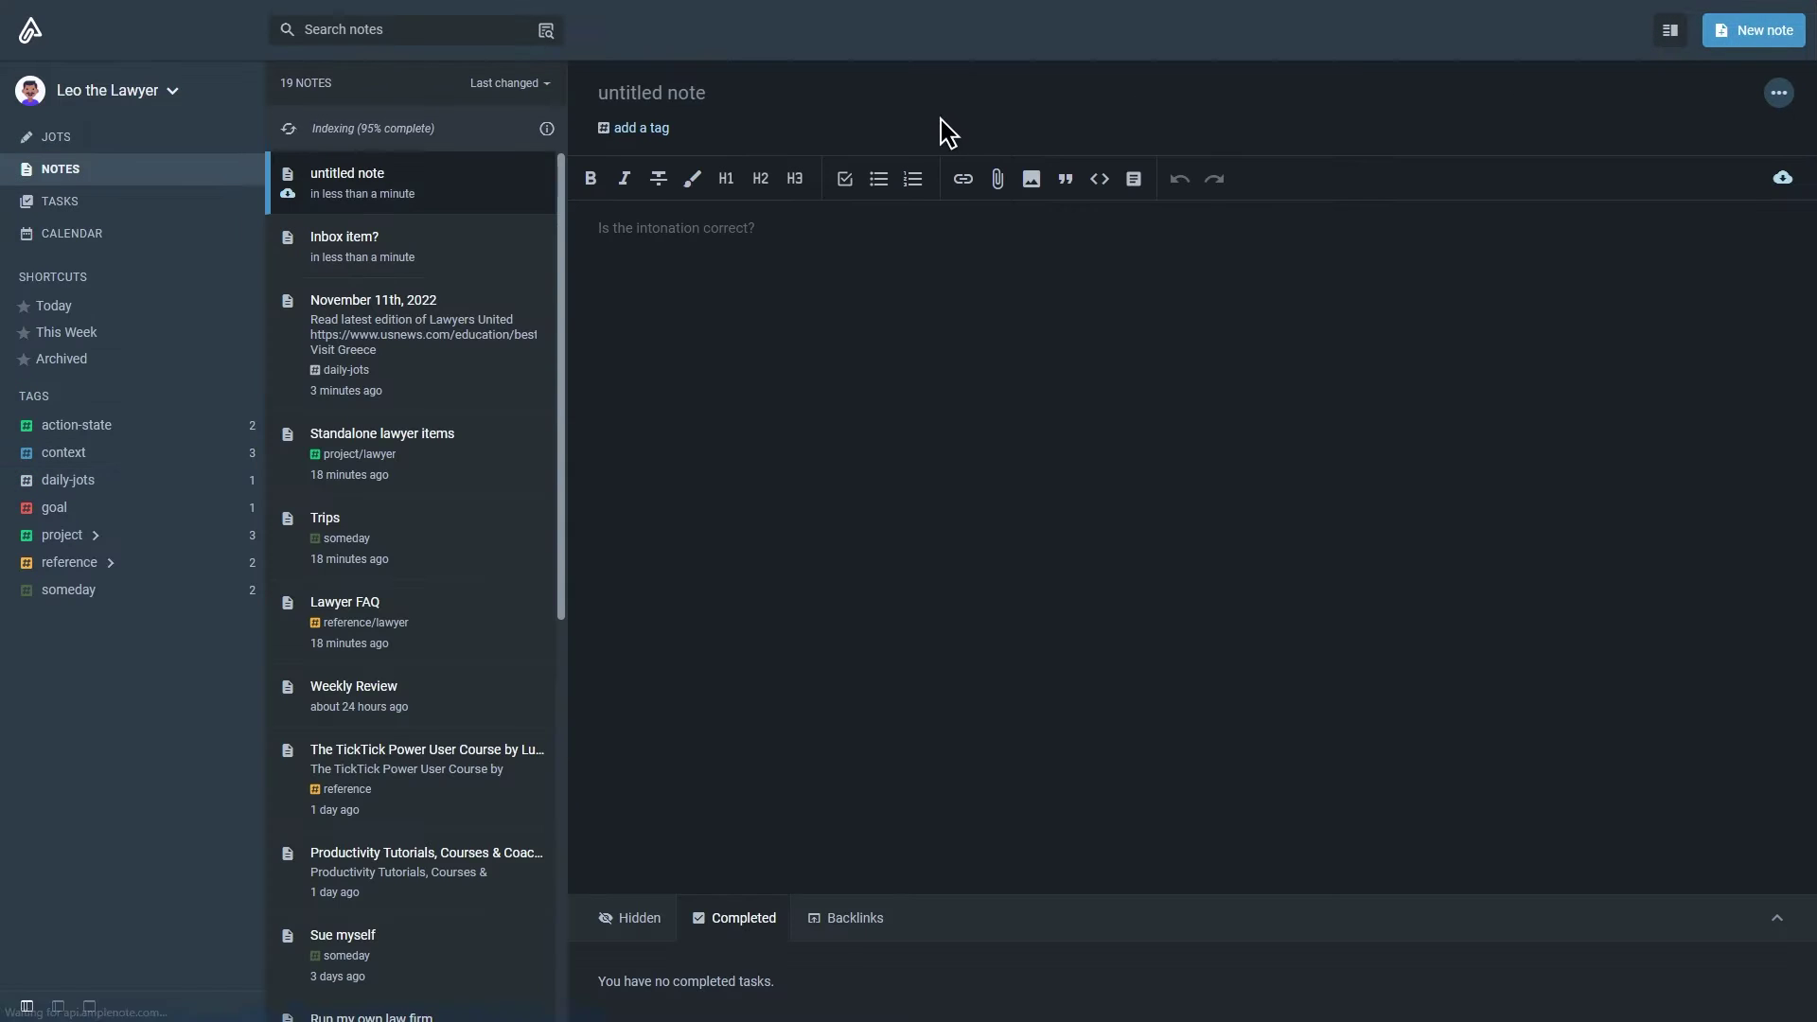
pyautogui.click(60, 200)
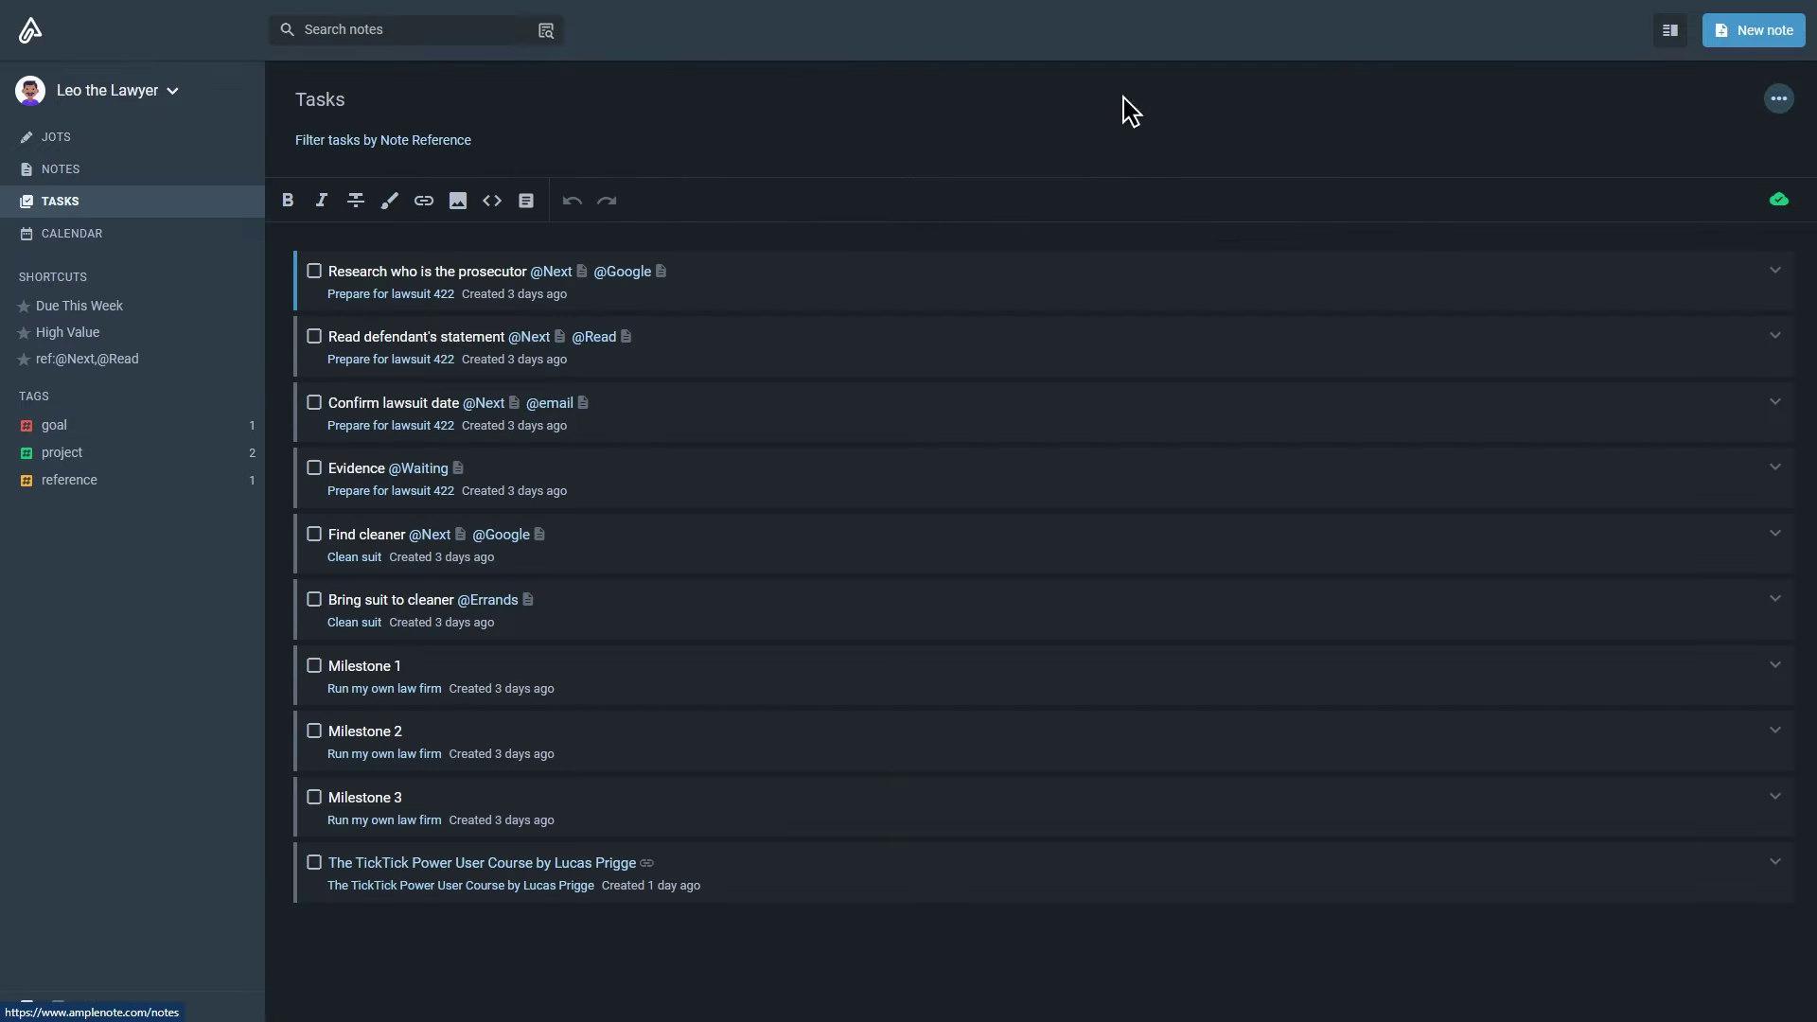
pyautogui.click(1749, 29)
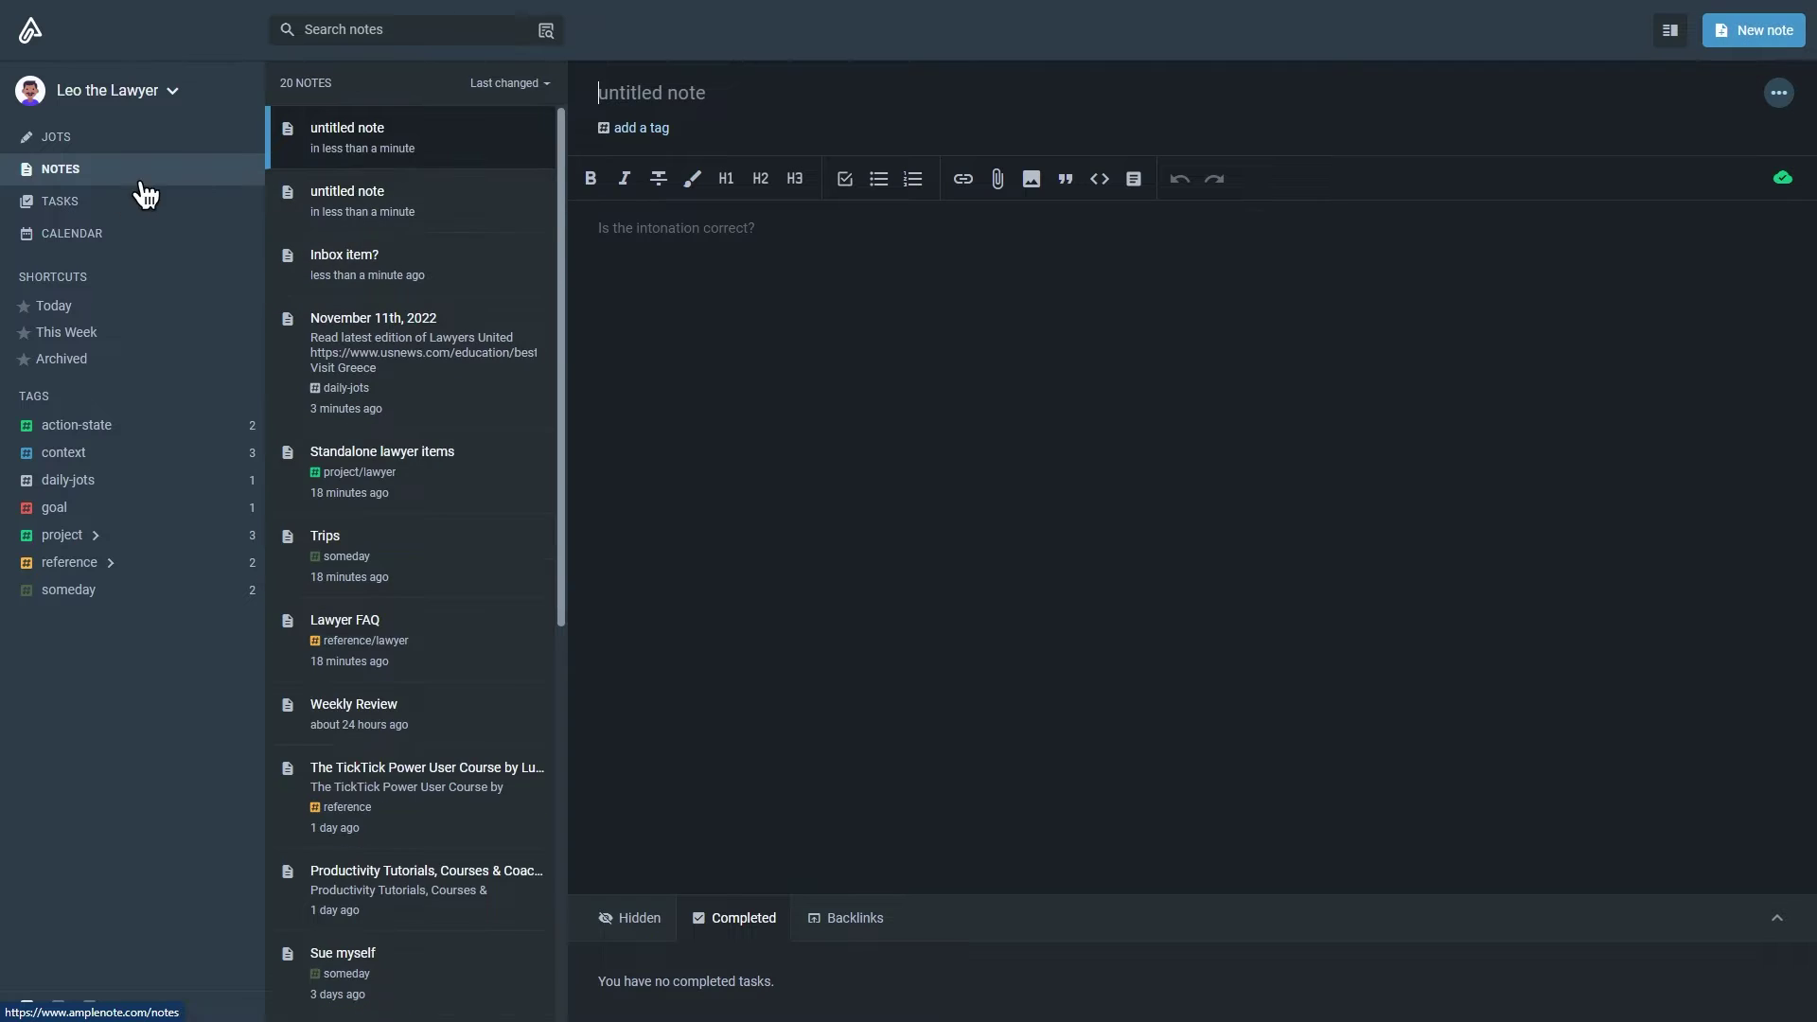
pyautogui.click(55, 138)
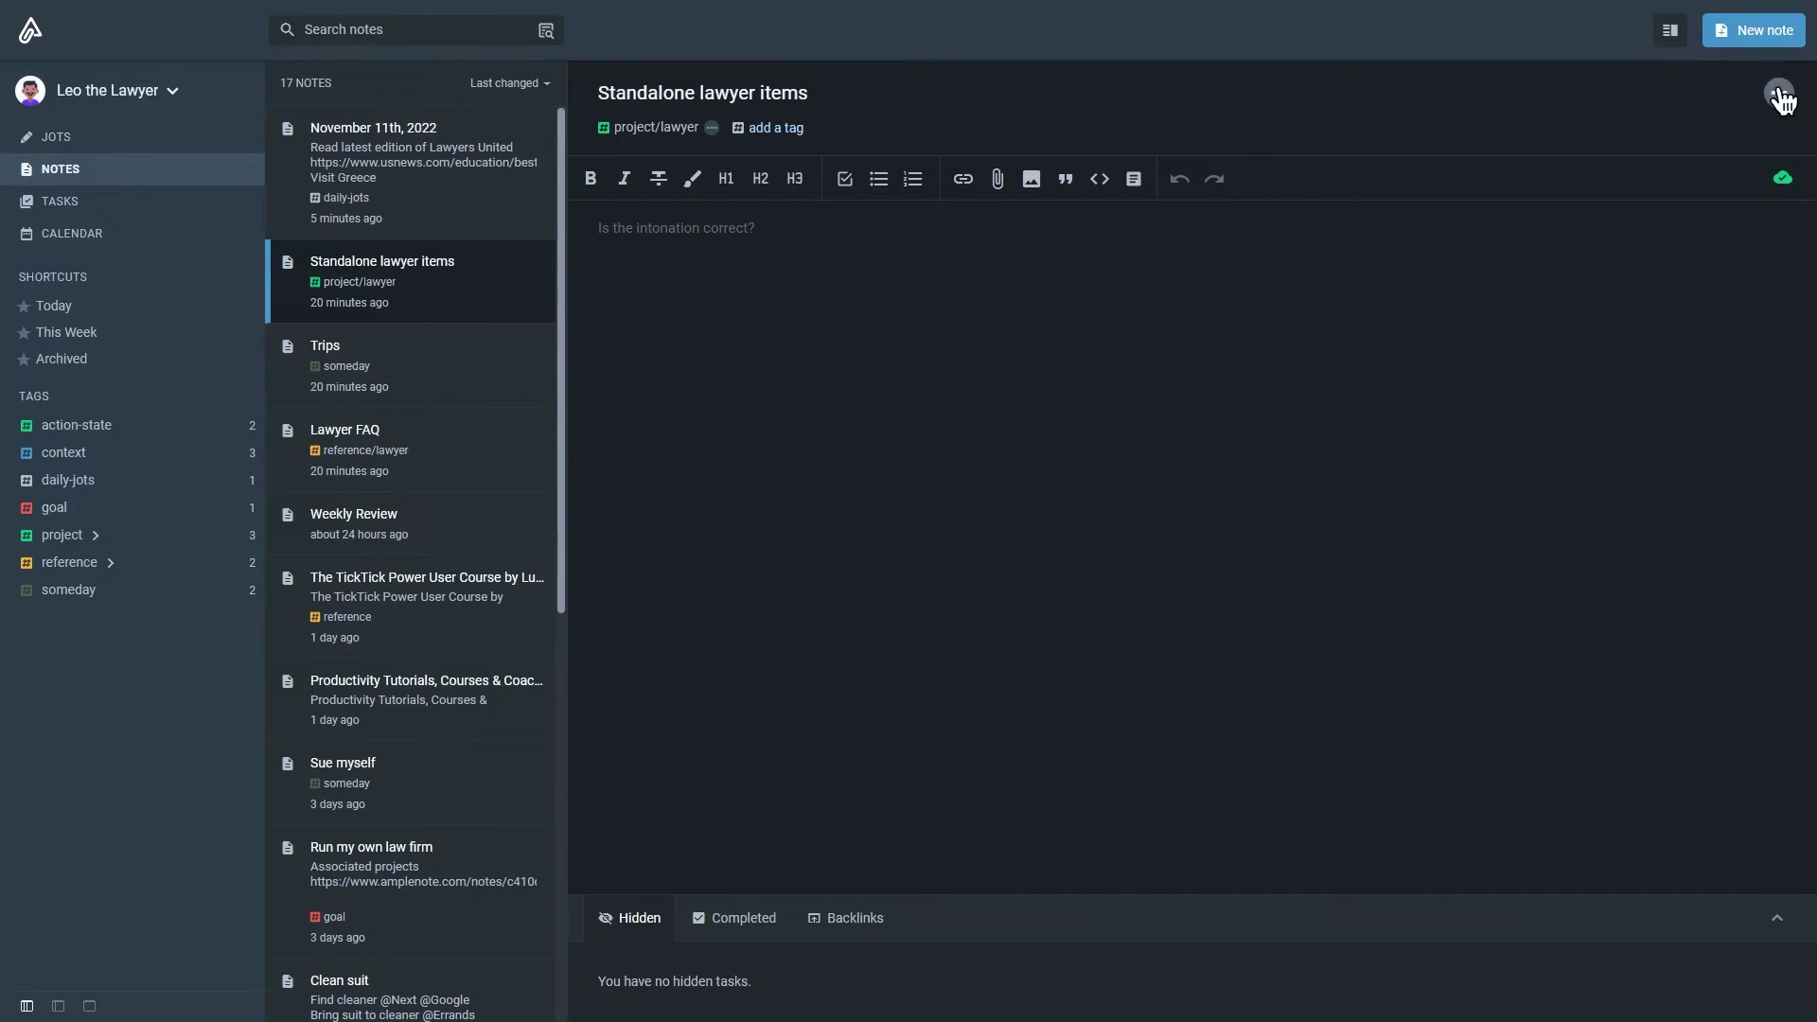
# Step: Copy Standalone lawyer items' mail-to-note address and reveal the emailed Renew lawyer certificate task's details
pyautogui.click(1780, 93)
pyautogui.click(1675, 289)
pyautogui.click(1755, 375)
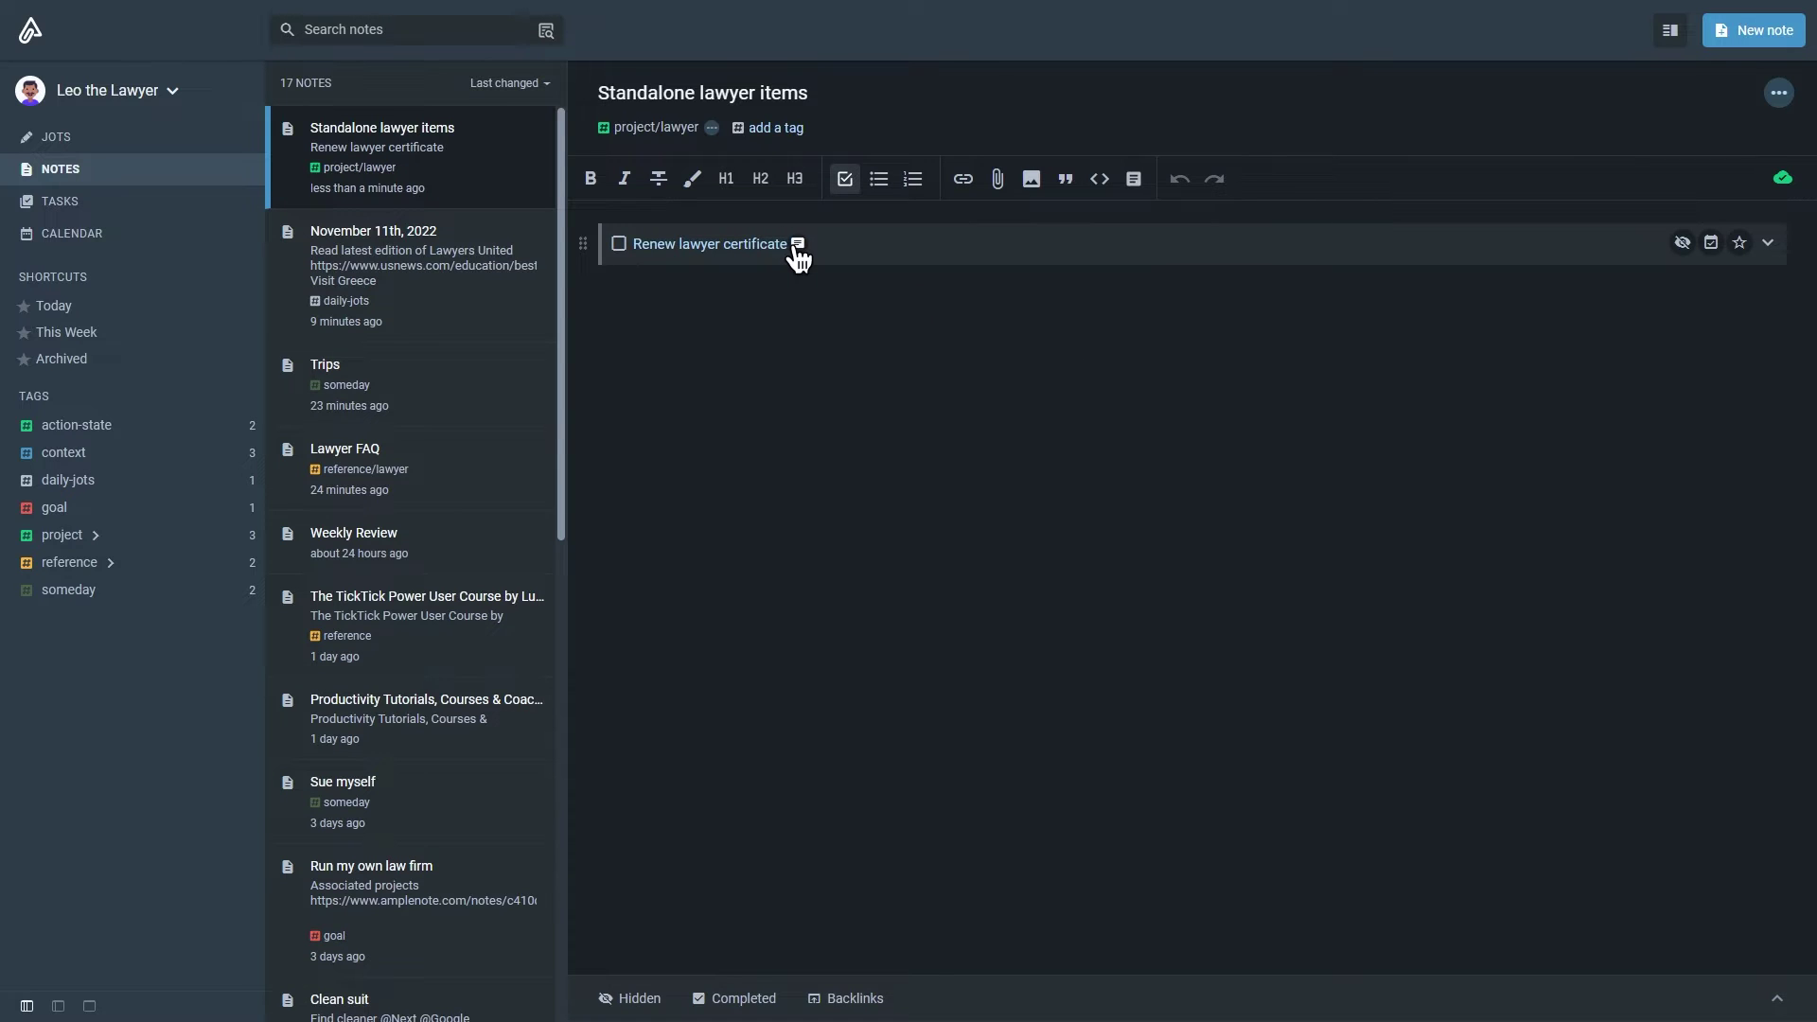
pyautogui.click(798, 246)
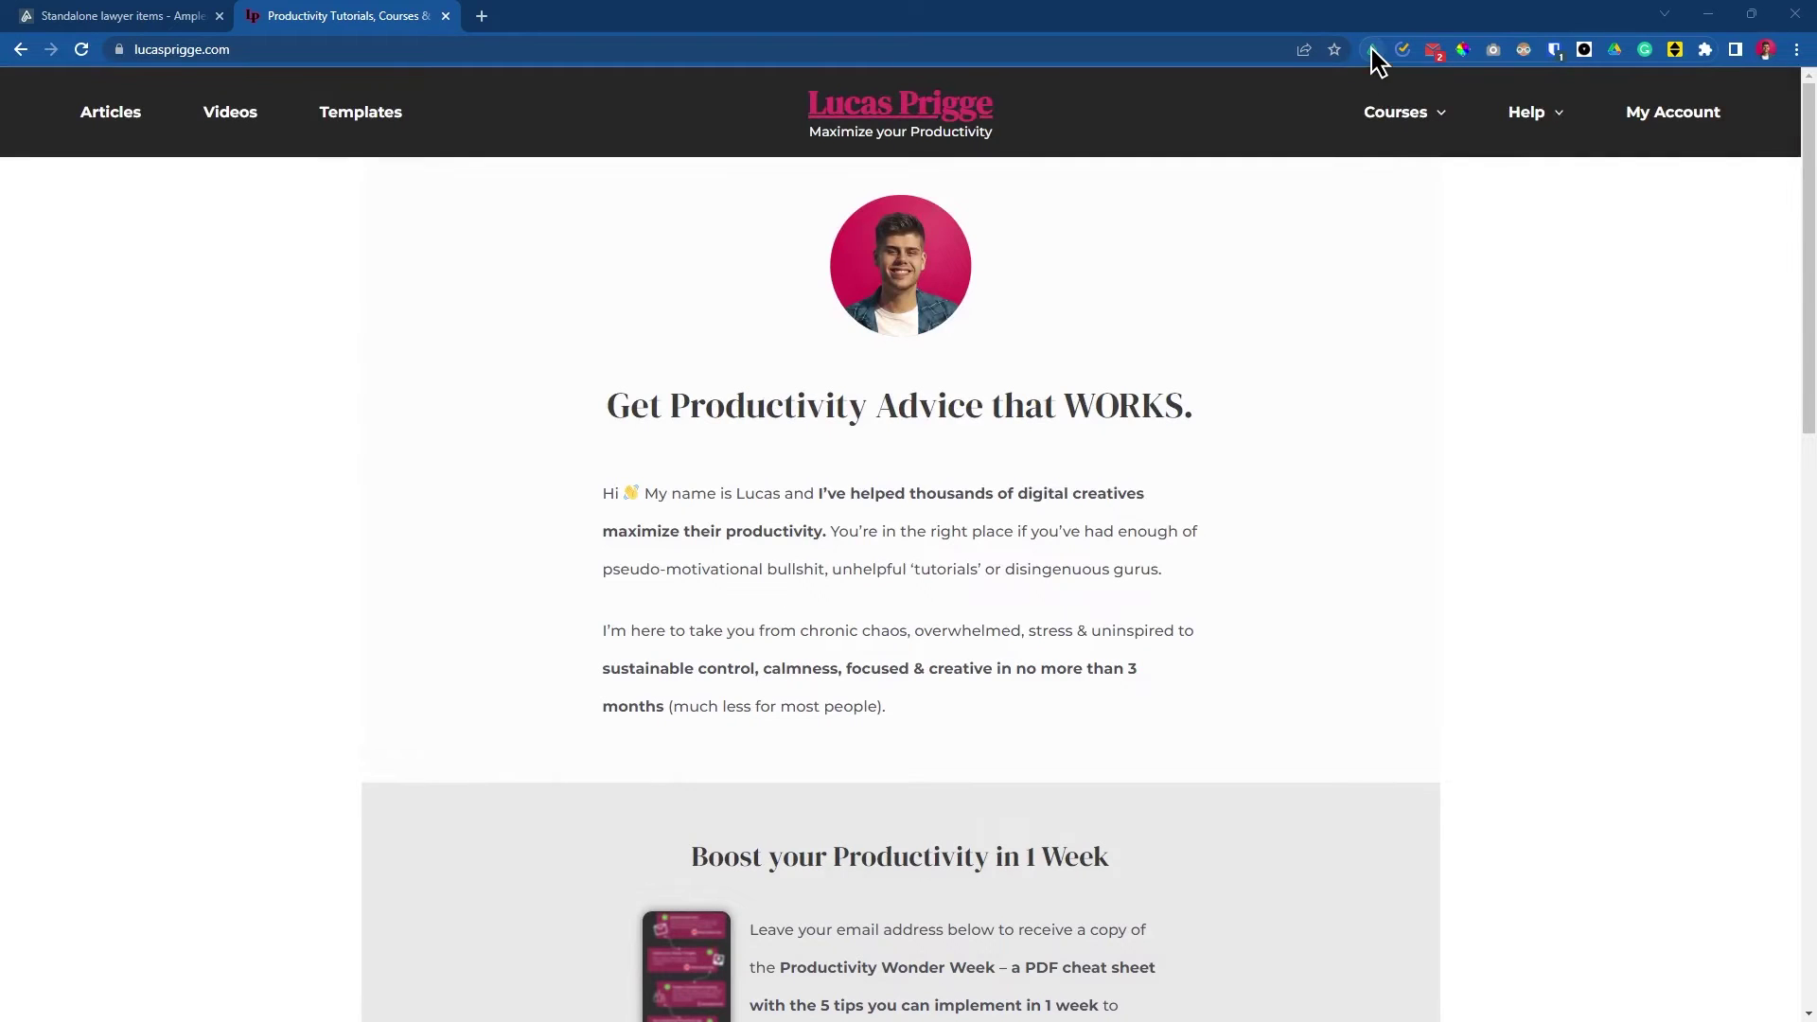
# Step: Clip the site's heading and intro paragraphs as highlights, splitting the excerpt into separate paragraphs
pyautogui.click(1374, 53)
pyautogui.click(1580, 360)
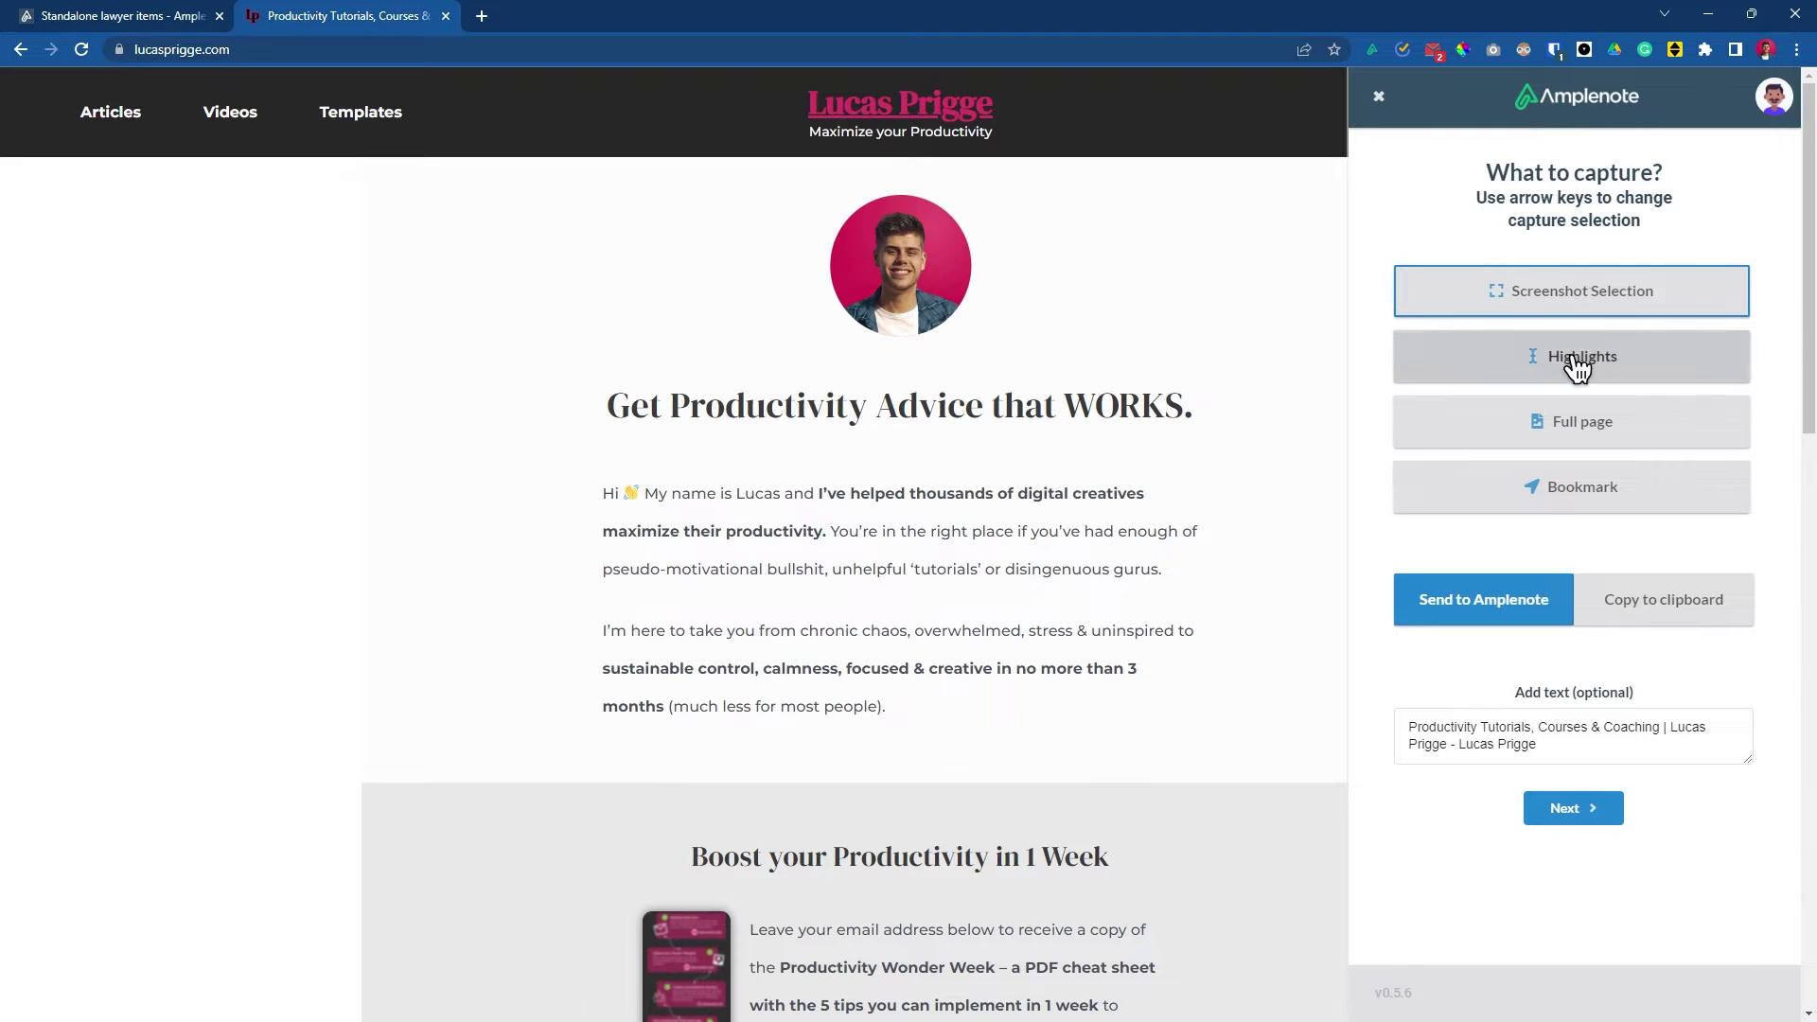
pyautogui.moveTo(379, 404); pyautogui.dragTo(710, 706)
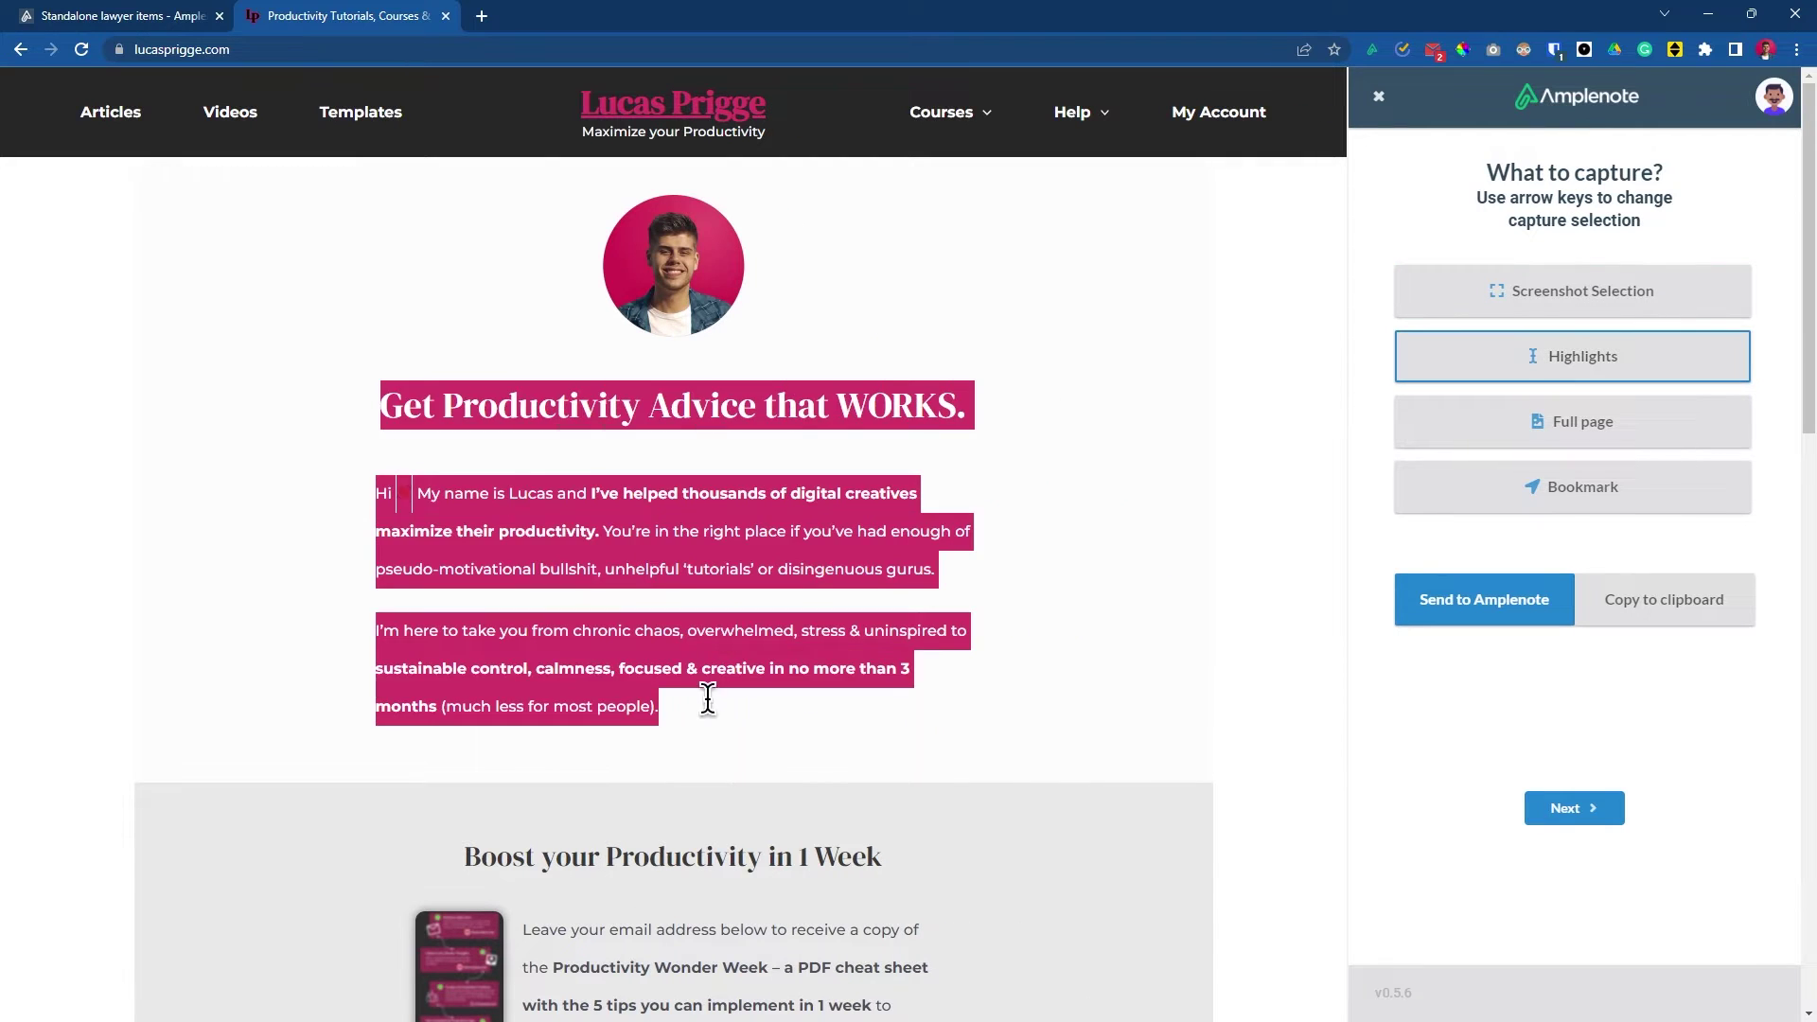
pyautogui.click(1574, 807)
pyautogui.click(1580, 520)
pyautogui.press('Return')
pyautogui.press('Return')
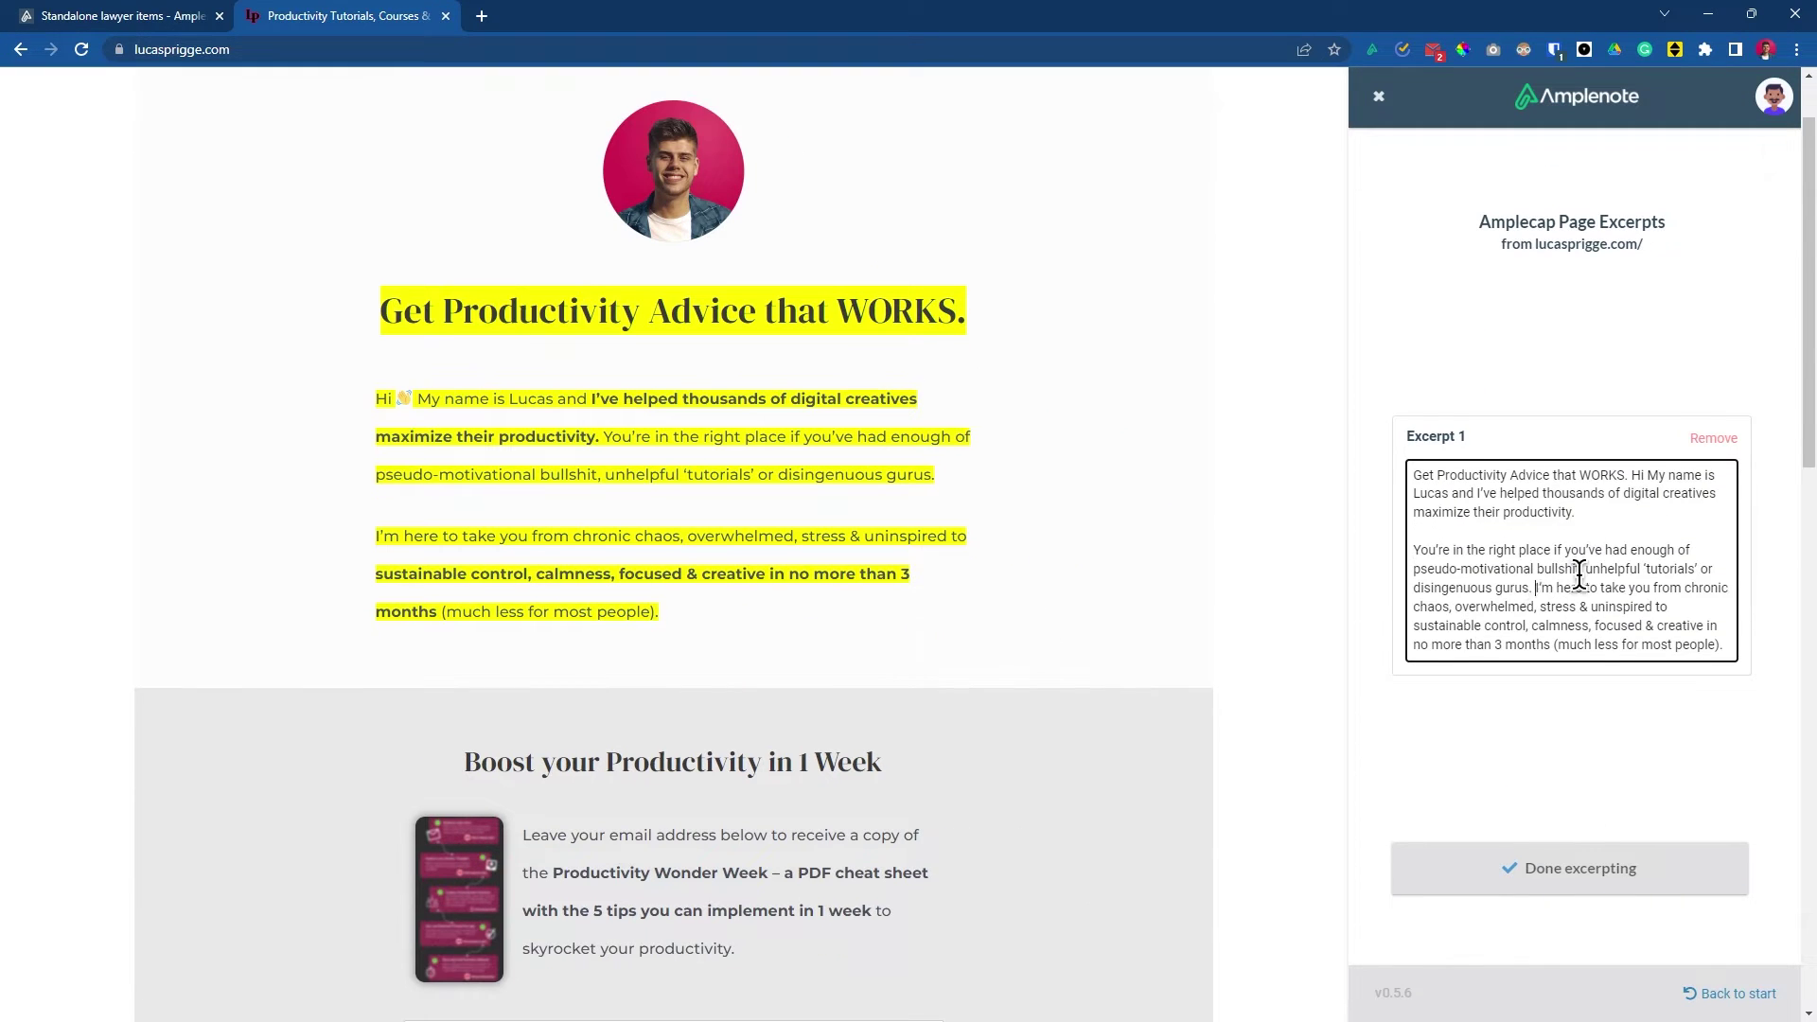
pyautogui.press('Return')
pyautogui.press('Return')
pyautogui.click(1614, 867)
# Step: Save the capture untagged as a todo item in the November 11th, 2022 note and view it in Amplenote
pyautogui.click(1569, 463)
pyautogui.scroll(-2, 1583, 555)
pyautogui.click(1639, 461)
pyautogui.click(1604, 653)
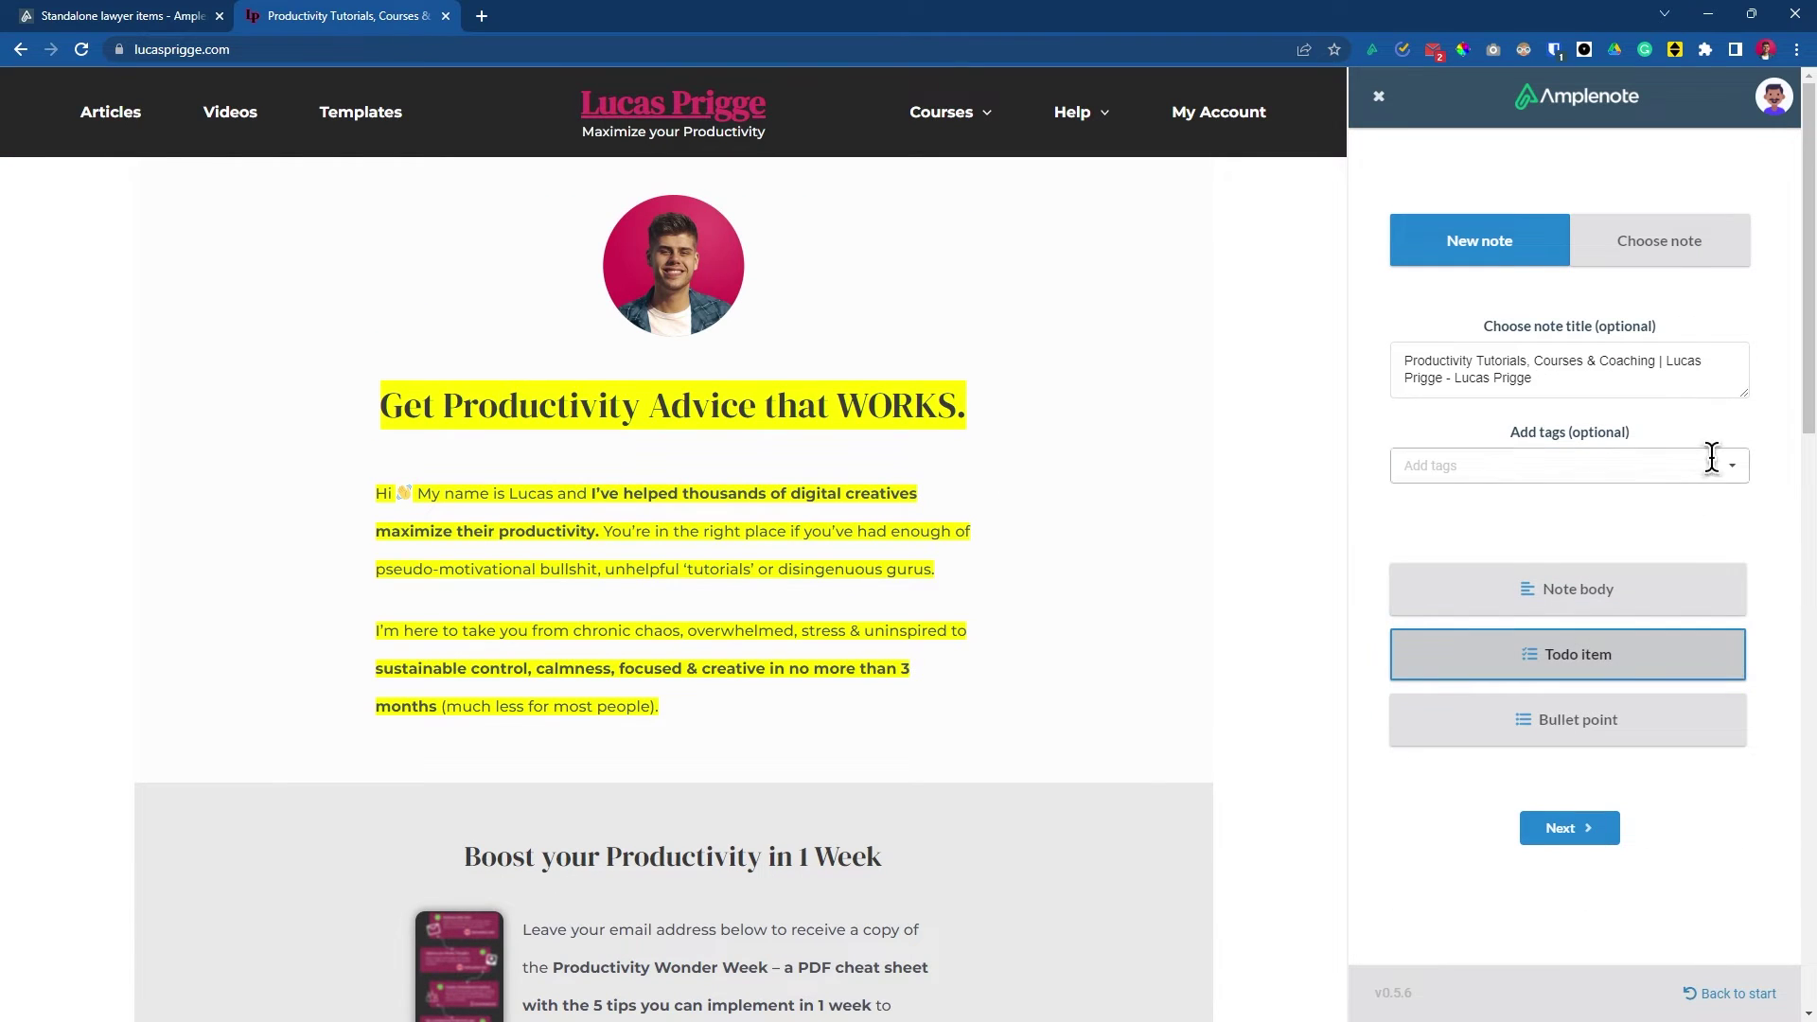
pyautogui.click(1658, 240)
pyautogui.click(1568, 363)
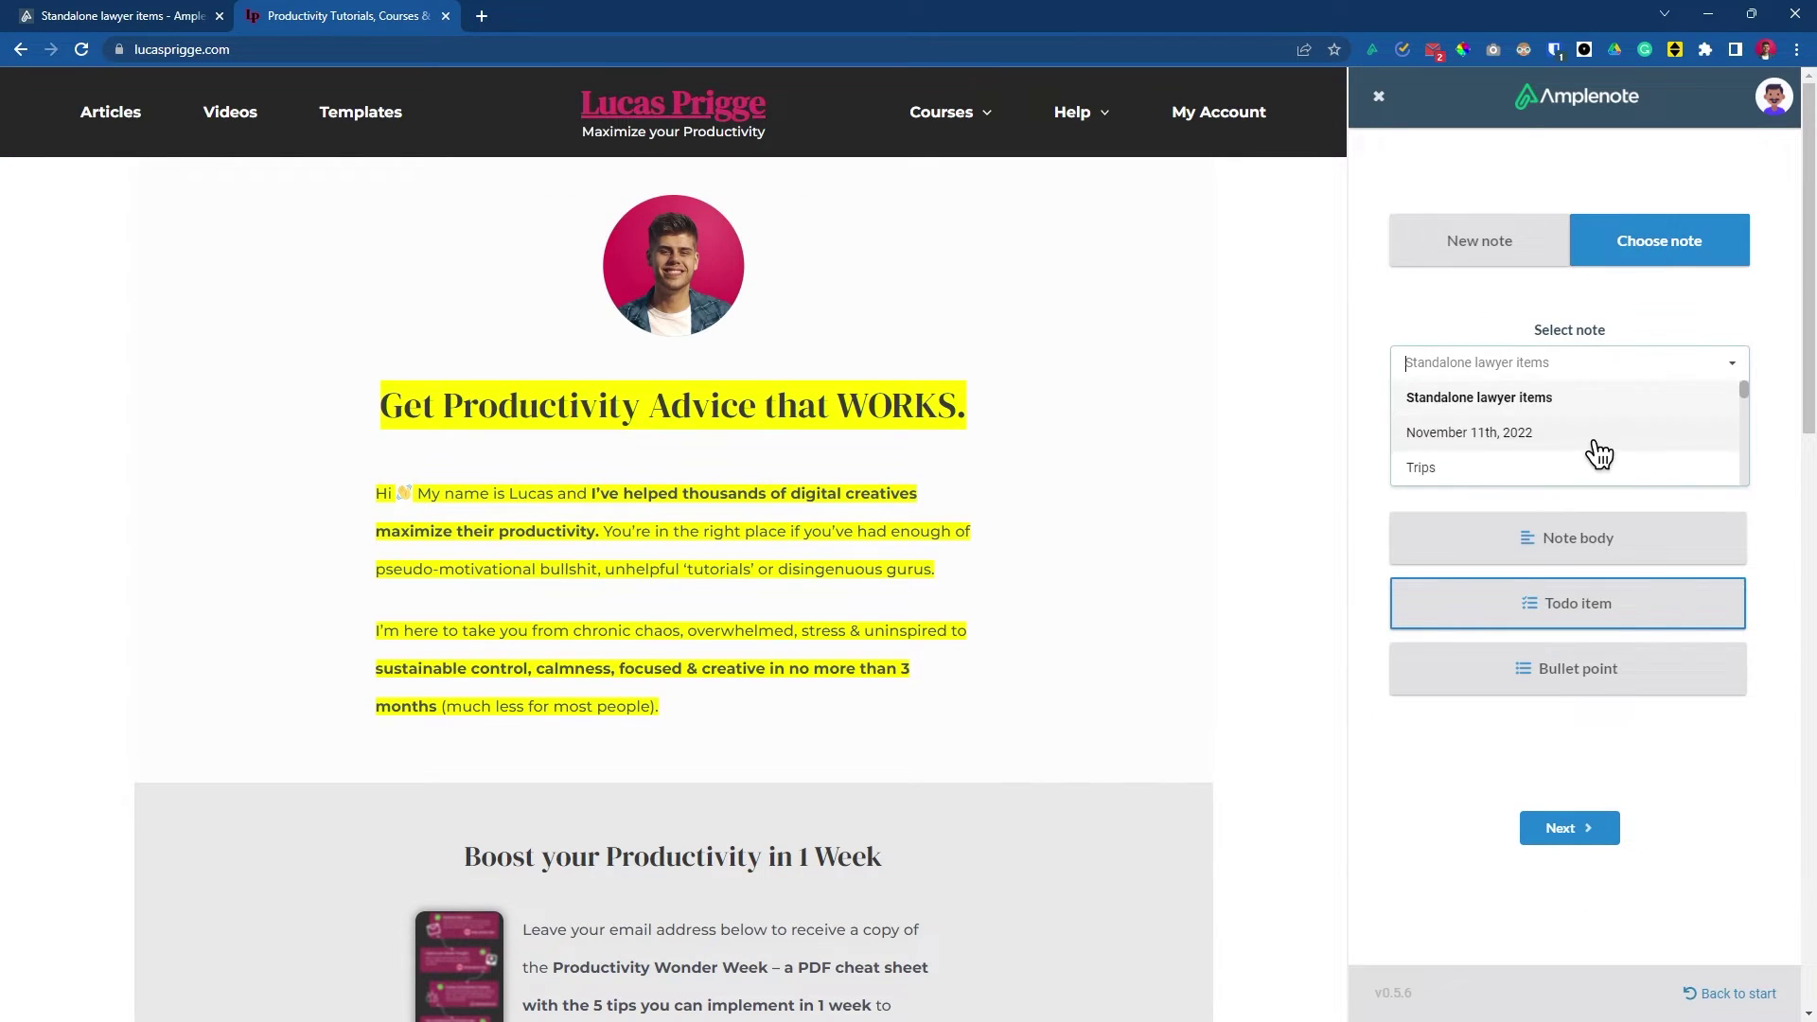
pyautogui.click(1469, 432)
pyautogui.click(1569, 828)
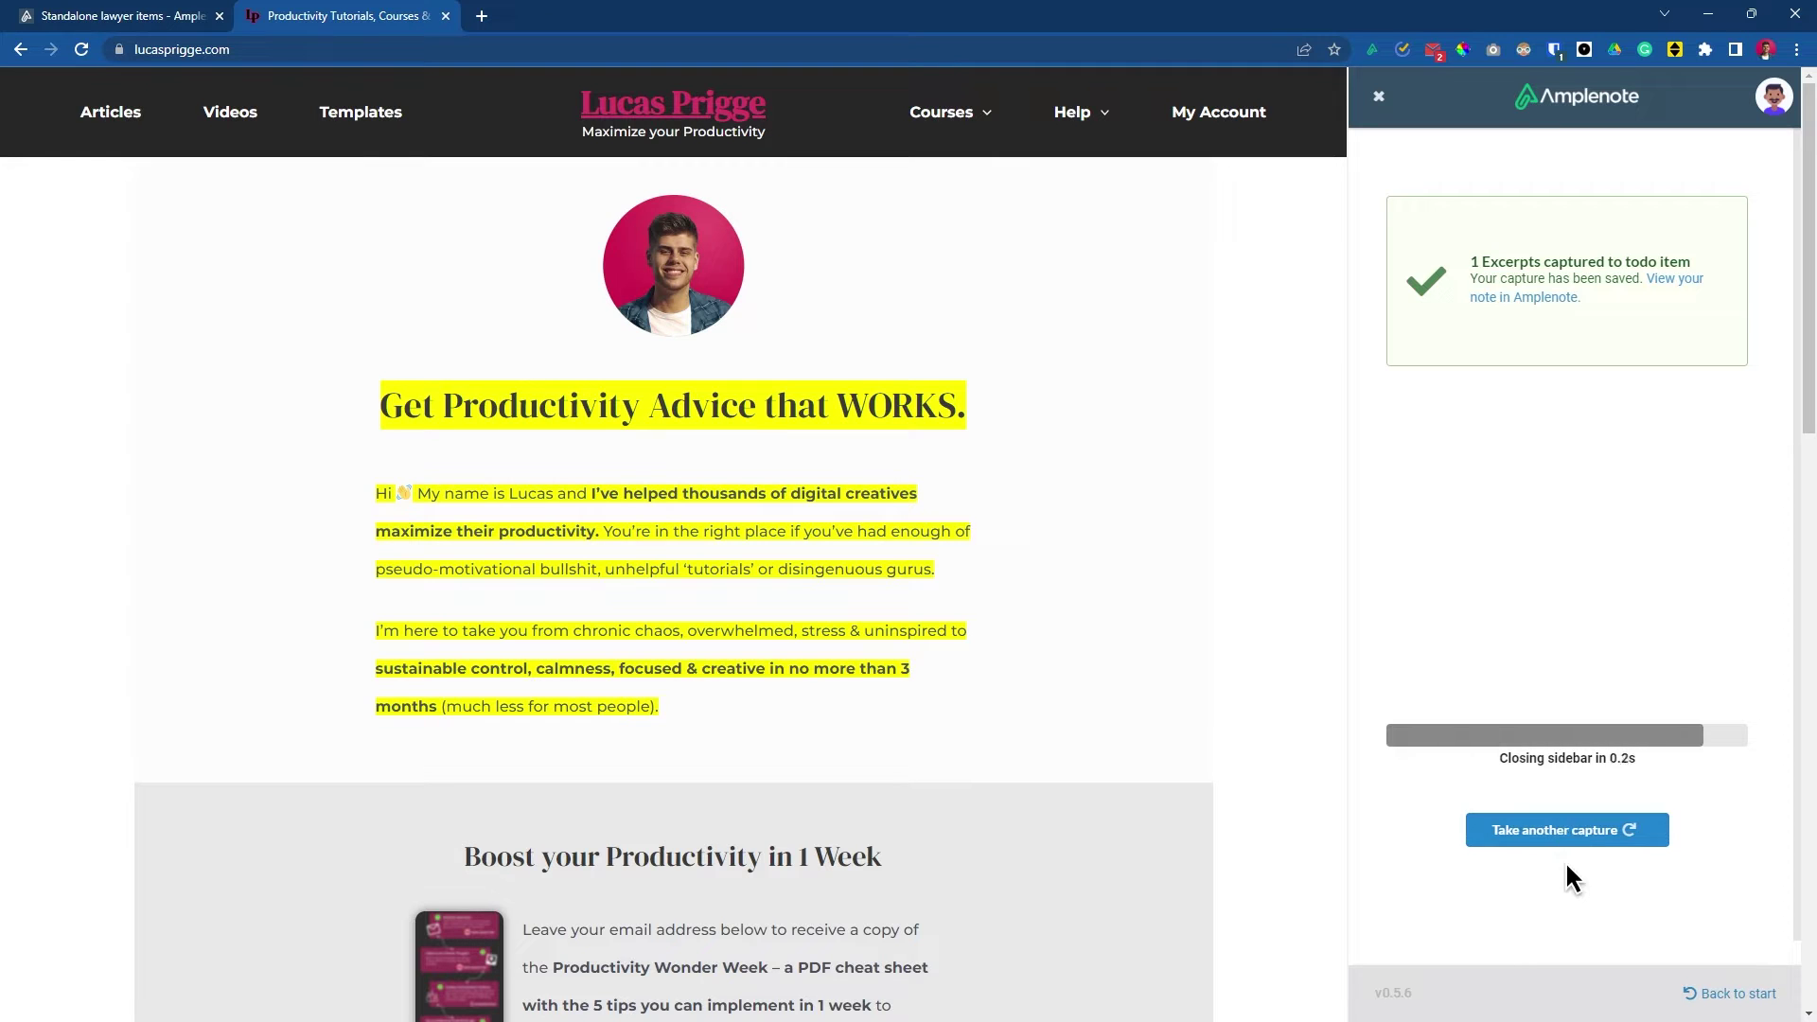
pyautogui.click(1567, 839)
pyautogui.click(359, 313)
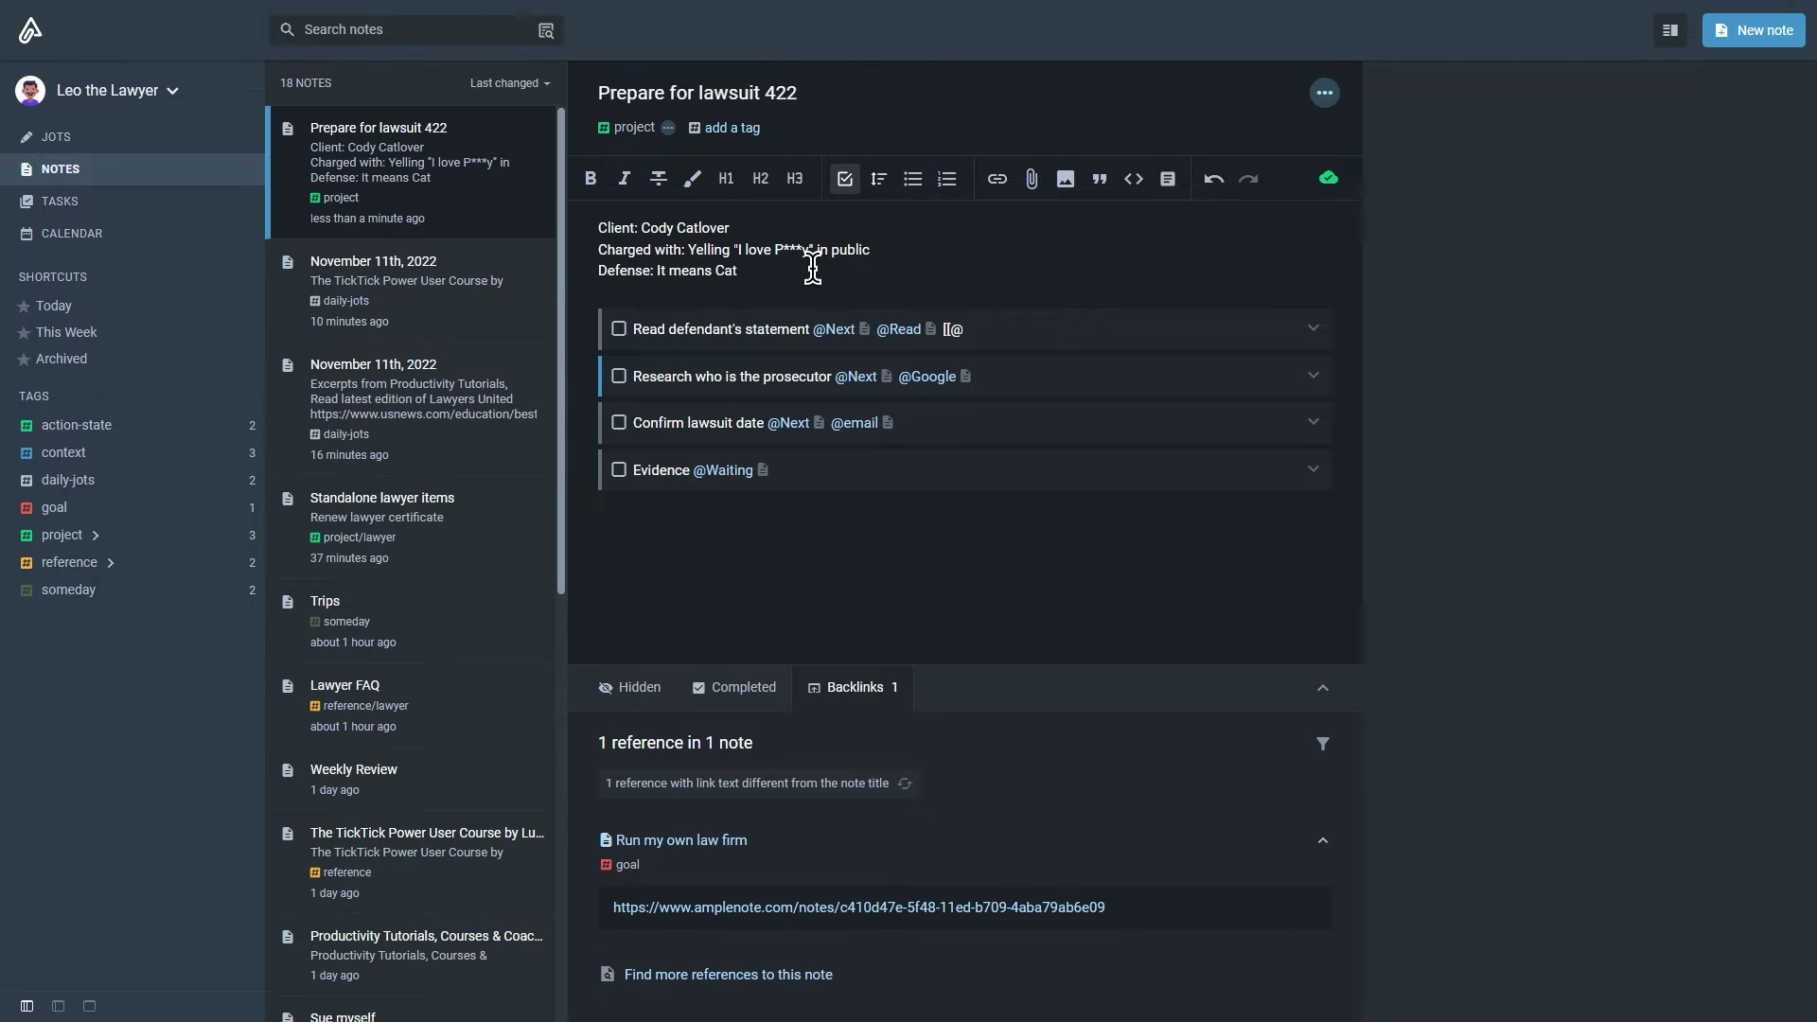
# Step: Highlight the client name, charge and defense text, toggling bold on 'It means Cat' and off again
pyautogui.moveTo(731, 227); pyautogui.dragTo(645, 228)
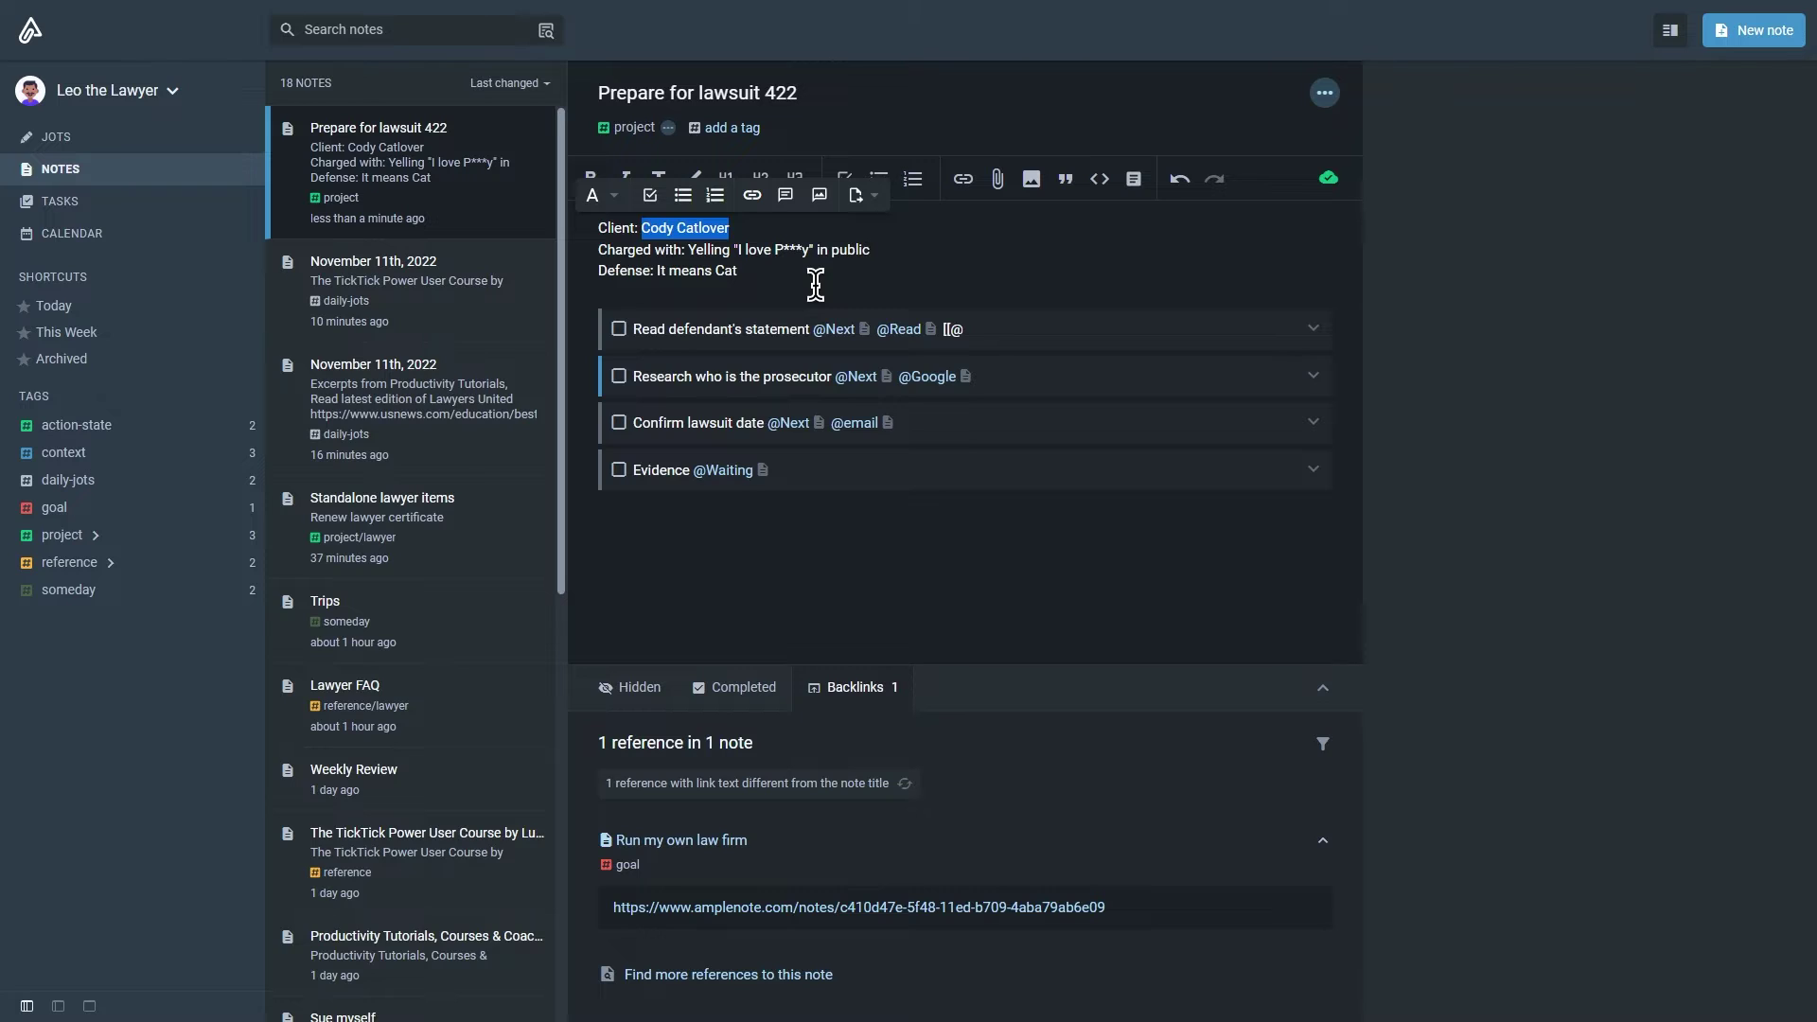
pyautogui.moveTo(873, 250); pyautogui.dragTo(690, 254)
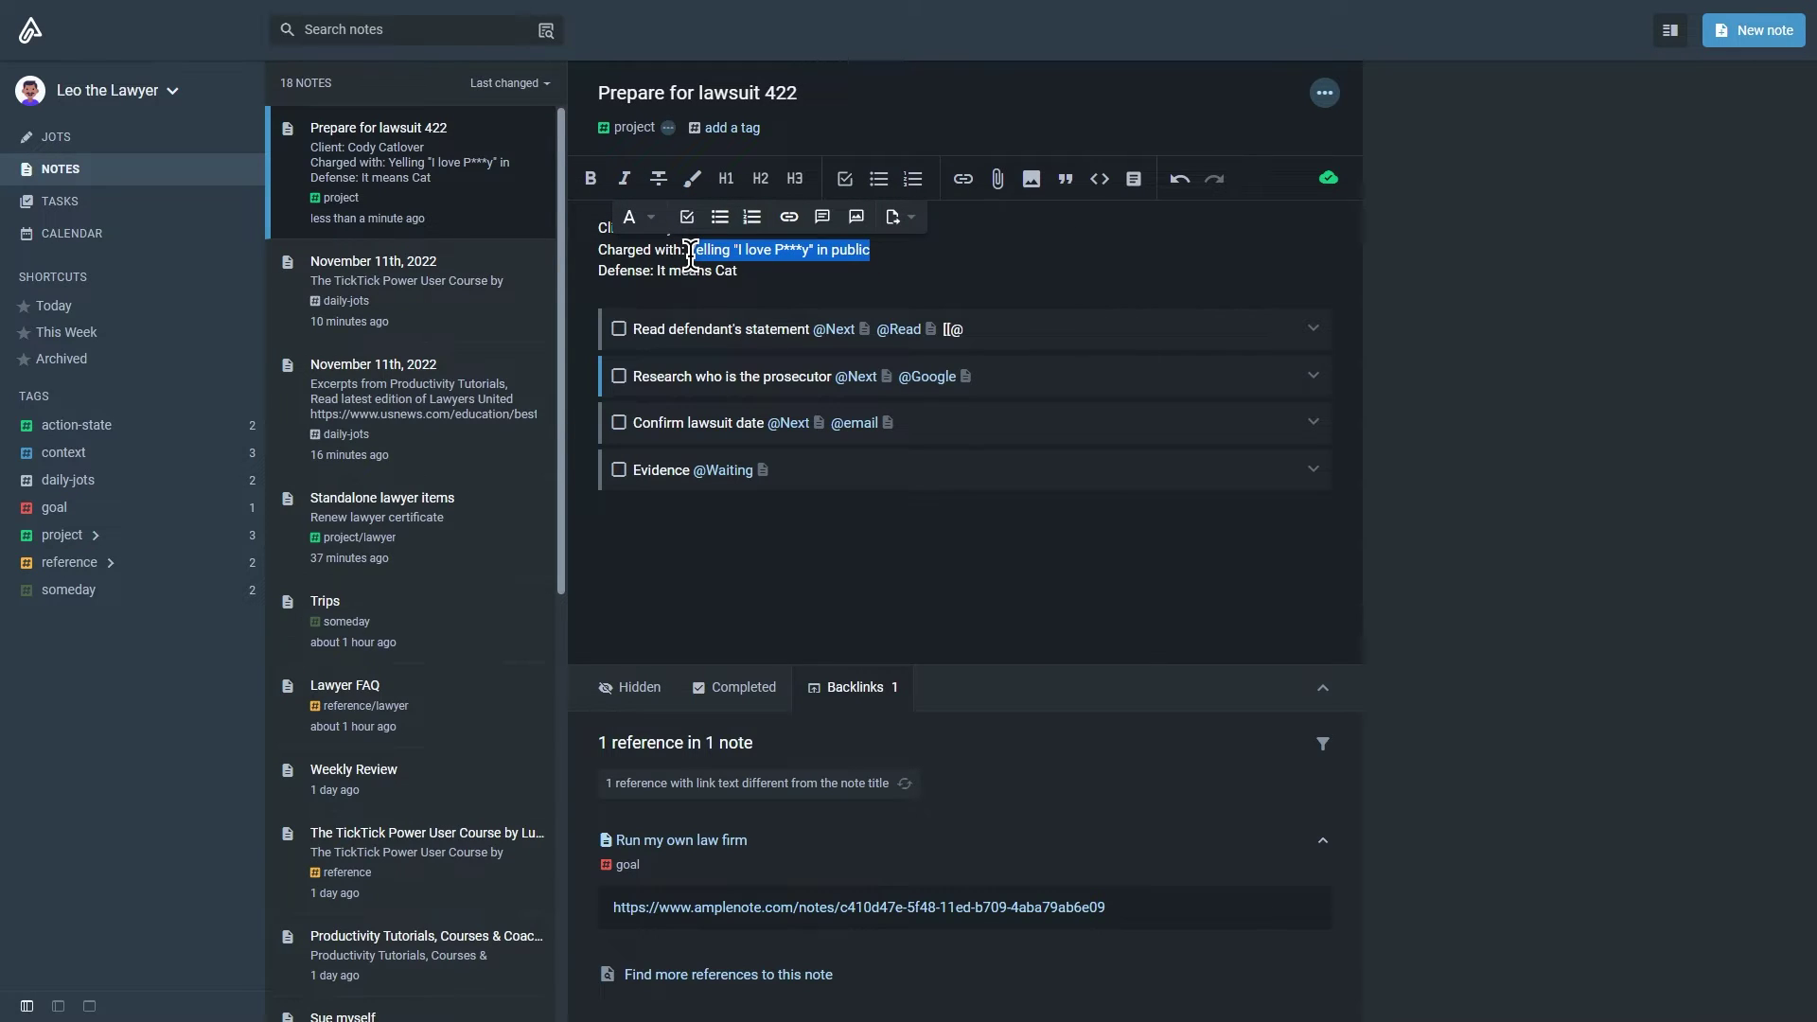
pyautogui.click(753, 274)
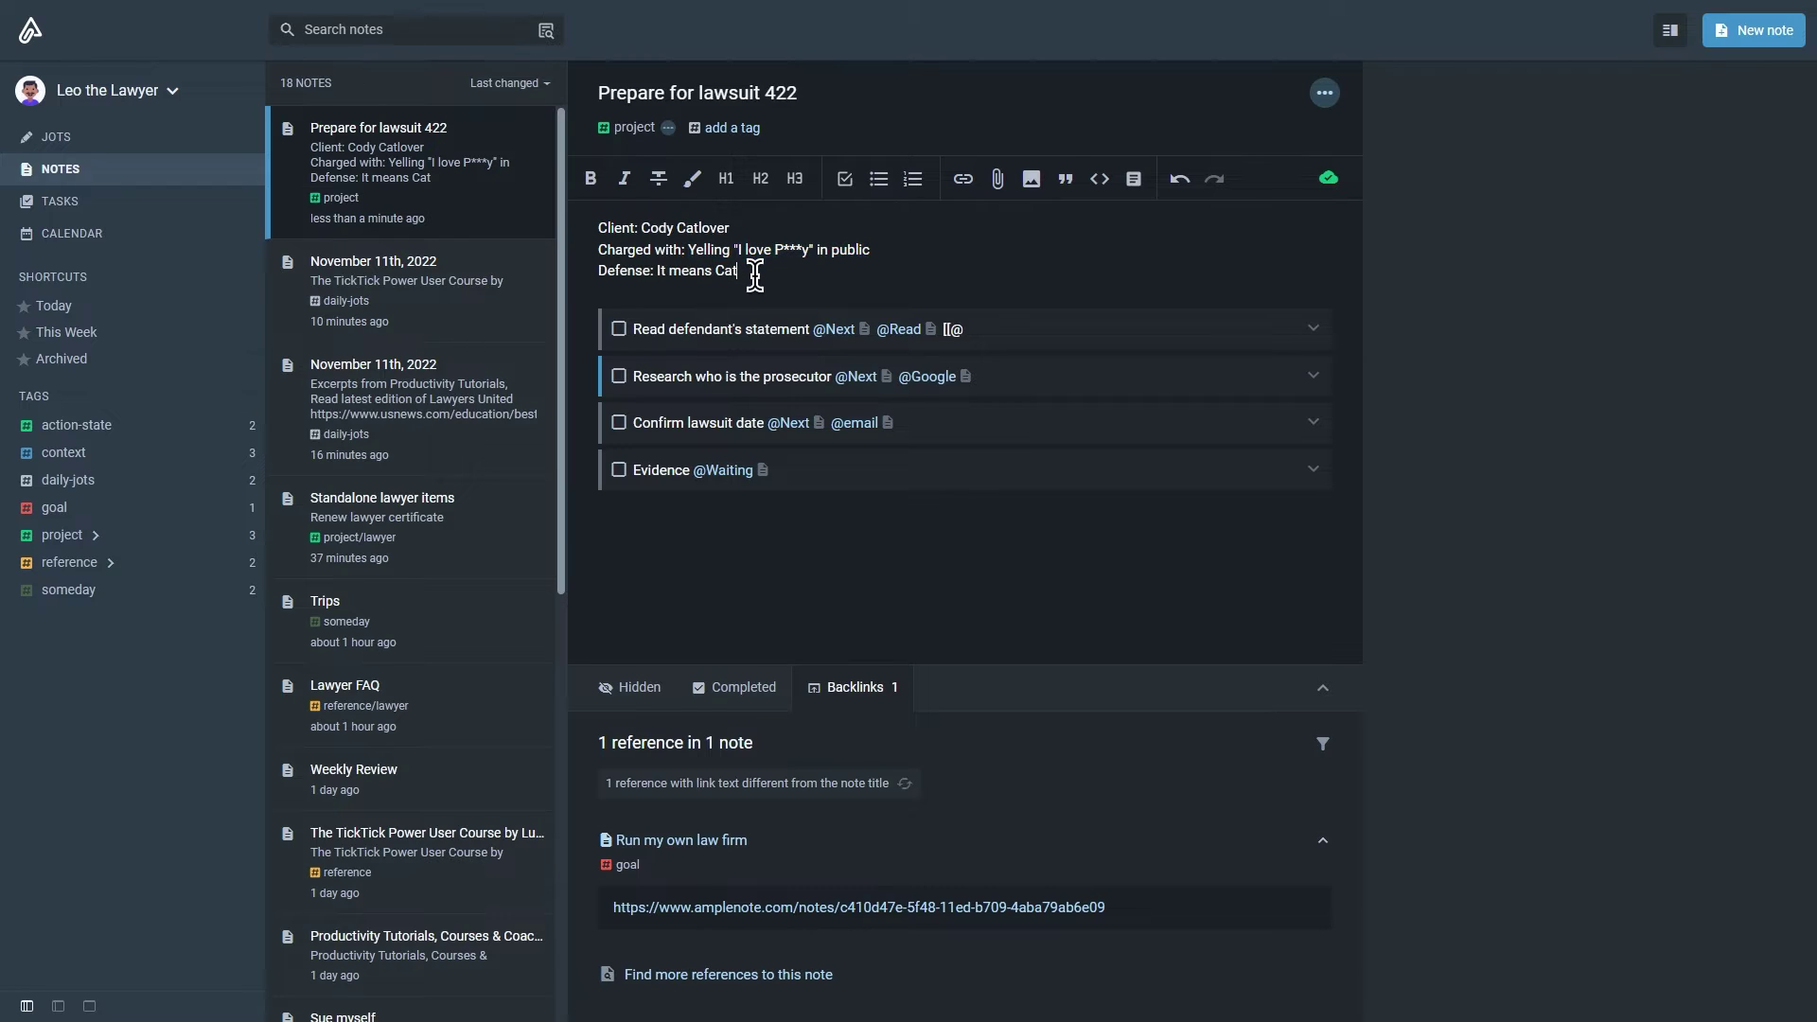
pyautogui.moveTo(739, 272); pyautogui.dragTo(658, 274)
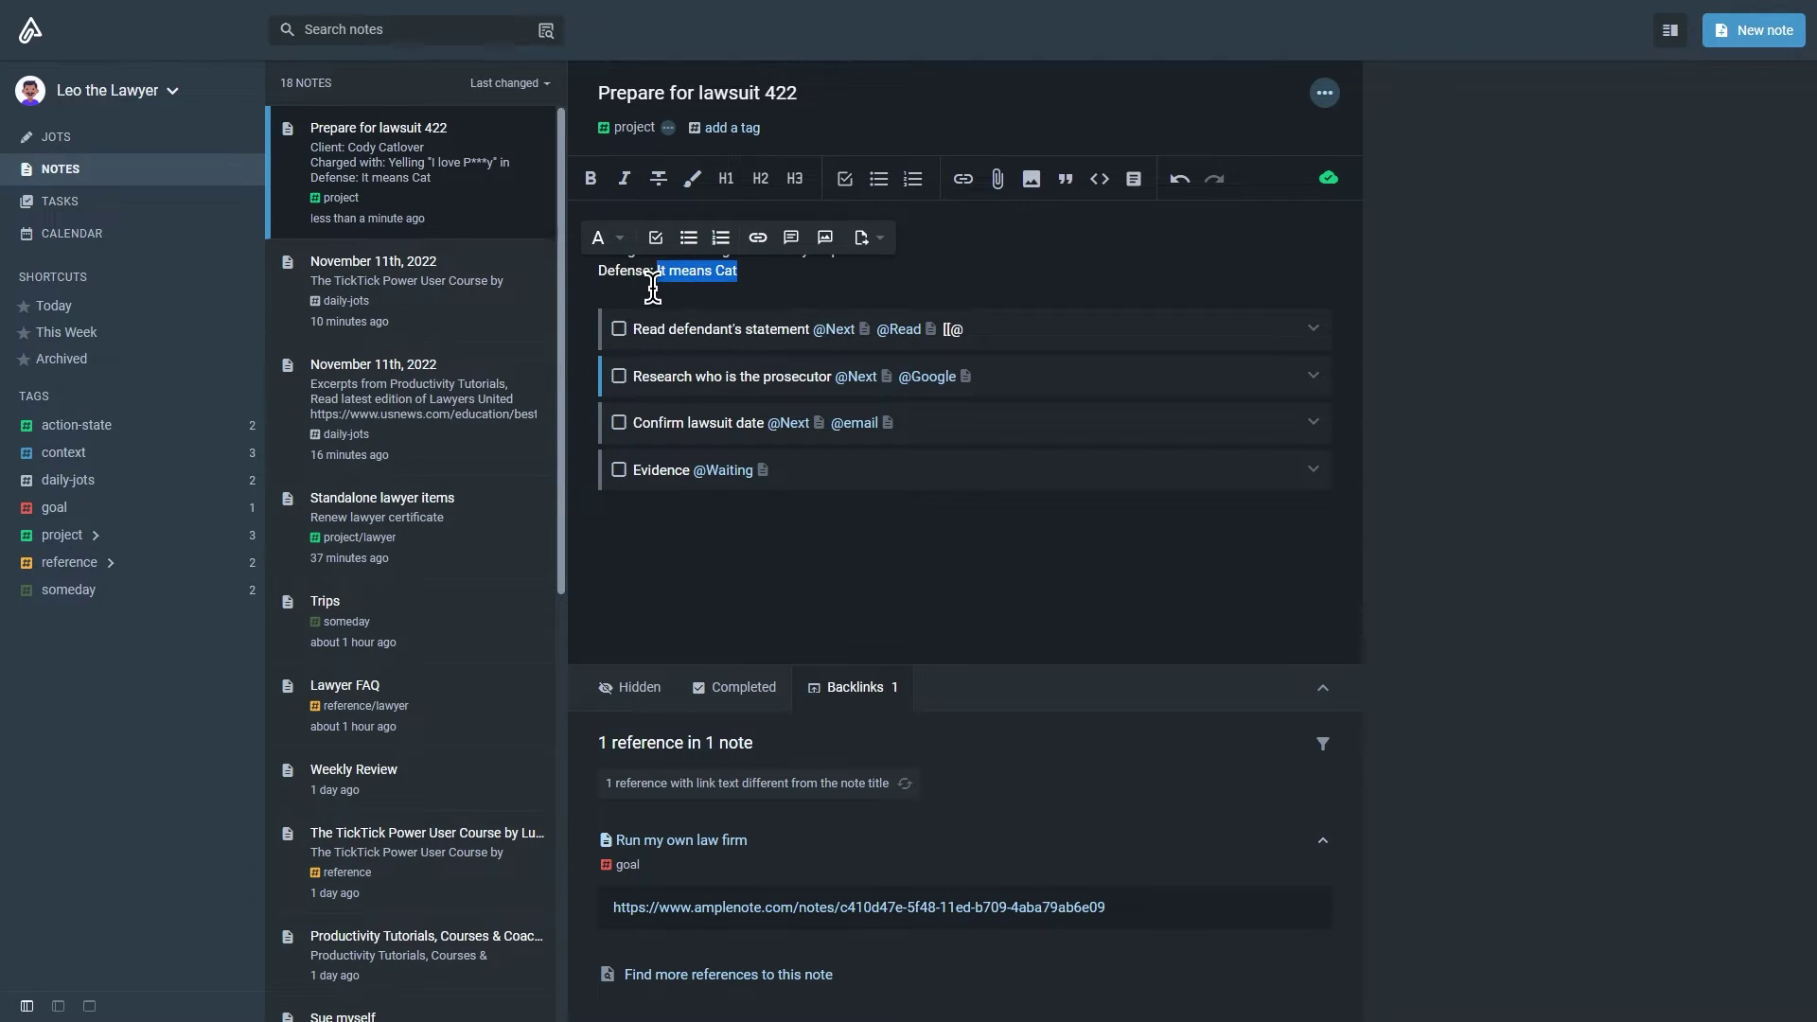
pyautogui.click(591, 179)
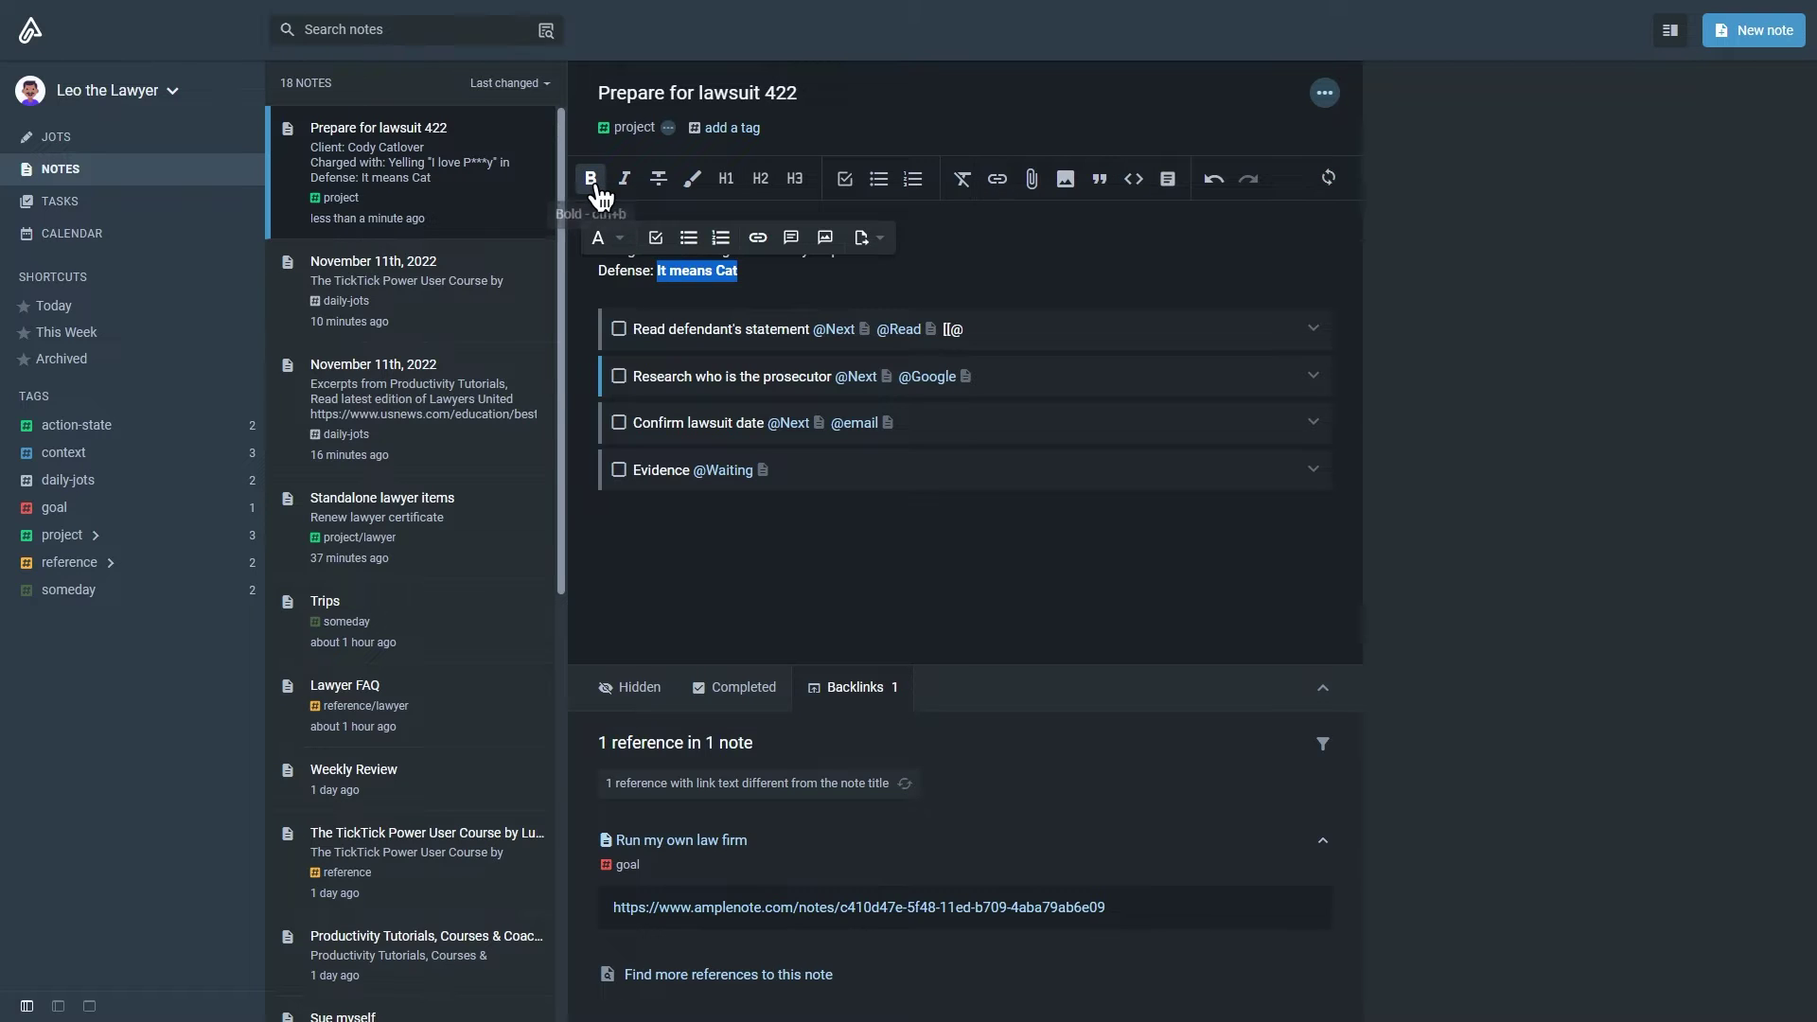
pyautogui.click(591, 180)
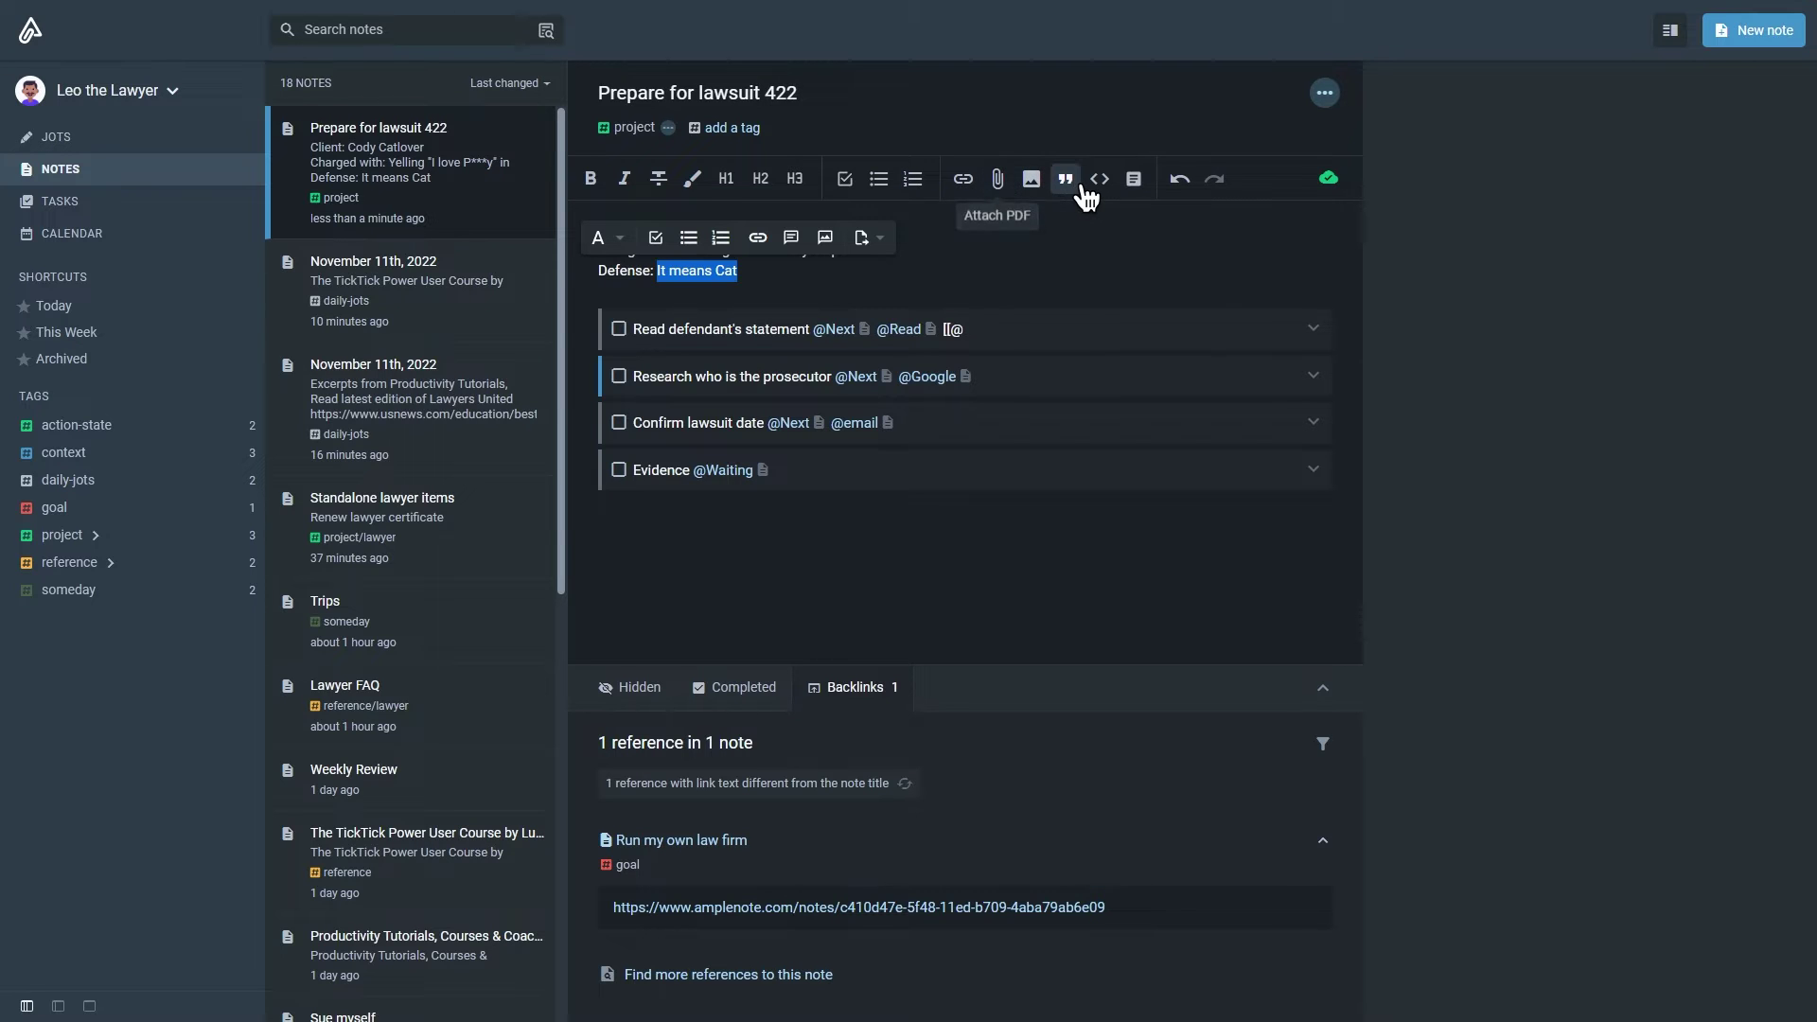
pyautogui.click(896, 263)
# Step: Undo the accidental empty task and delete the leftover '[[@' characters from the first task
pyautogui.press('Return')
pyautogui.press('Return')
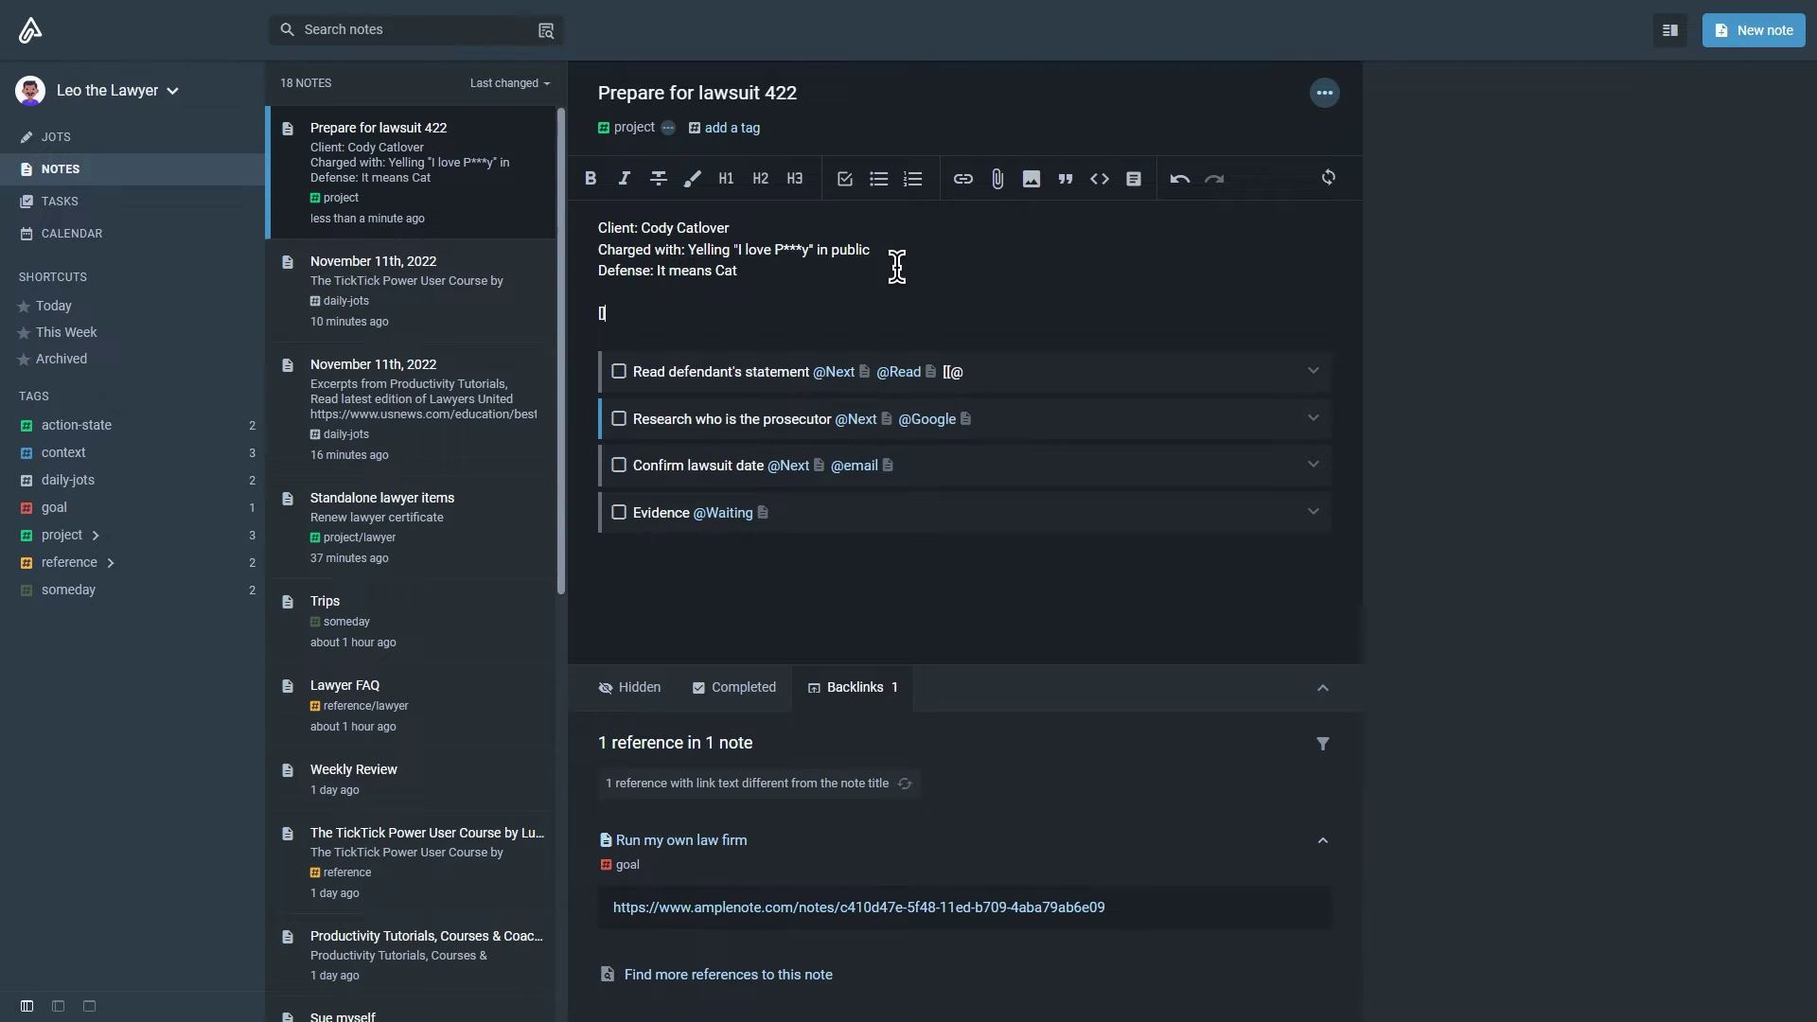
pyautogui.write(']')
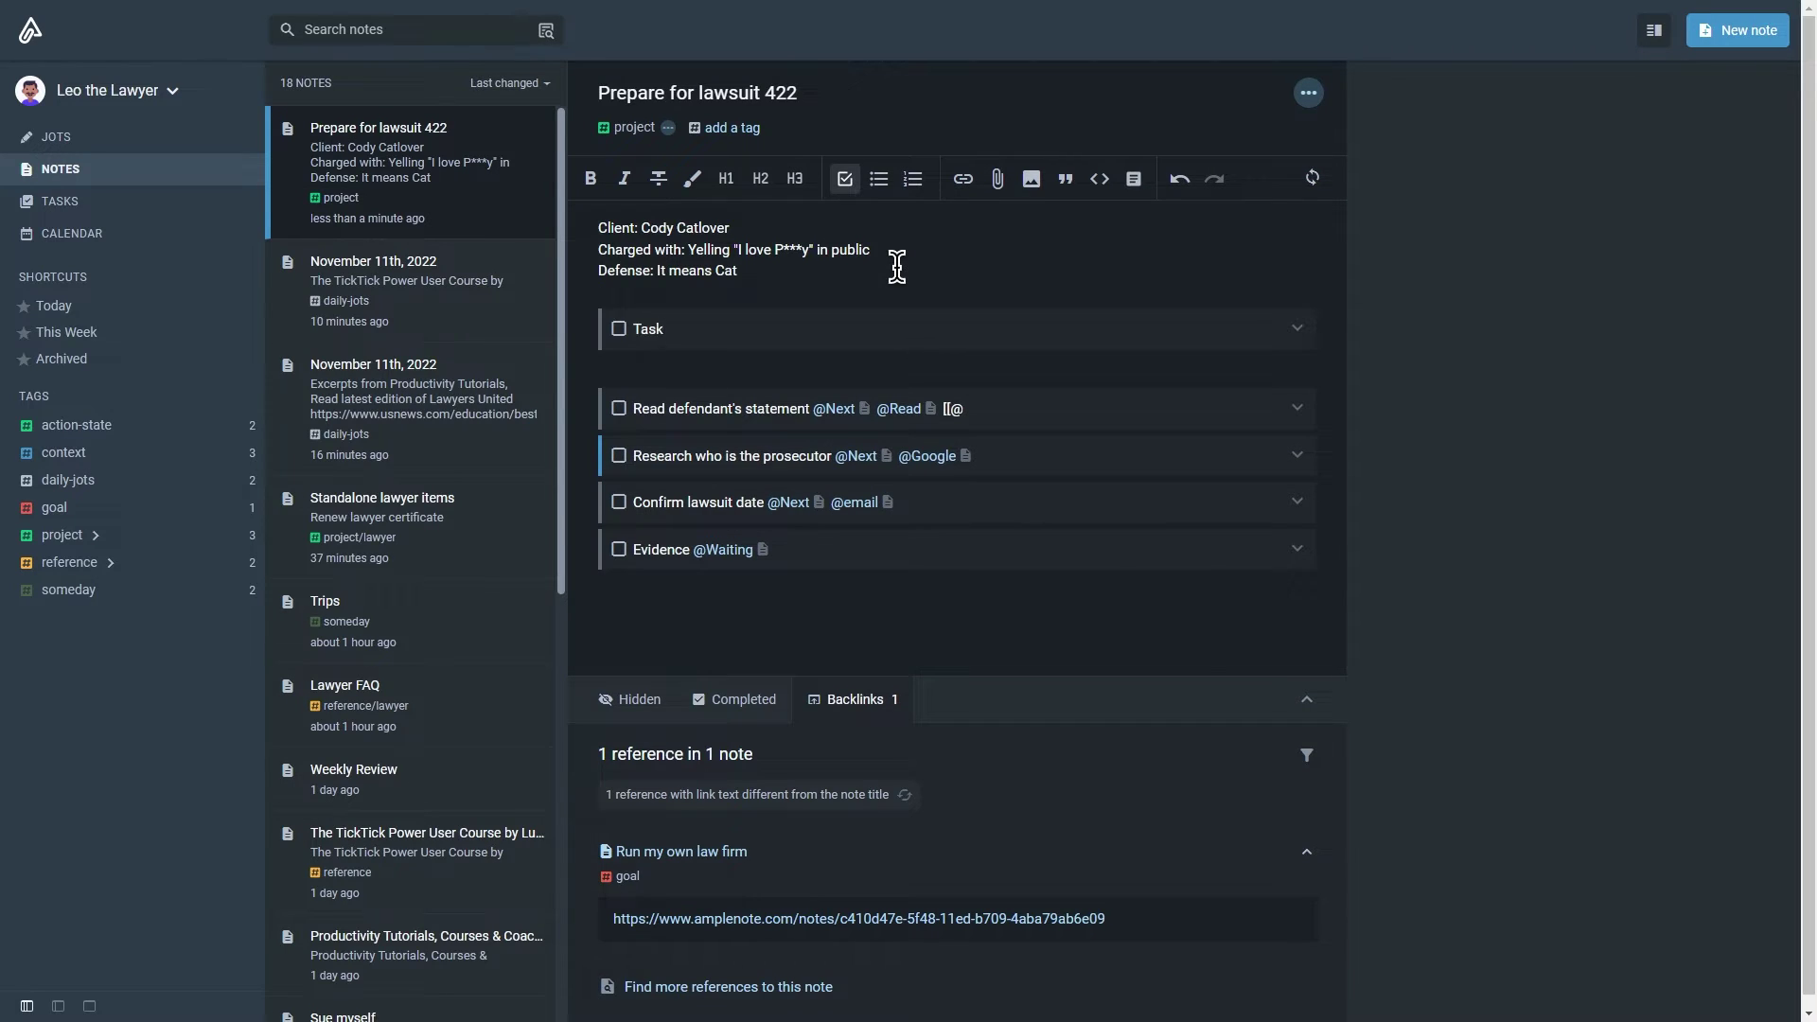
pyautogui.hotkey('ctrl', 'z')
pyautogui.hotkey('ctrl', 'z')
pyautogui.hotkey('ctrl', 'z')
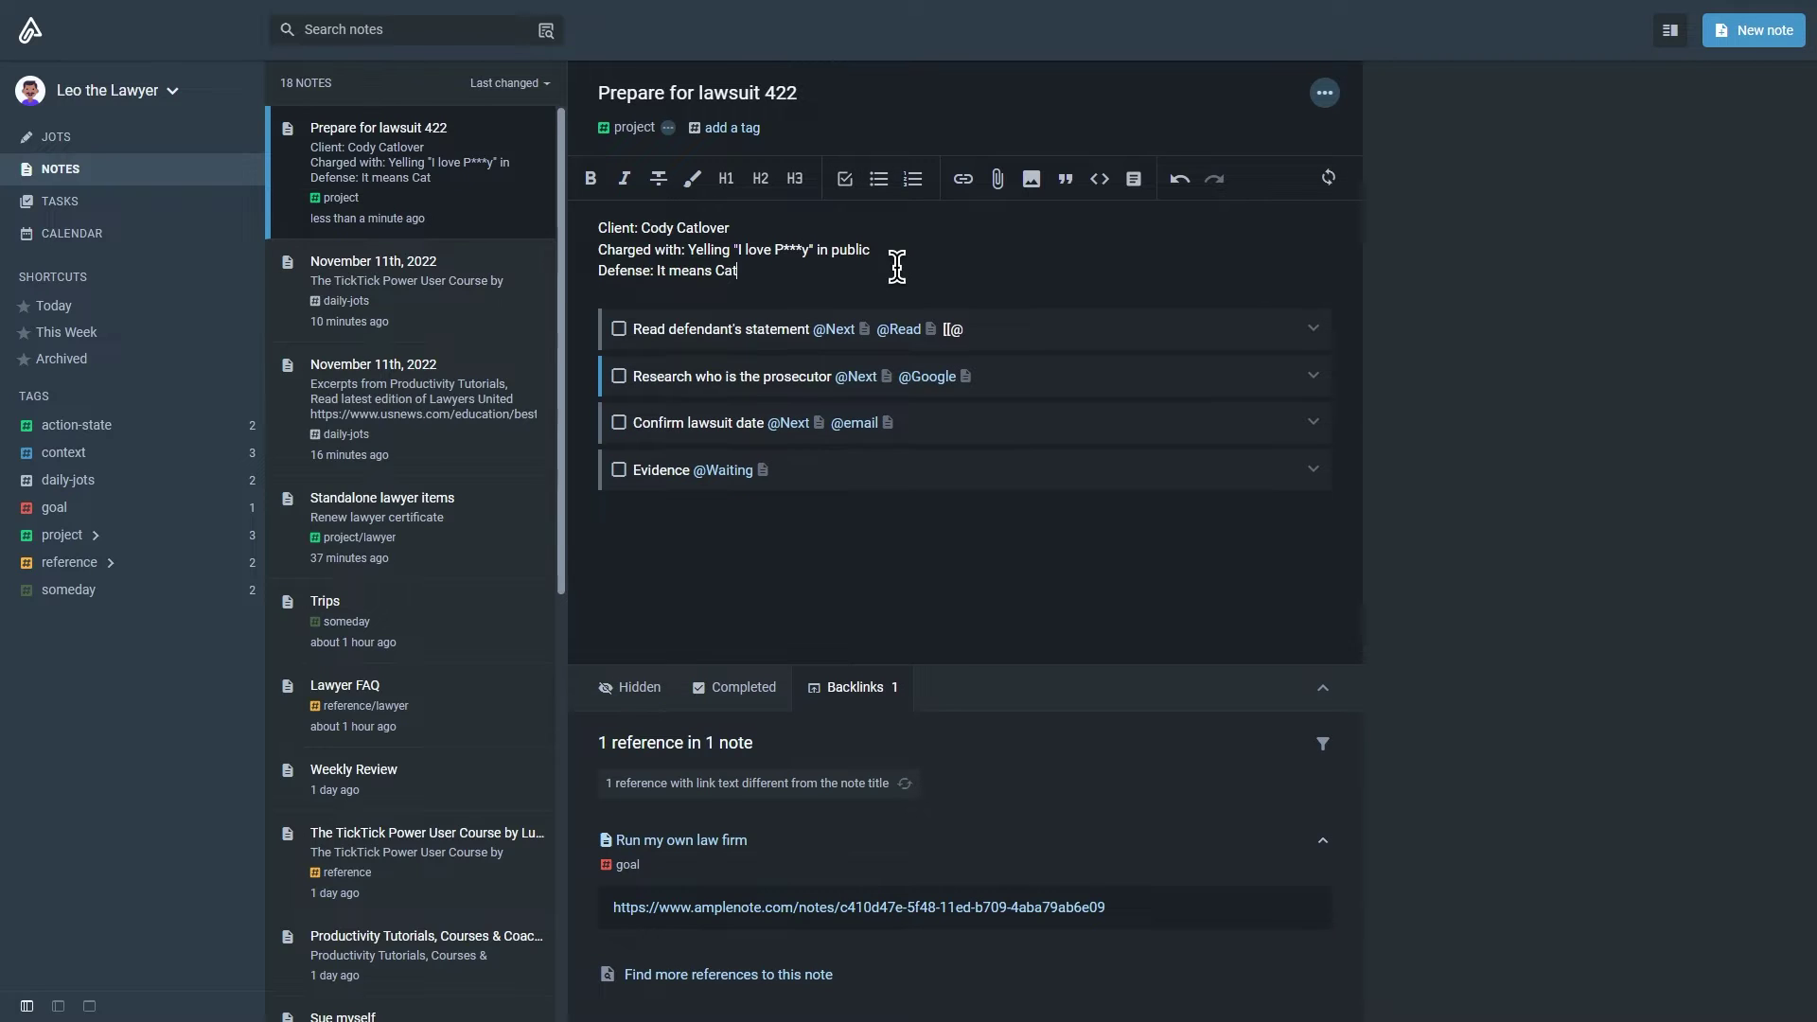
pyautogui.moveTo(966, 329)
pyautogui.click(998, 329)
pyautogui.press('BackSpace')
pyautogui.press('BackSpace')
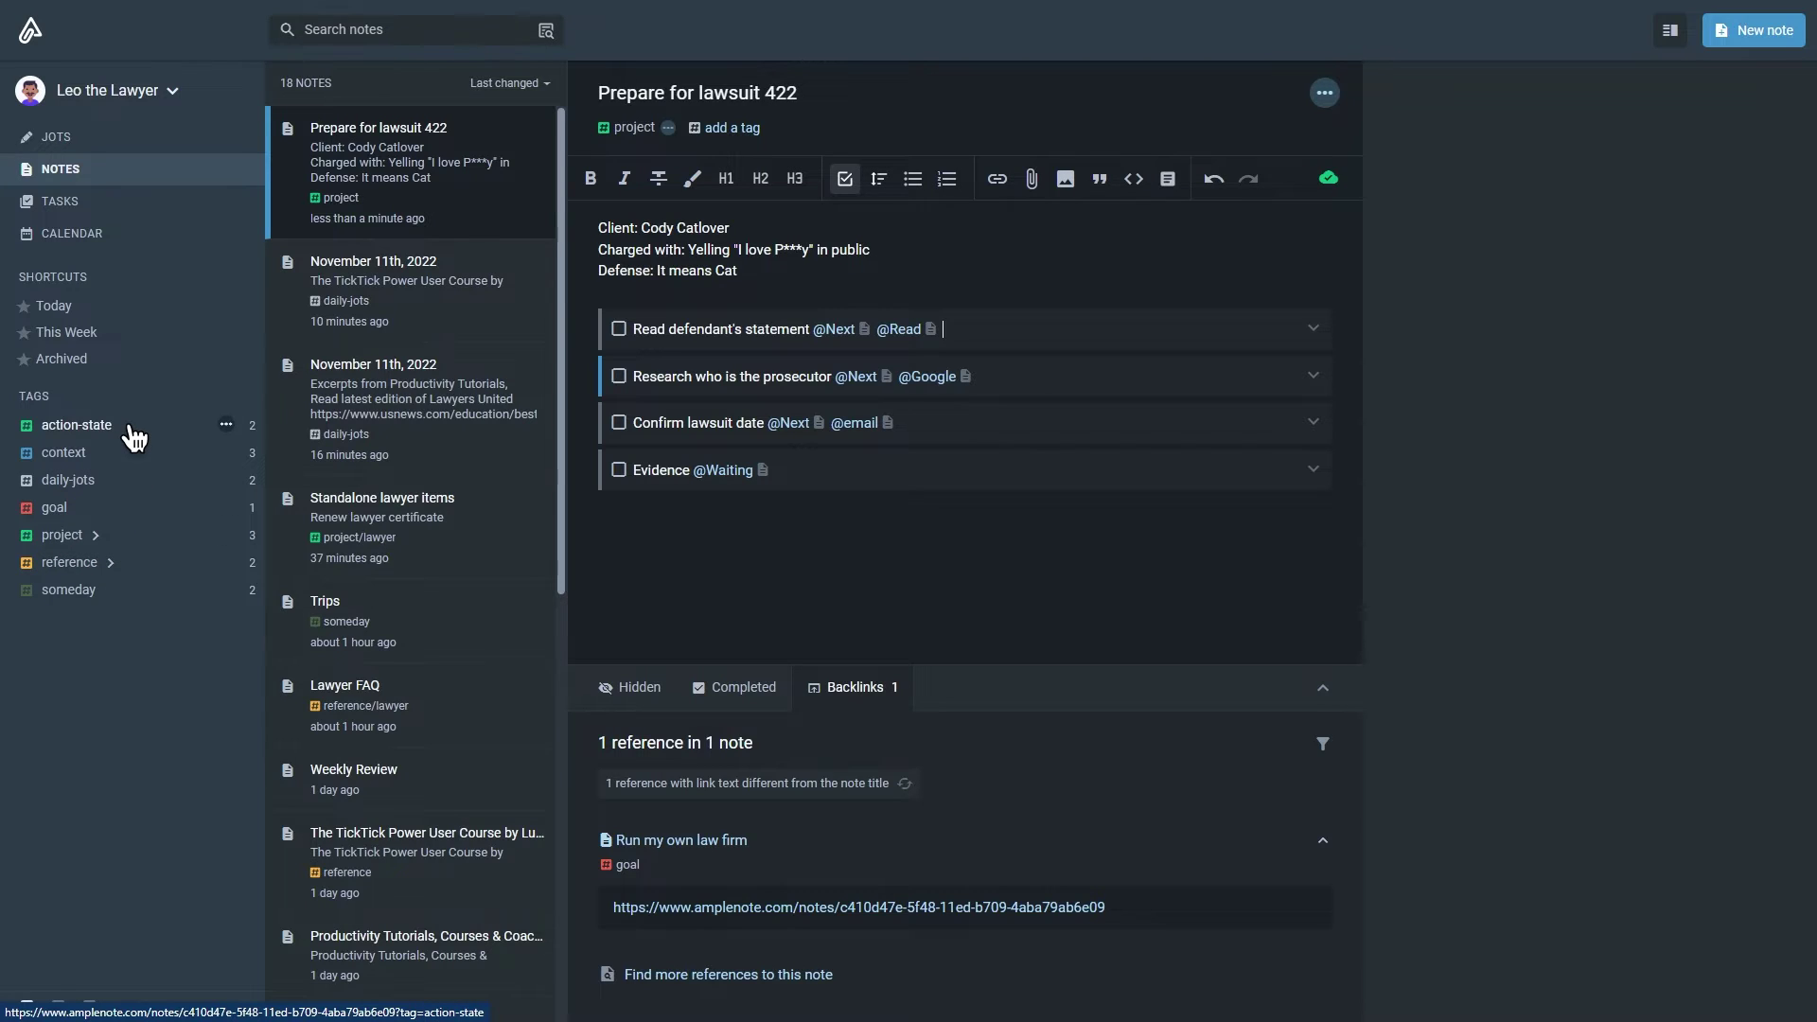
pyautogui.click(78, 425)
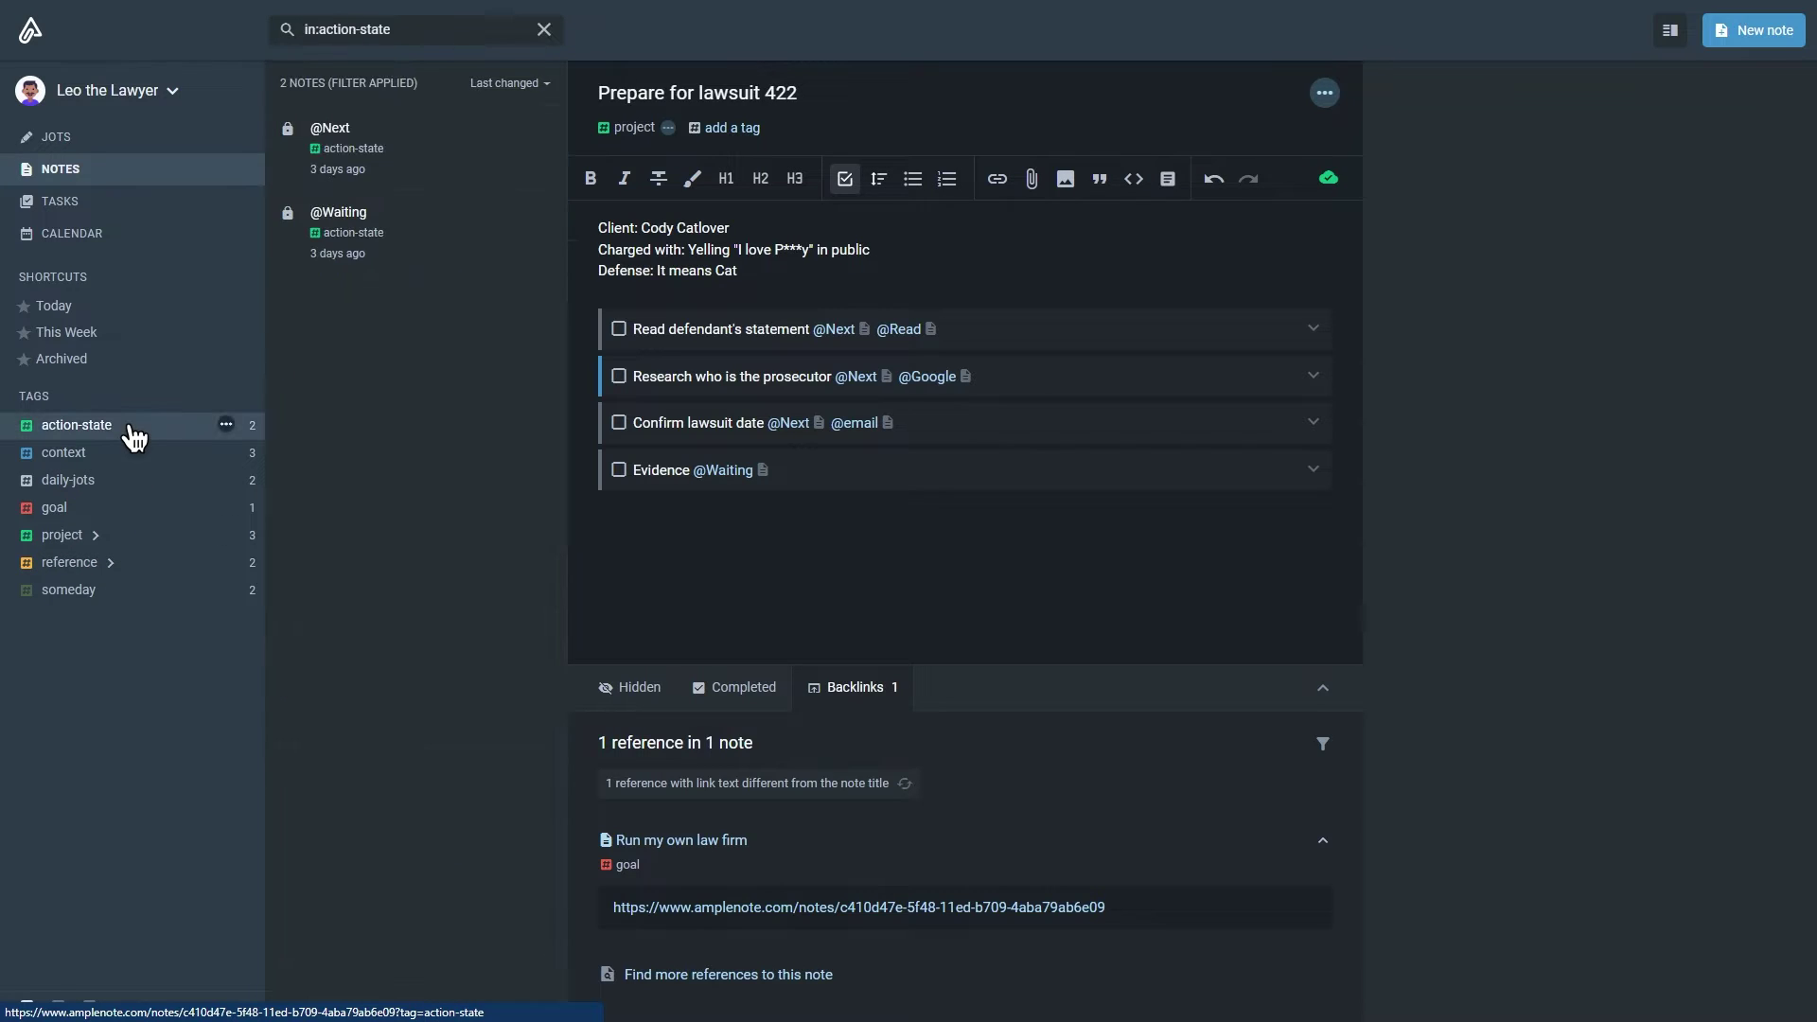
pyautogui.click(419, 149)
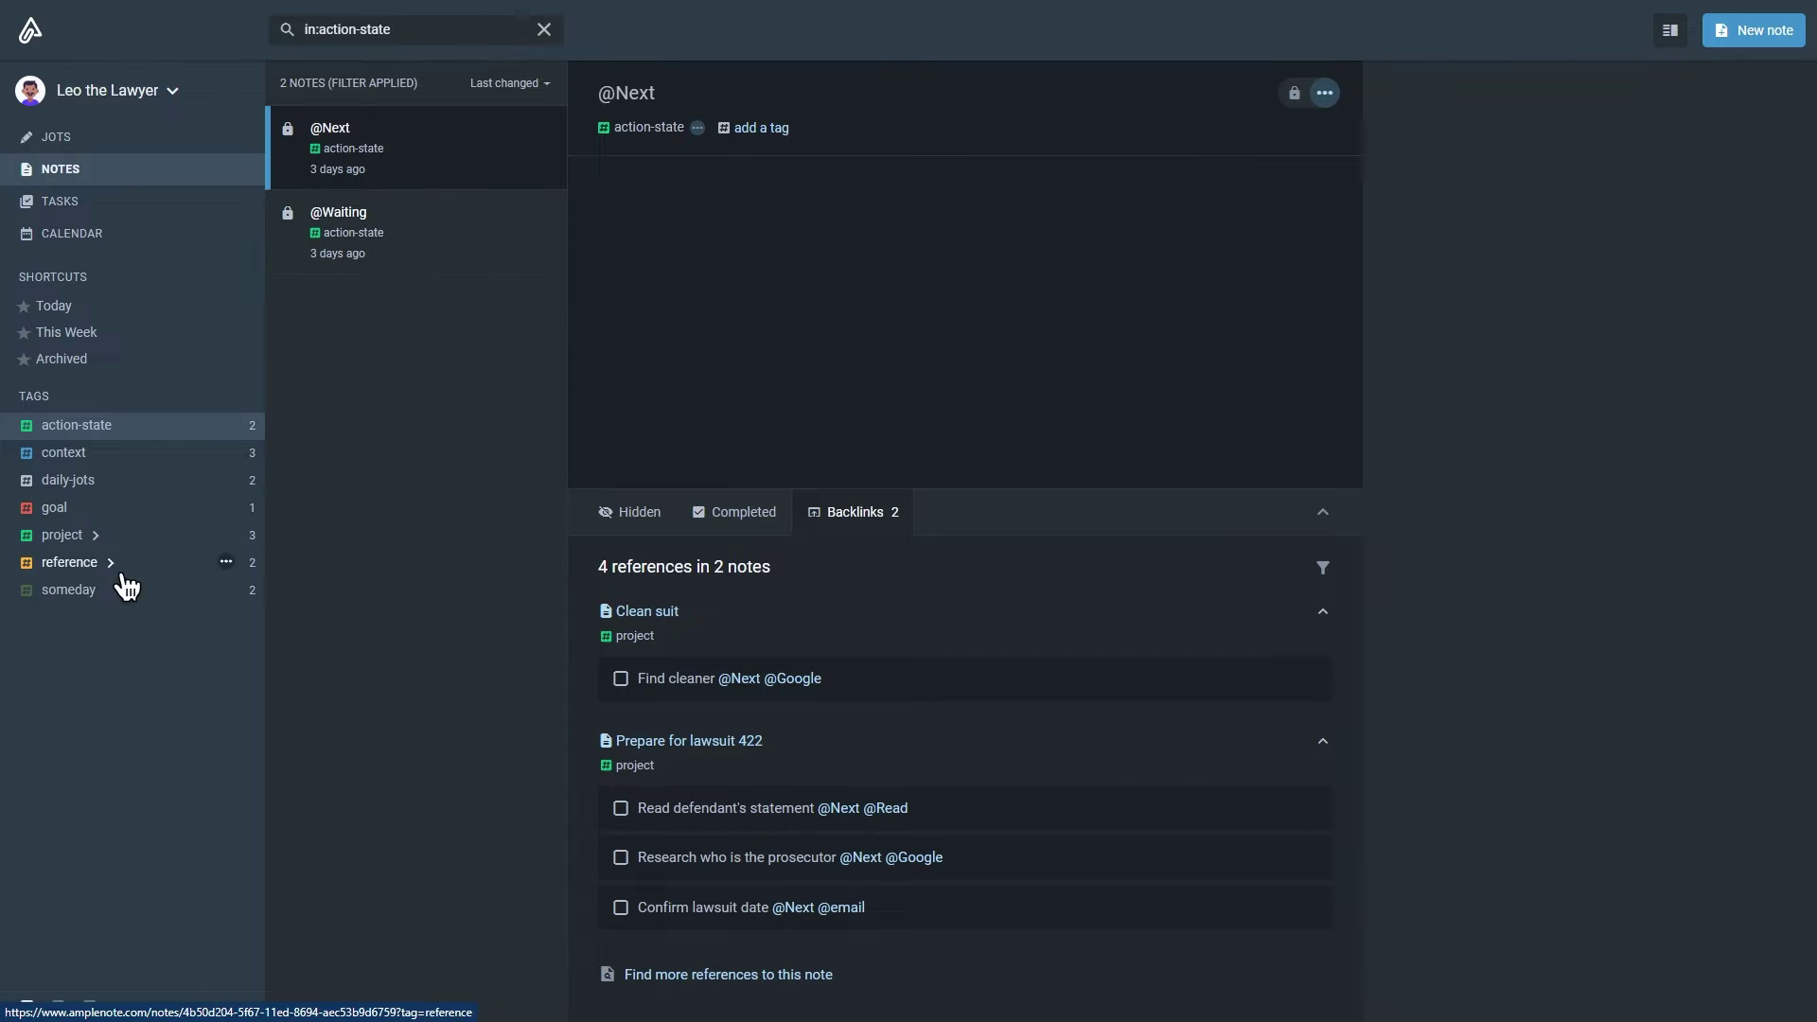
pyautogui.click(104, 468)
pyautogui.click(439, 156)
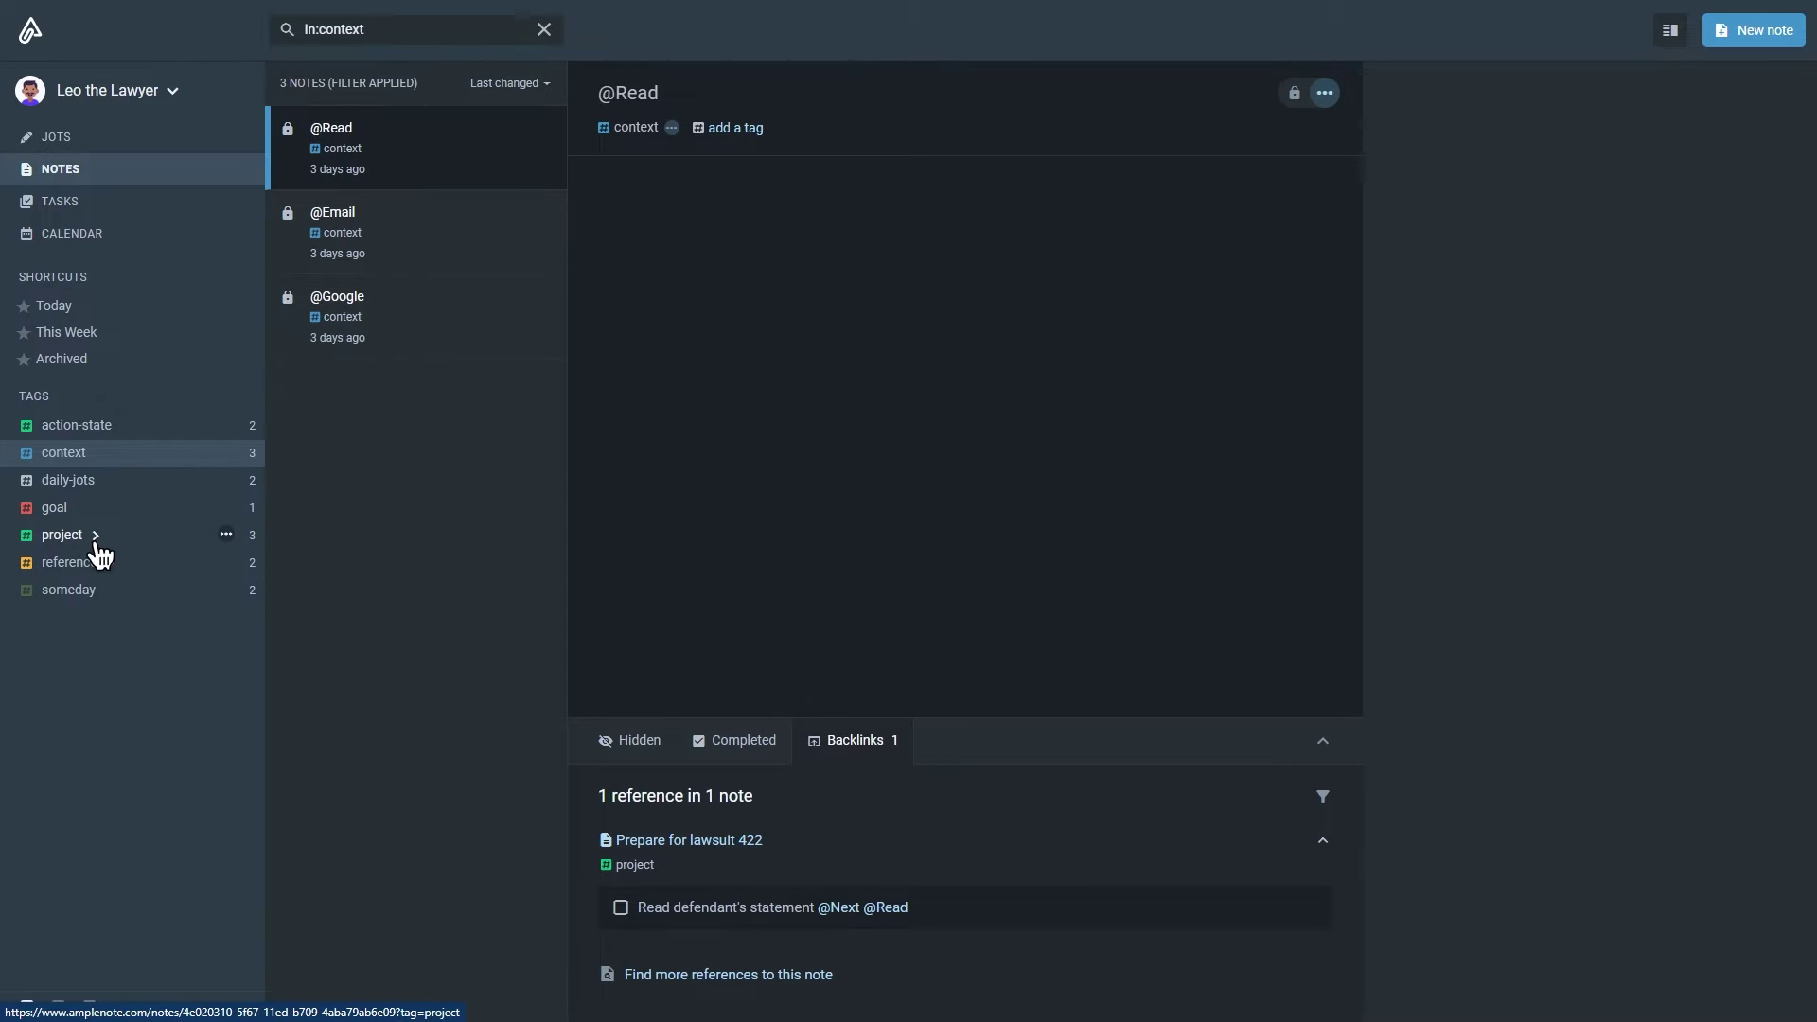
pyautogui.click(61, 535)
pyautogui.click(426, 164)
pyautogui.click(1026, 327)
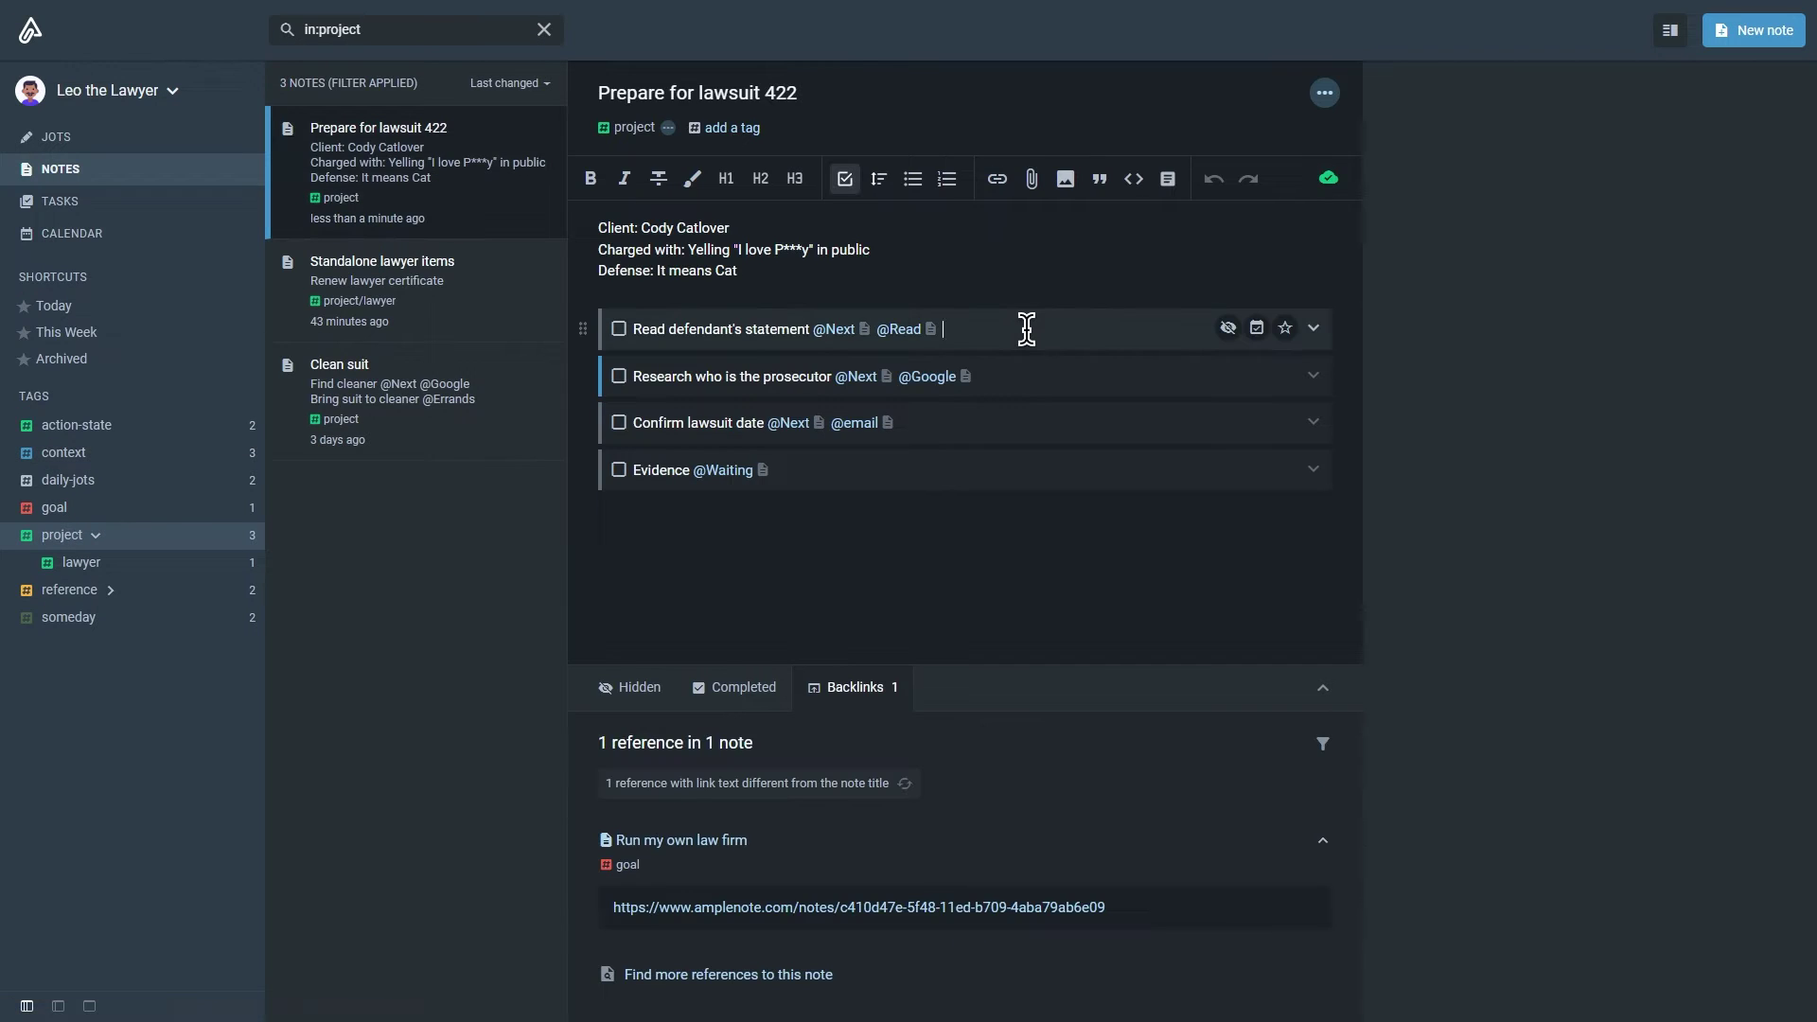
pyautogui.write('[[@Err')
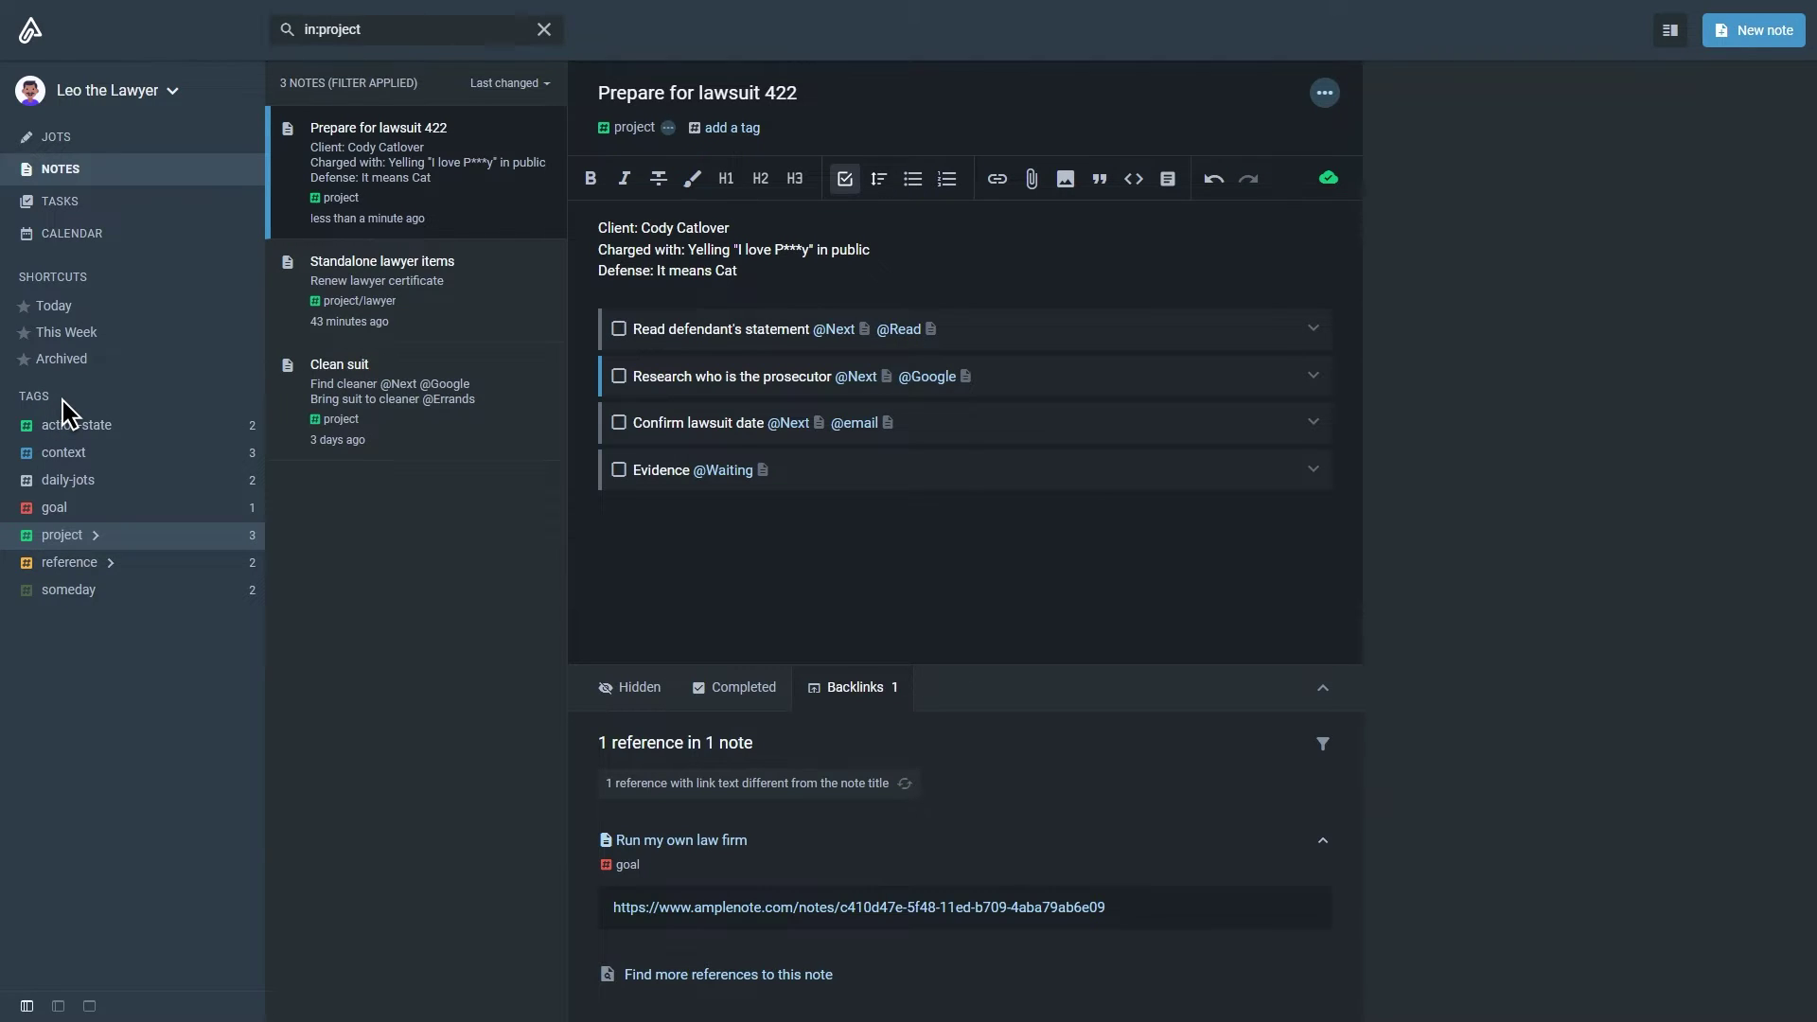
# Step: Clear the filter, cycle through action-state, context, goal, project and someday tags, and open Clean suit
pyautogui.click(111, 174)
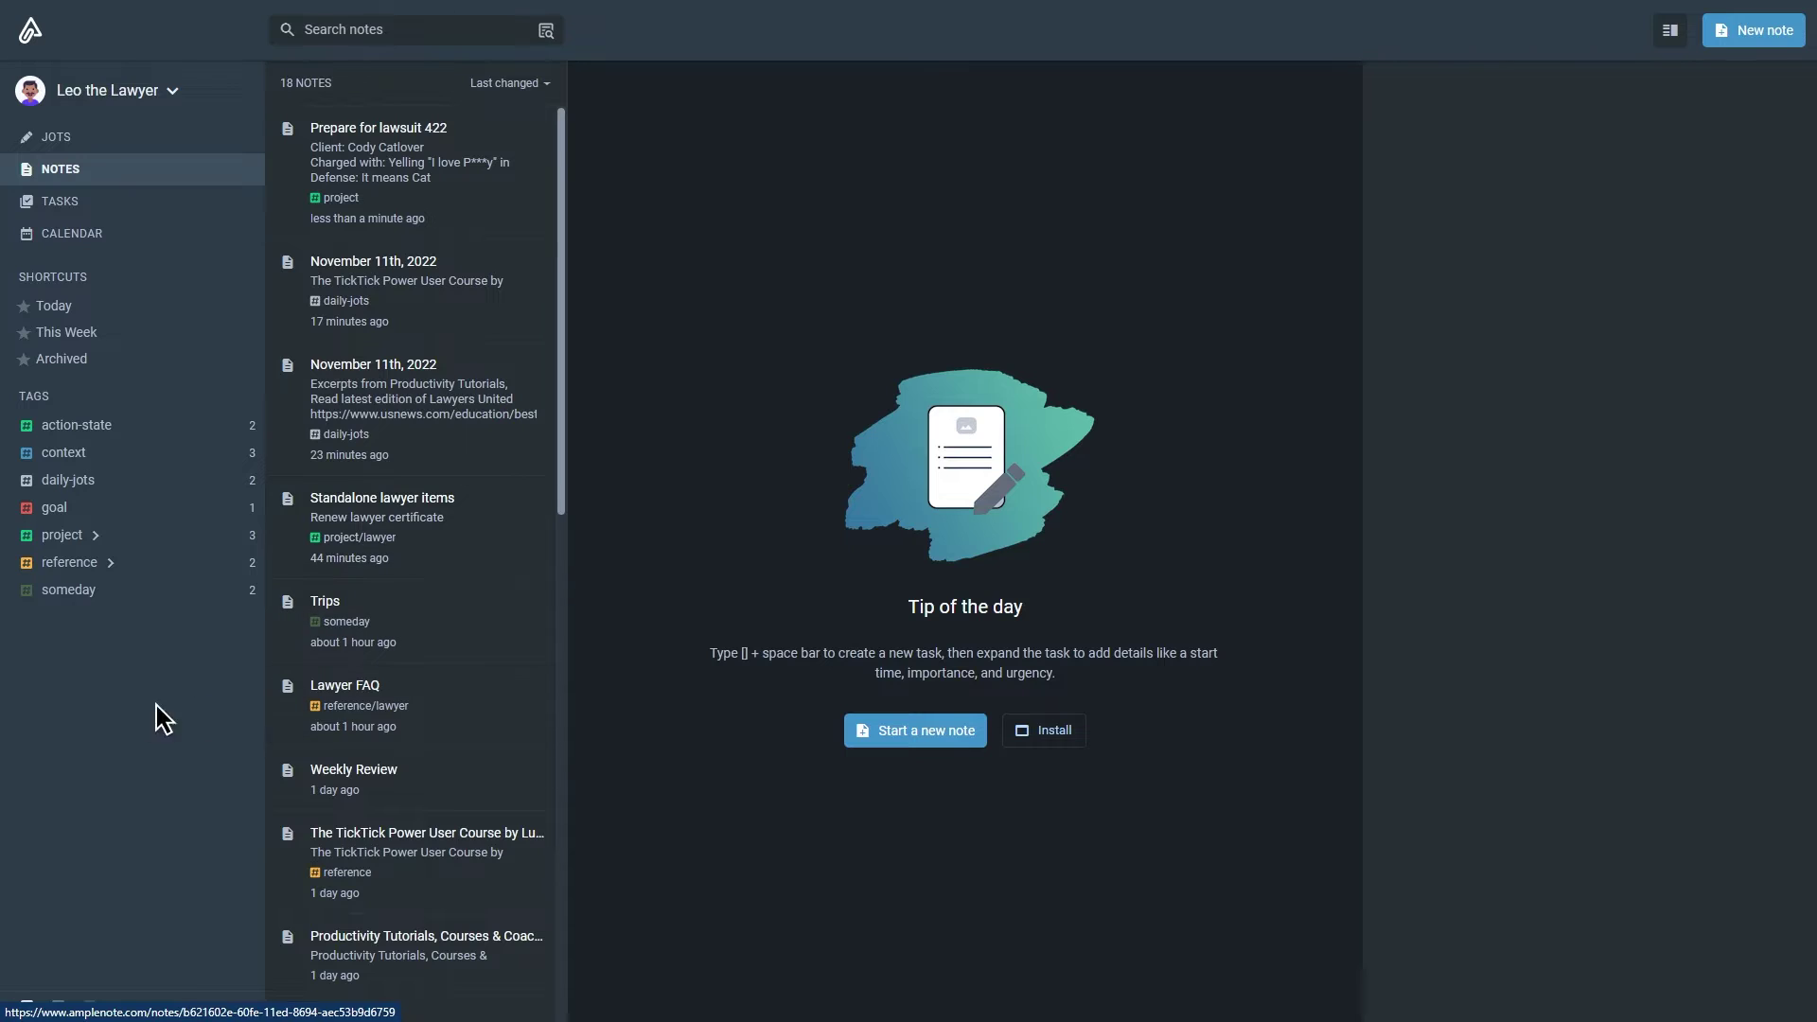
pyautogui.click(77, 424)
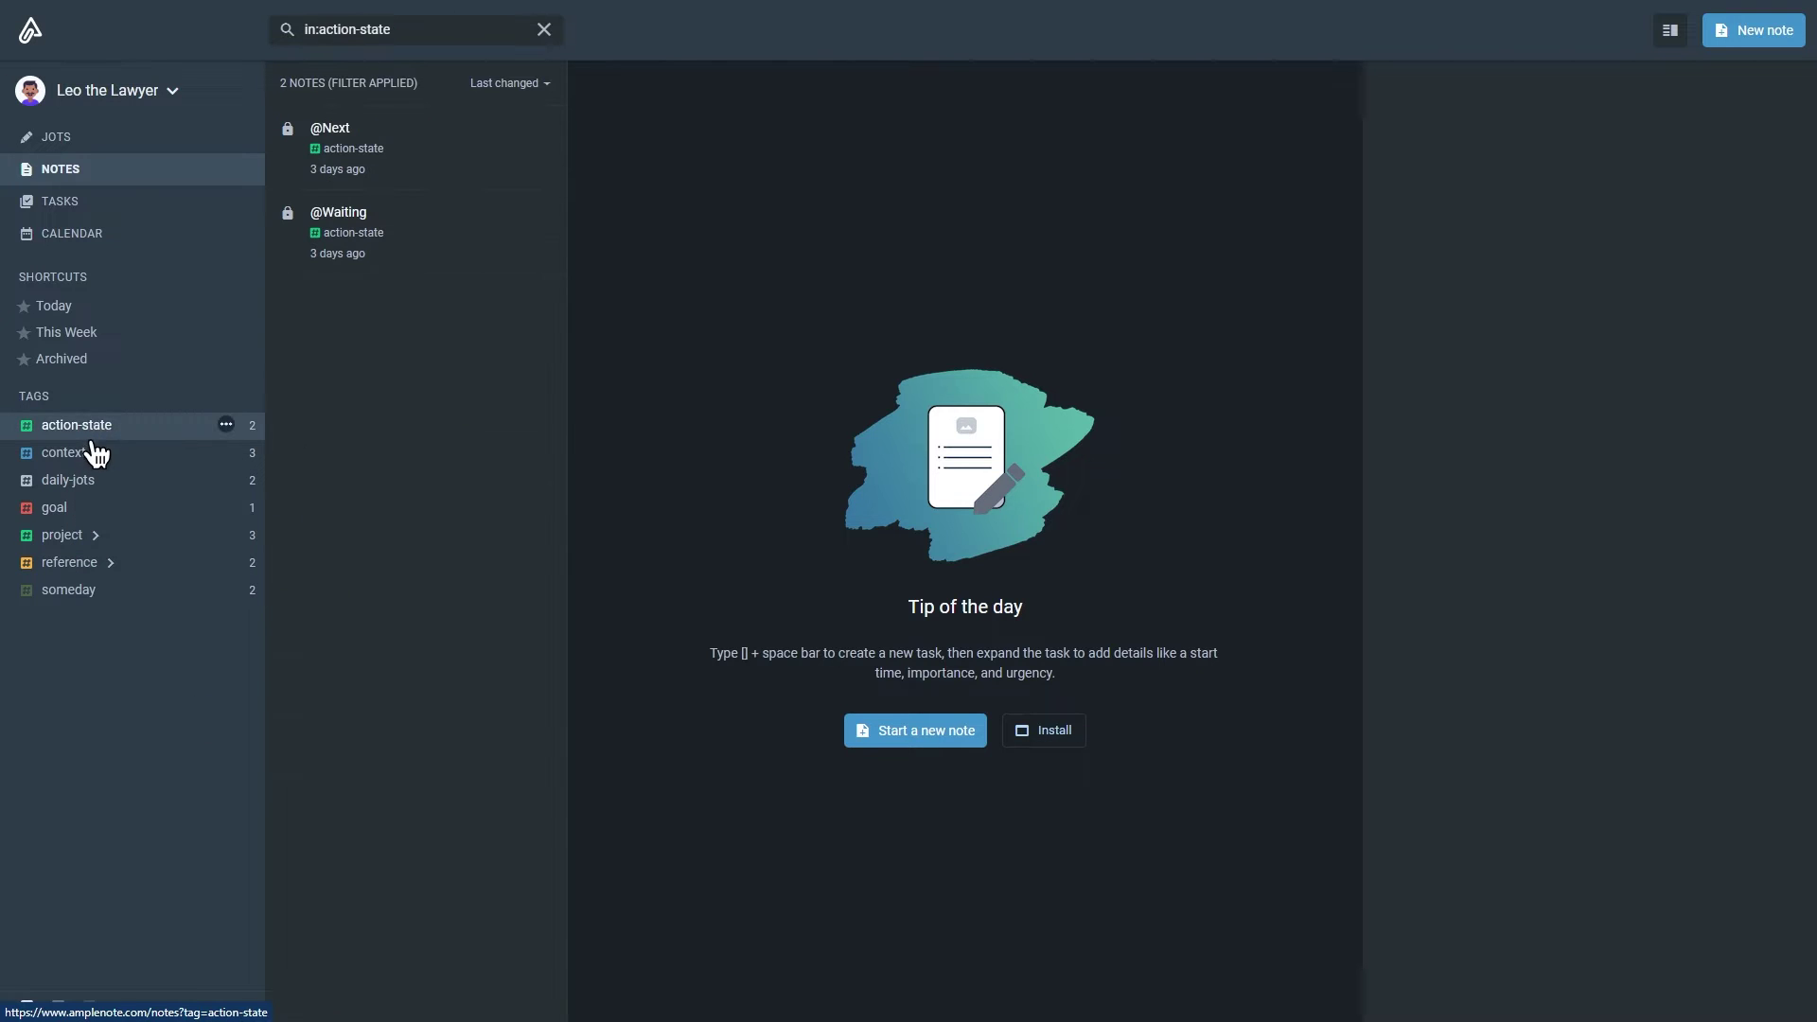
pyautogui.click(64, 452)
pyautogui.click(54, 507)
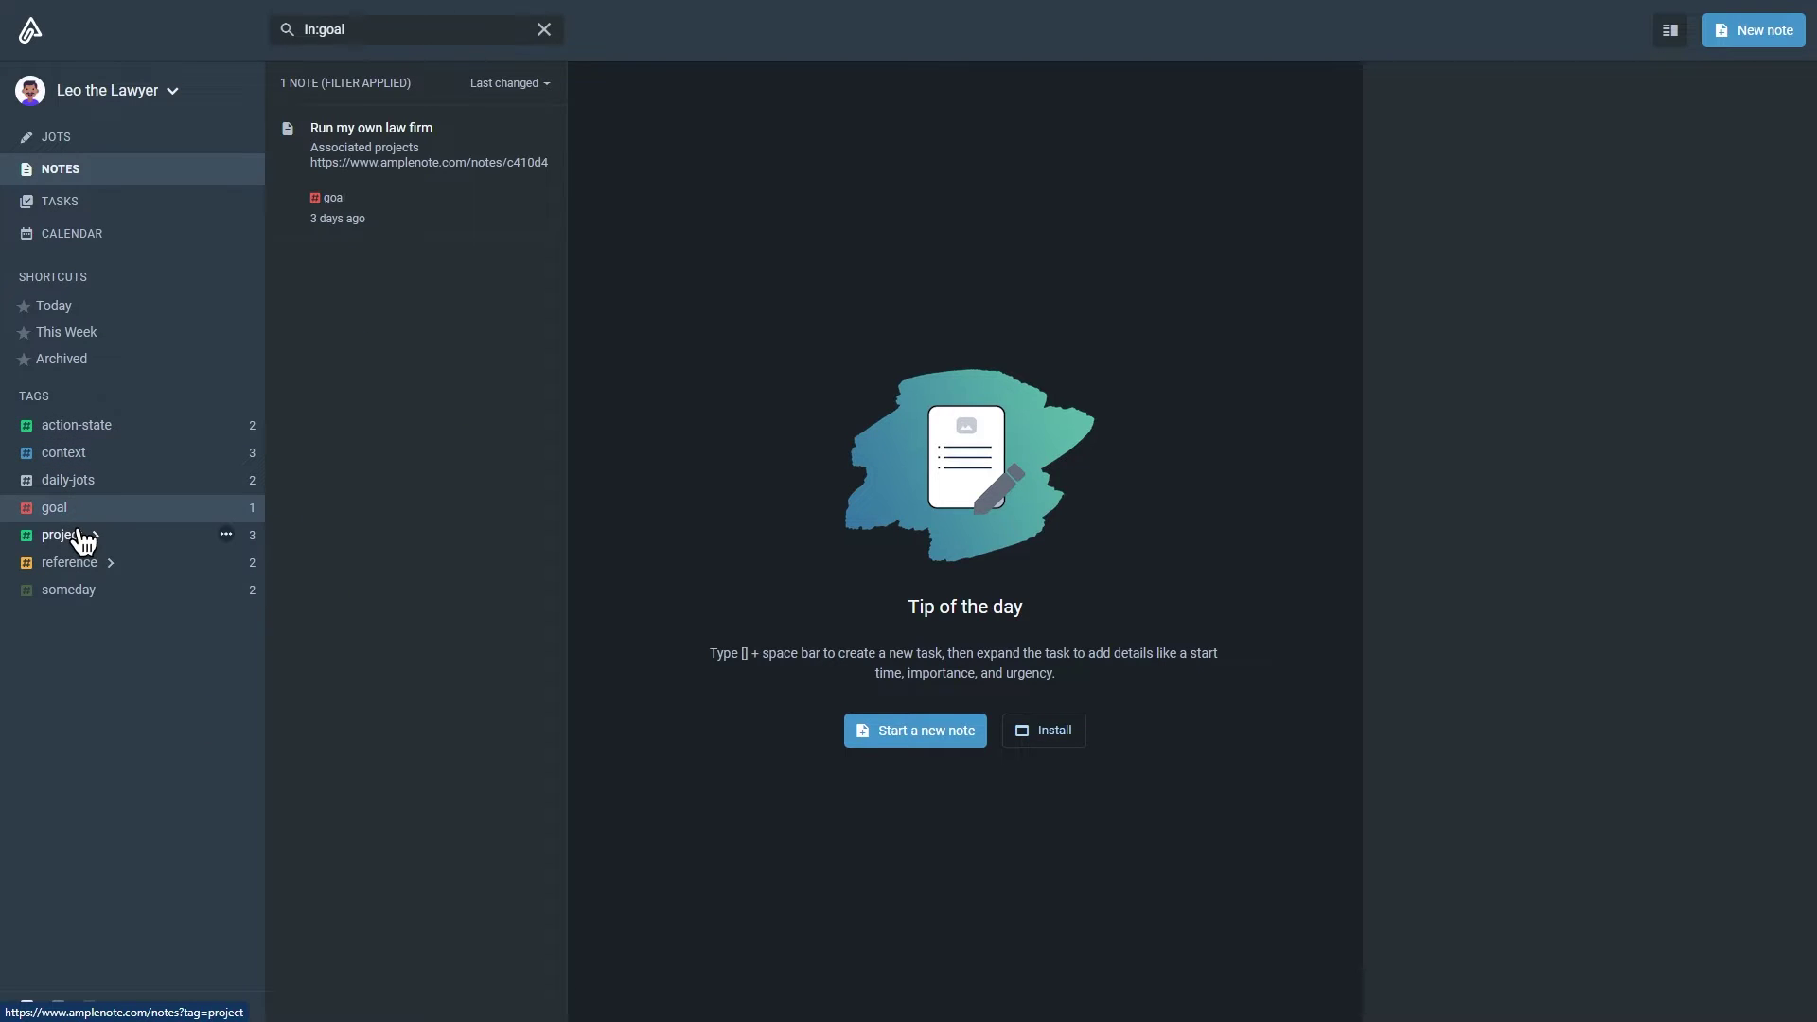
pyautogui.click(61, 533)
pyautogui.click(70, 616)
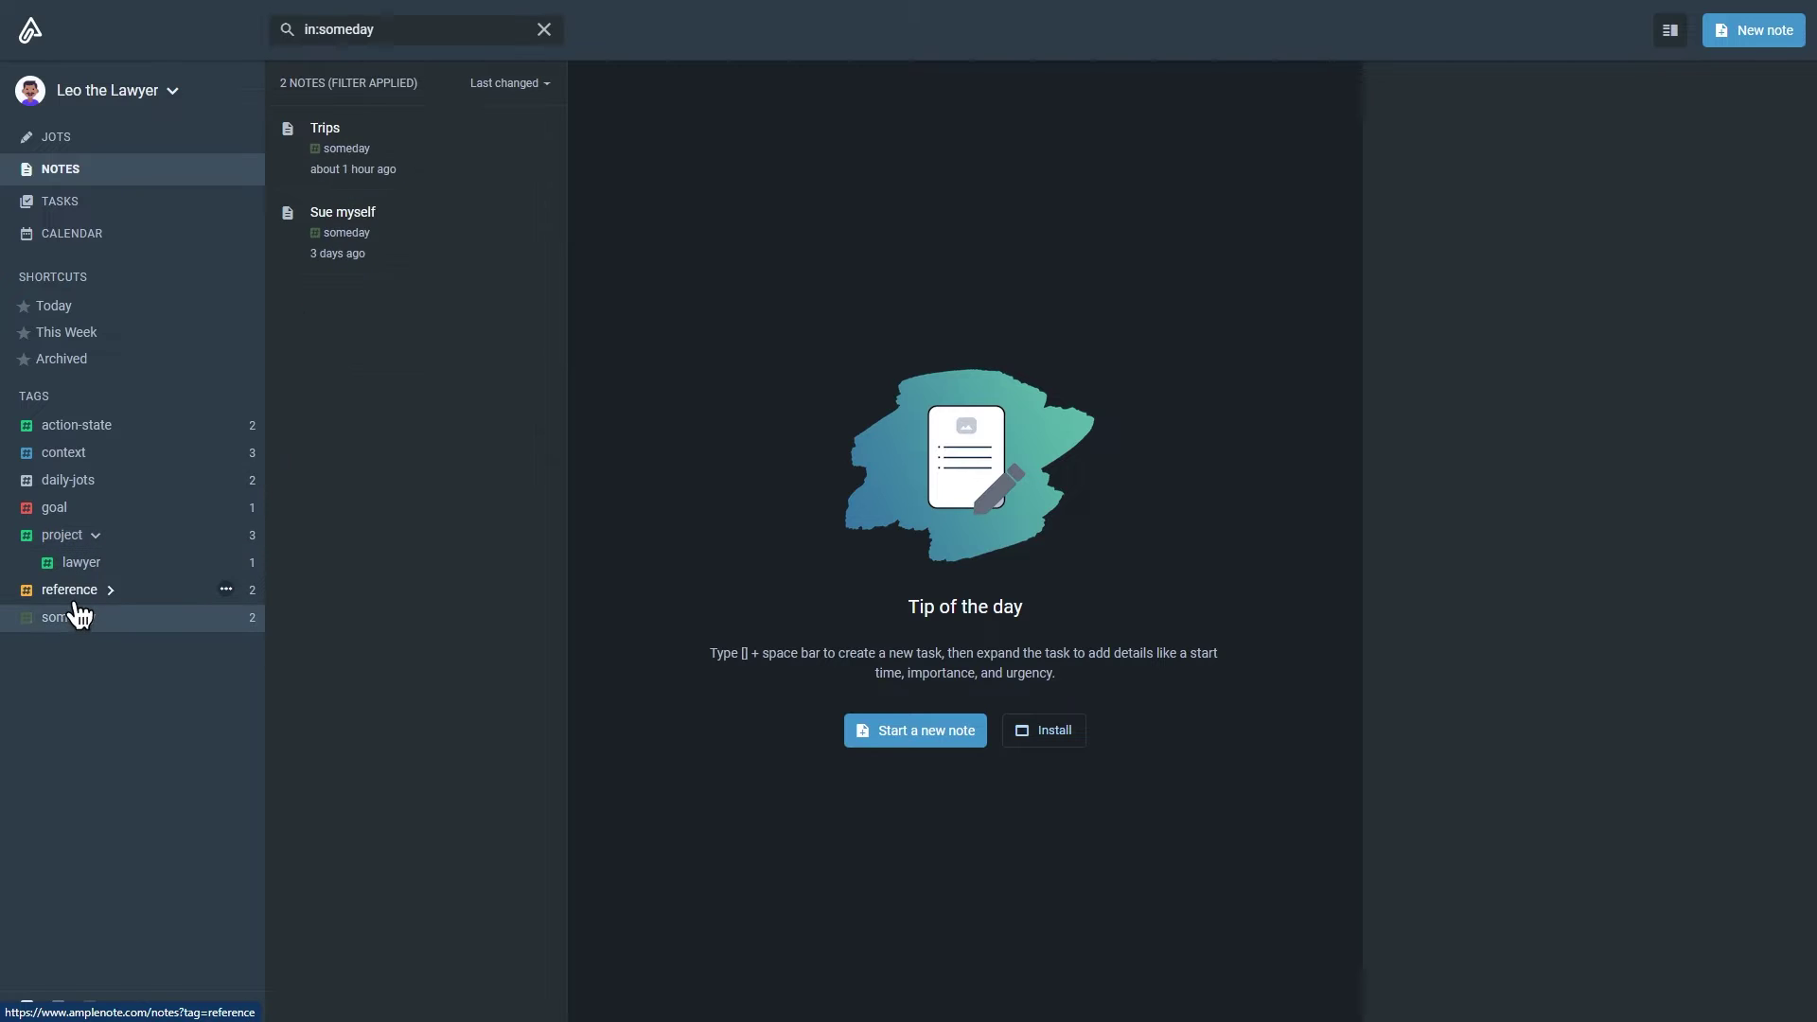
pyautogui.click(109, 590)
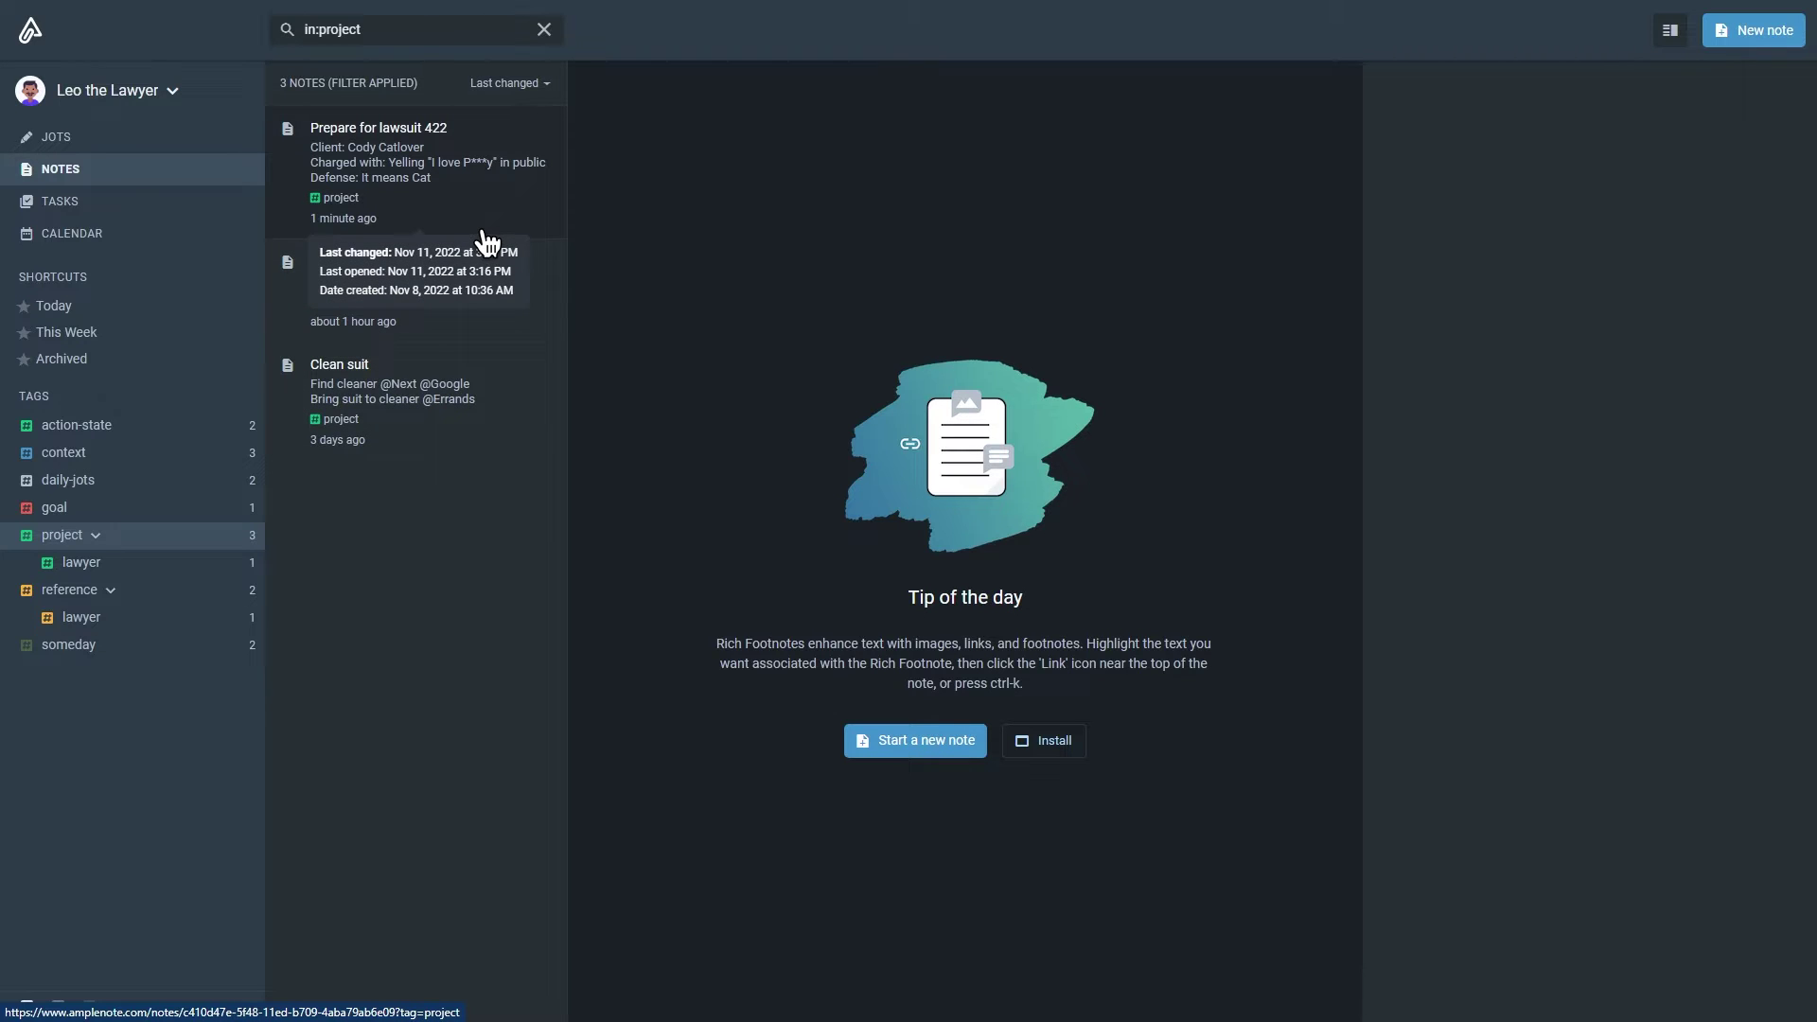
pyautogui.click(469, 391)
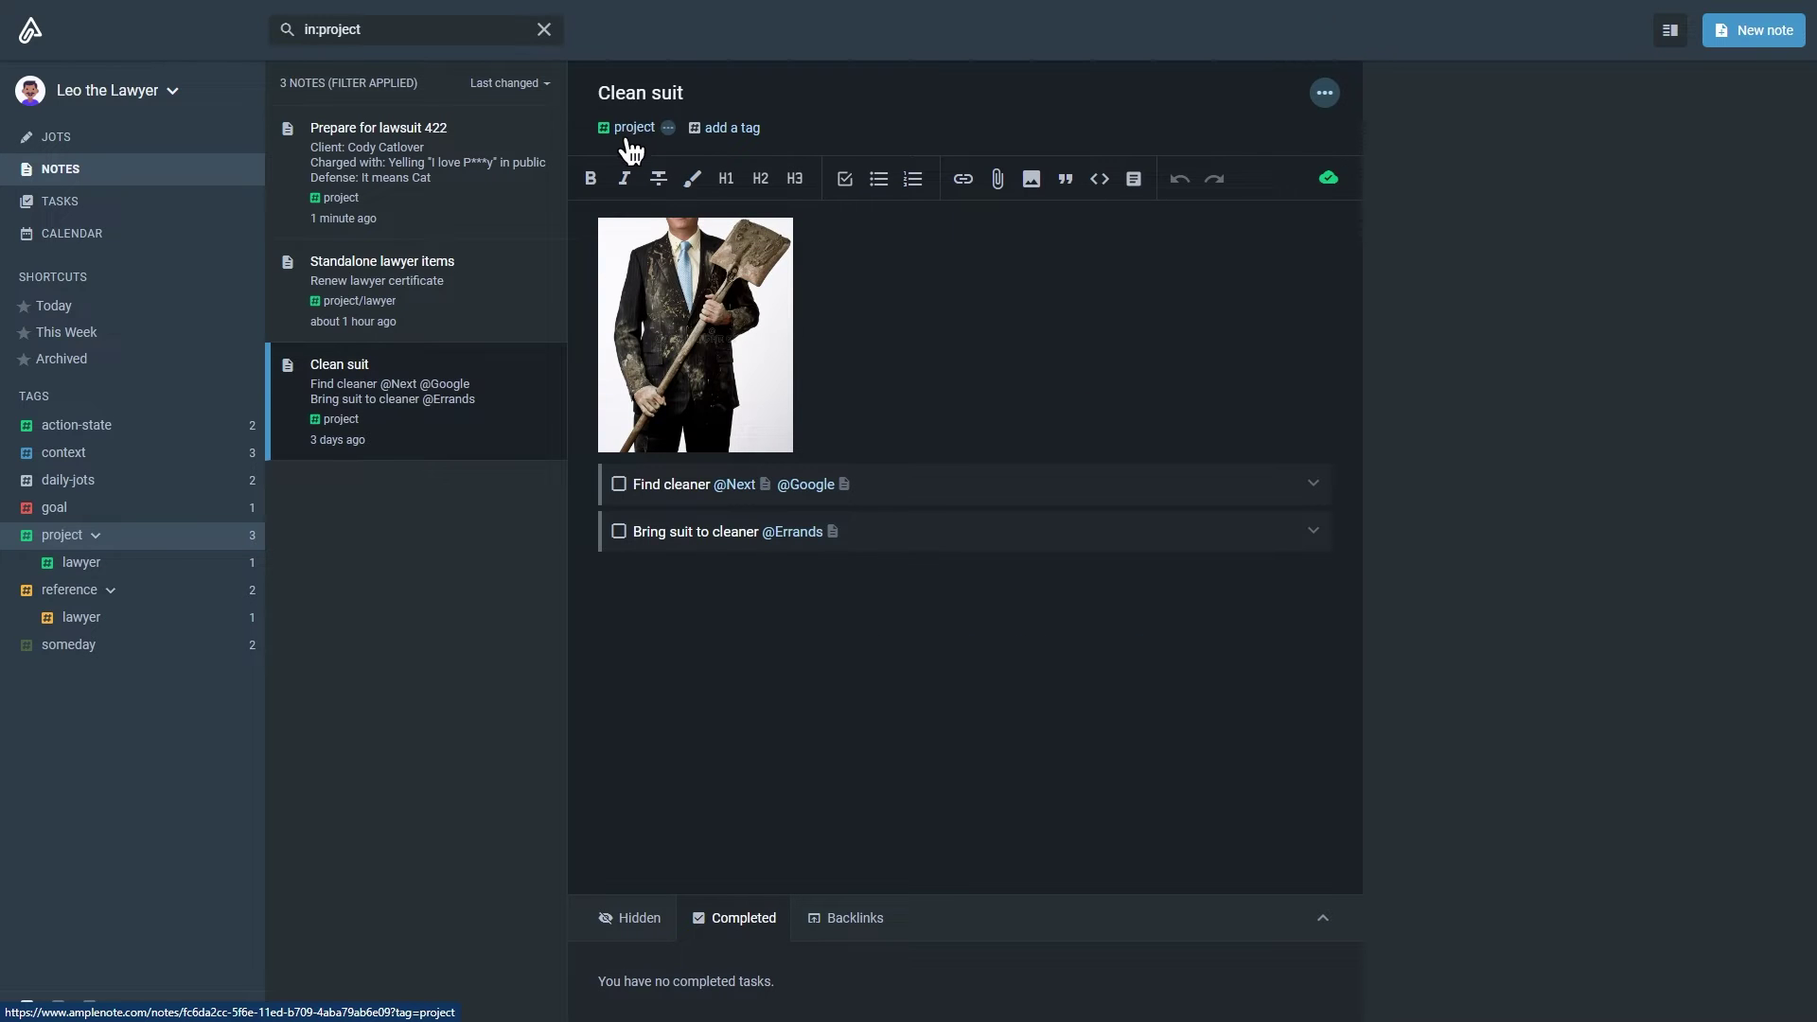
# Step: Open Run my own law firm under goal and Sue myself under someday
pyautogui.click(55, 507)
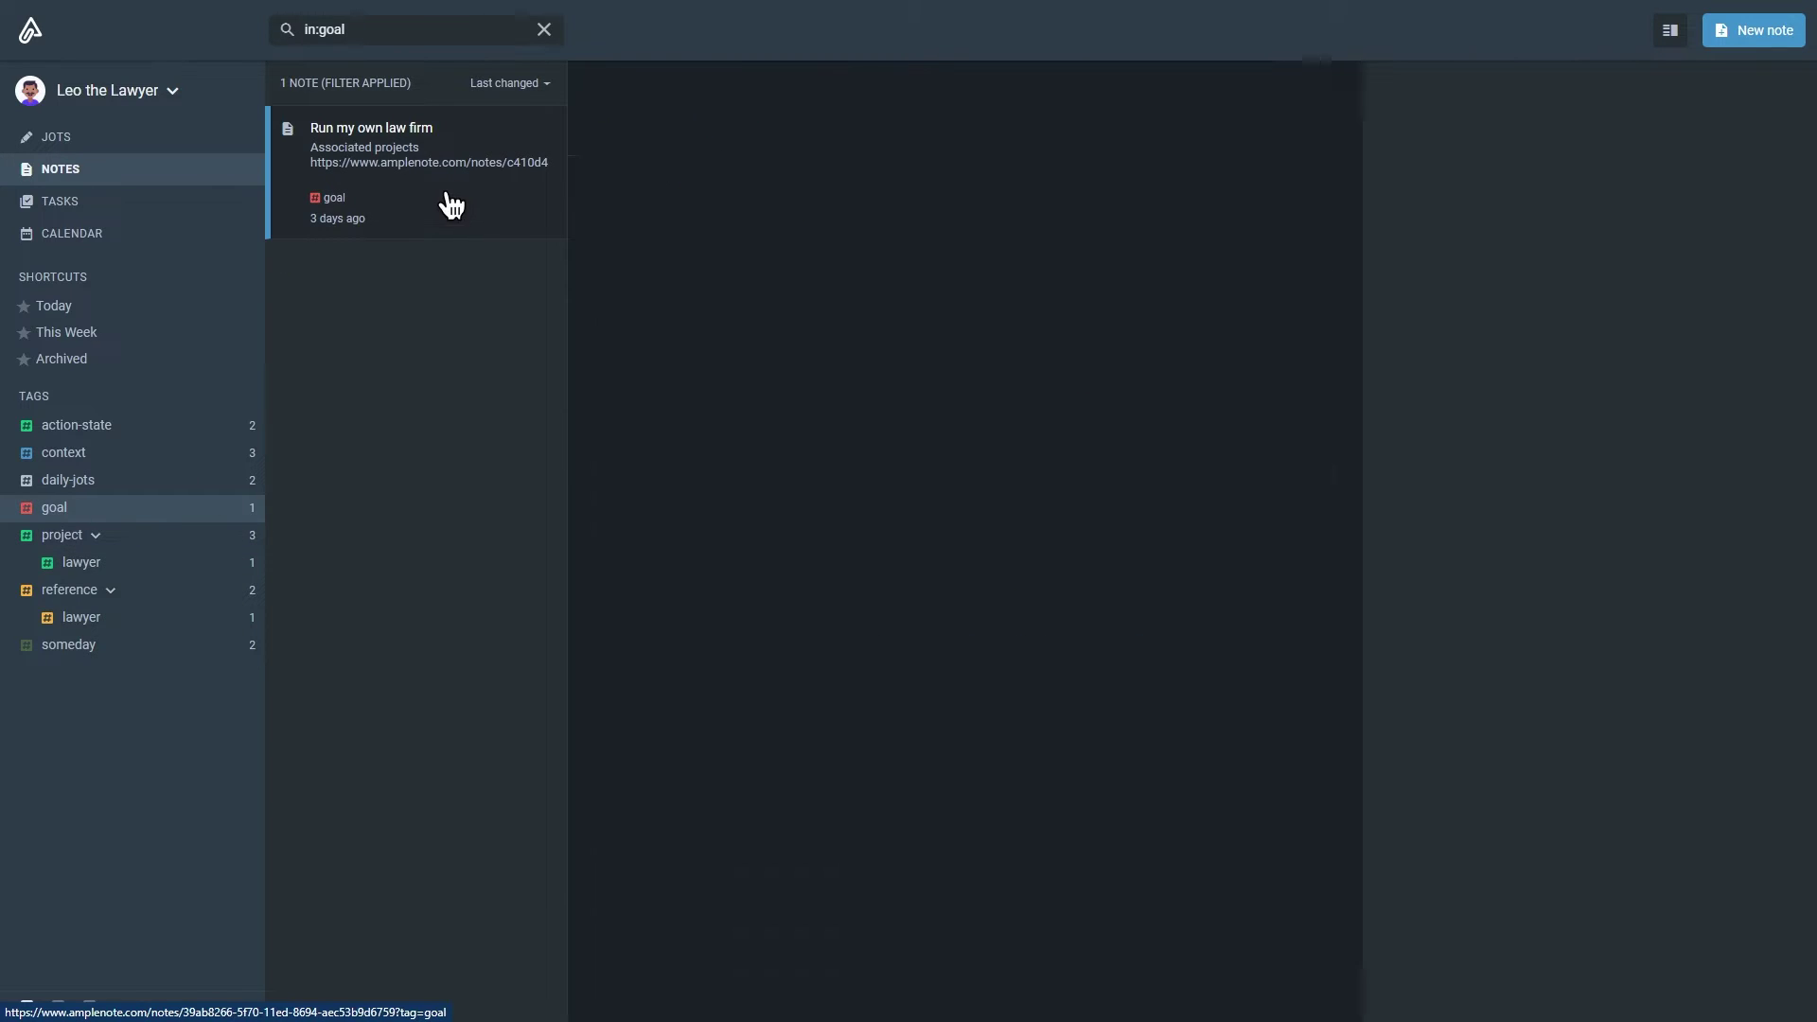
pyautogui.click(470, 180)
pyautogui.click(113, 645)
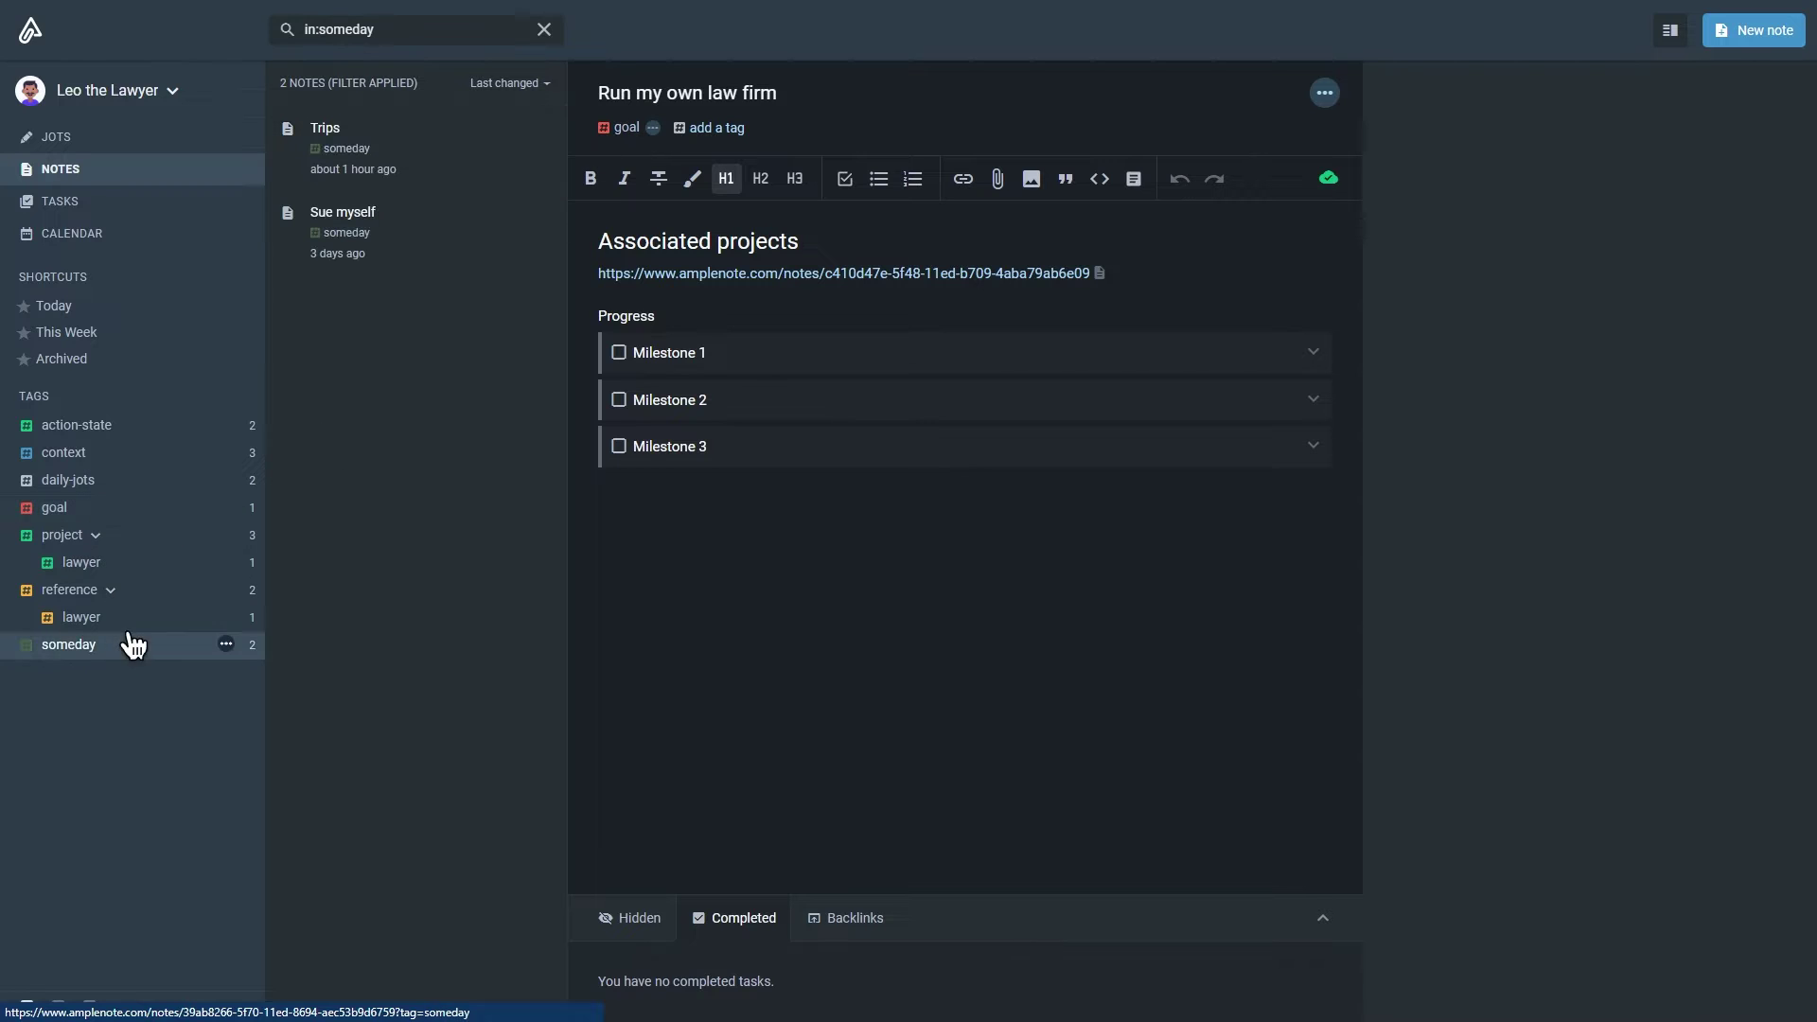
pyautogui.click(461, 238)
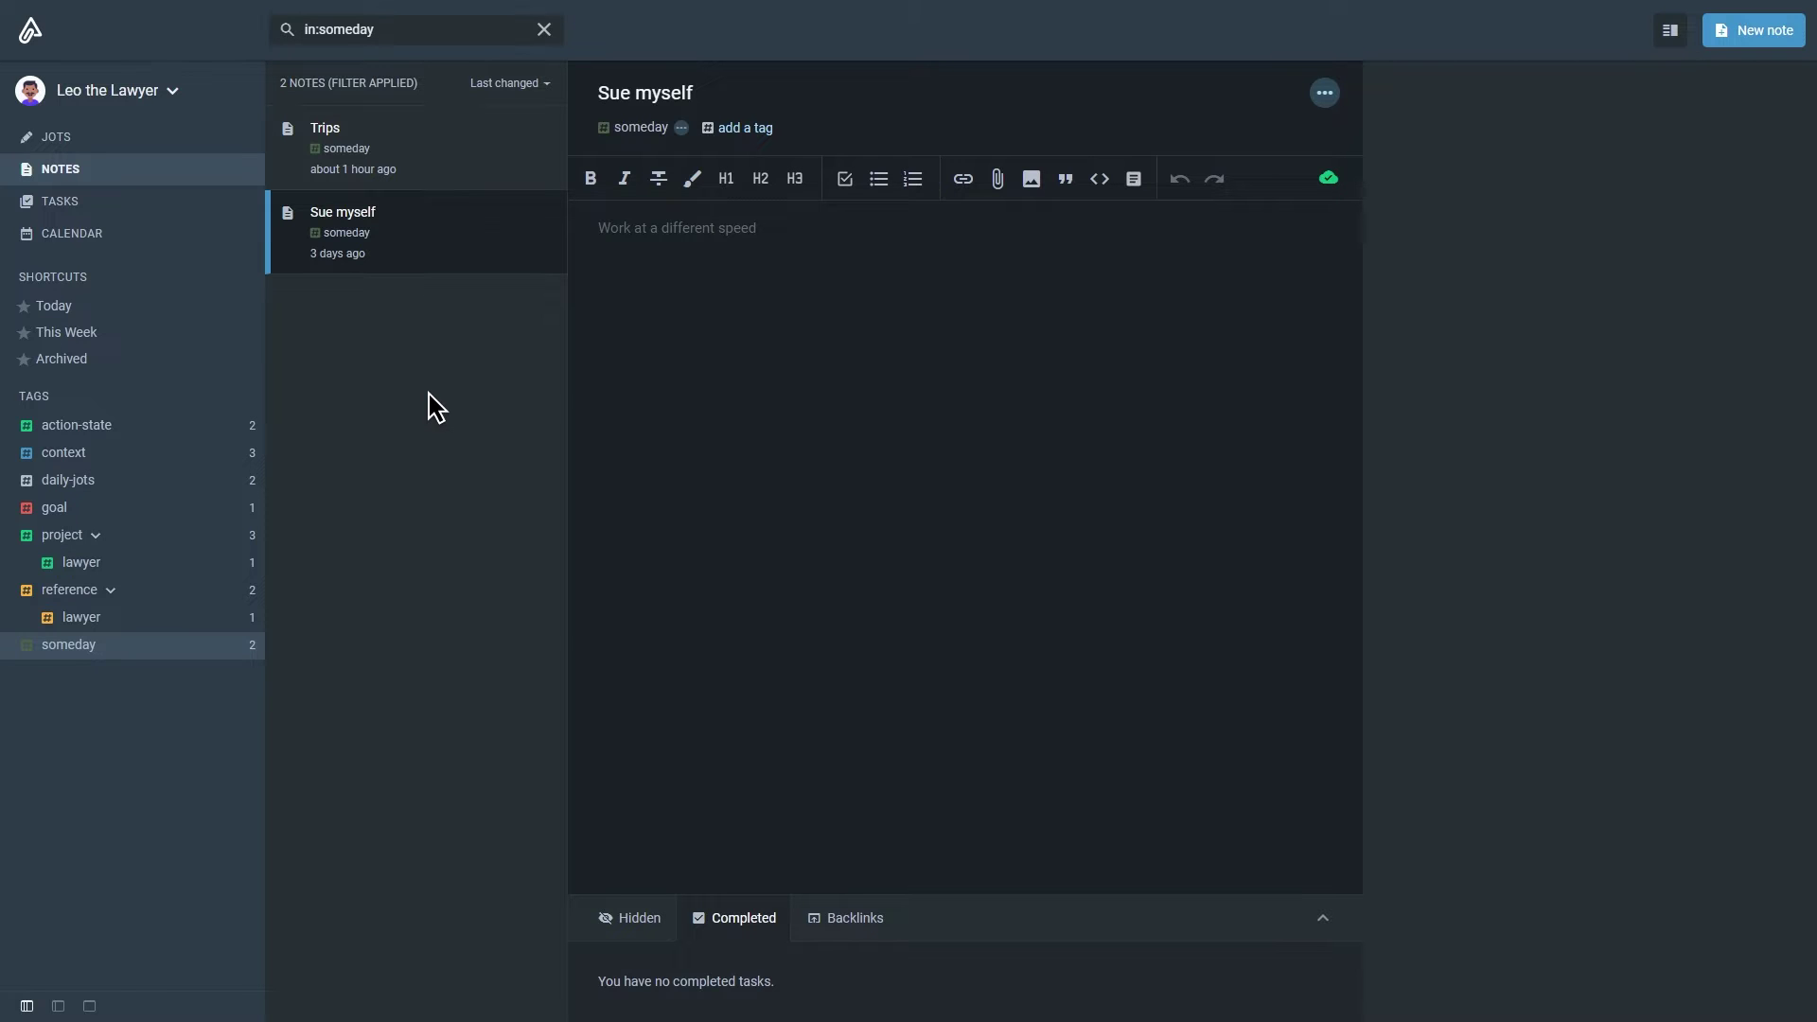
pyautogui.moveTo(77, 425)
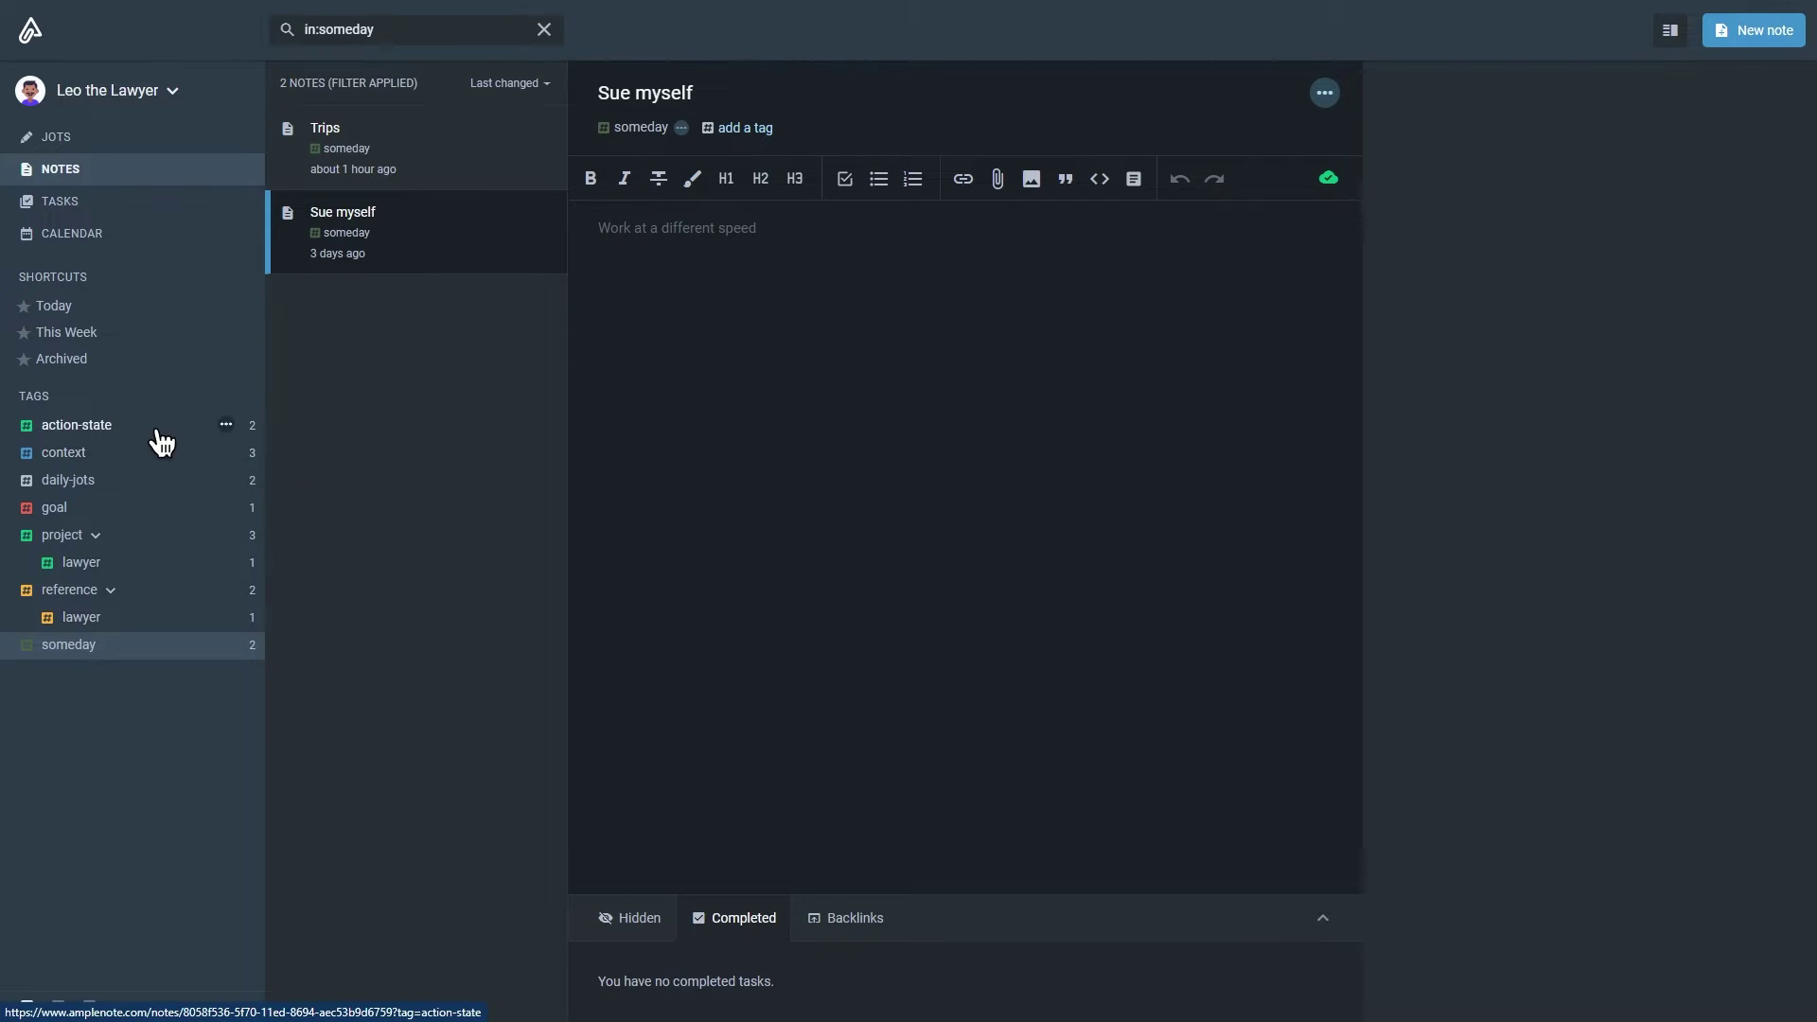
# Step: Filter by project/lawyer to open Standalone lawyer items, then go to account settings
pyautogui.click(82, 563)
pyautogui.click(381, 148)
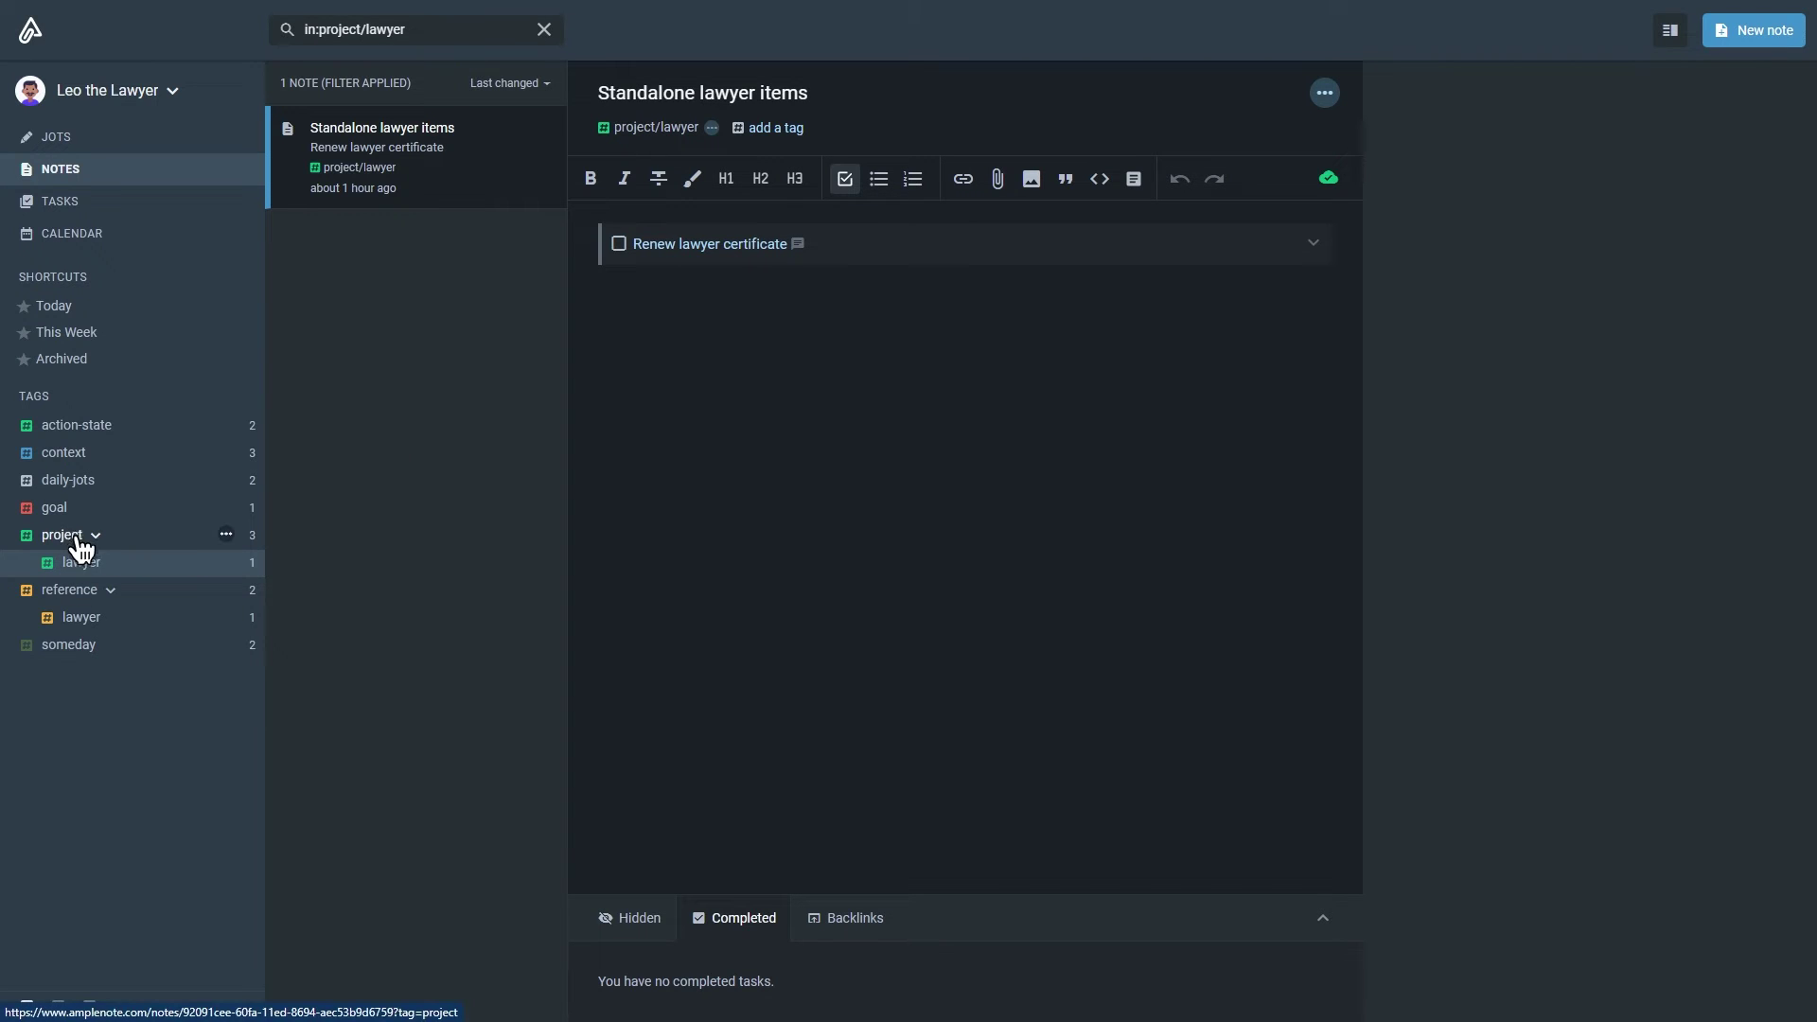
pyautogui.click(172, 90)
pyautogui.click(162, 134)
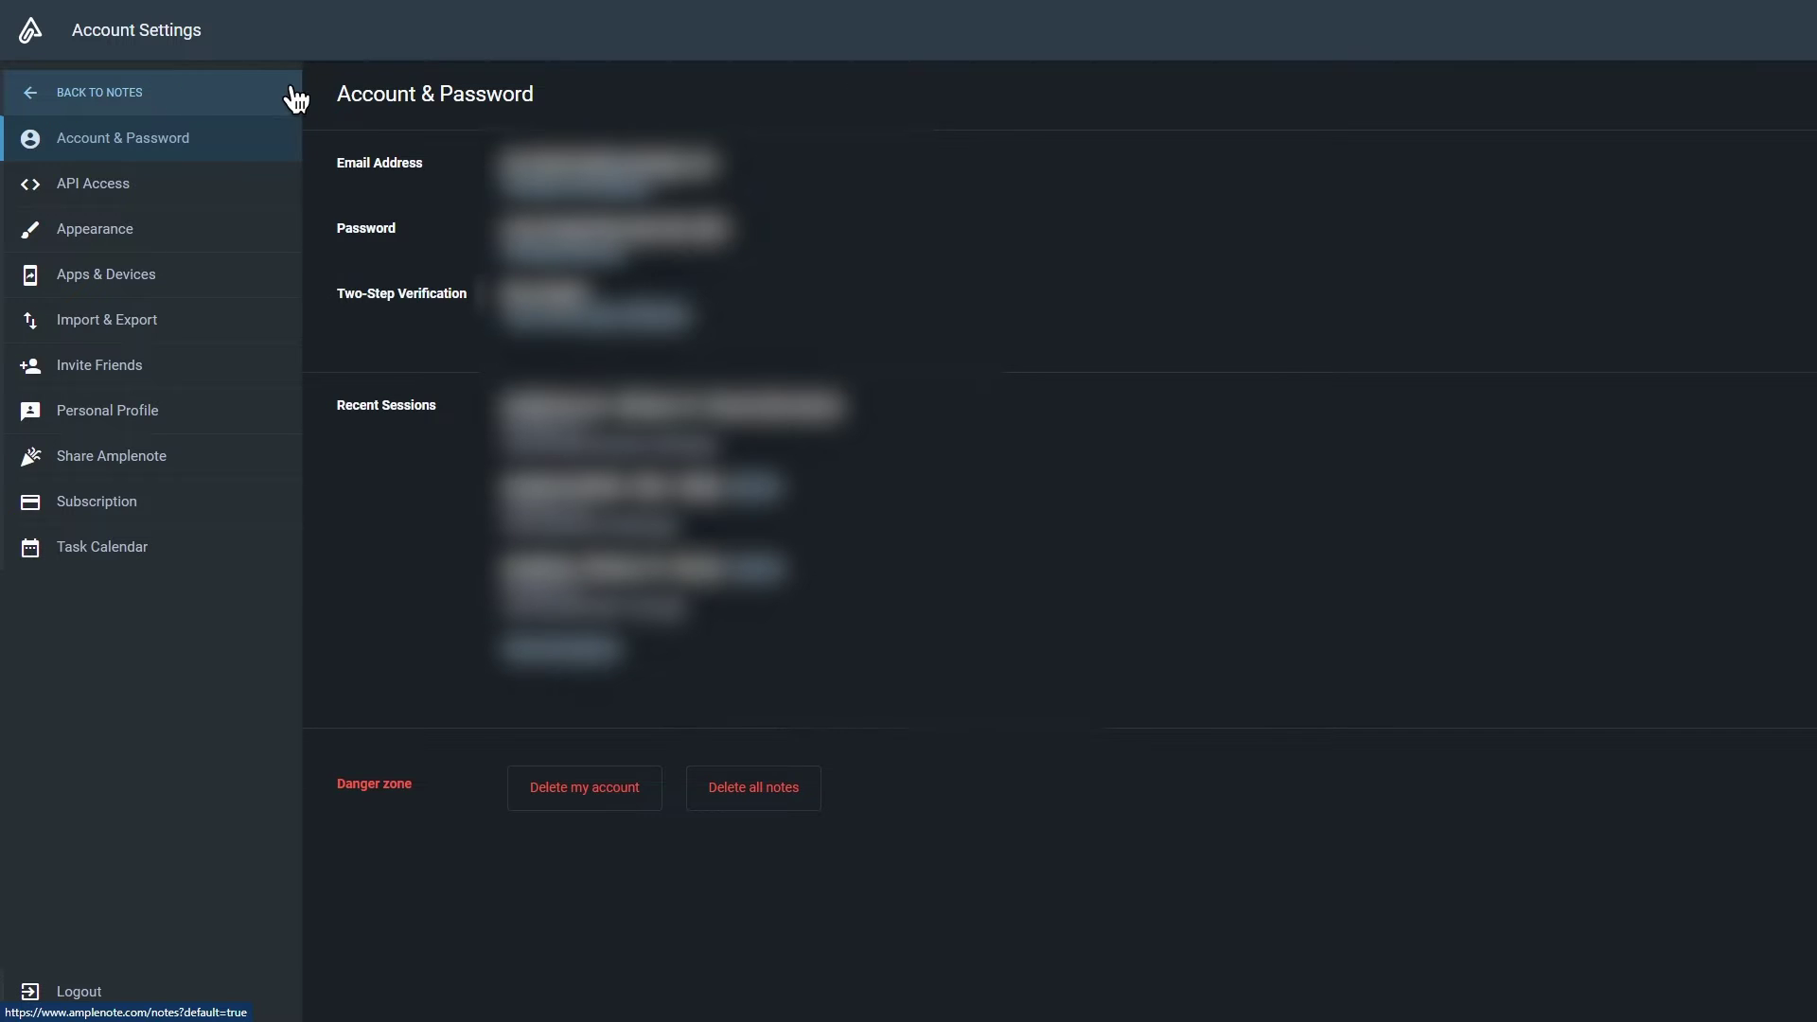
# Step: Show the Task Calendar settings with the Projects task domain and its tags
pyautogui.click(104, 547)
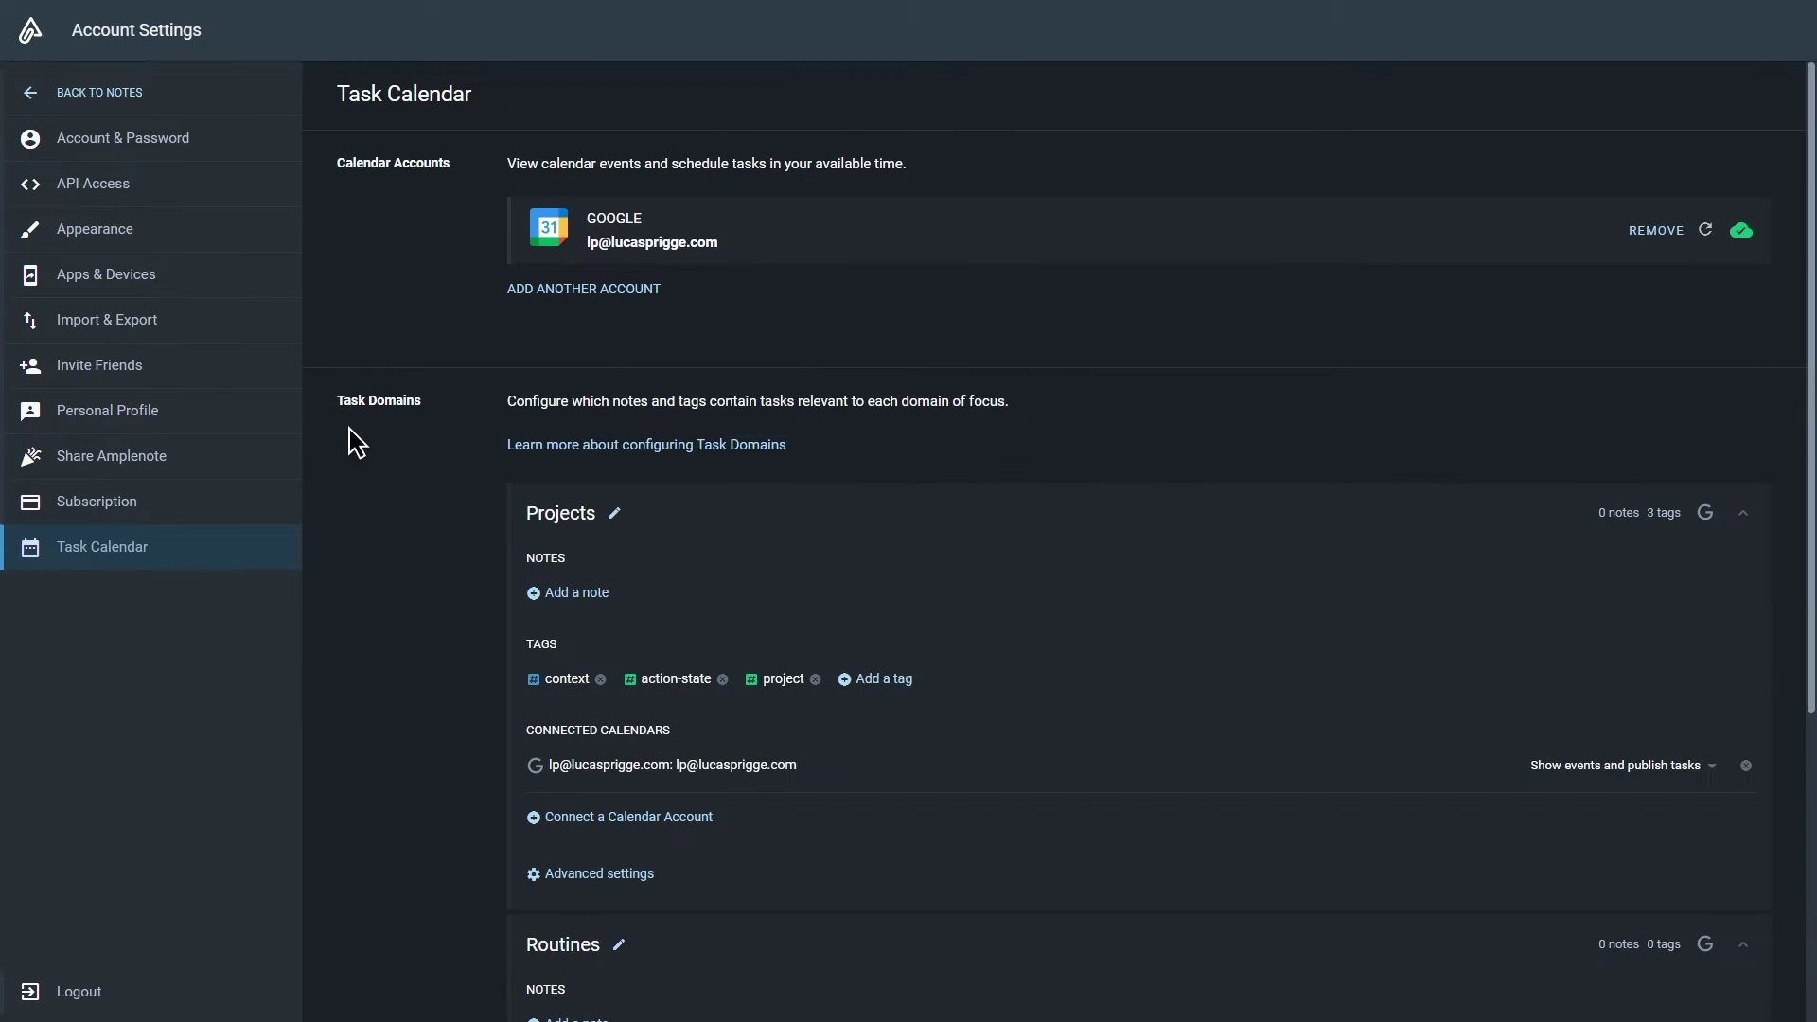
pyautogui.scroll(-2, 611, 412)
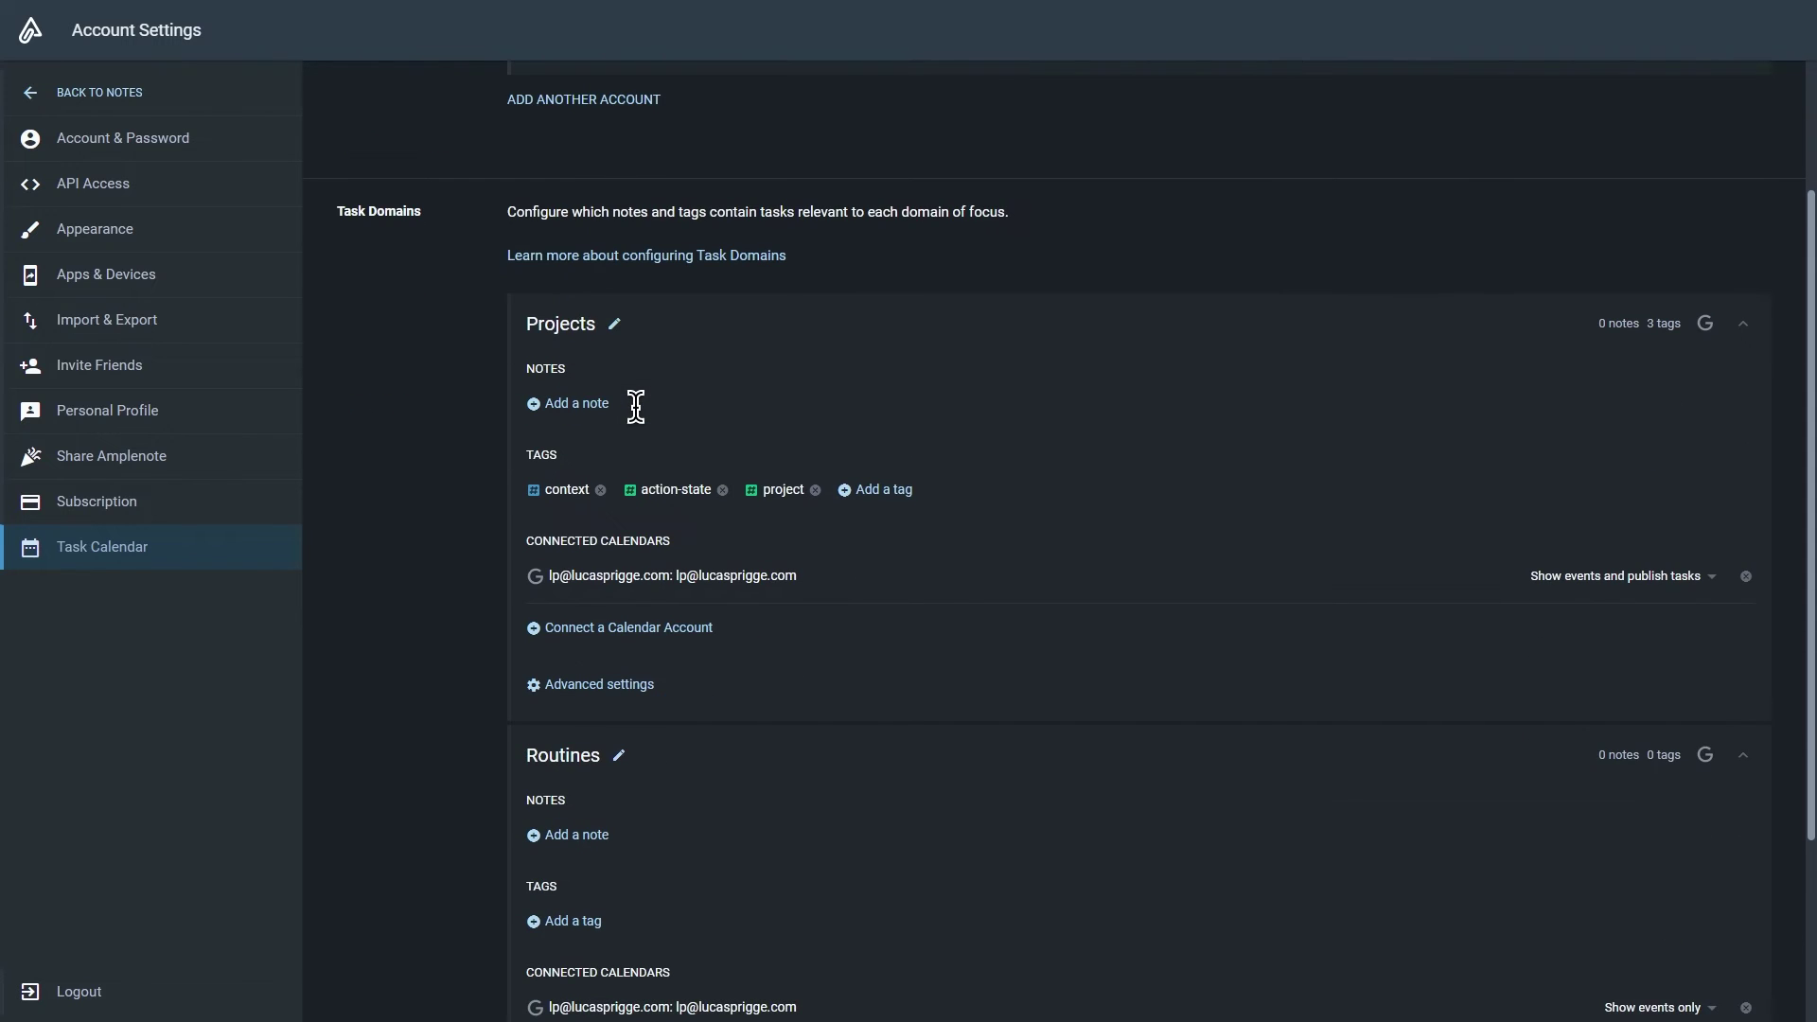
pyautogui.scroll(-3, 635, 404)
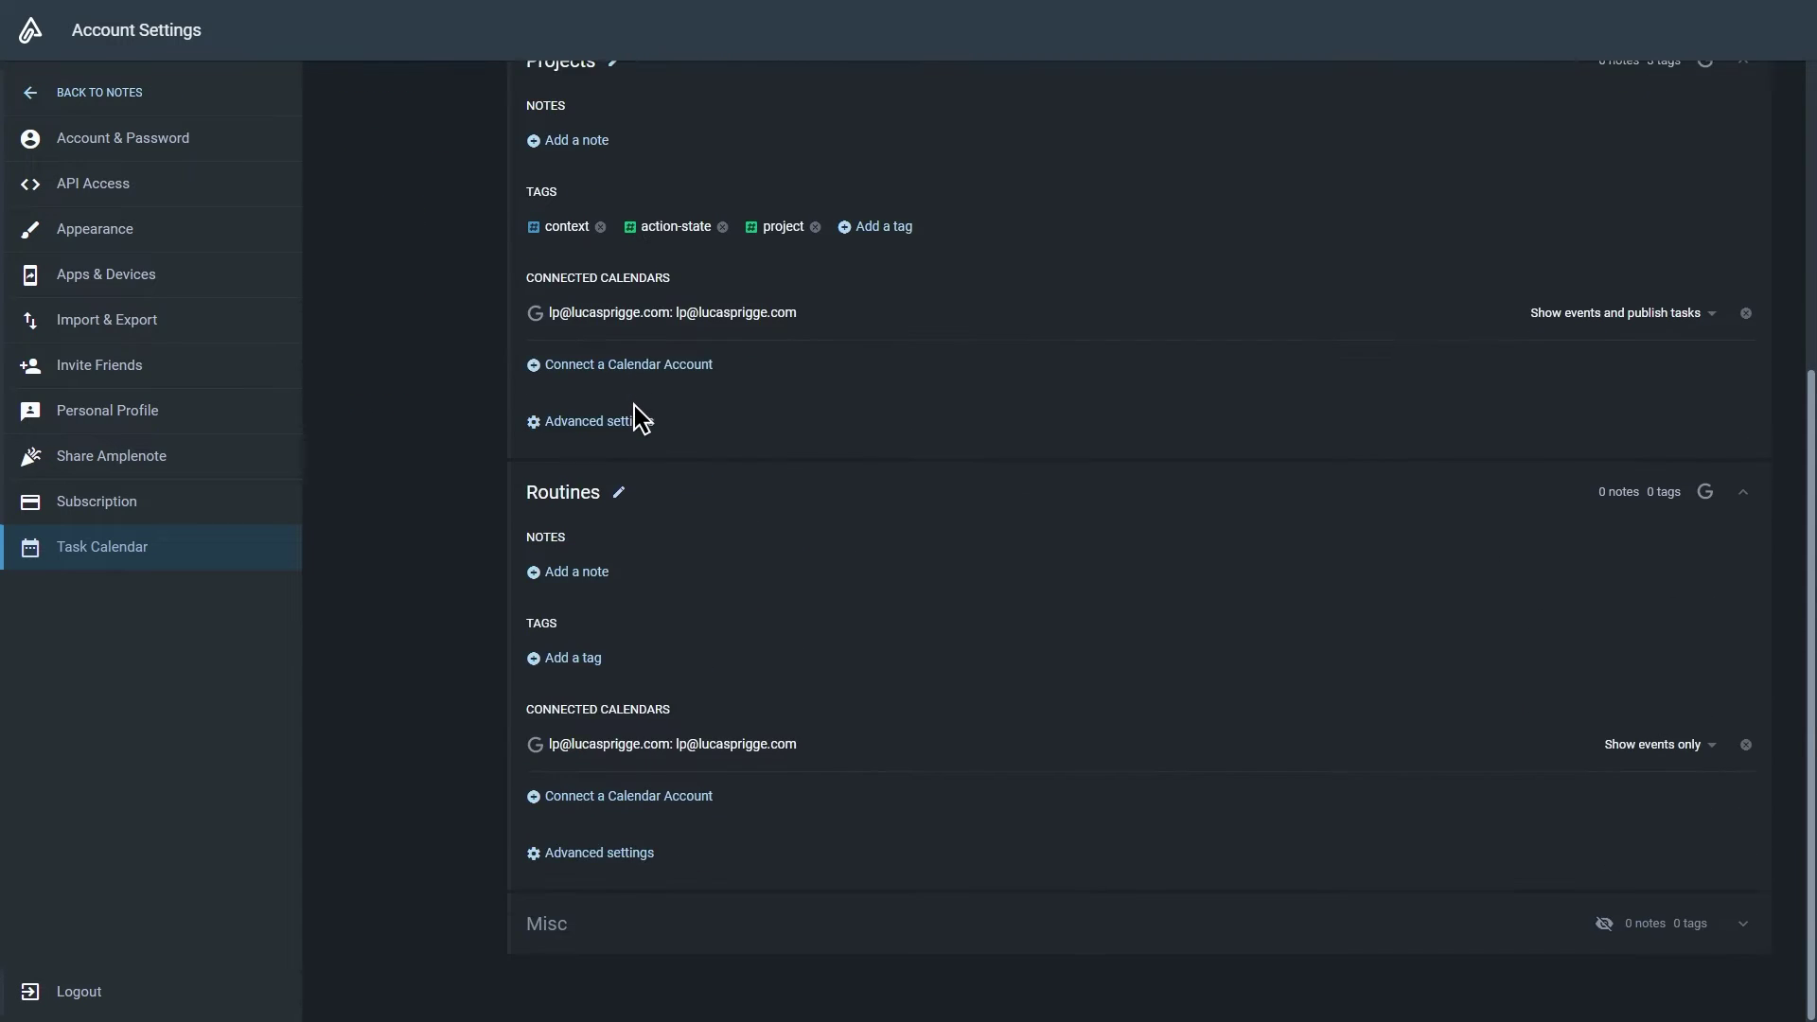
pyautogui.scroll(2, 635, 405)
pyautogui.scroll(-1, 634, 405)
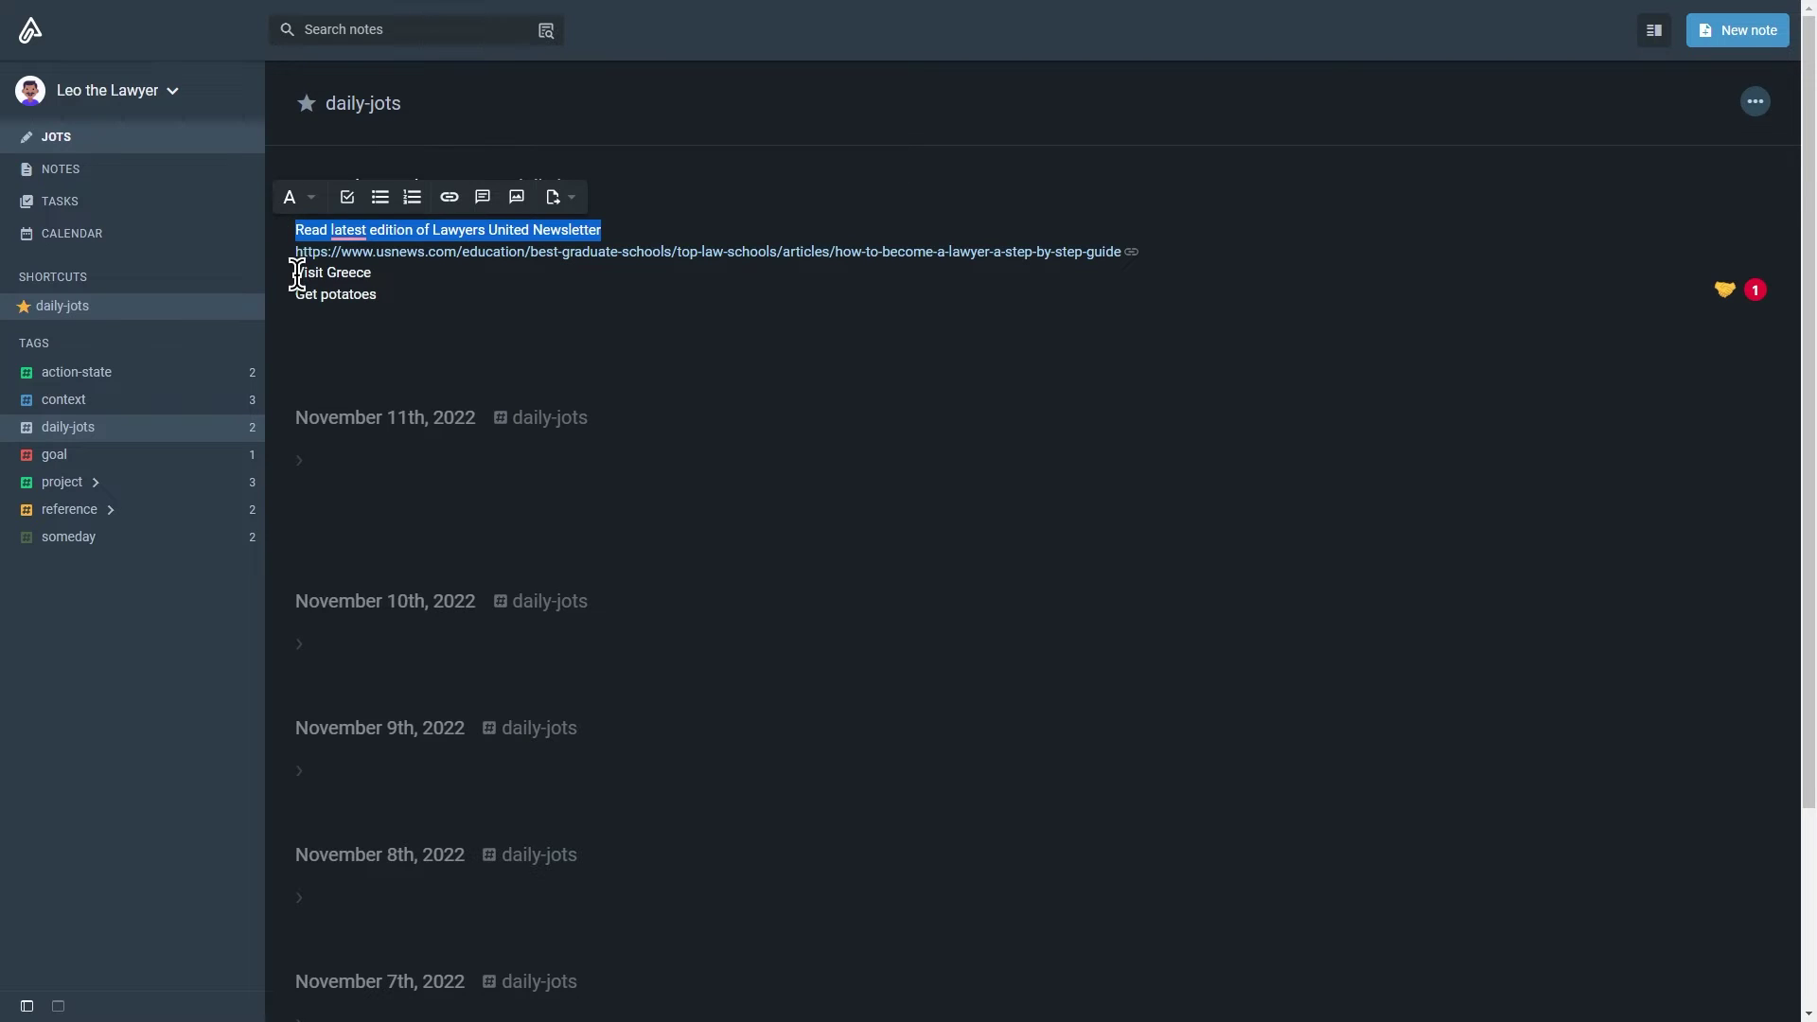
# Step: Turn the Lawyers United Newsletter jot line into a task and extract it into Standalone lawyer items
pyautogui.moveTo(295, 272)
pyautogui.mouseDown()
pyautogui.moveTo(372, 272)
pyautogui.moveTo(399, 294)
pyautogui.mouseUp()
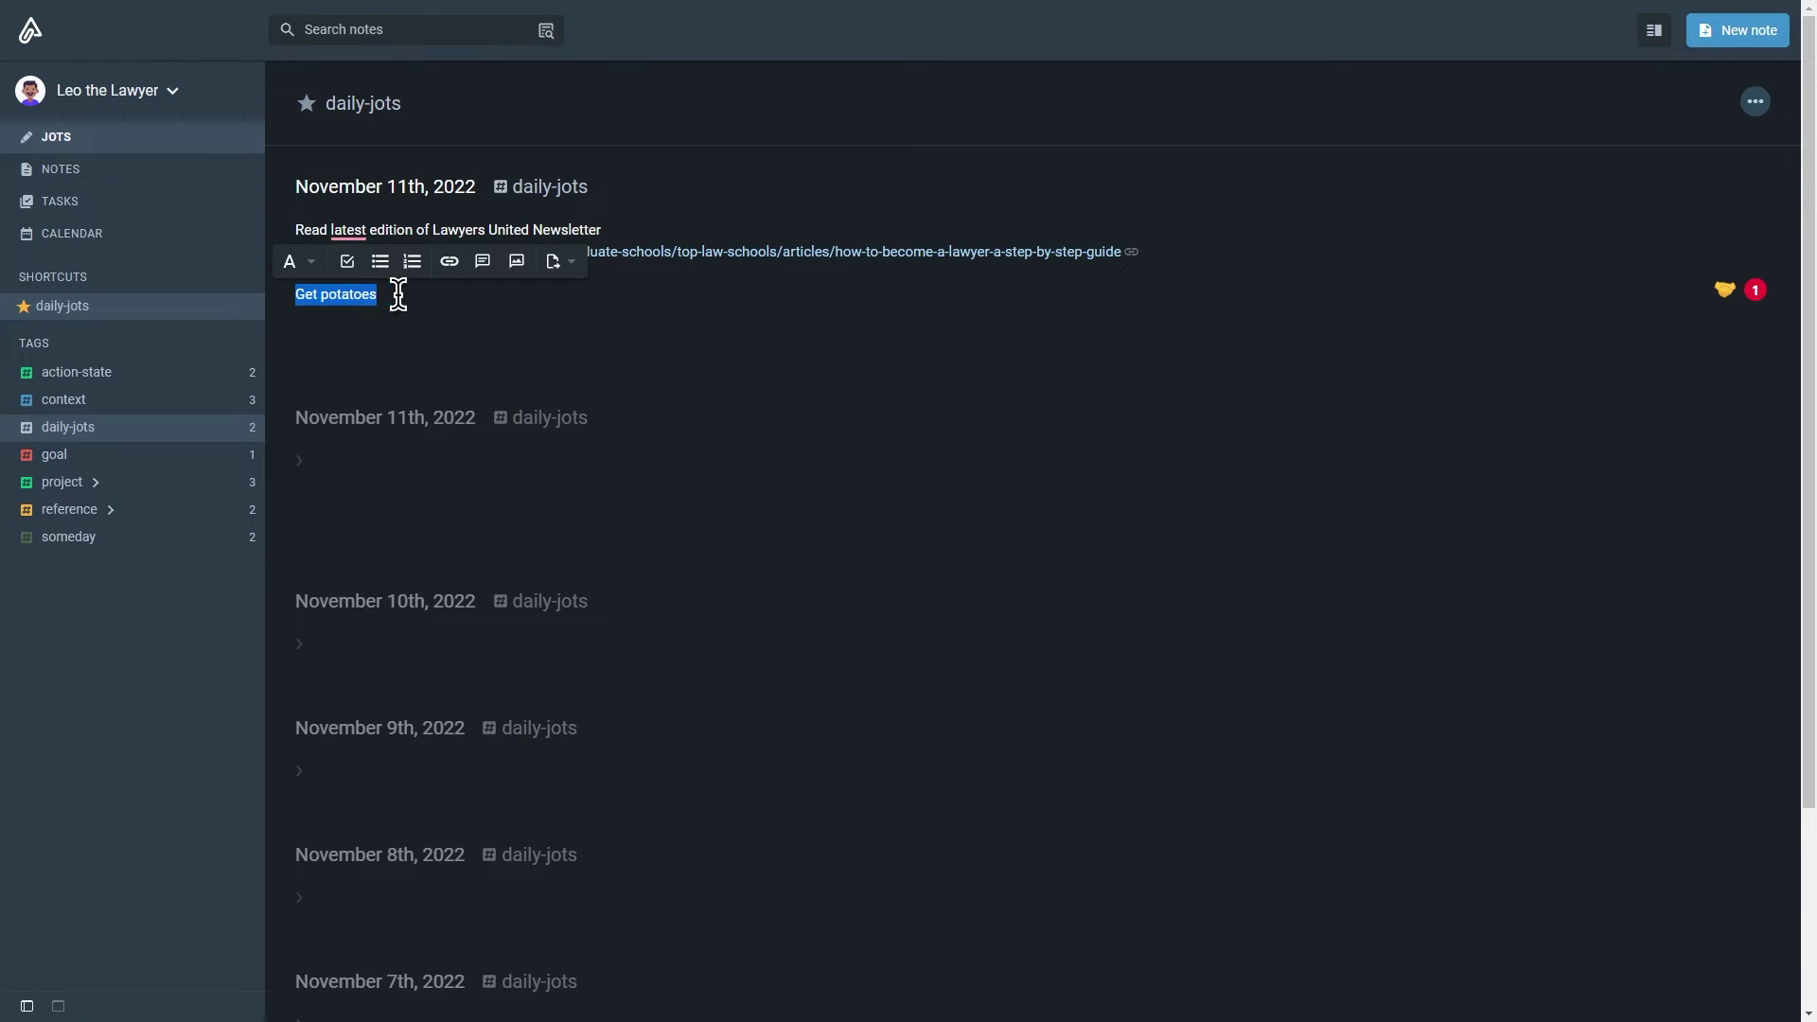
pyautogui.click(1165, 251)
pyautogui.moveTo(1136, 251); pyautogui.dragTo(282, 259)
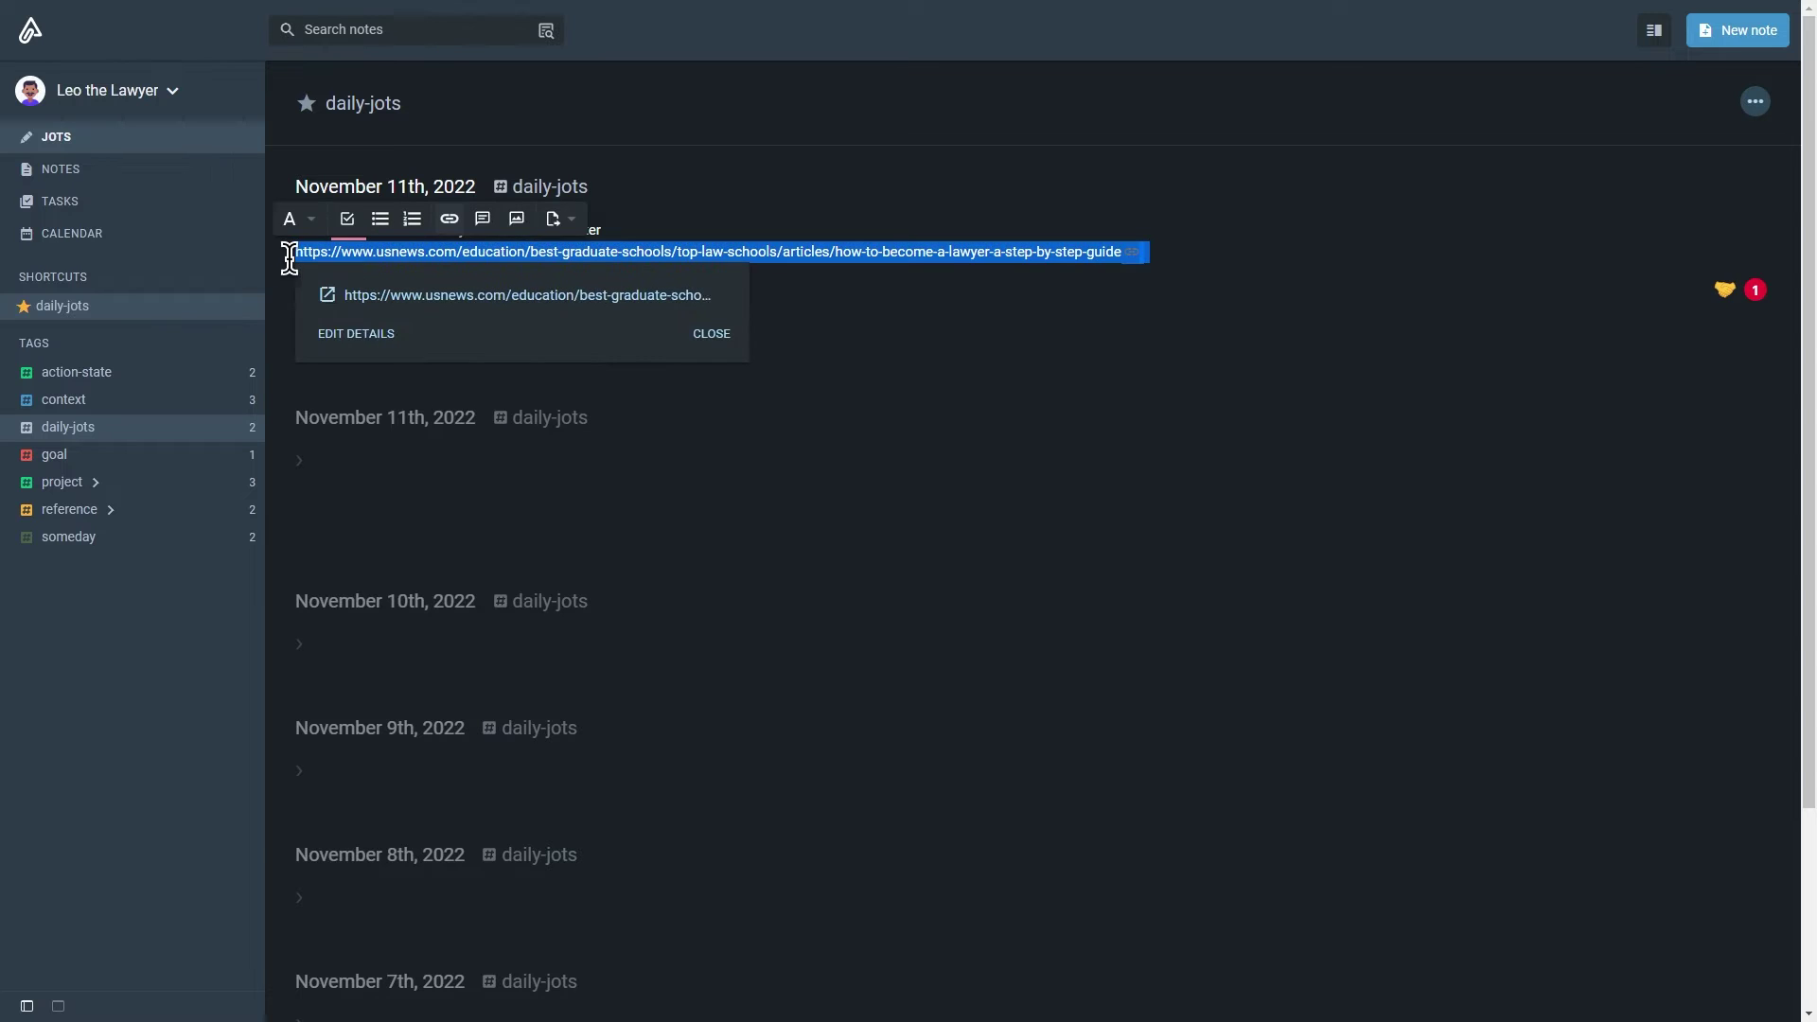
pyautogui.click(949, 278)
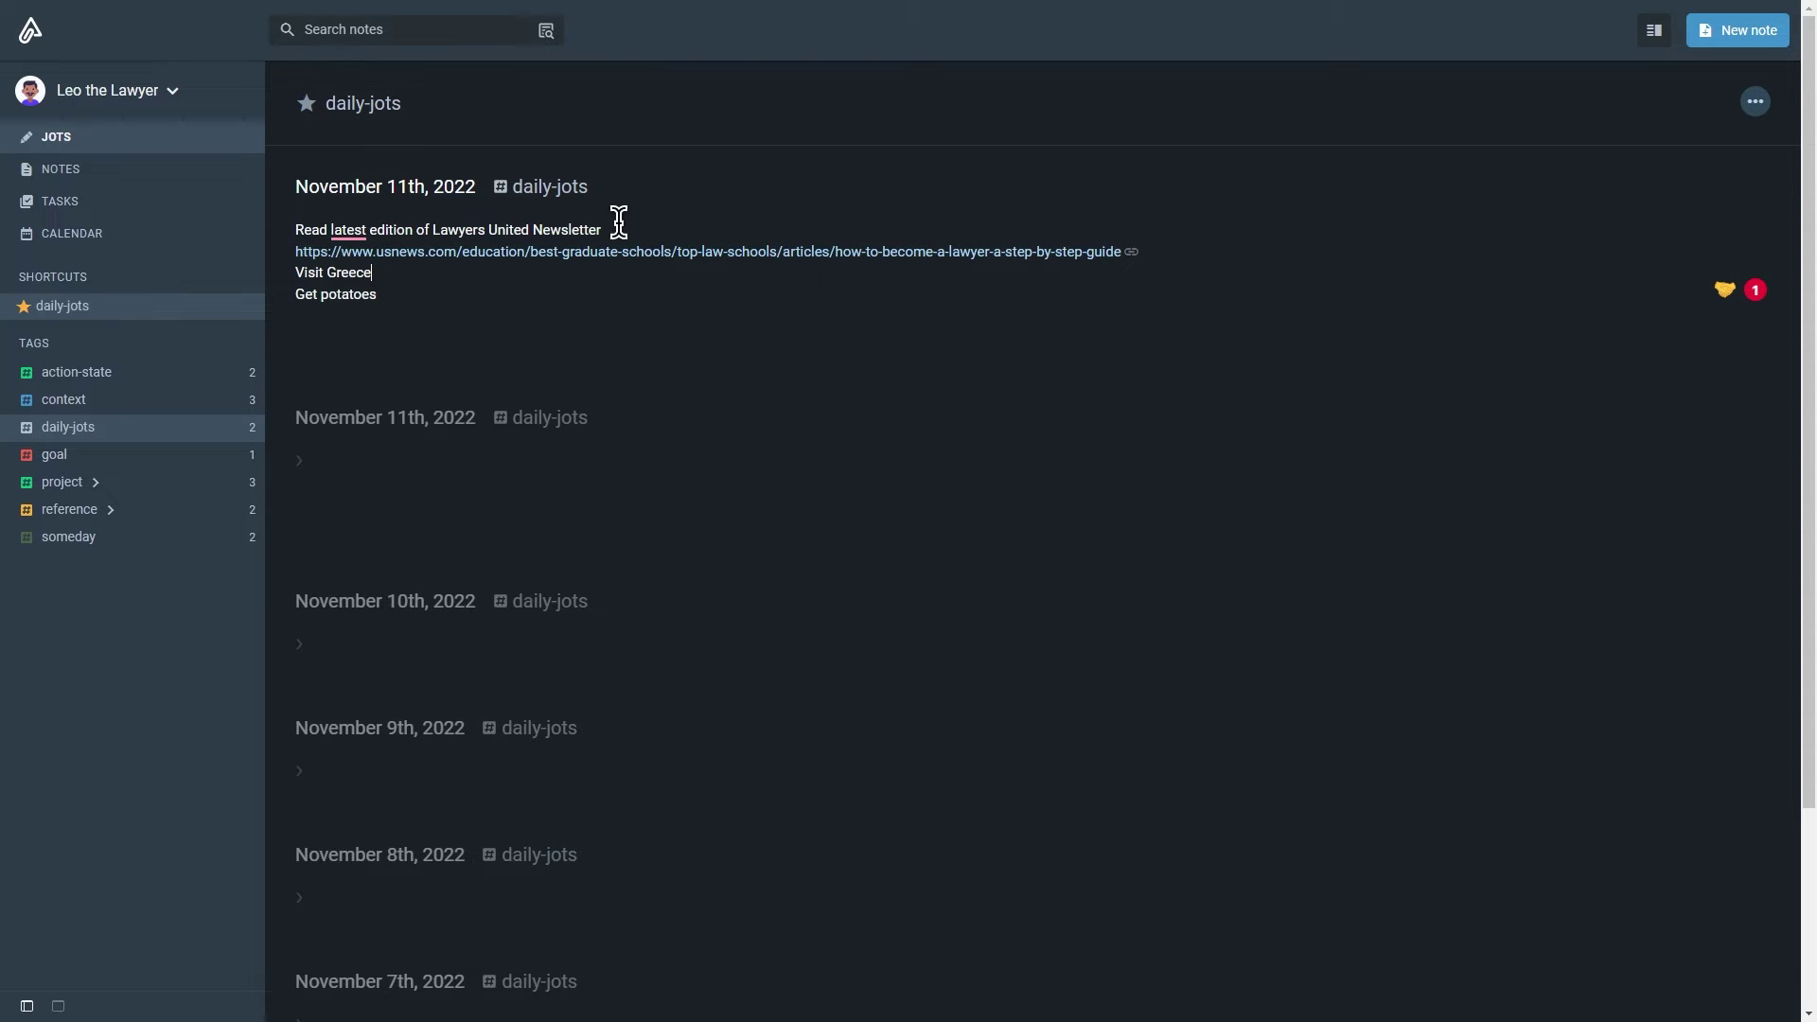
pyautogui.moveTo(608, 229); pyautogui.dragTo(298, 229)
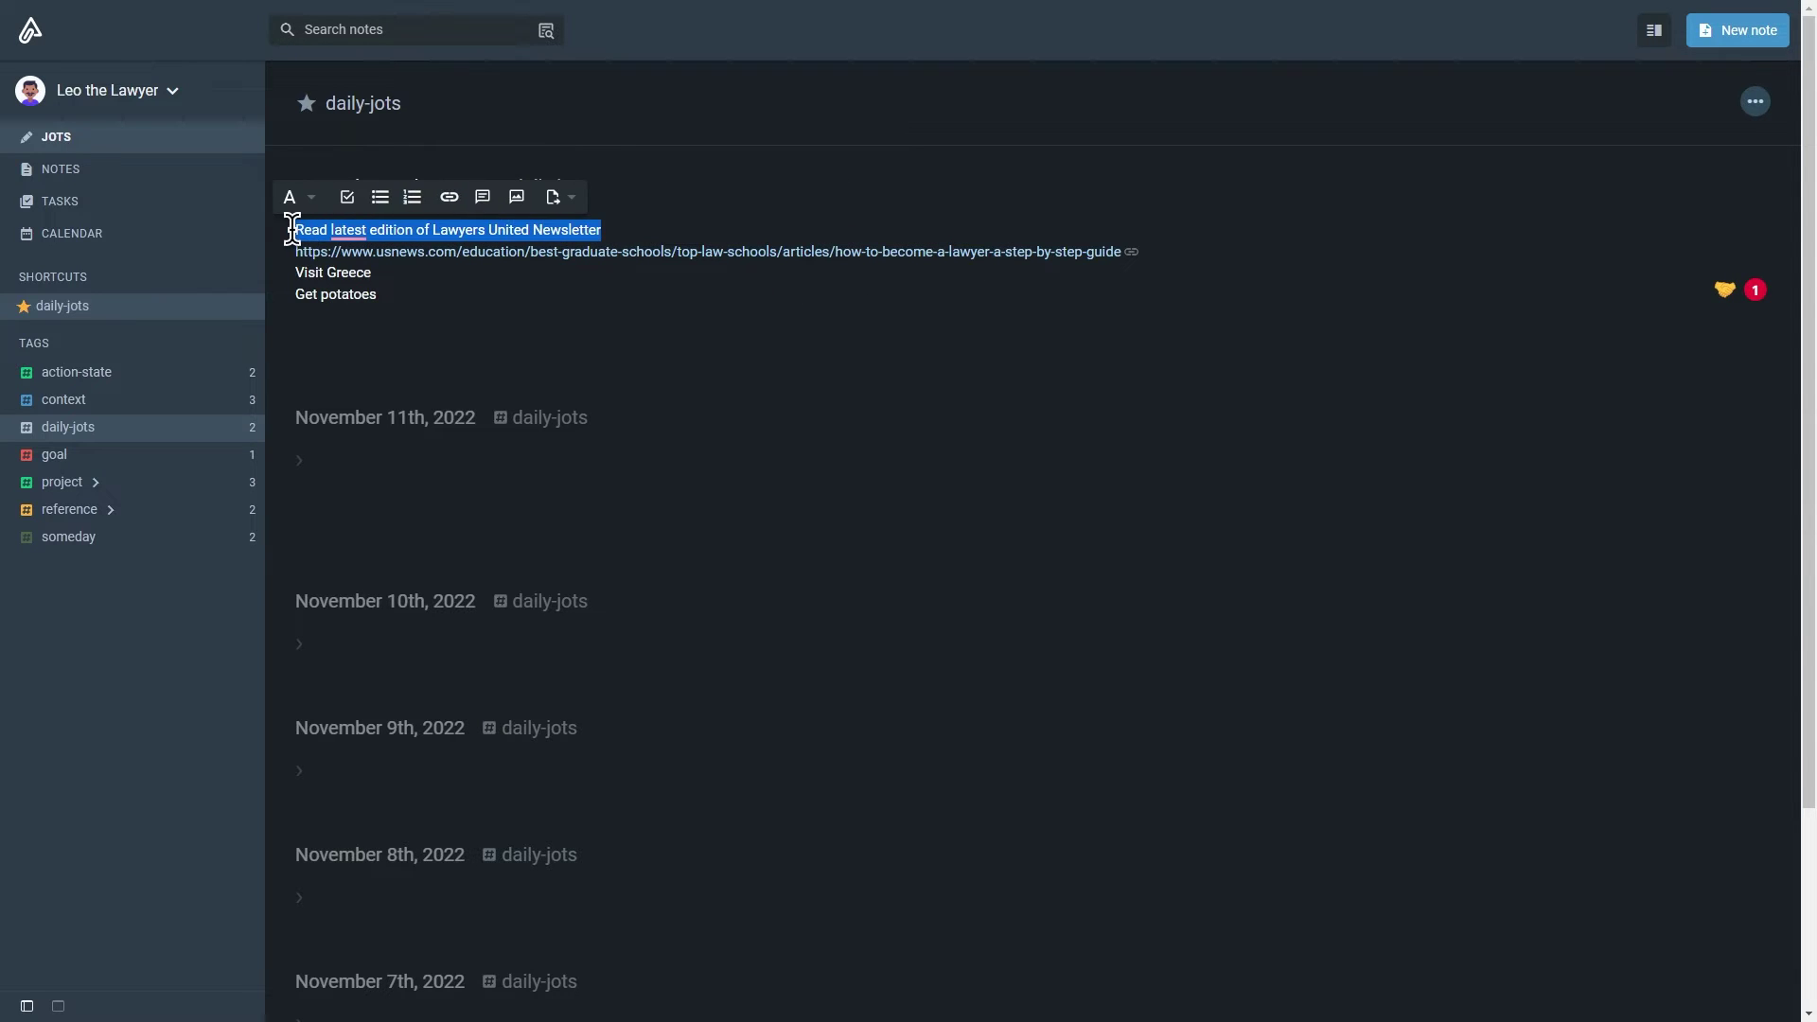
pyautogui.click(346, 198)
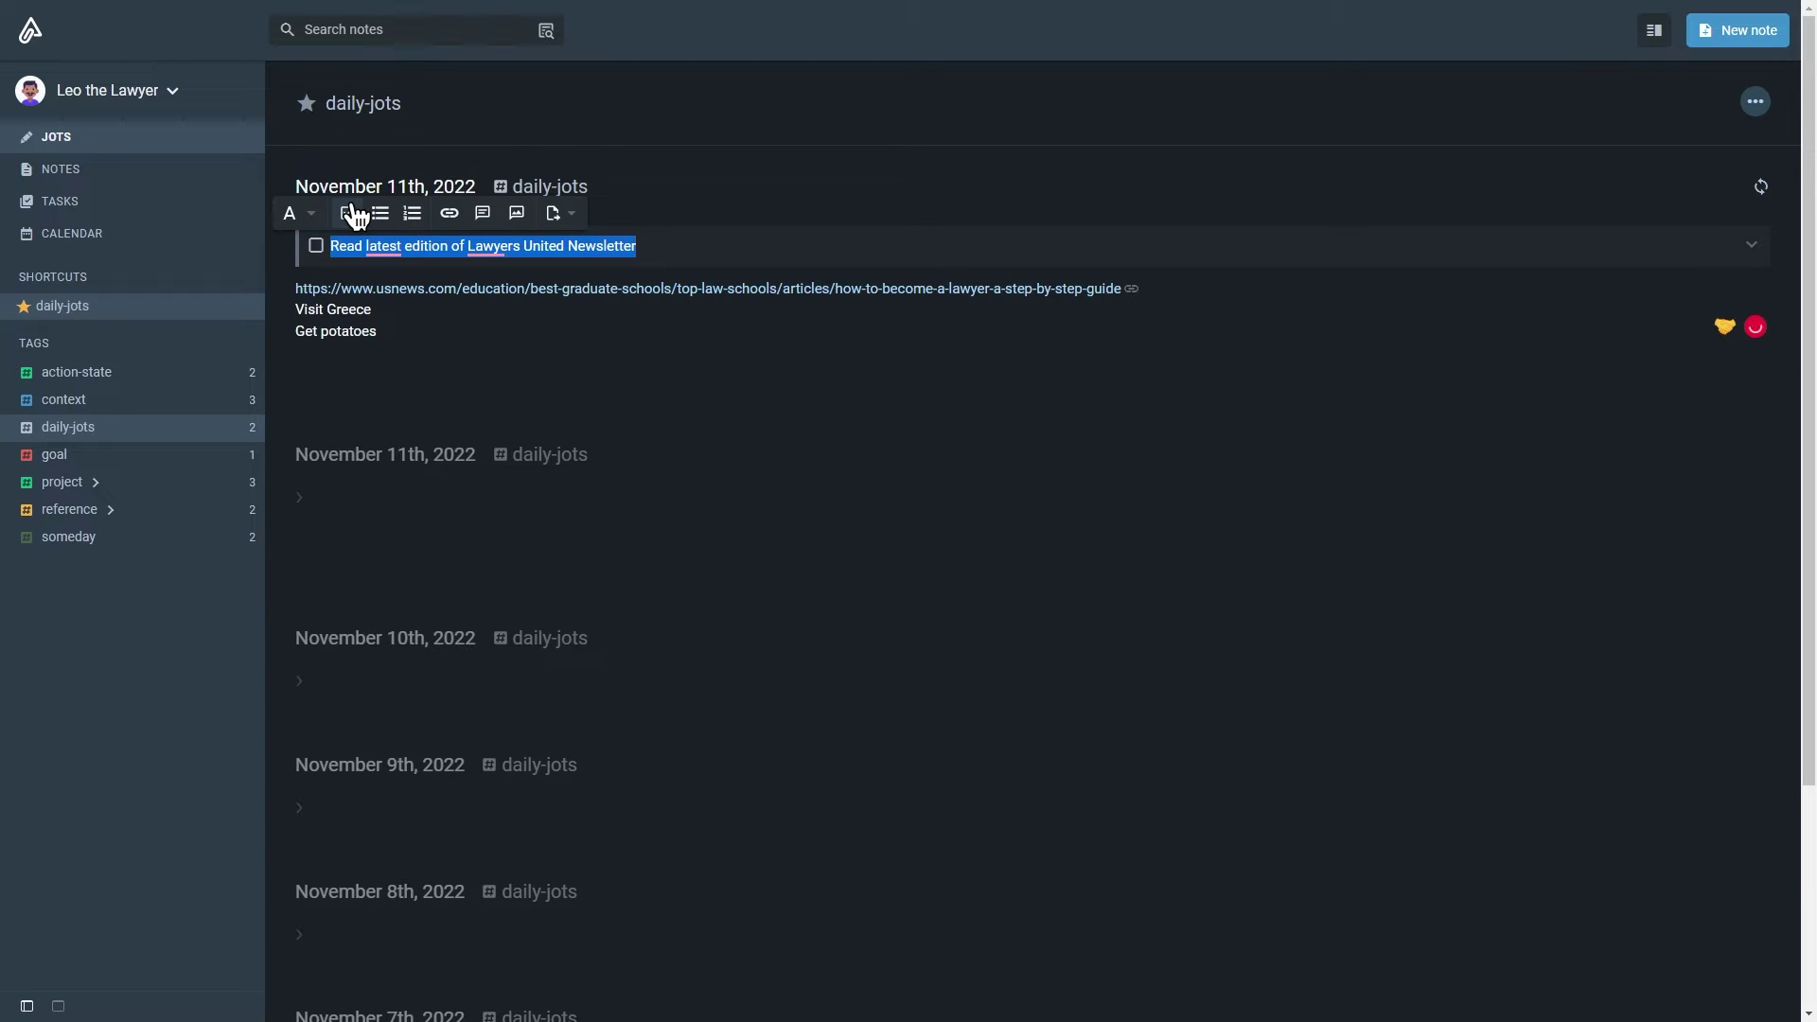
pyautogui.click(573, 215)
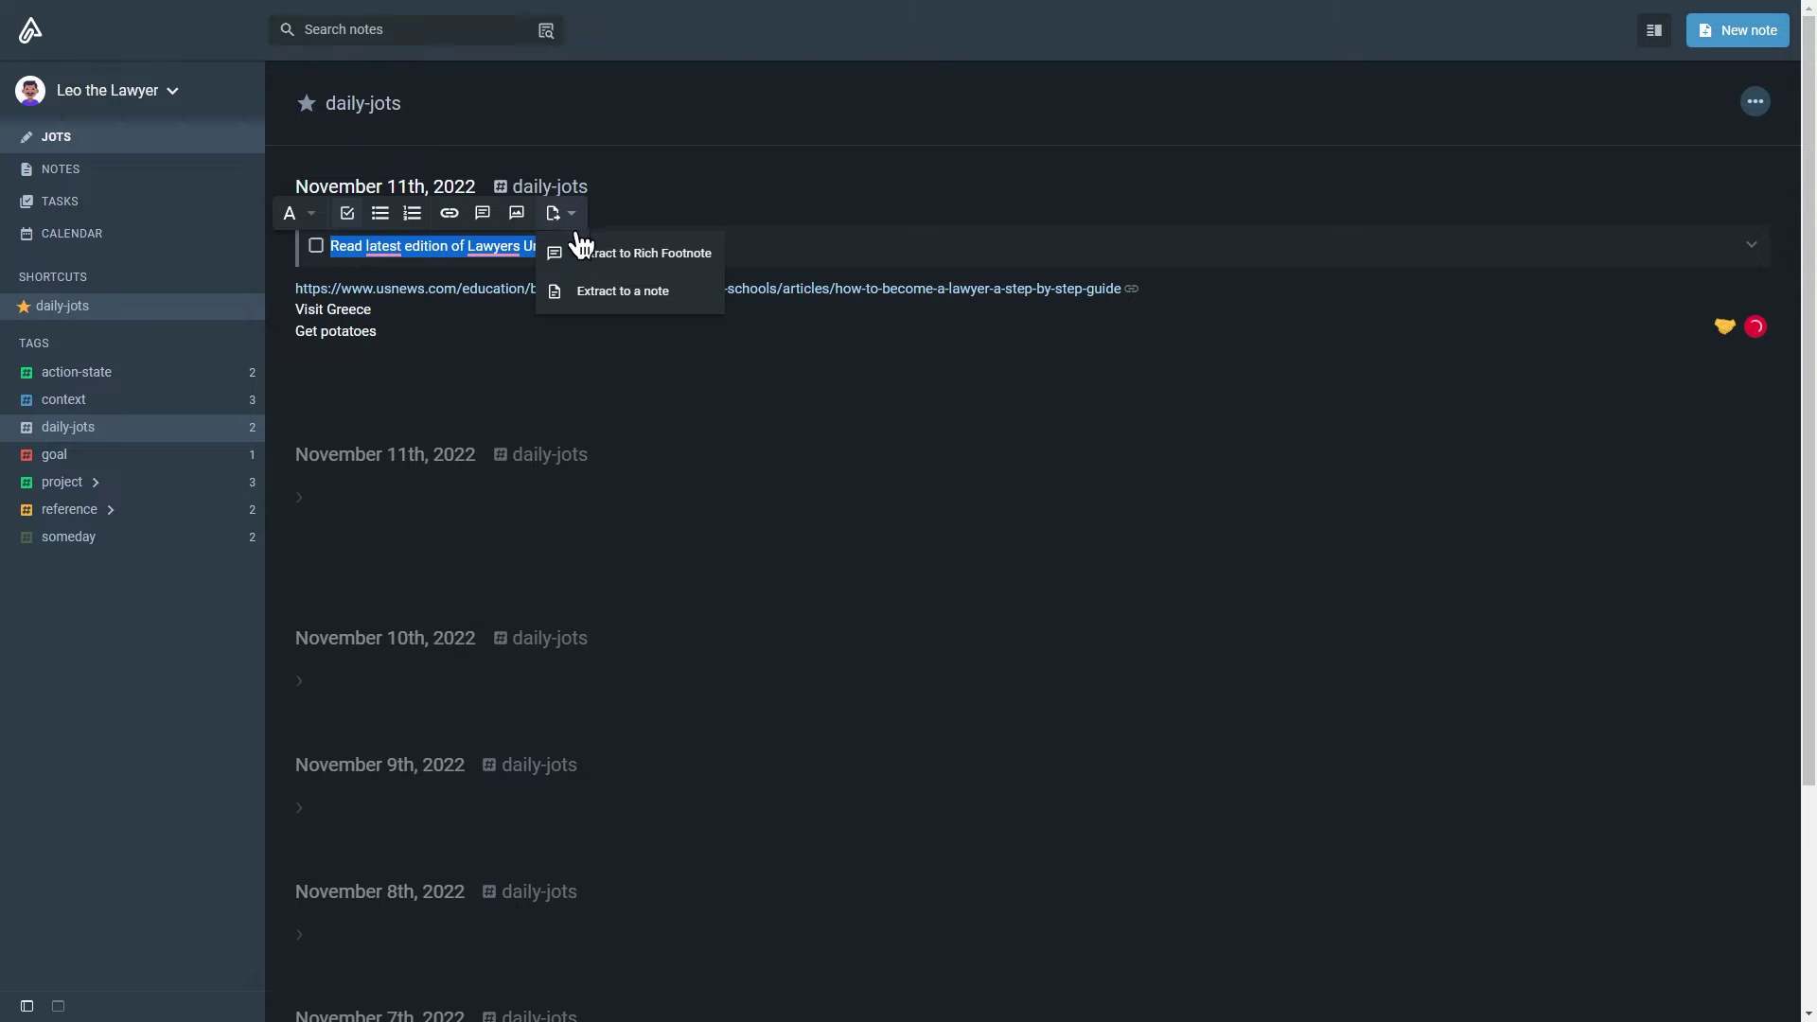
pyautogui.click(600, 297)
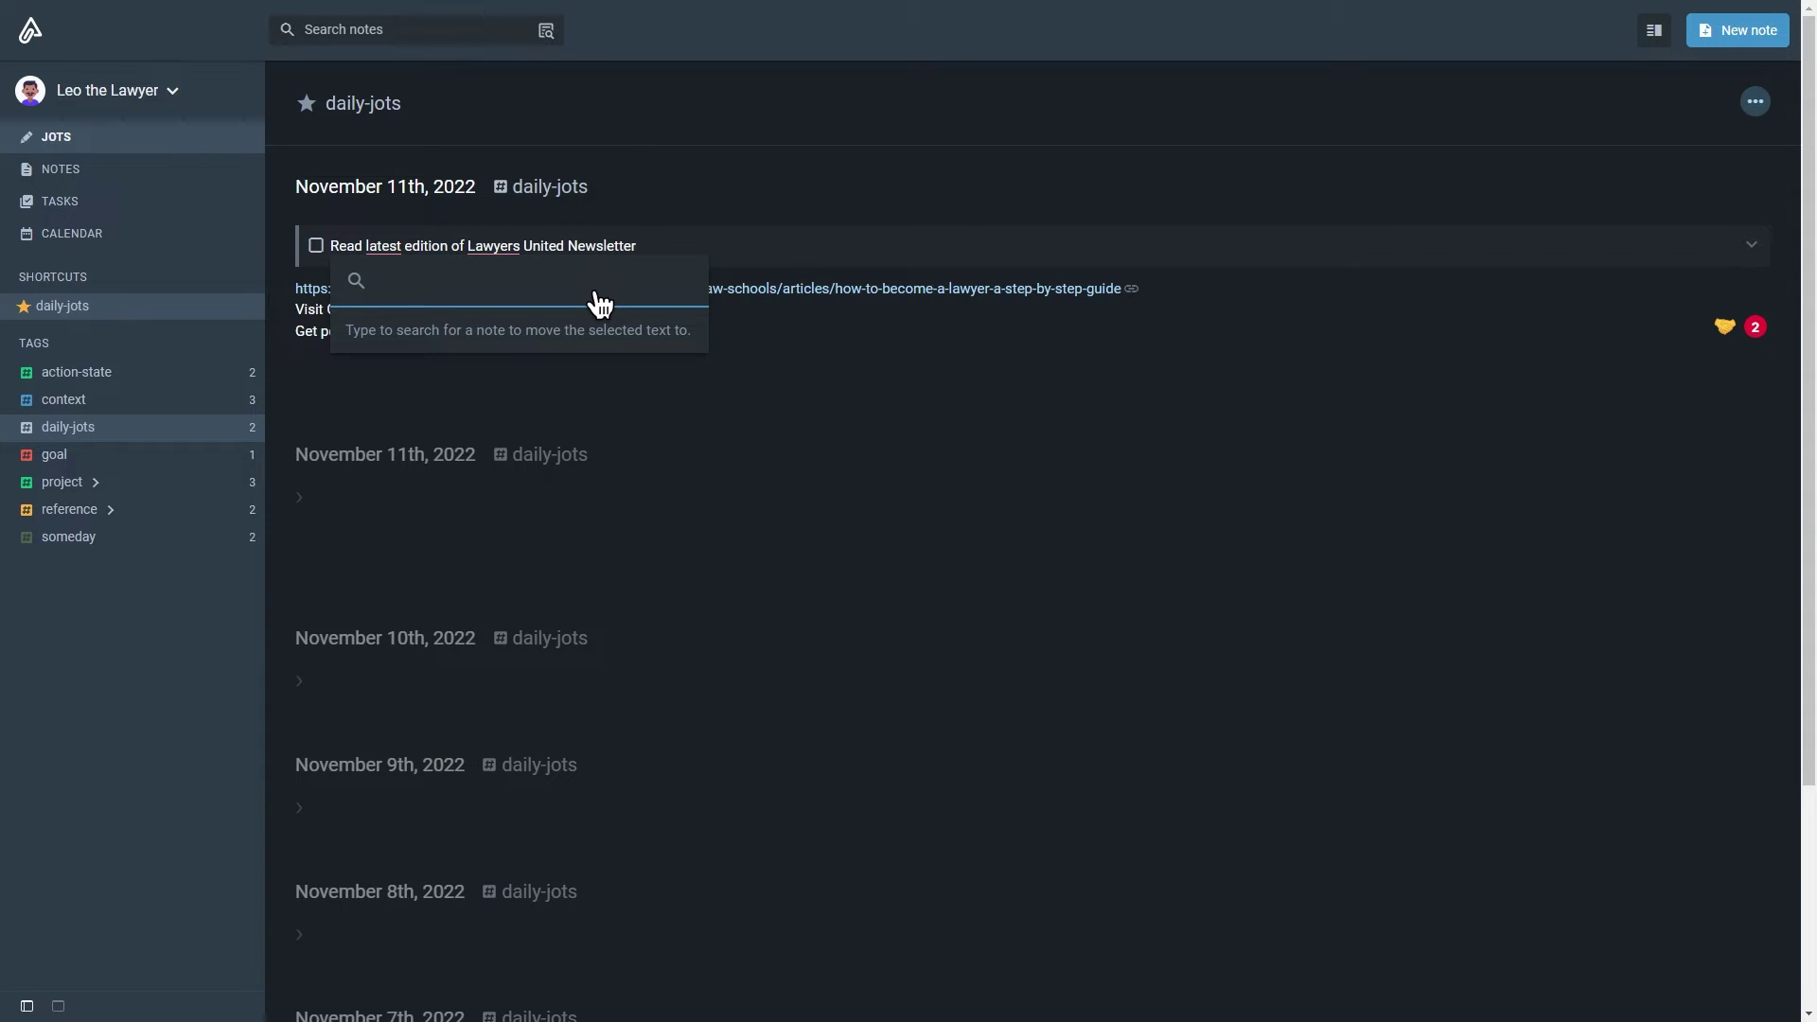
pyautogui.write('stan')
pyautogui.click(564, 330)
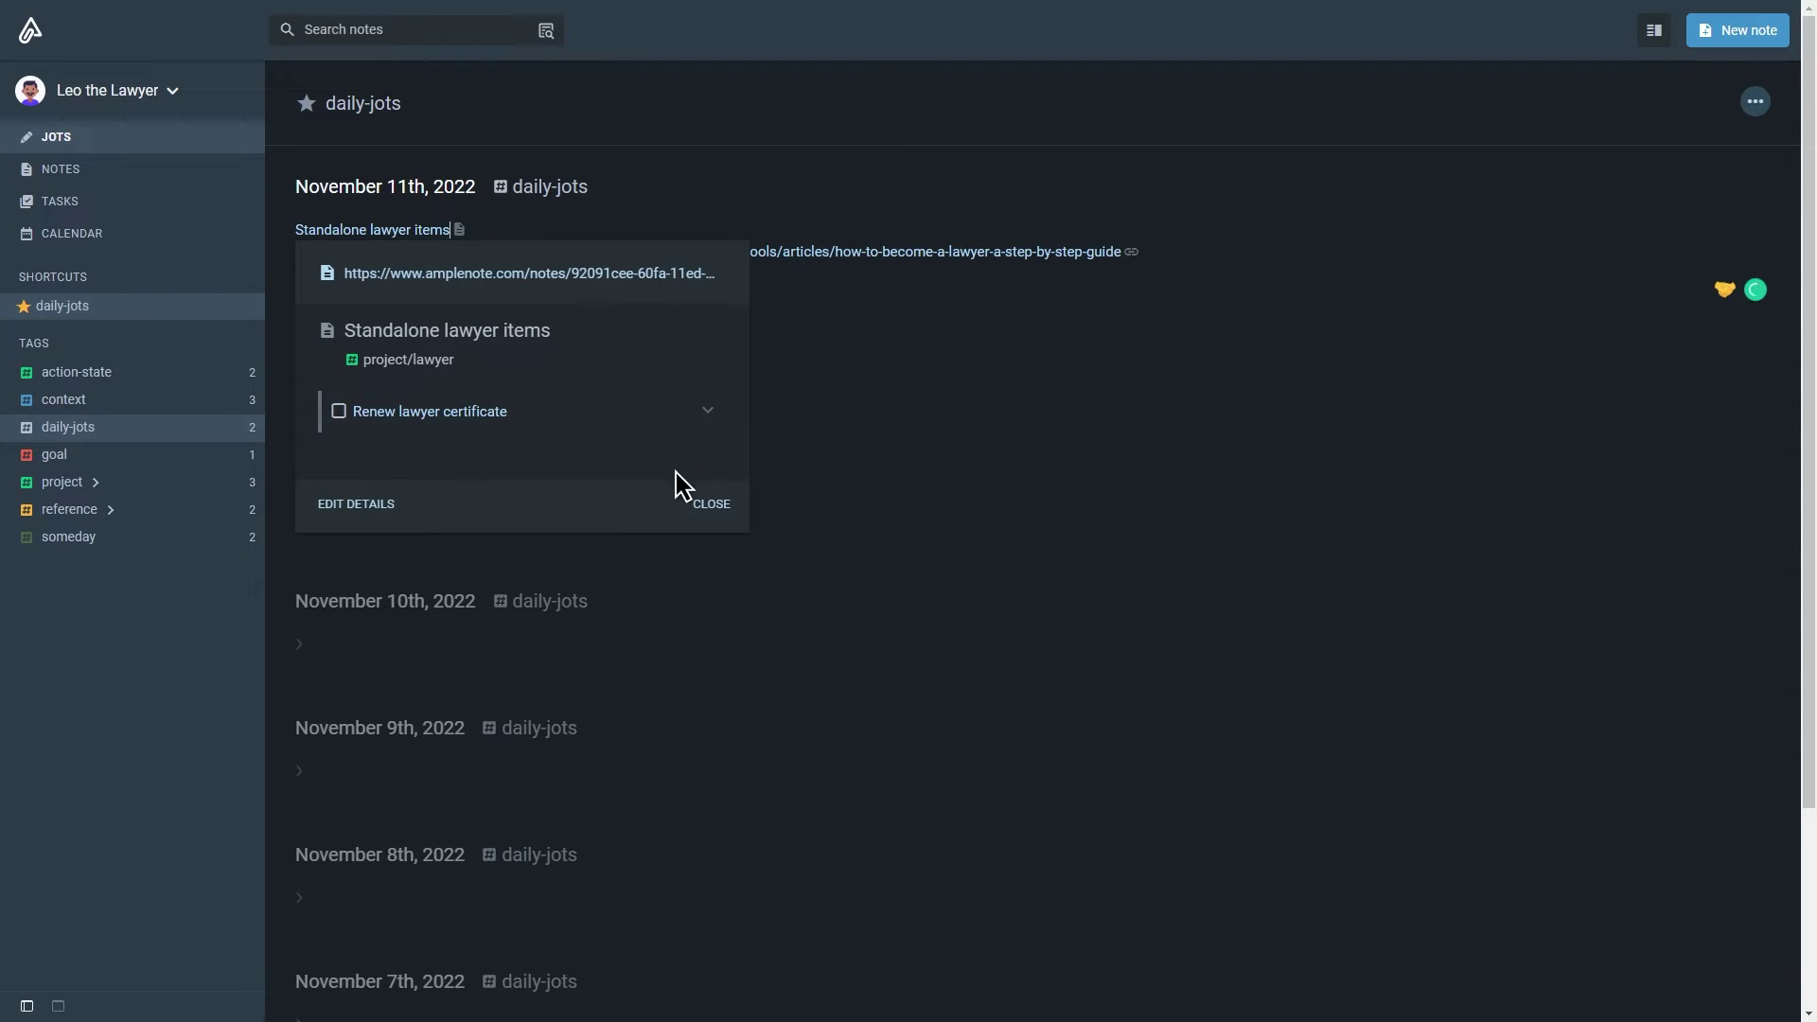
pyautogui.click(656, 277)
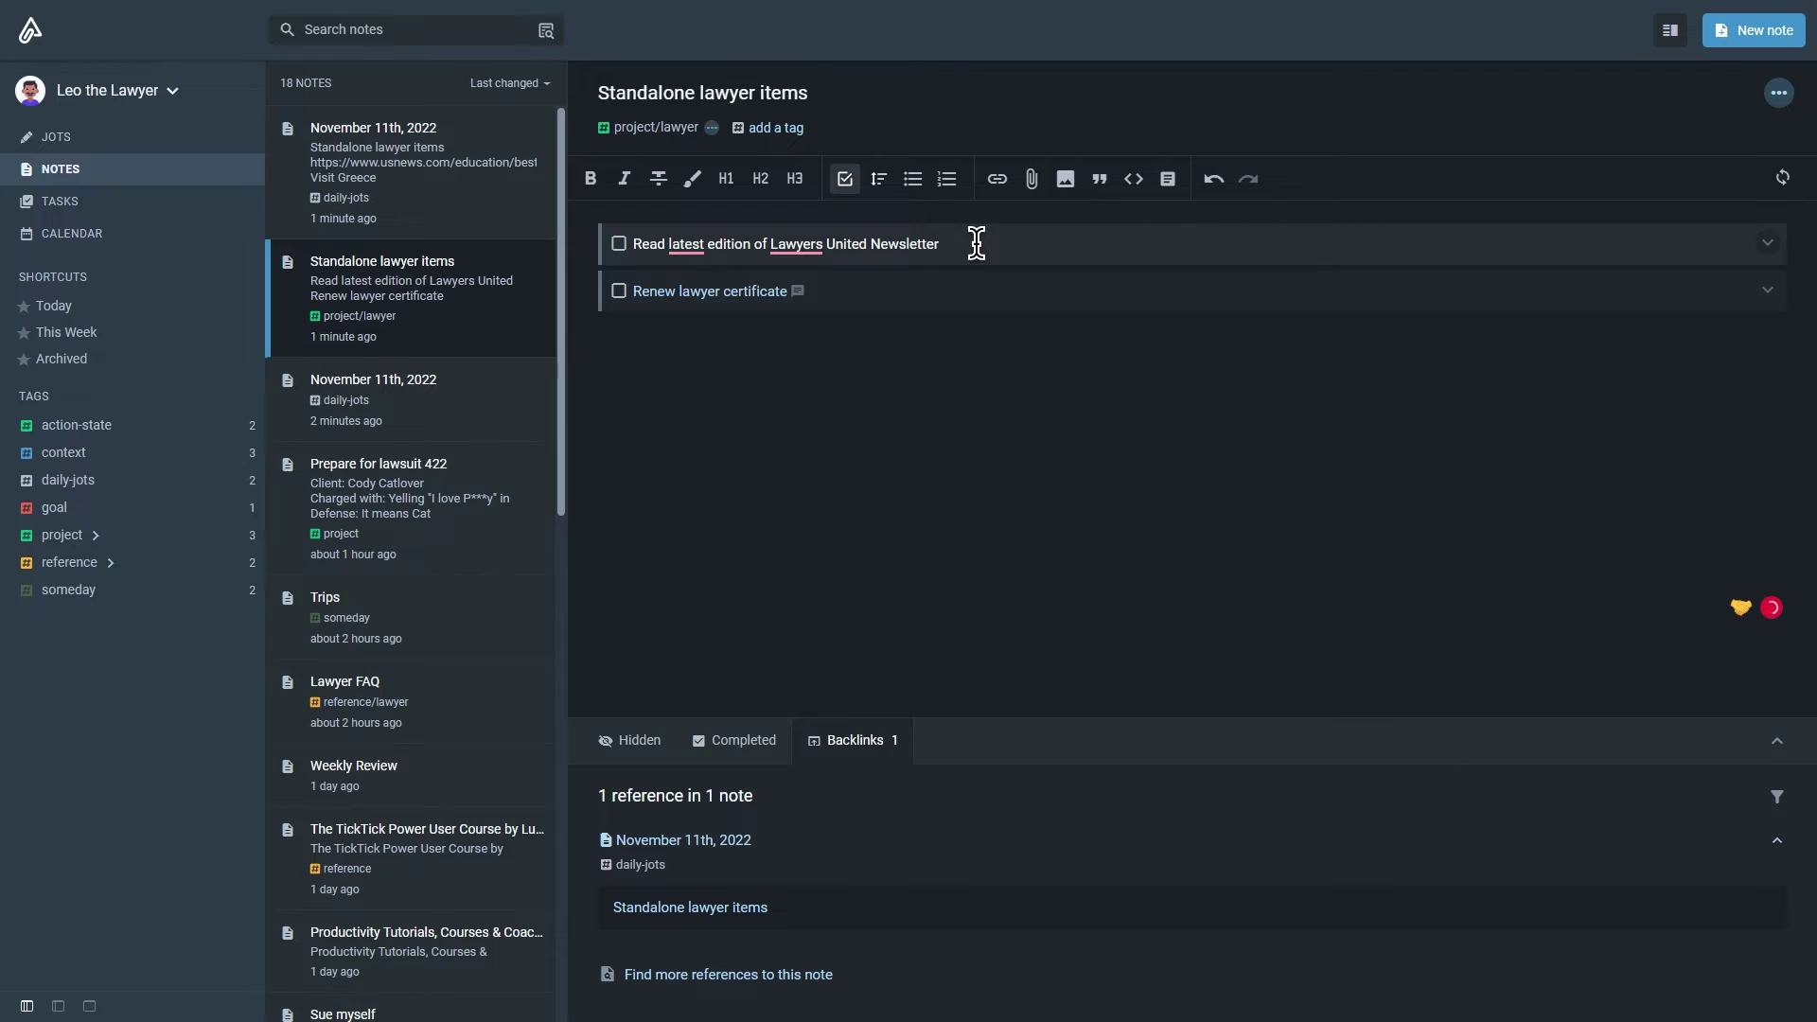
pyautogui.write('[[')
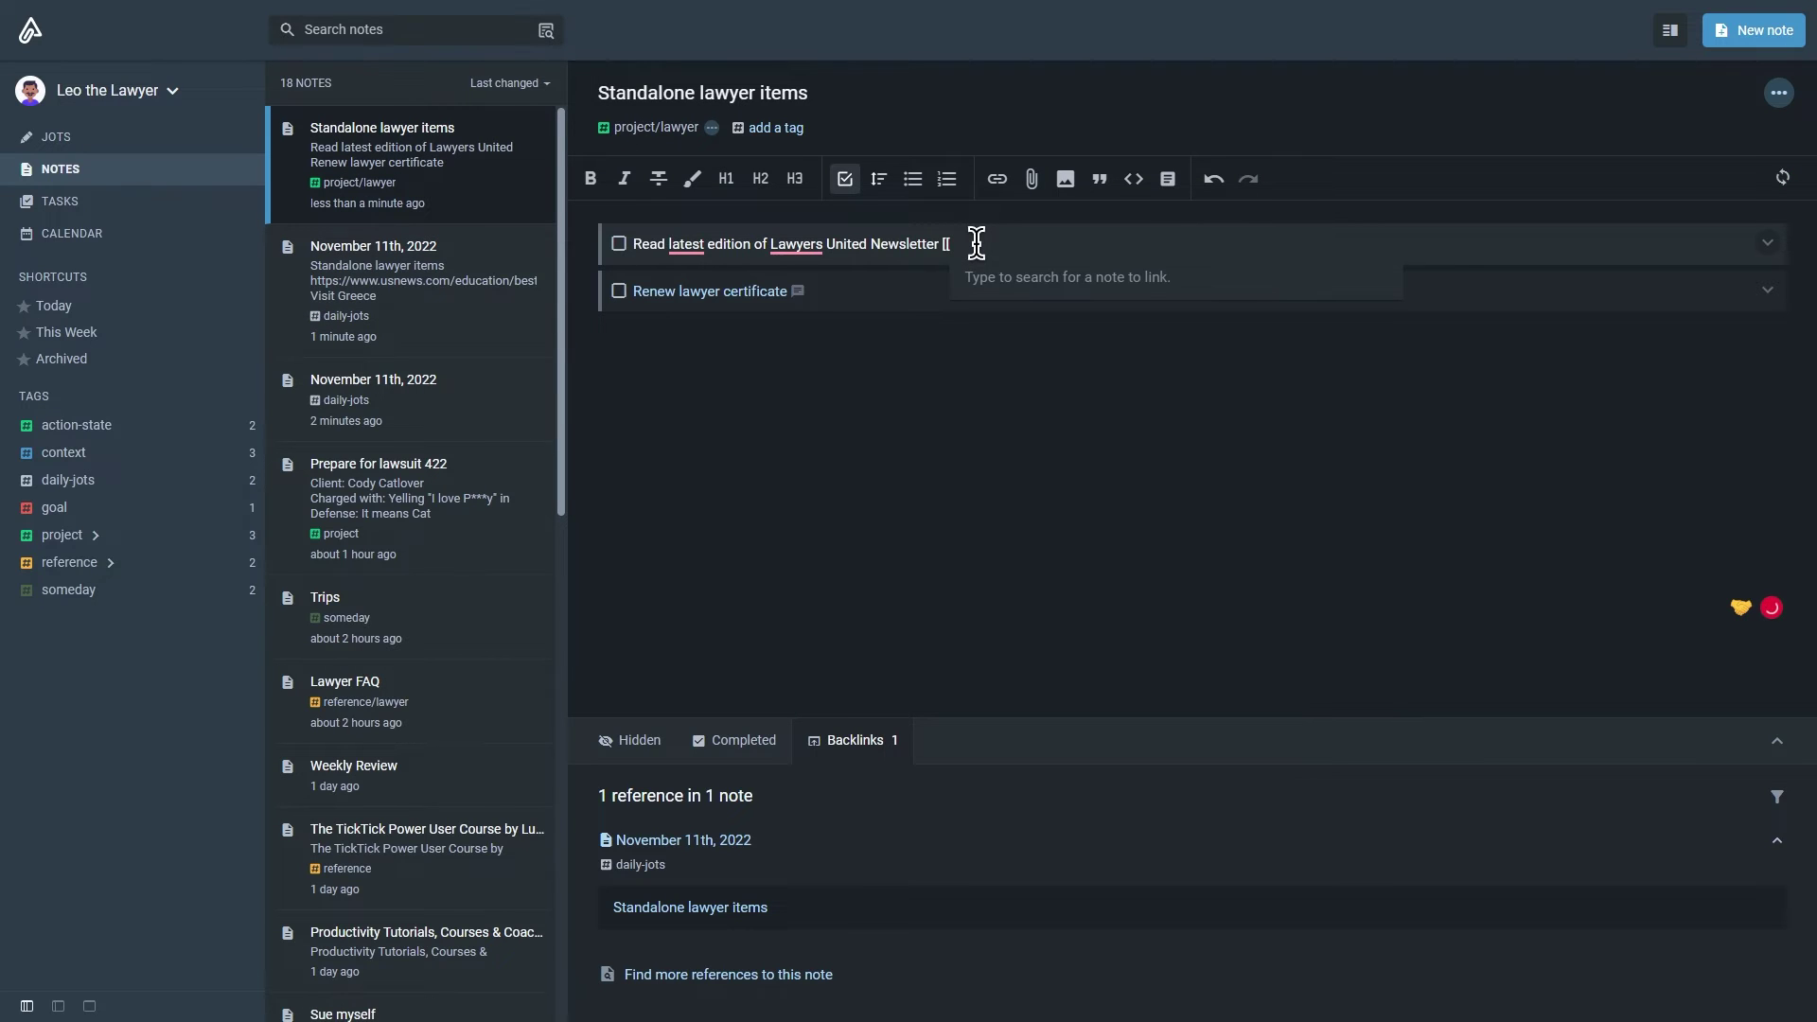
pyautogui.write('@N')
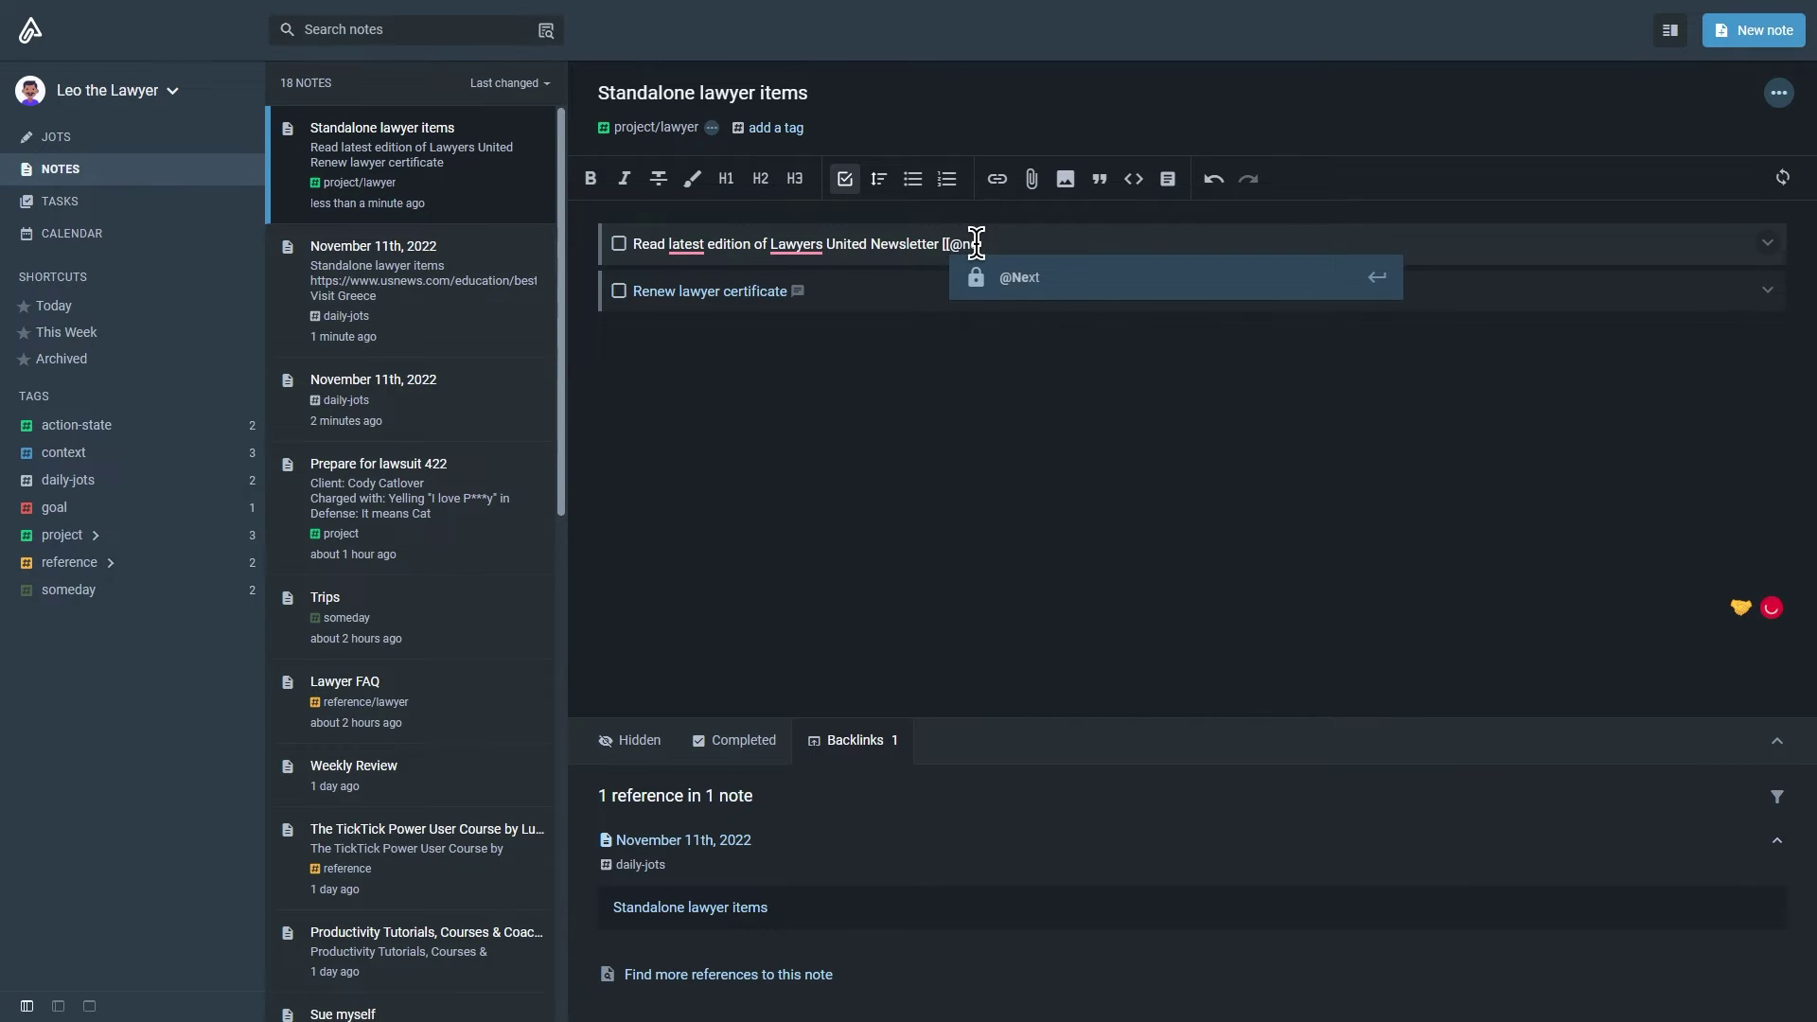
pyautogui.press('Return')
pyautogui.write('[[@R')
pyautogui.press('Return')
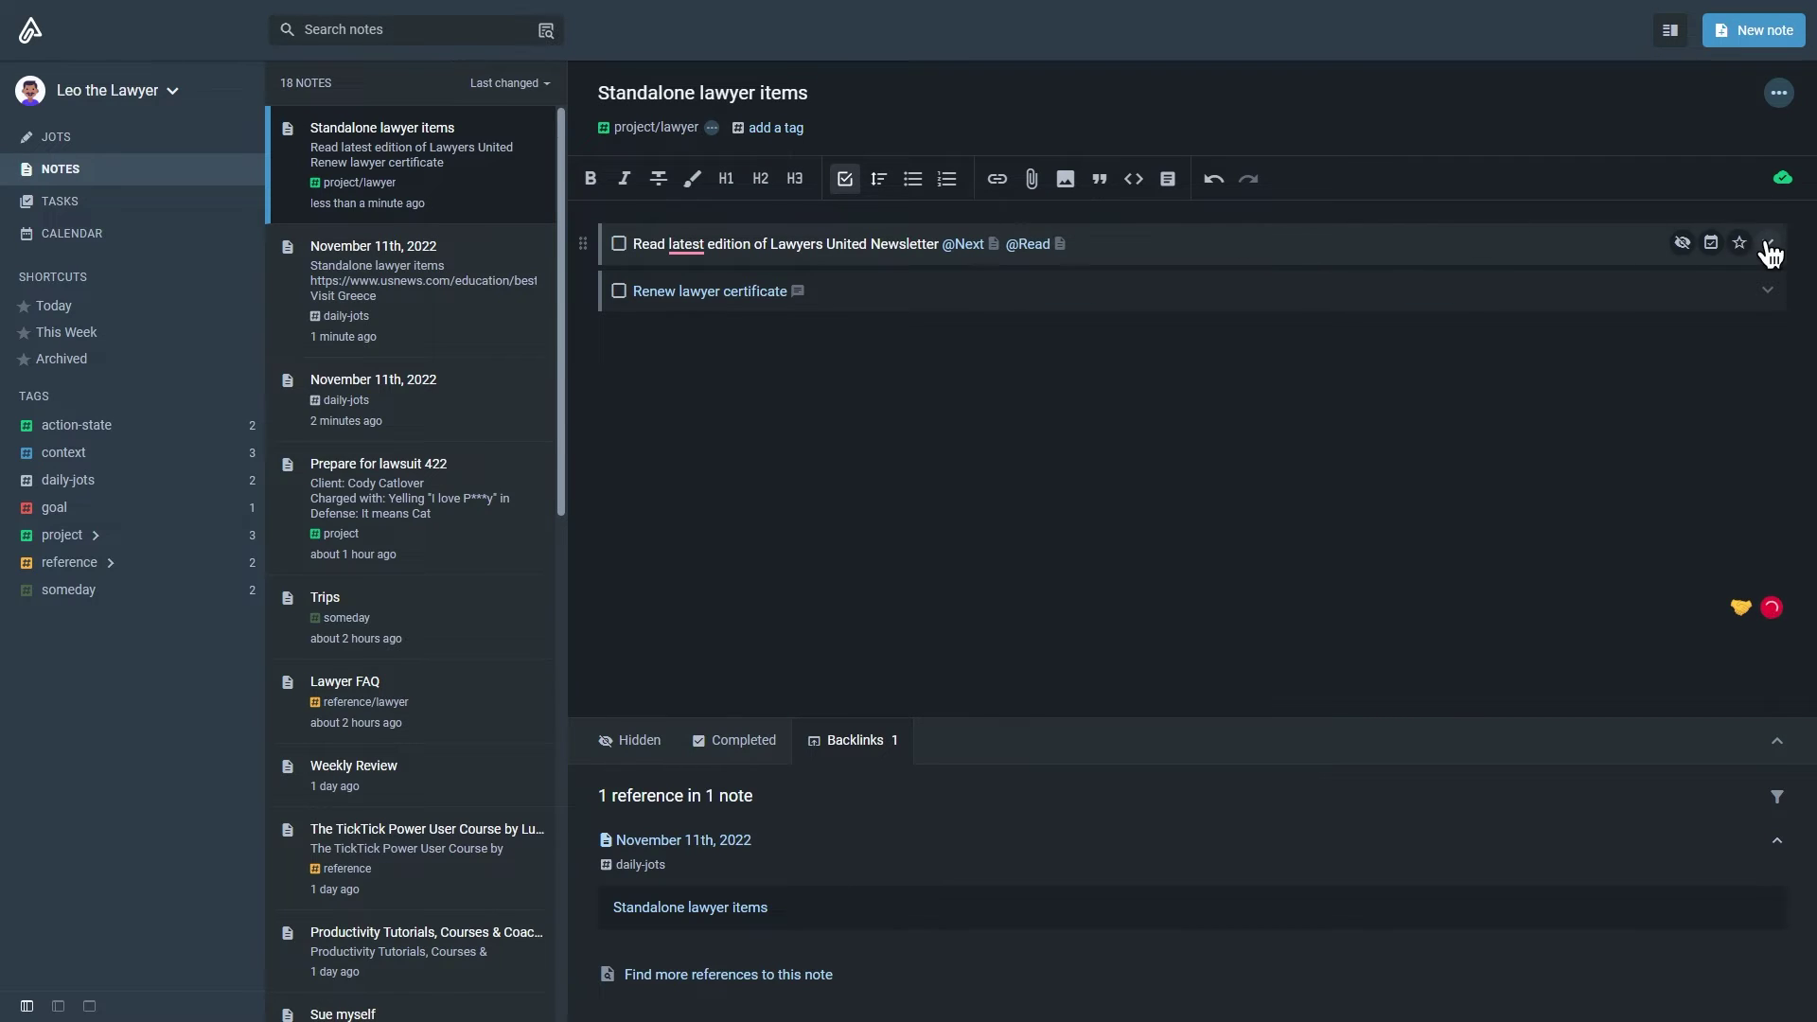
# Step: Expand the newsletter task and look over its repeat, start date and hide-until options
pyautogui.click(1770, 245)
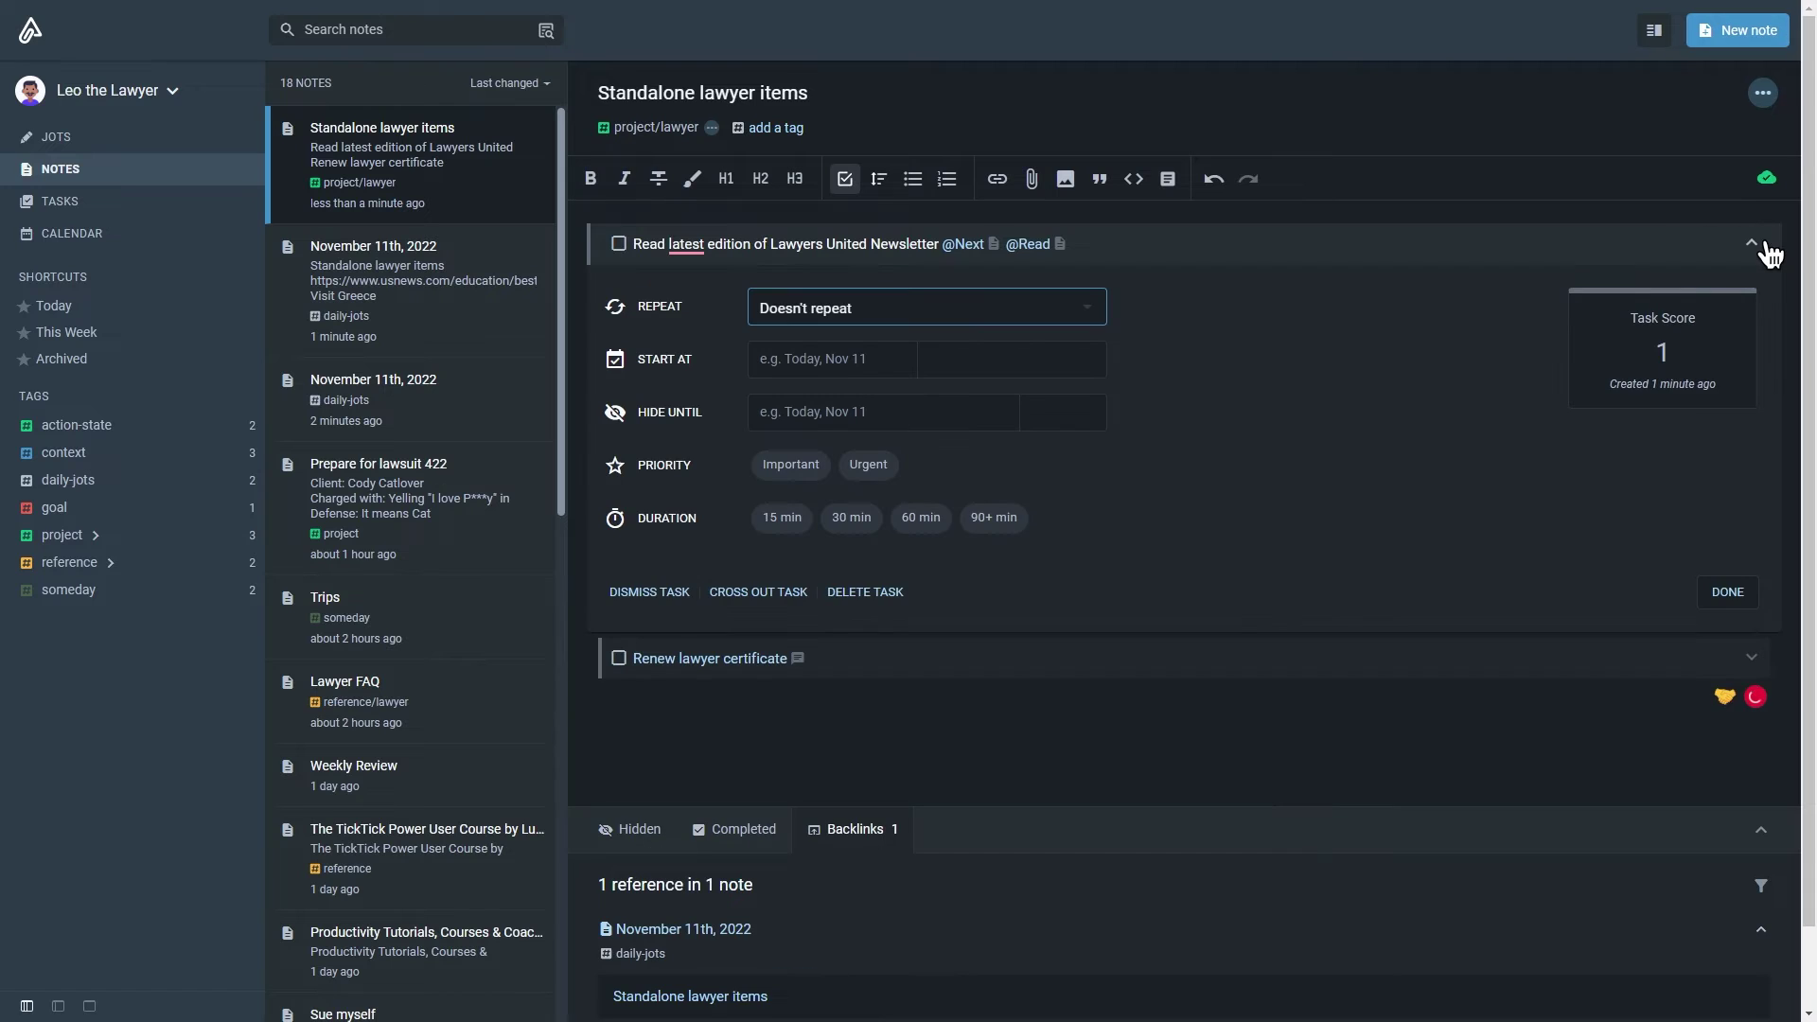
pyautogui.click(818, 309)
pyautogui.click(1016, 310)
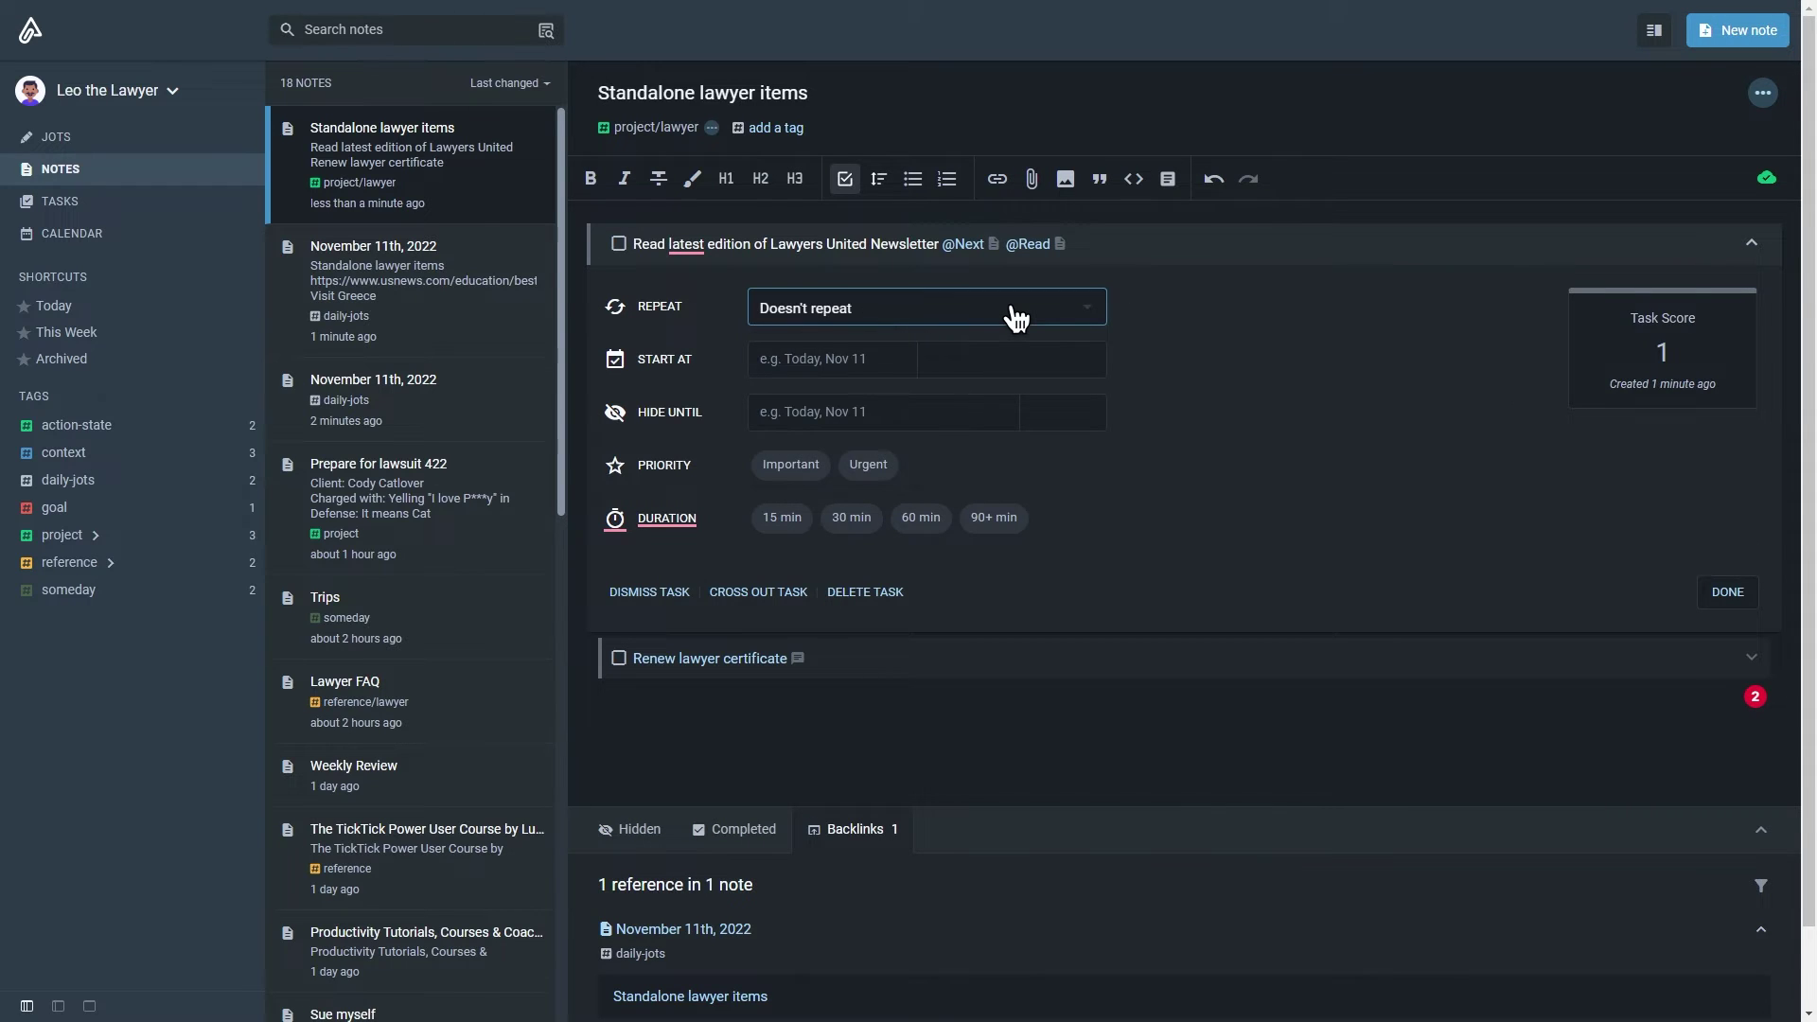
pyautogui.click(865, 359)
pyautogui.click(731, 364)
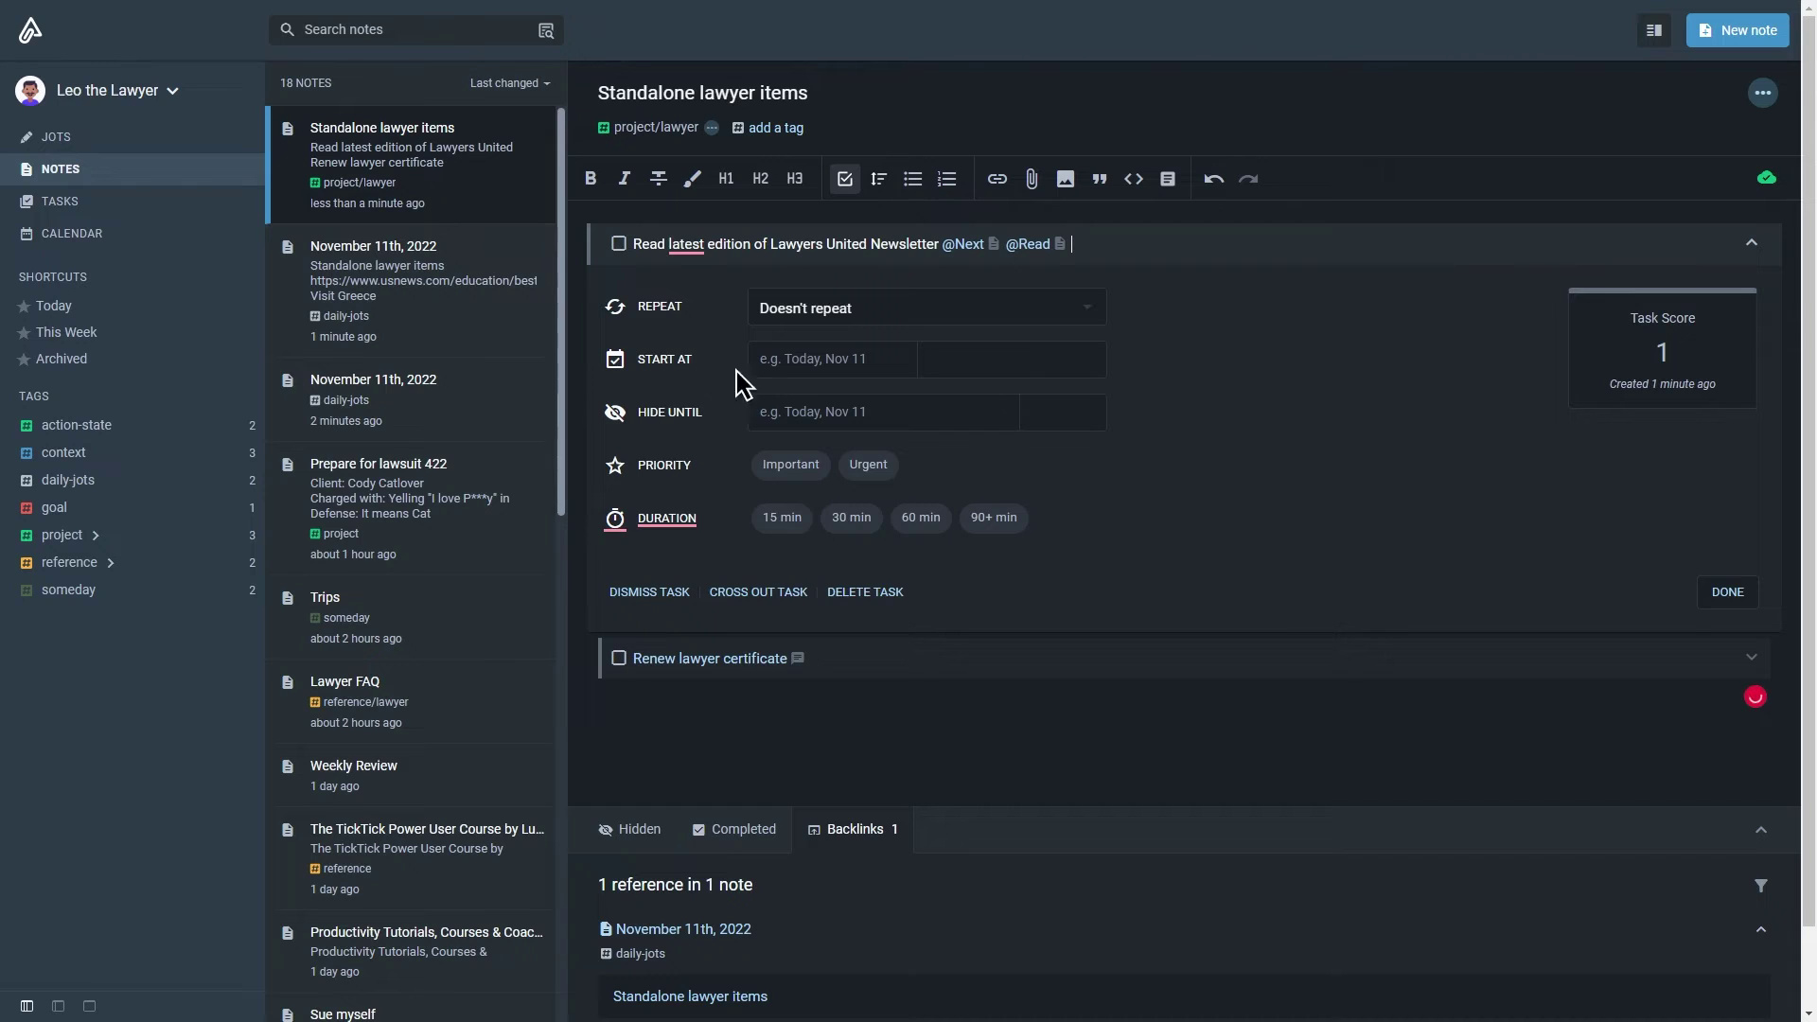
pyautogui.click(820, 411)
pyautogui.click(705, 421)
pyautogui.click(813, 411)
pyautogui.click(728, 422)
# Step: Hide the newsletter task until Sunday, Nov 13
pyautogui.click(1755, 659)
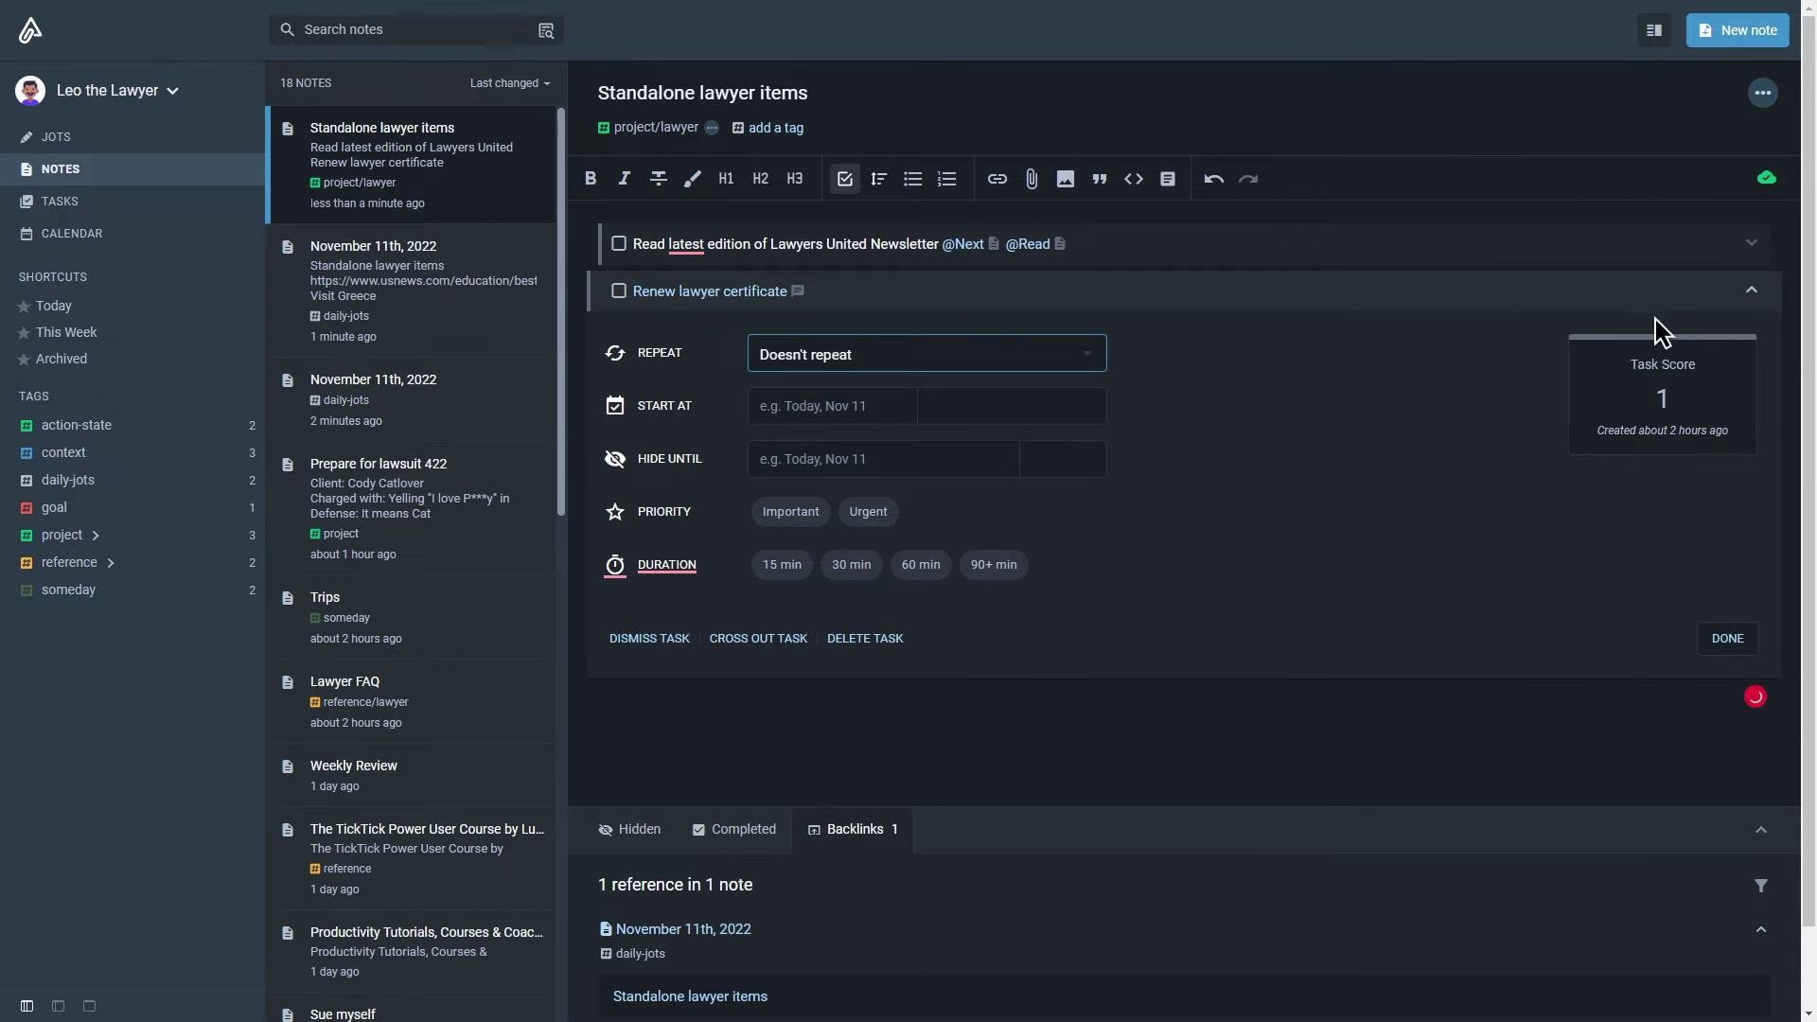
pyautogui.click(1755, 290)
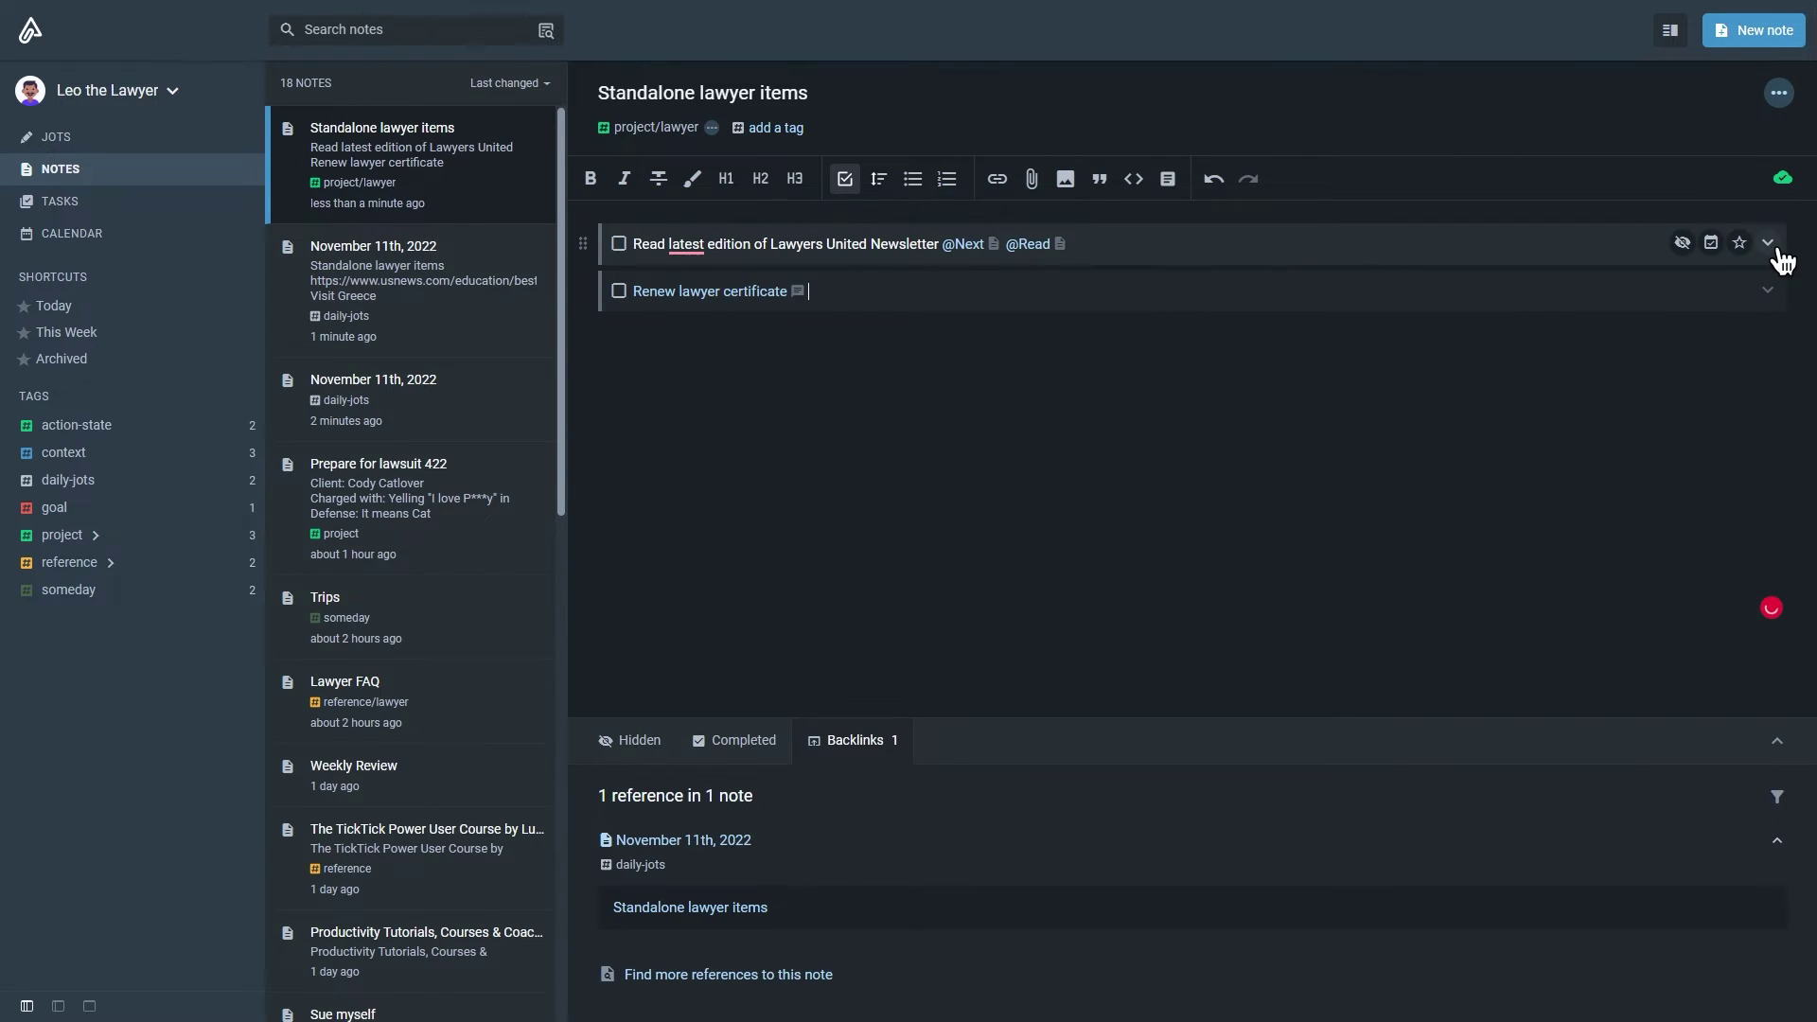
pyautogui.click(1756, 243)
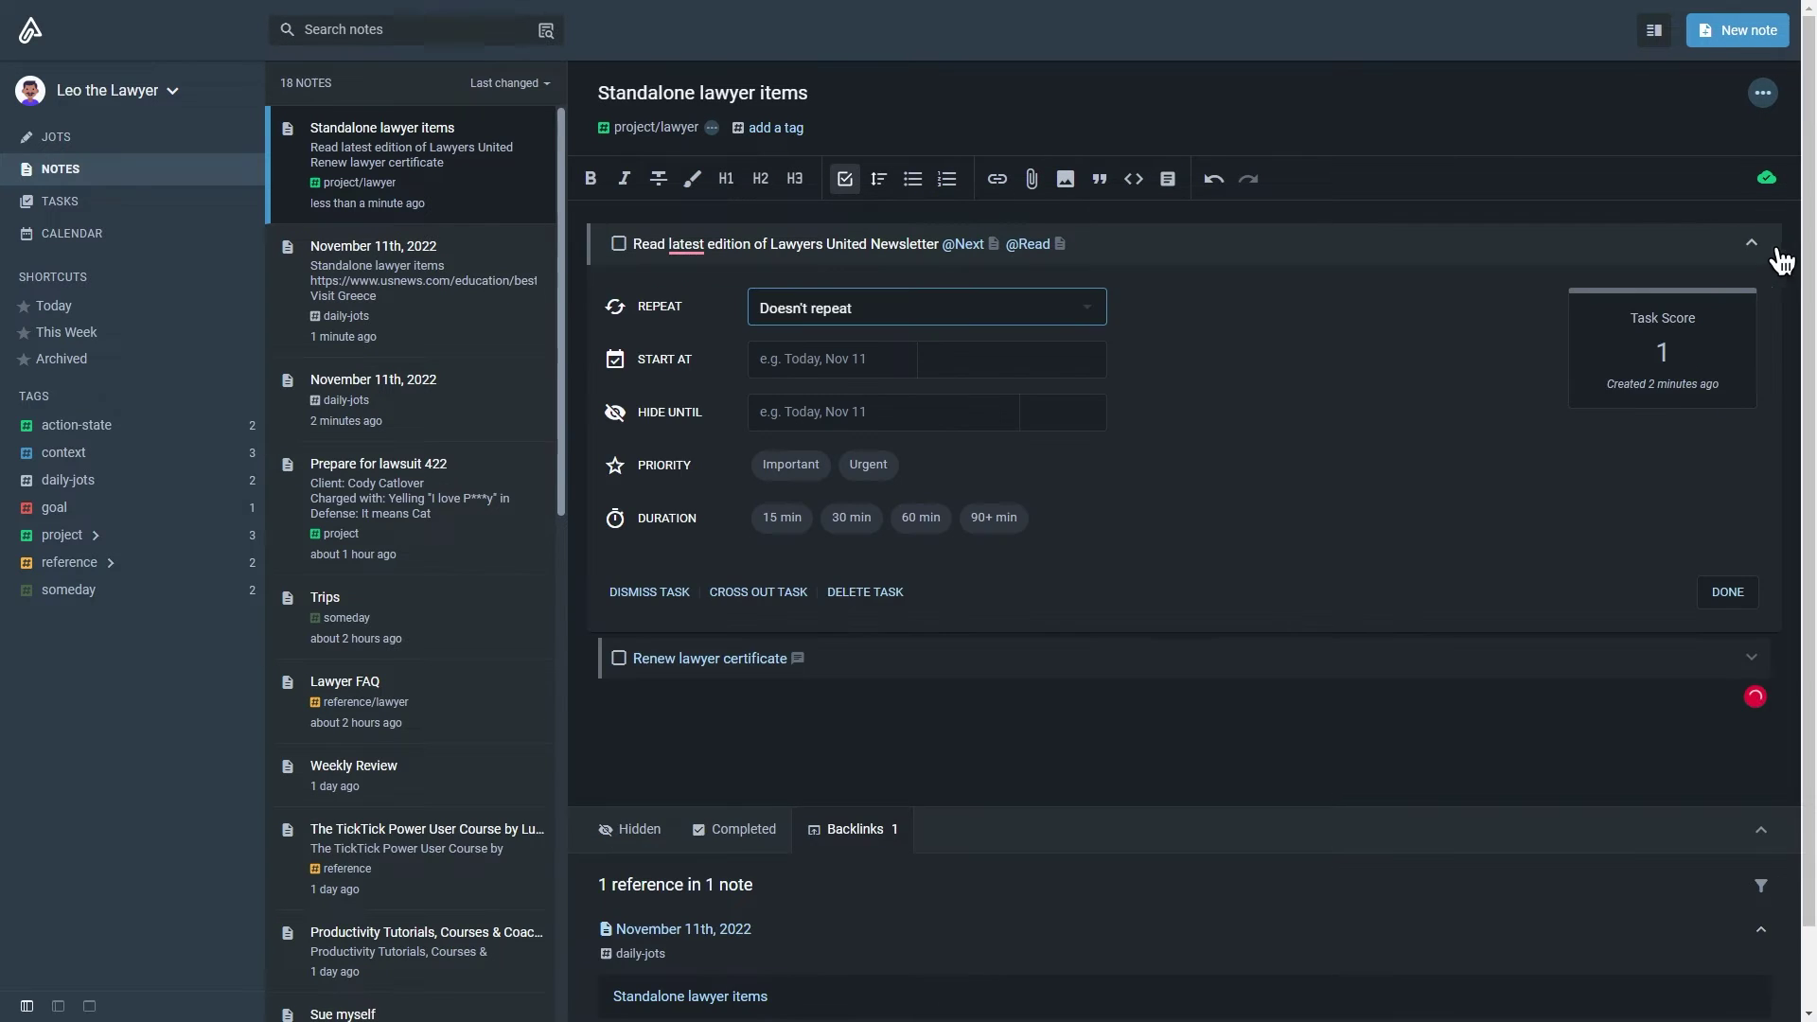
pyautogui.click(880, 410)
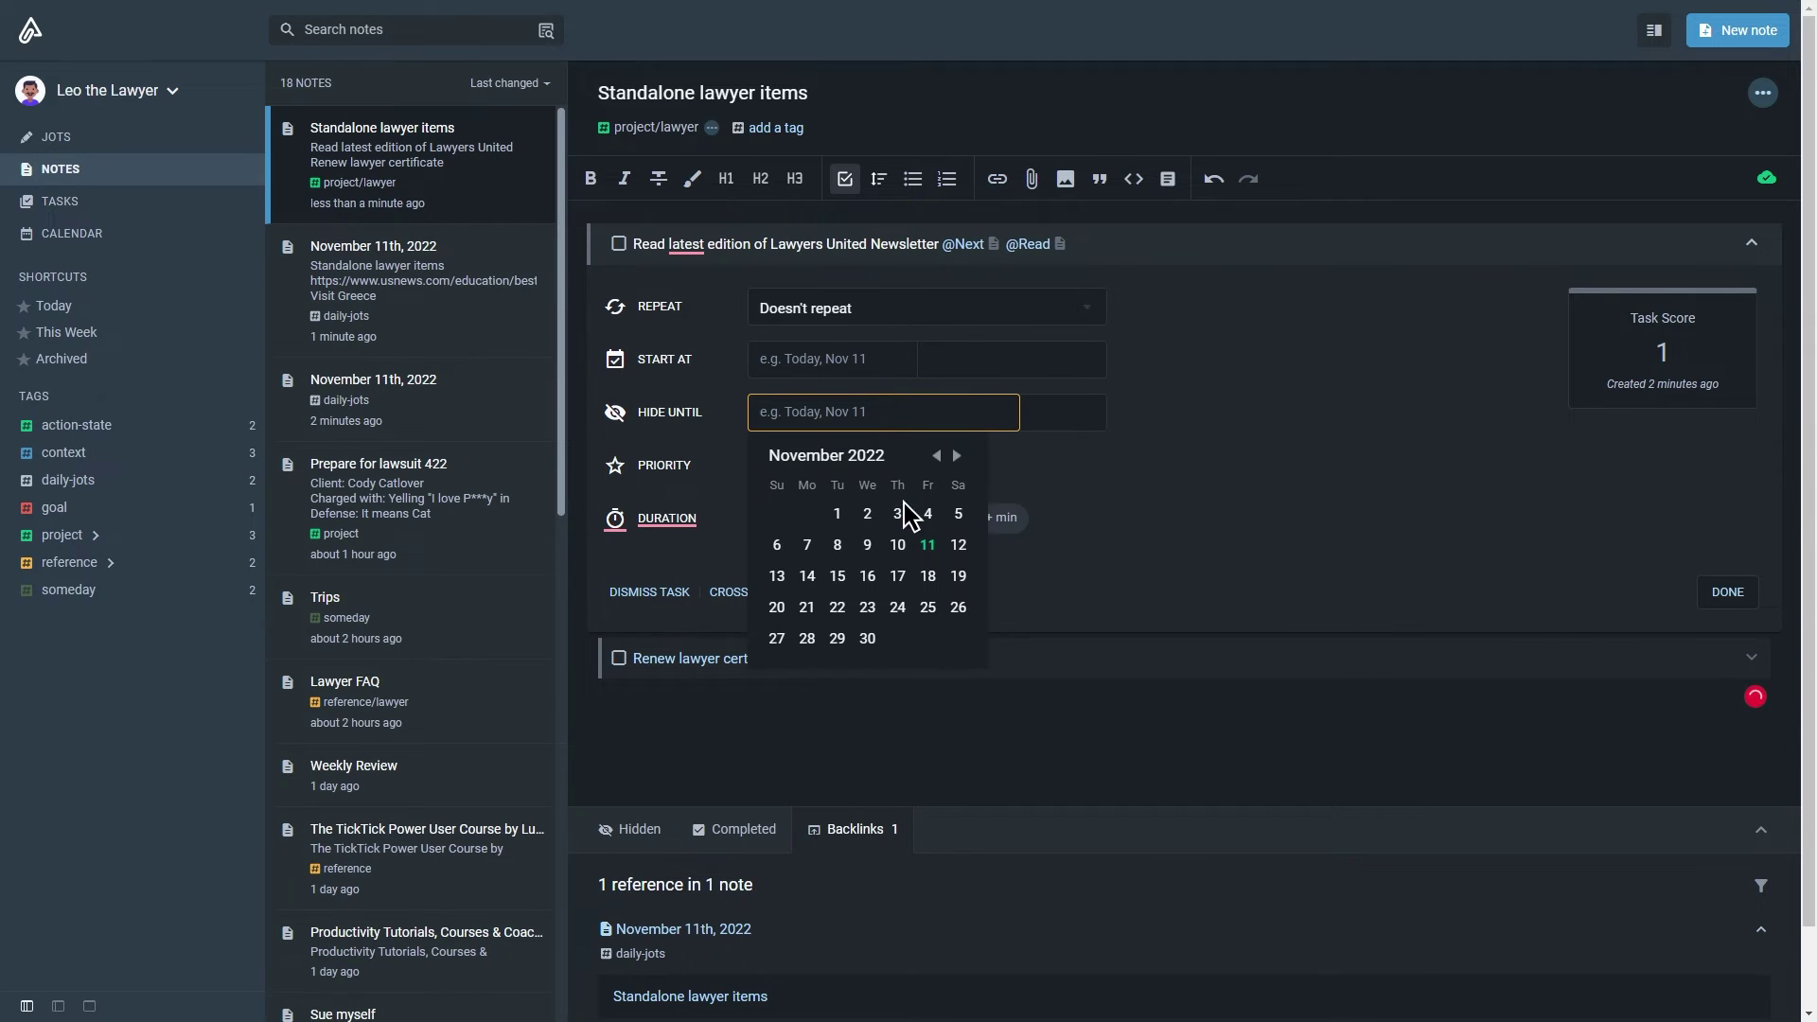
pyautogui.click(777, 576)
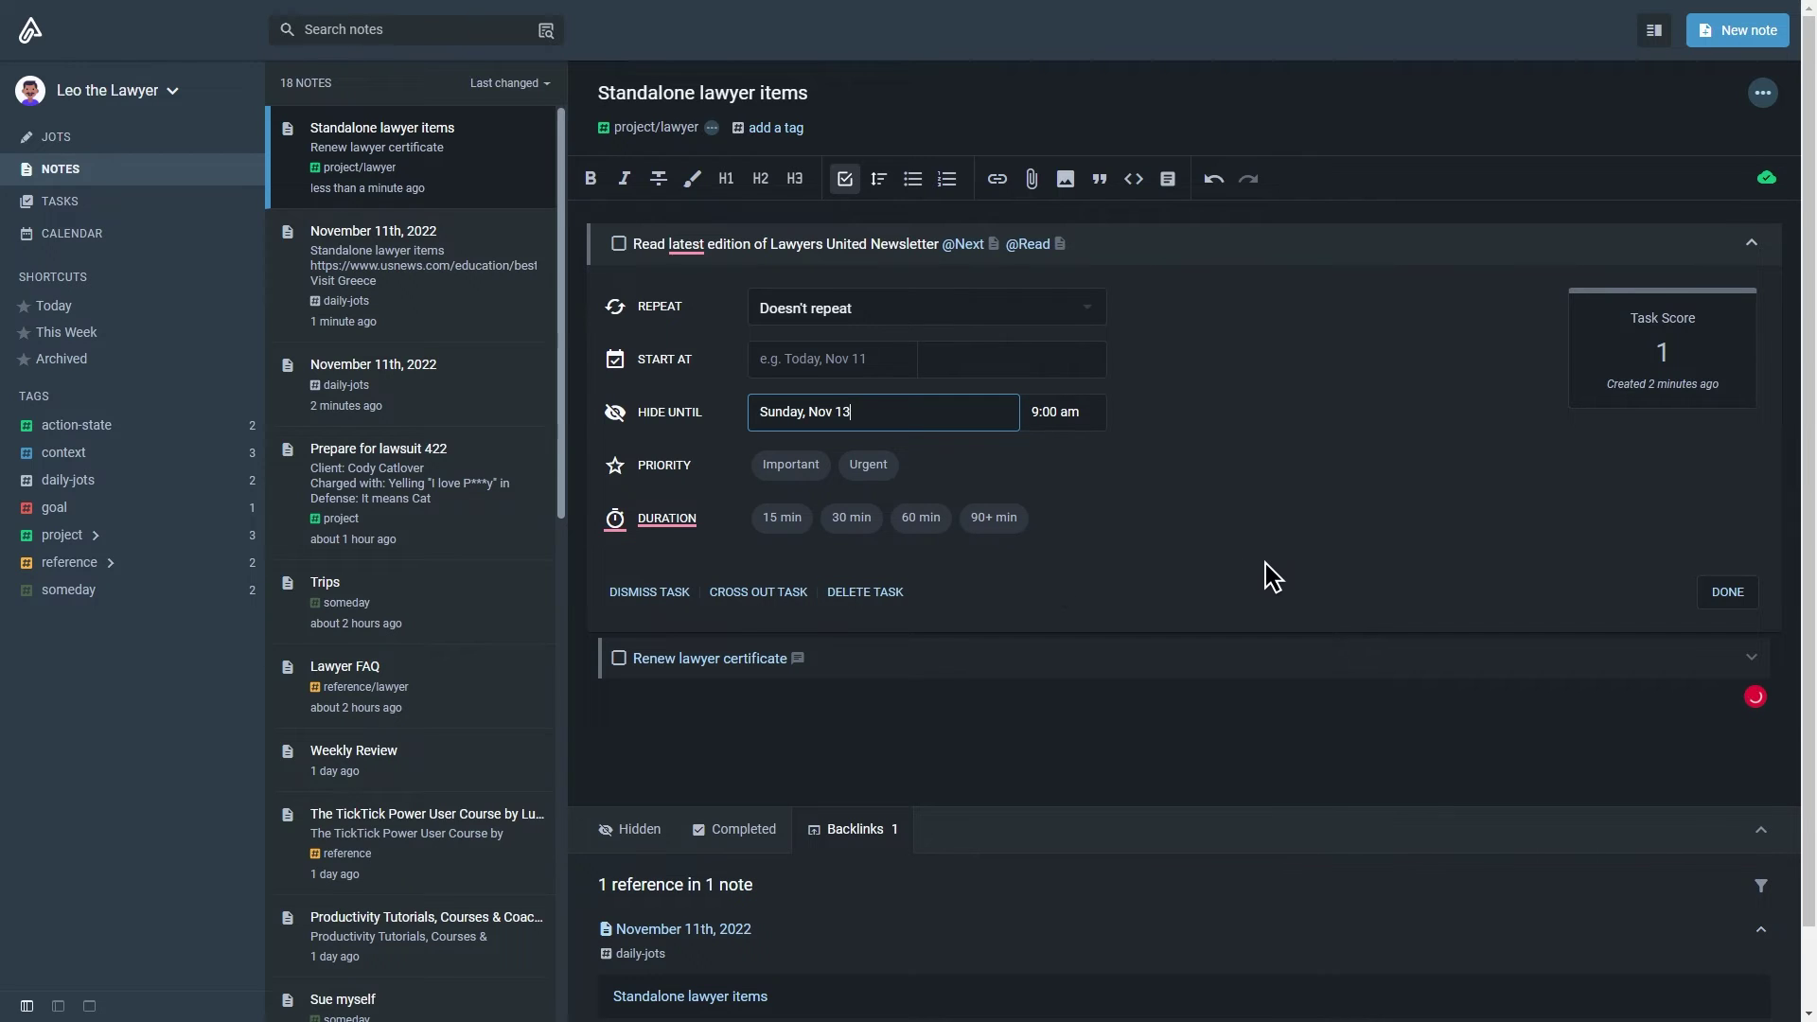
pyautogui.click(1726, 591)
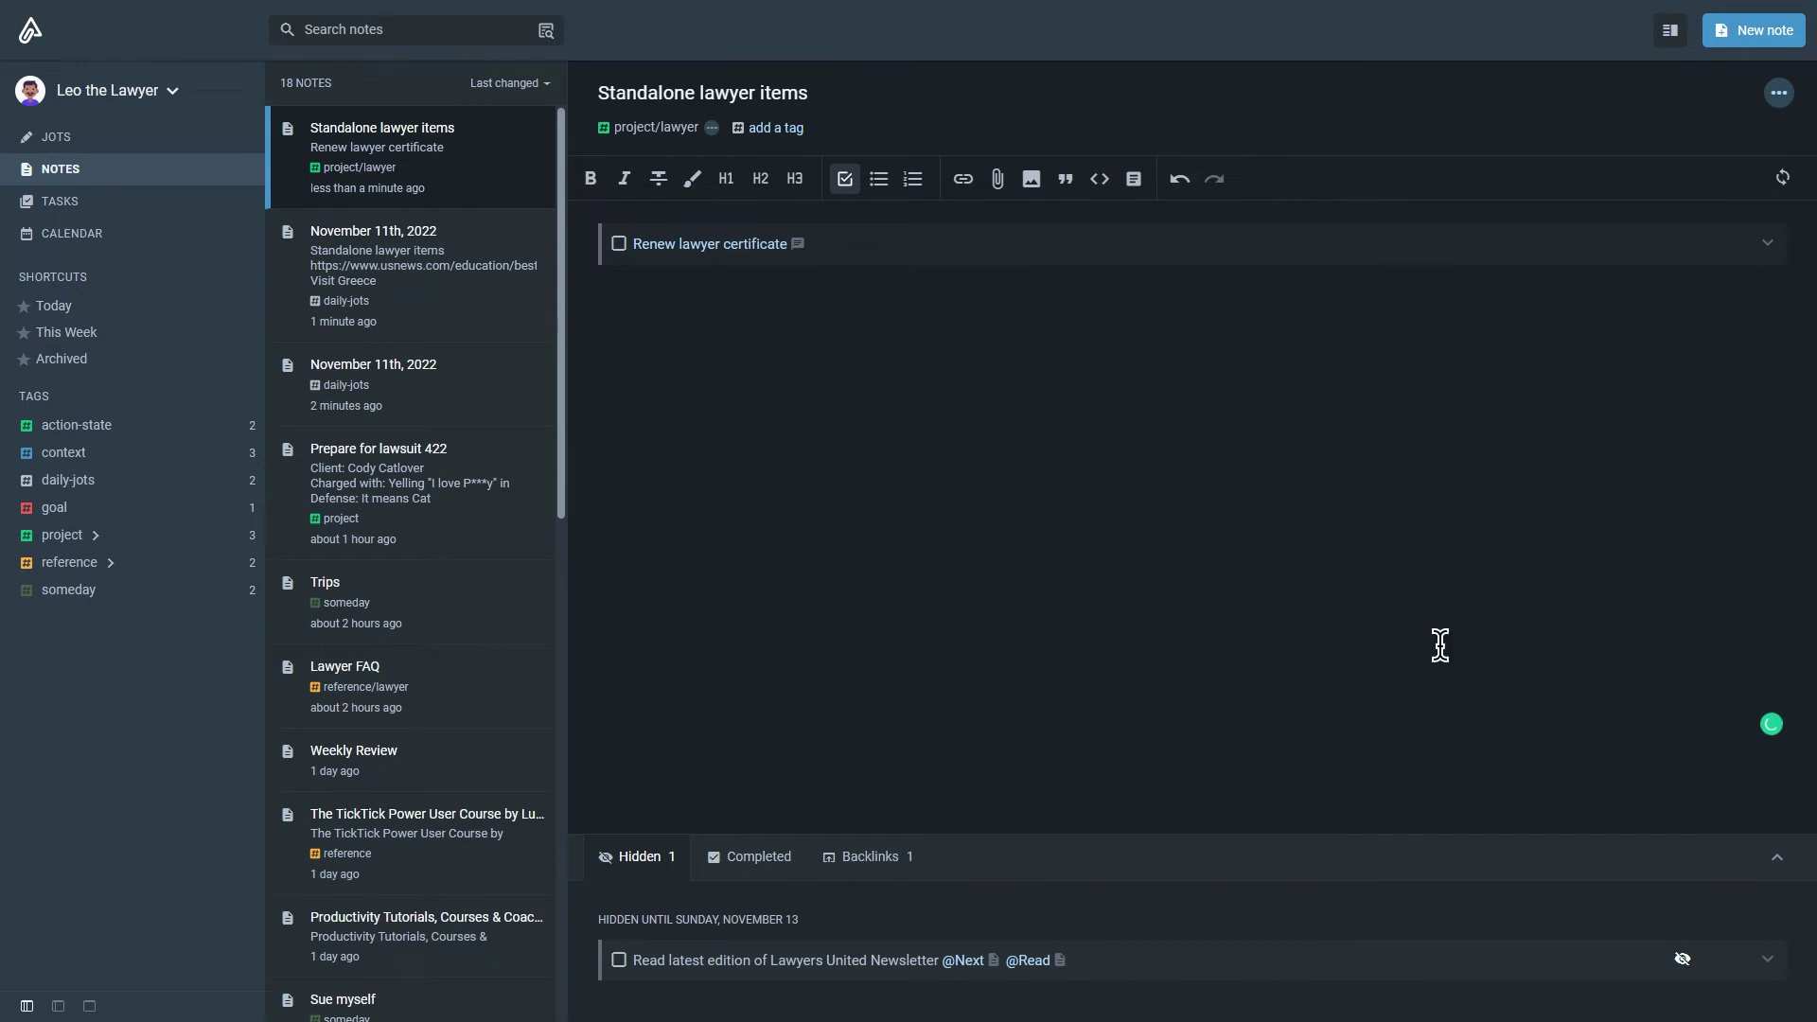
pyautogui.moveTo(993, 960)
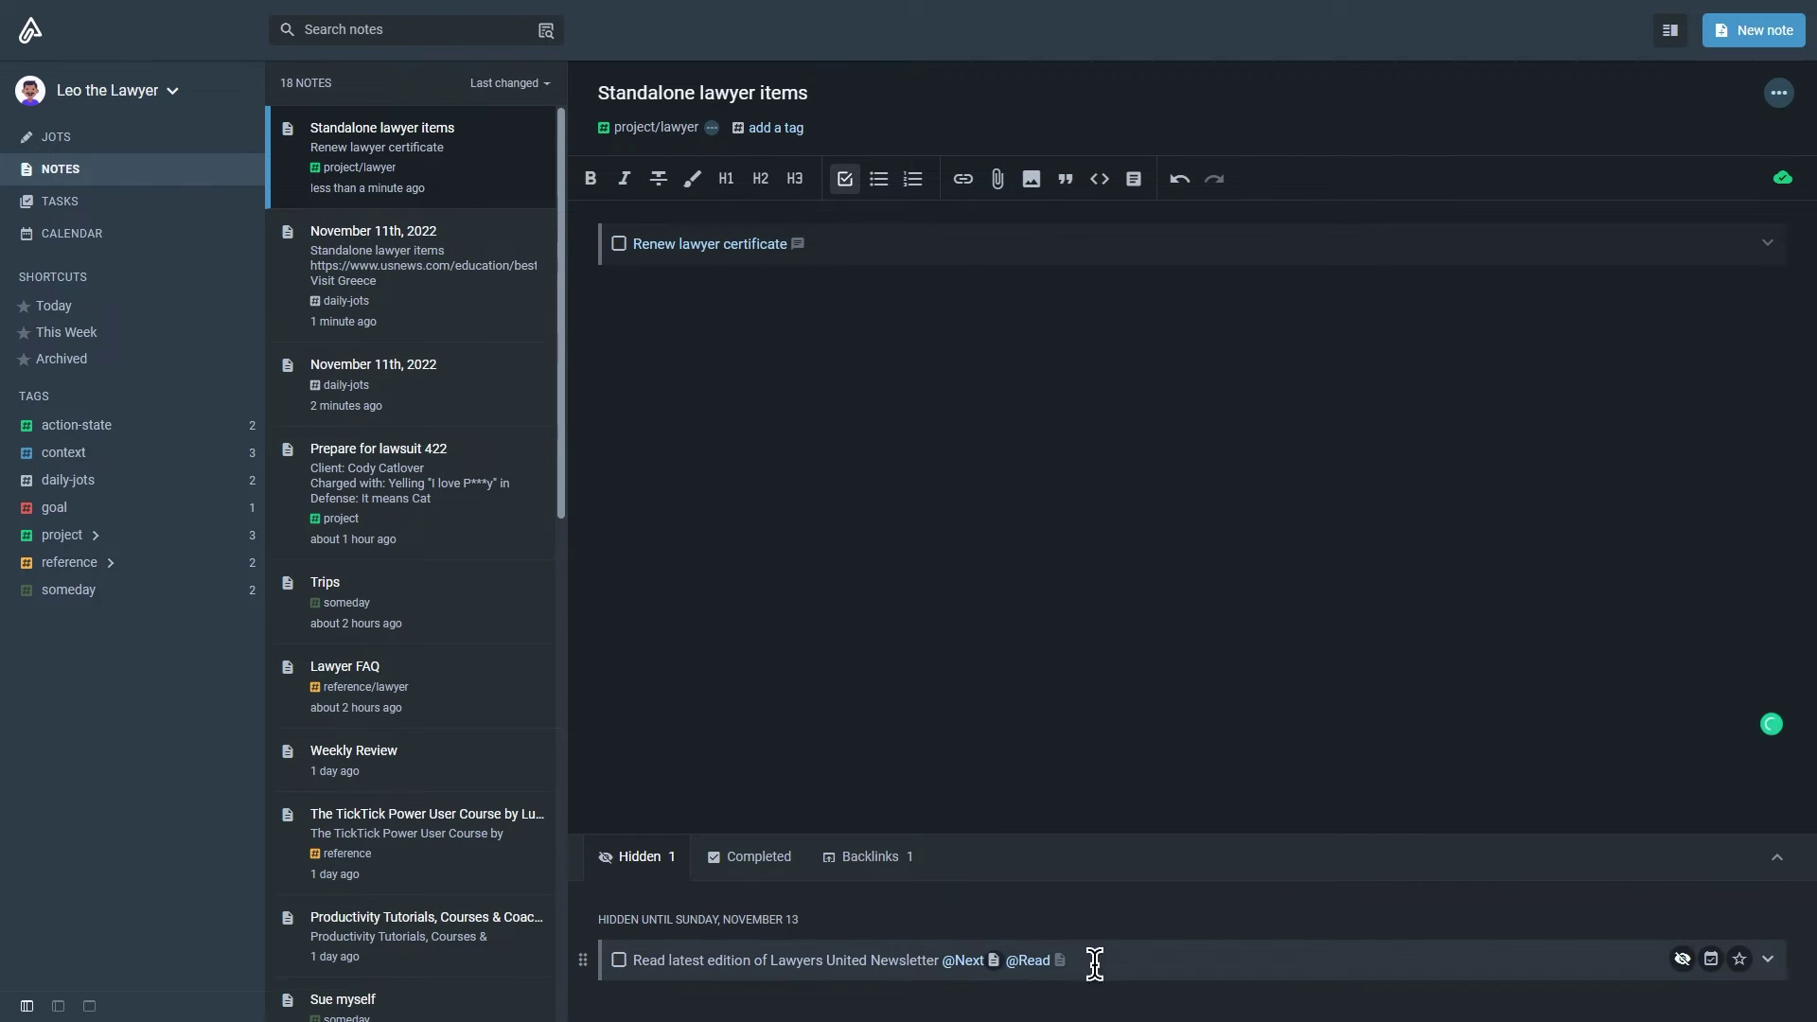
# Step: Mark the hidden newsletter task Important and Urgent and set Hide until back to Now
pyautogui.click(871, 960)
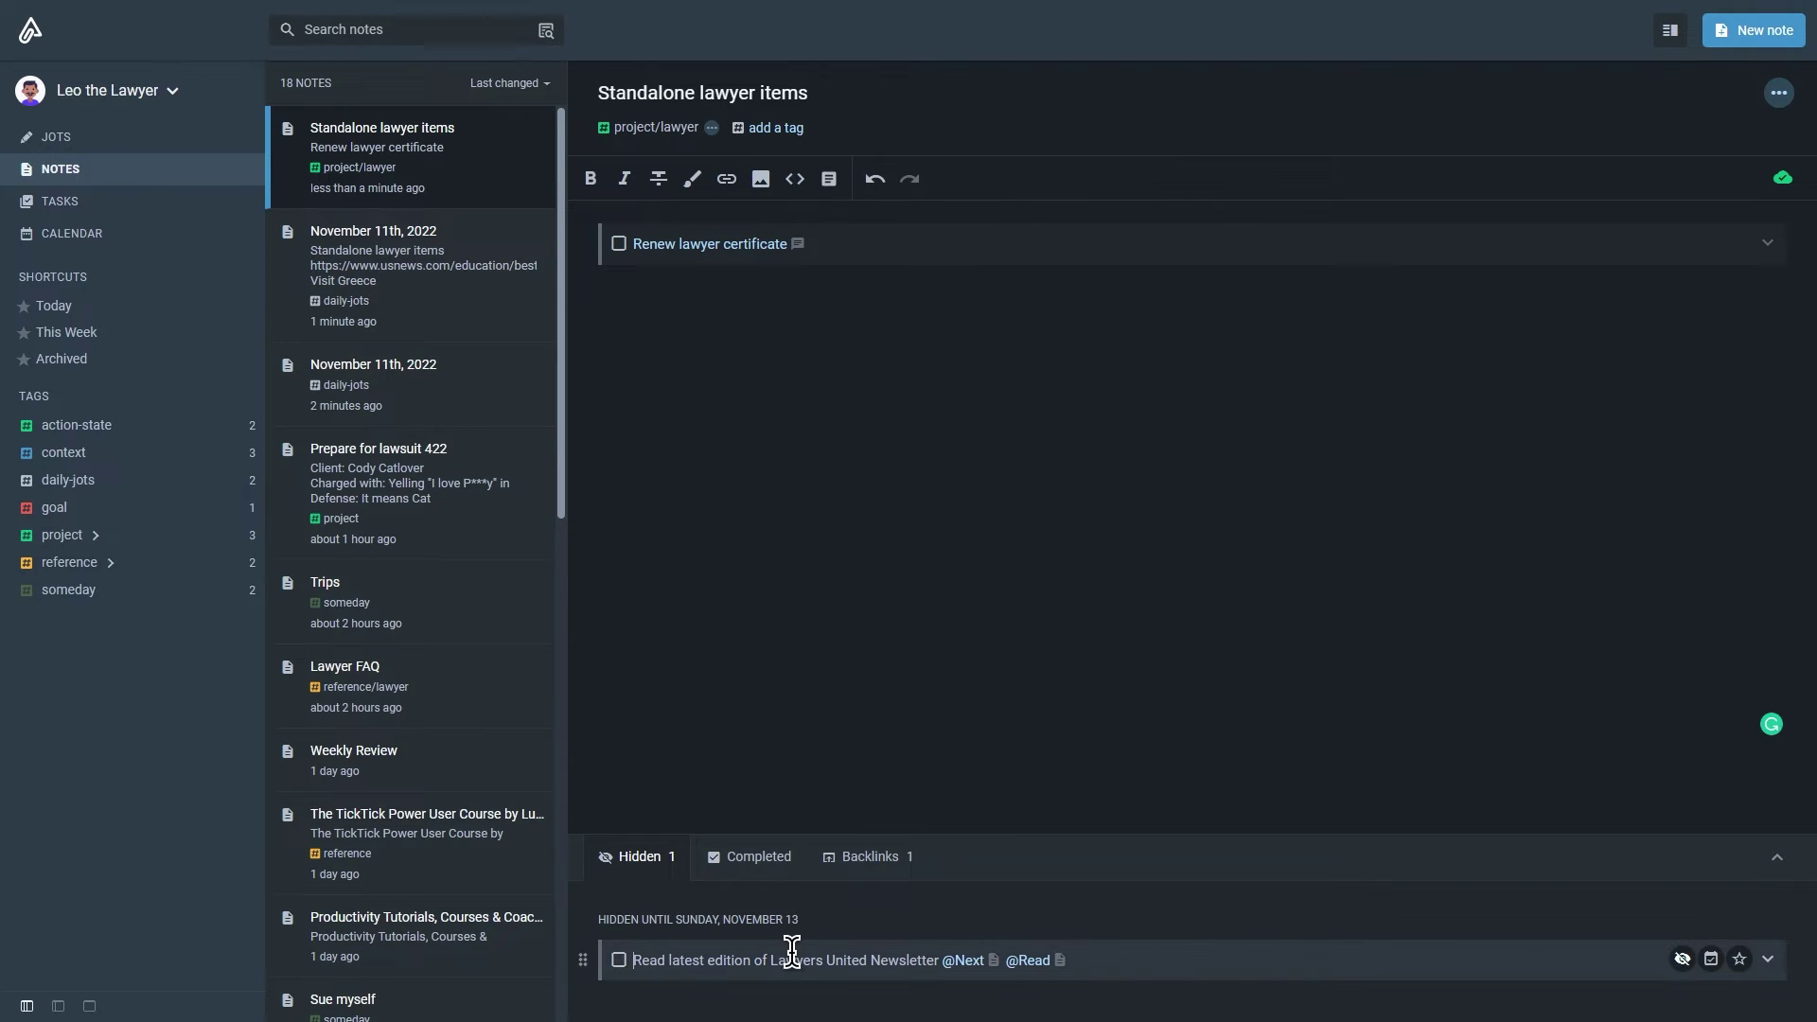
pyautogui.click(1770, 960)
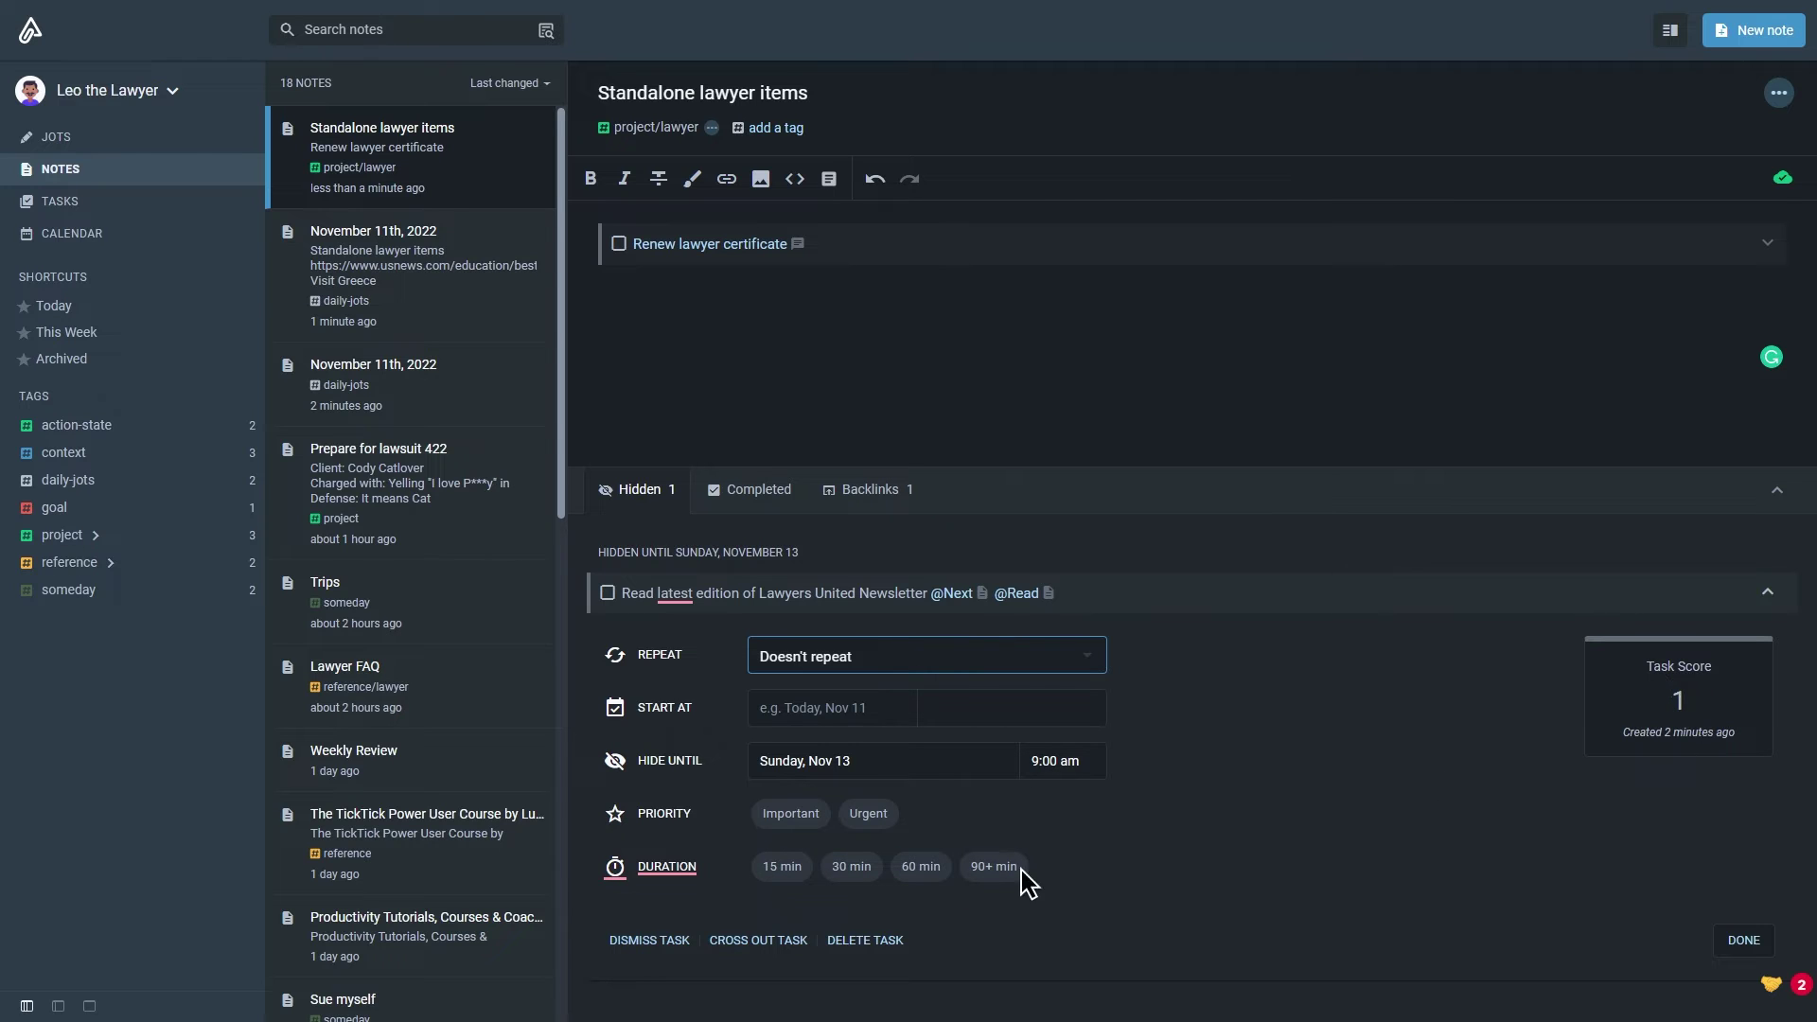
pyautogui.click(791, 813)
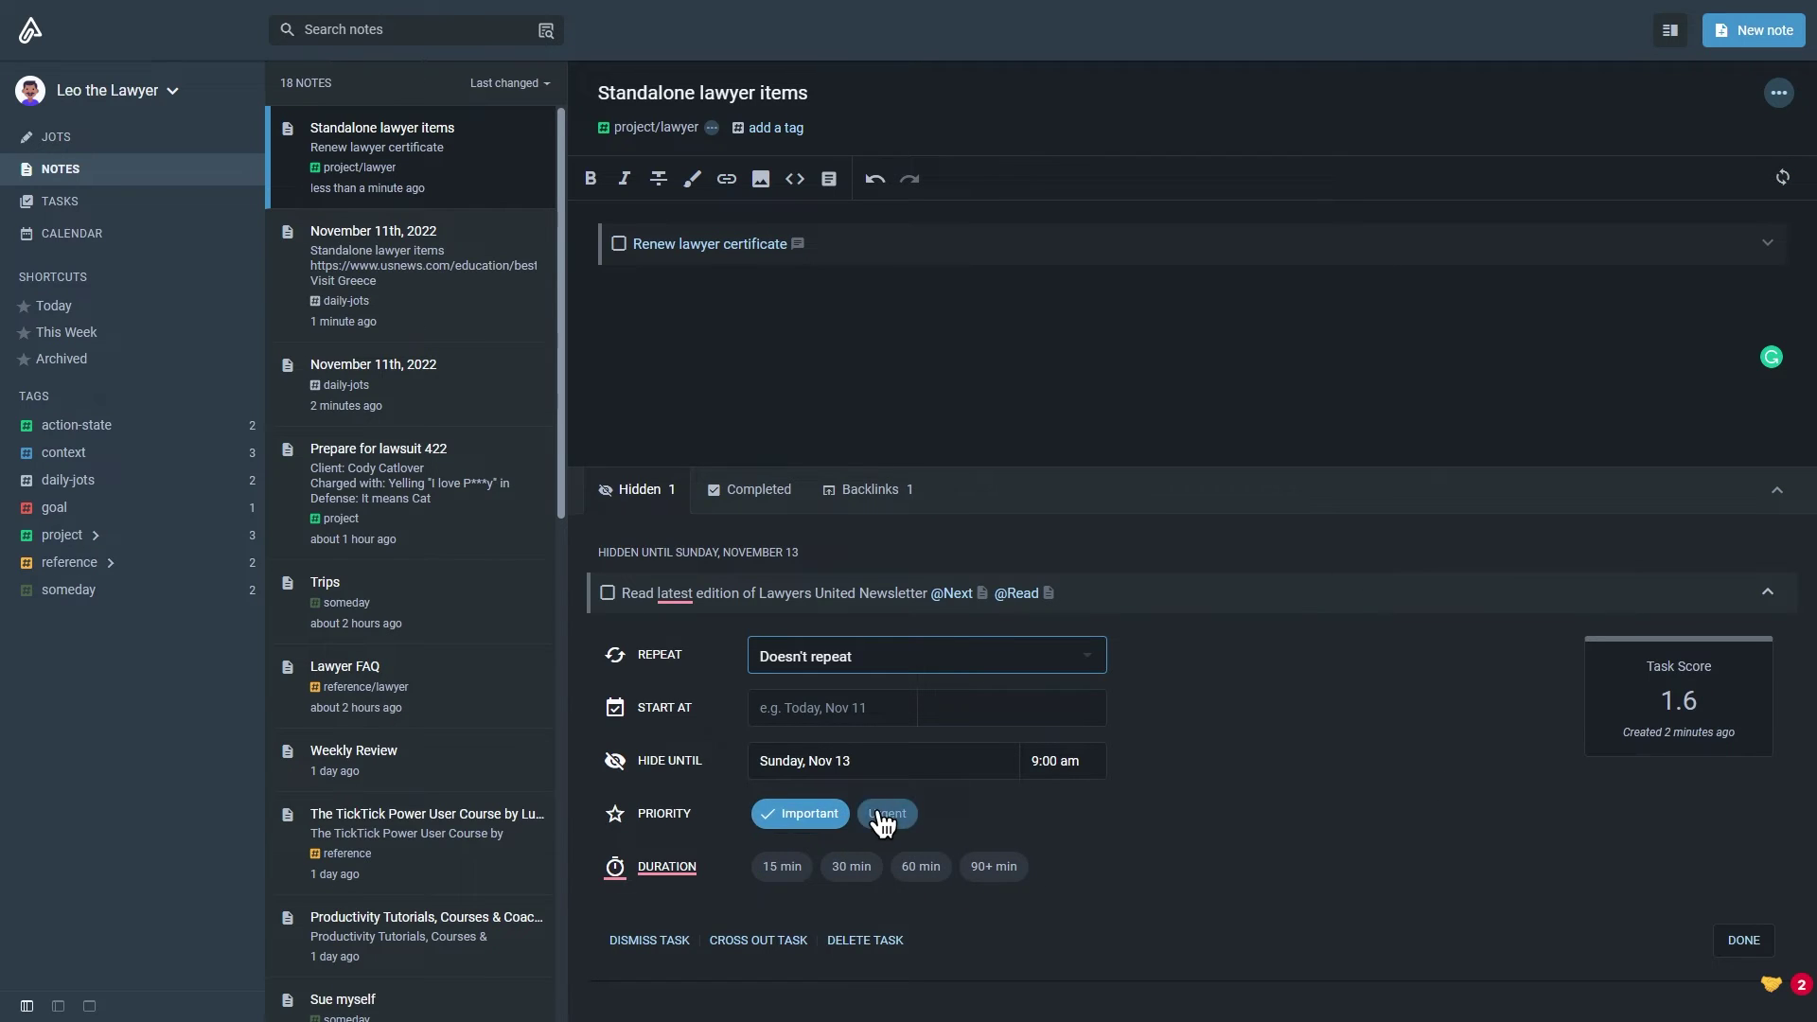
pyautogui.press('Escape')
pyautogui.click(1766, 960)
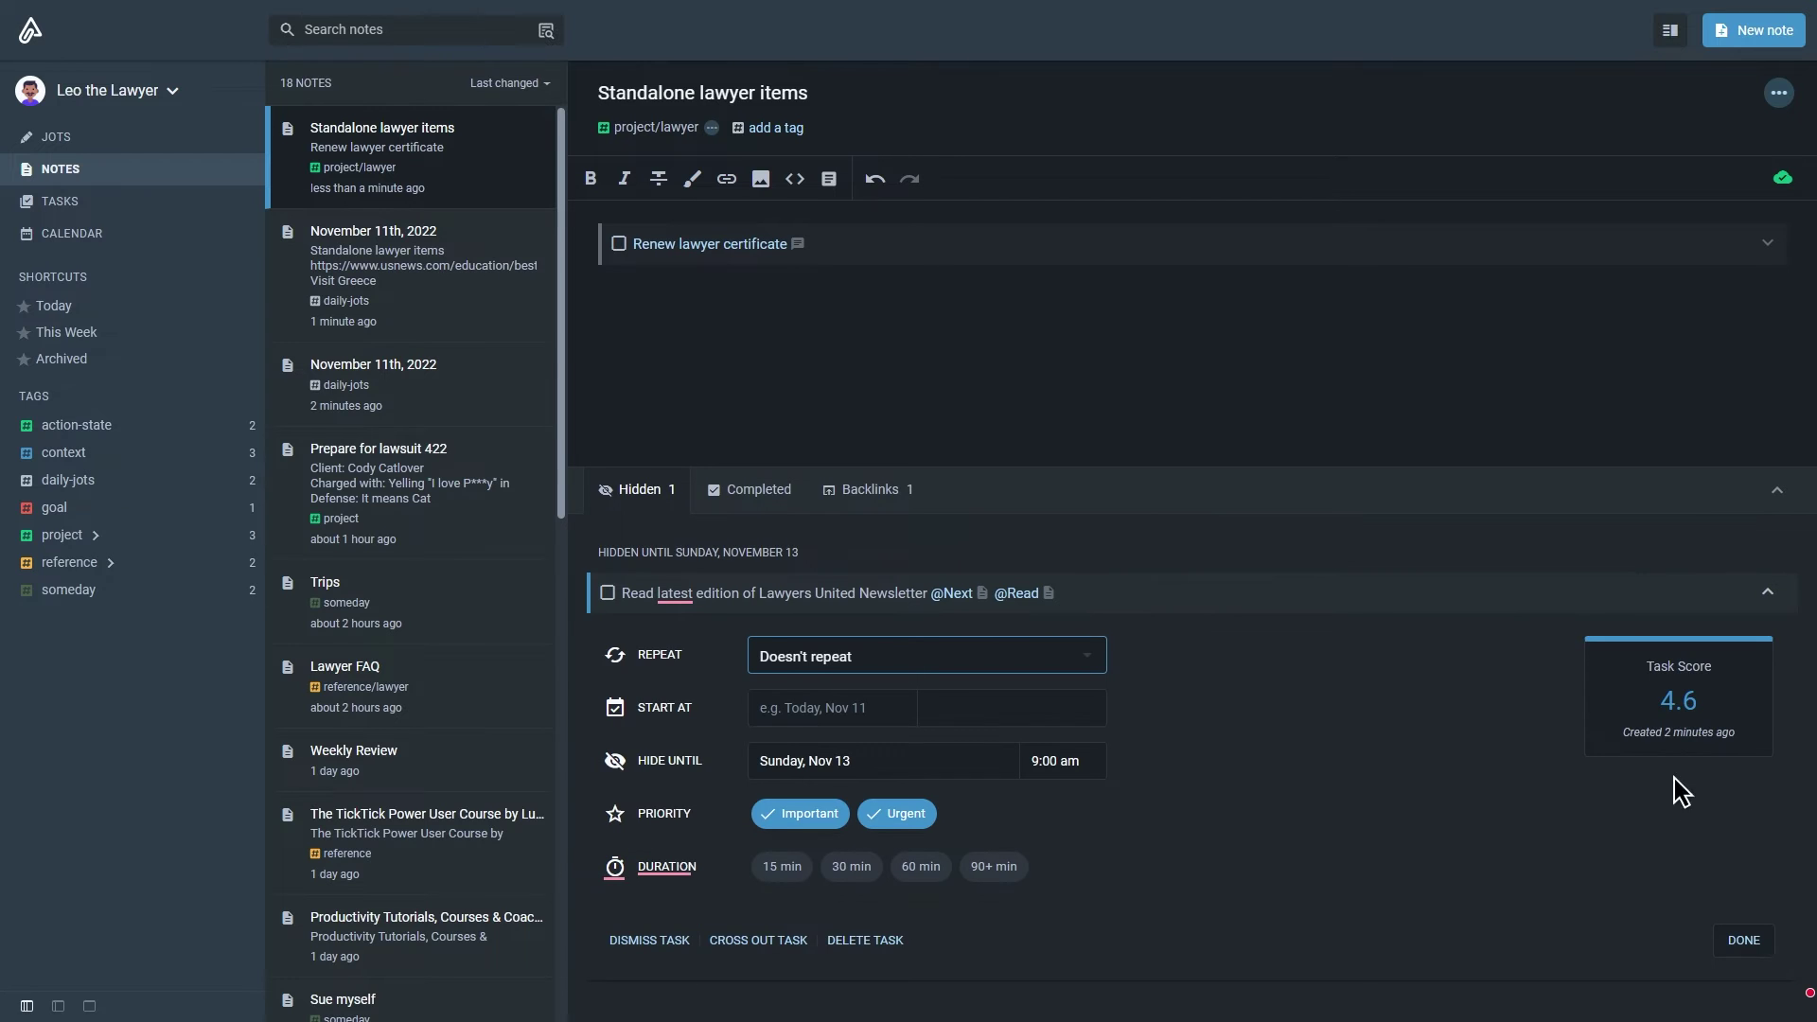
pyautogui.click(863, 760)
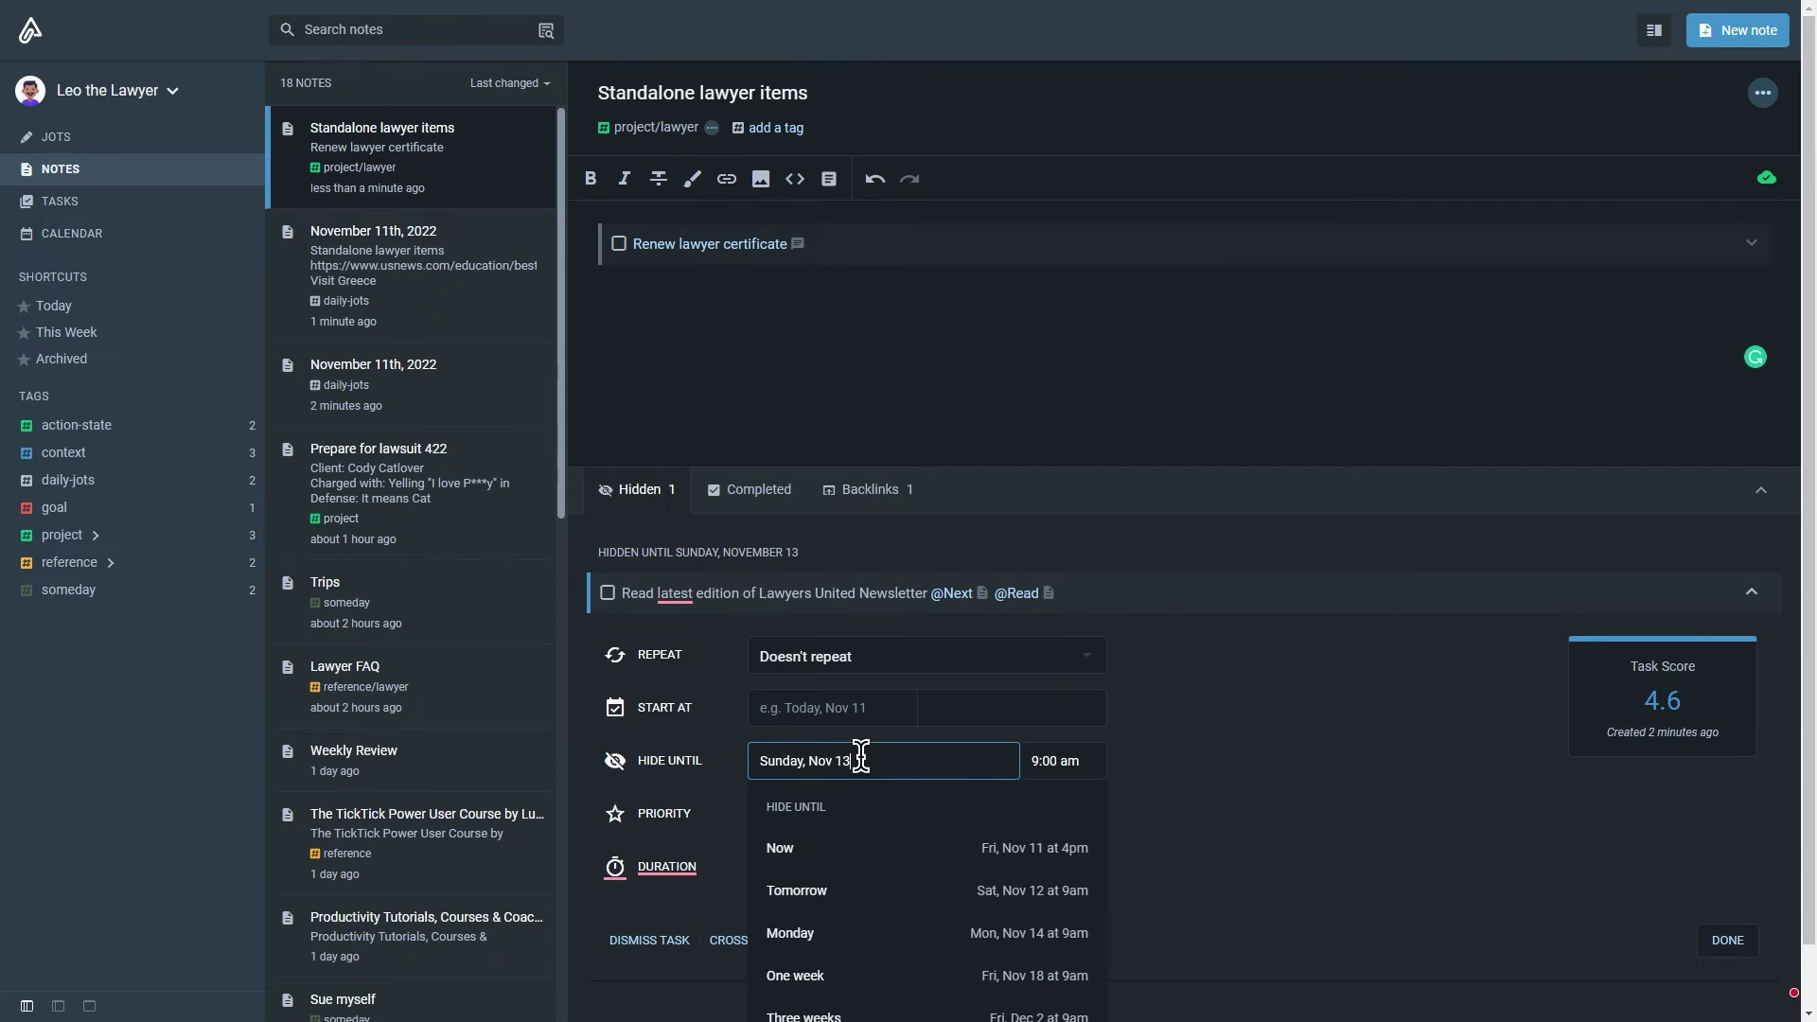
pyautogui.click(800, 850)
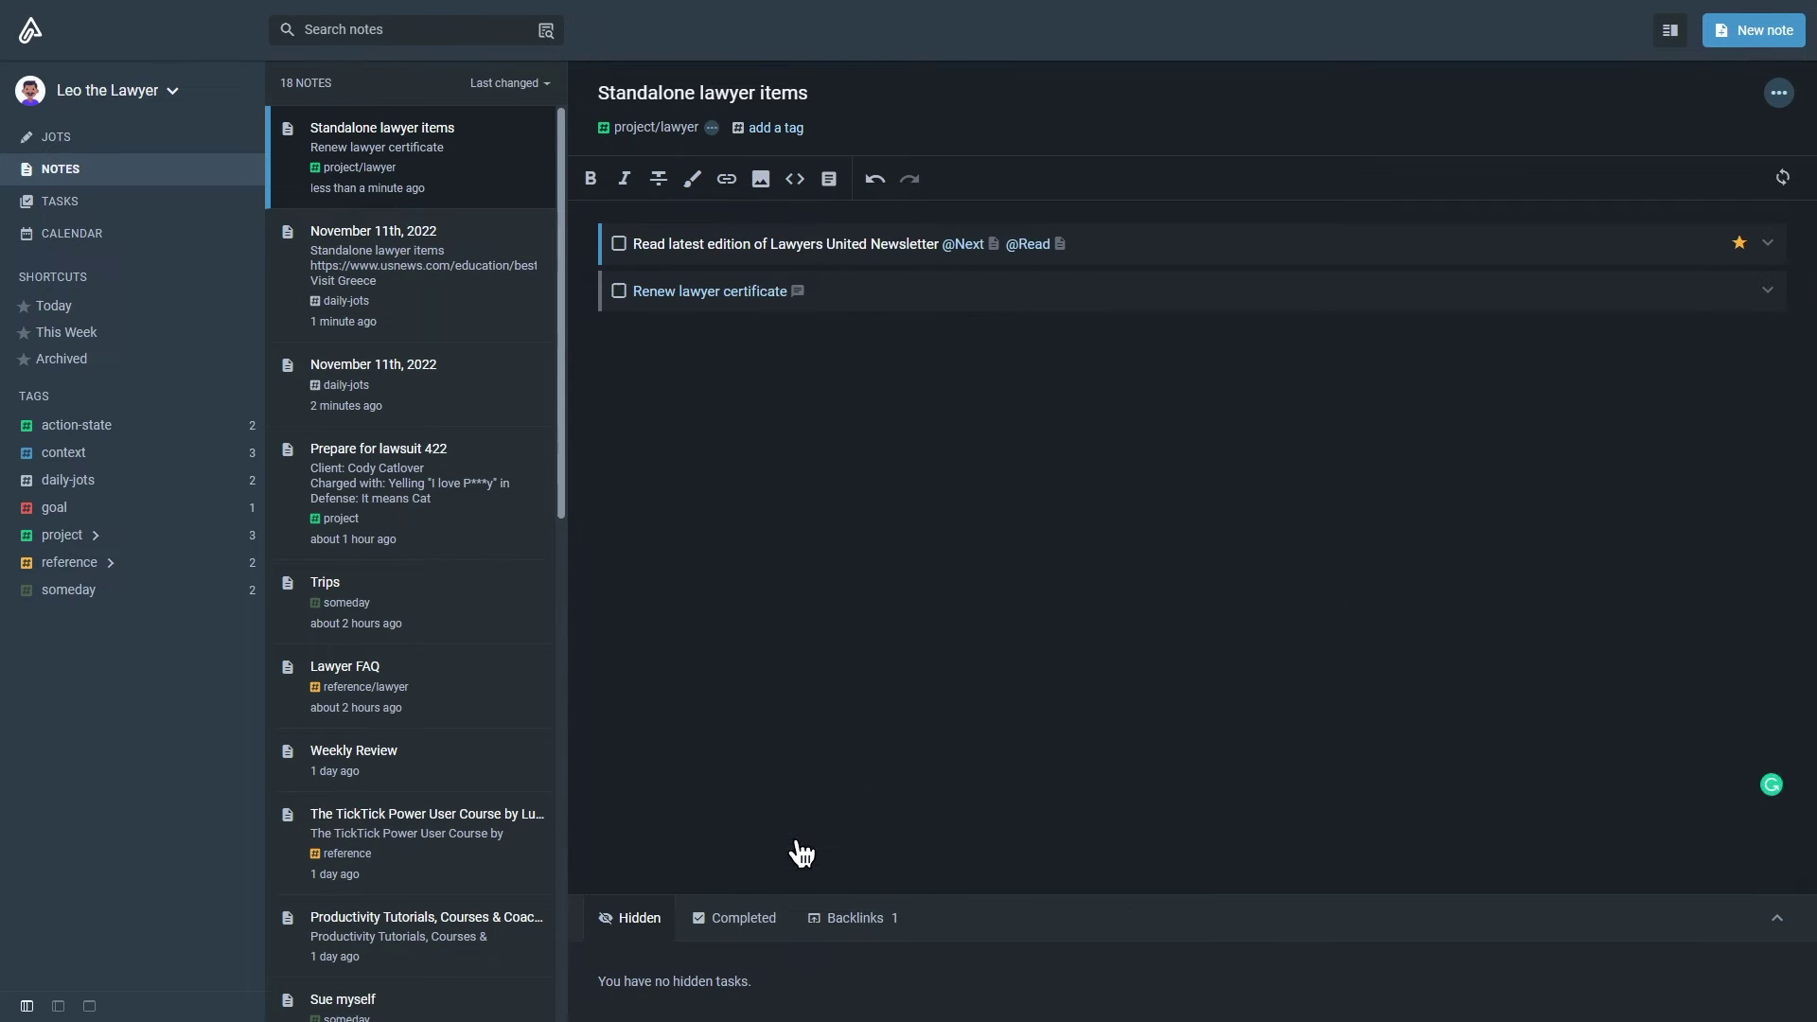
pyautogui.click(1763, 246)
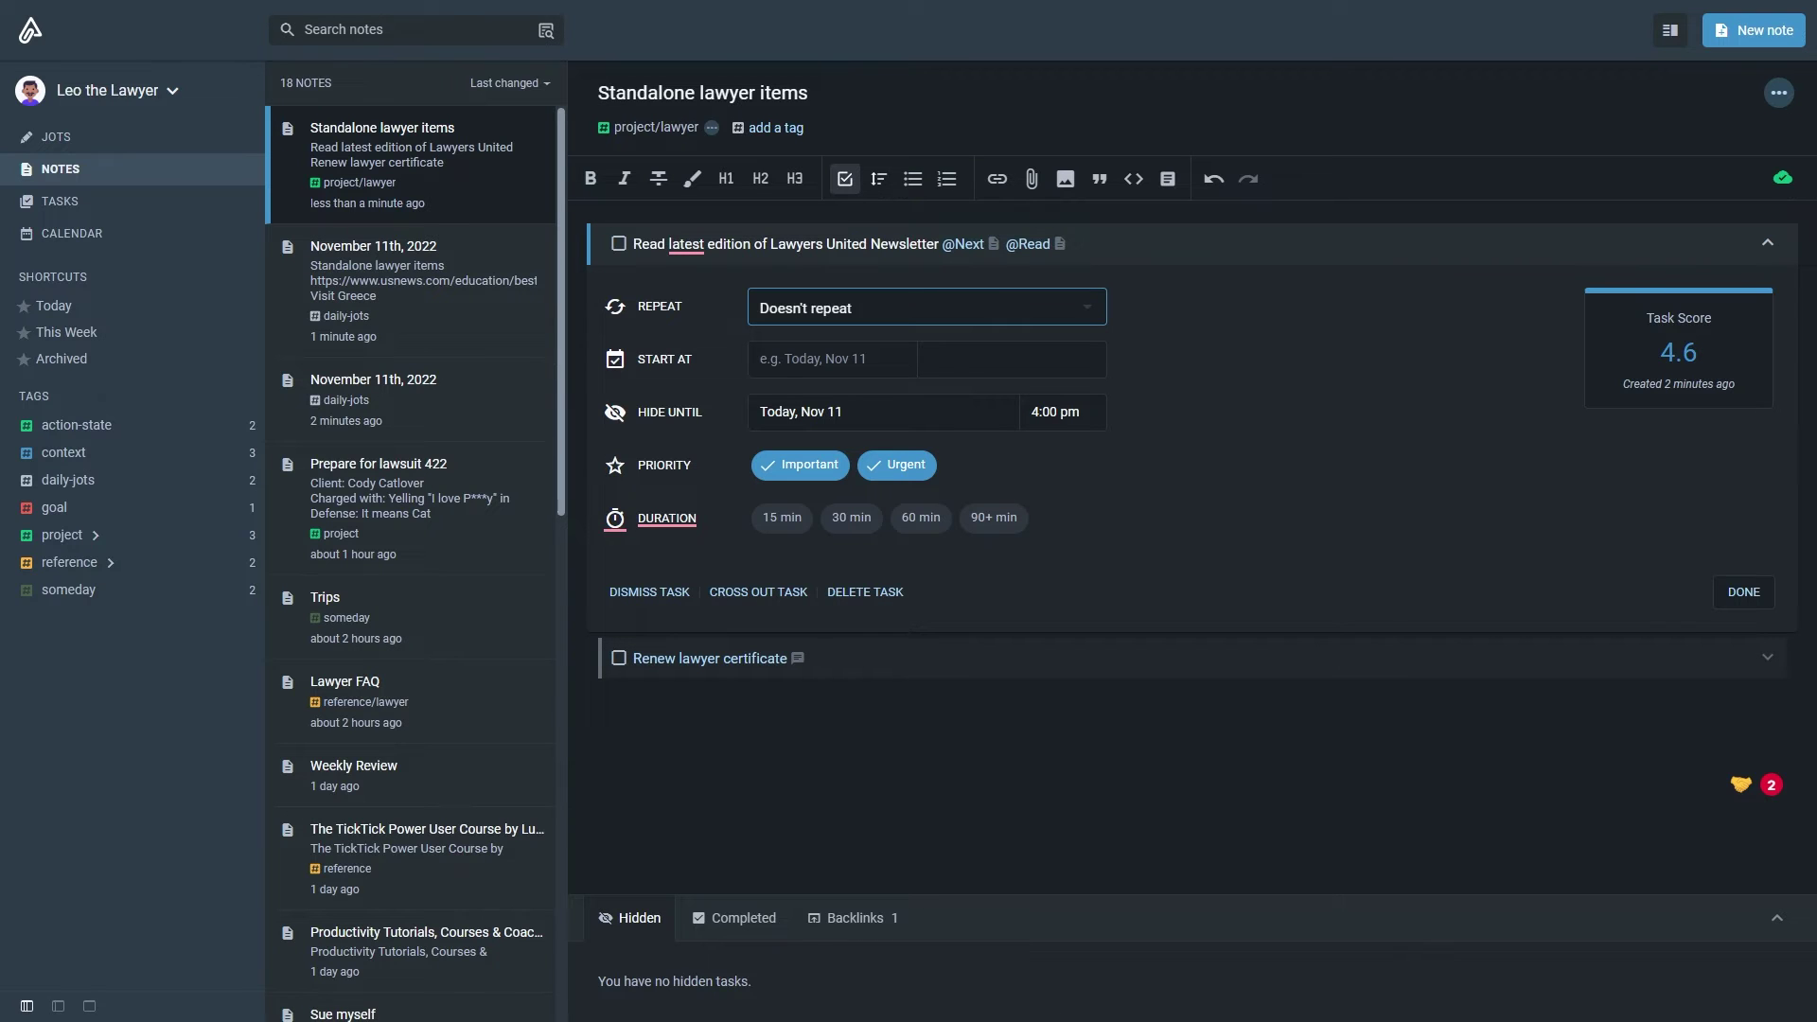
# Step: Turn Visit Greece into a task and extract it into the Trips note
pyautogui.moveTo(373, 273); pyautogui.dragTo(294, 279)
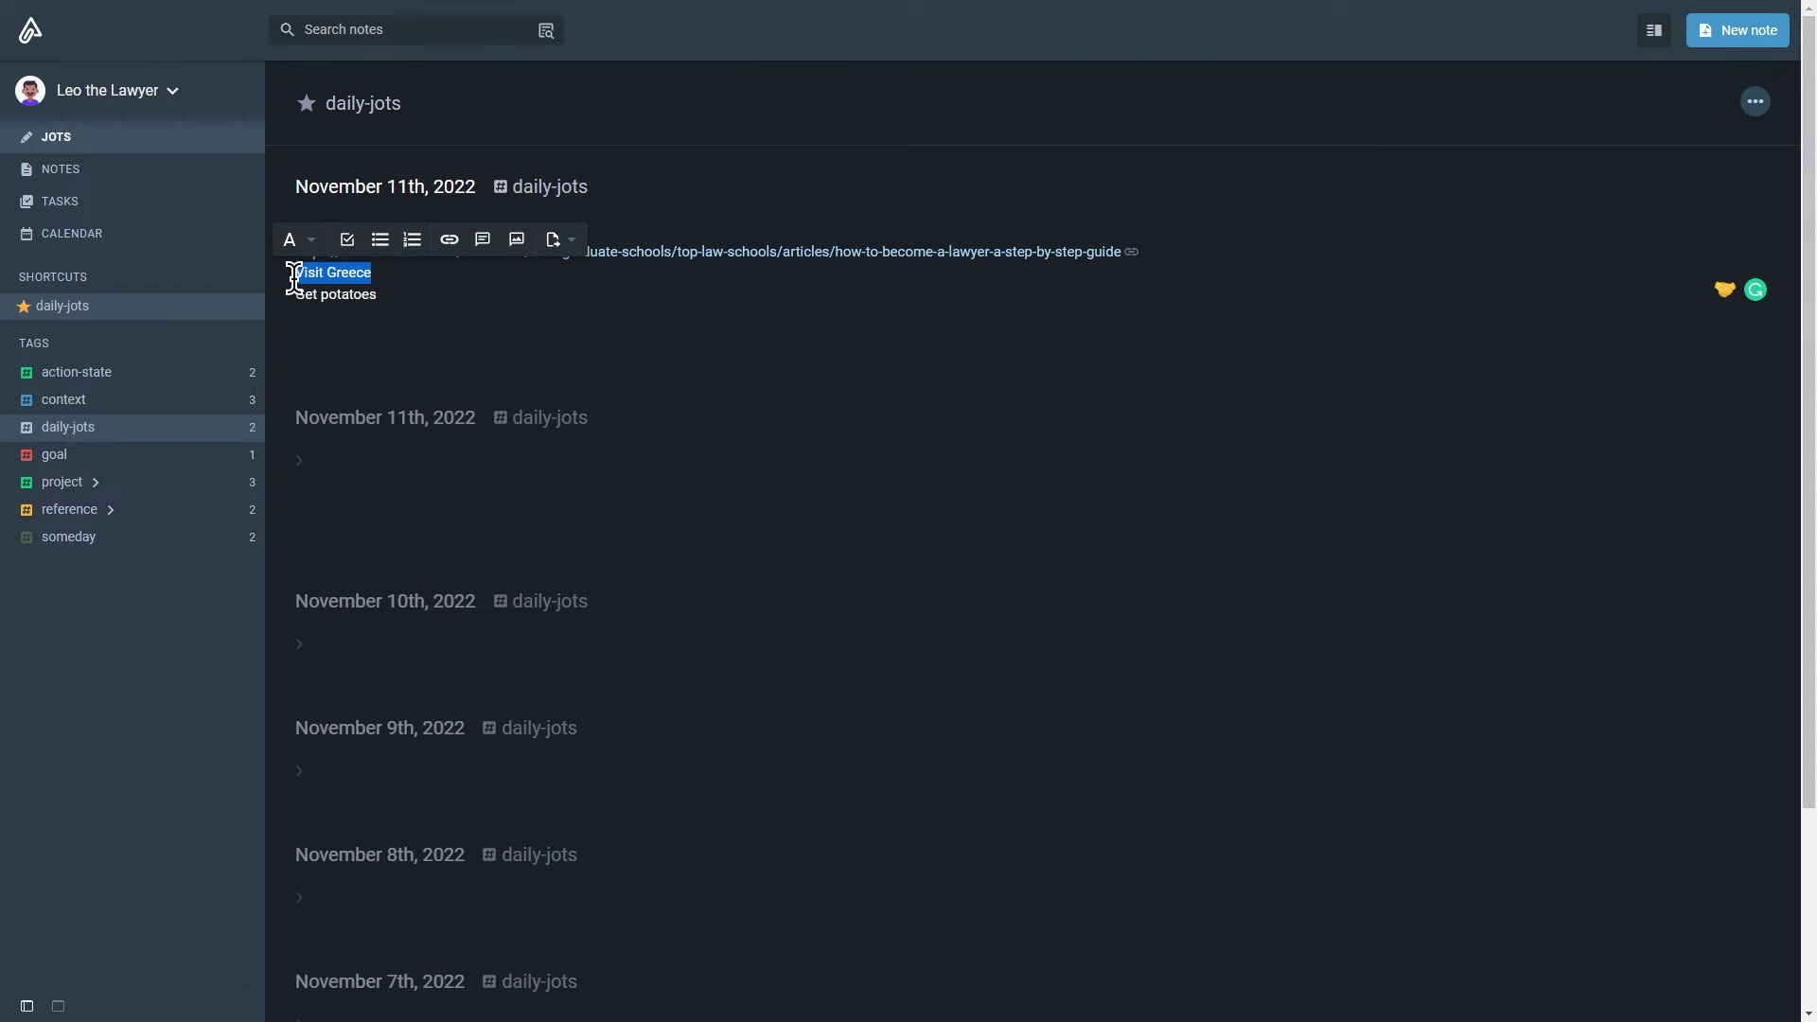
pyautogui.click(347, 239)
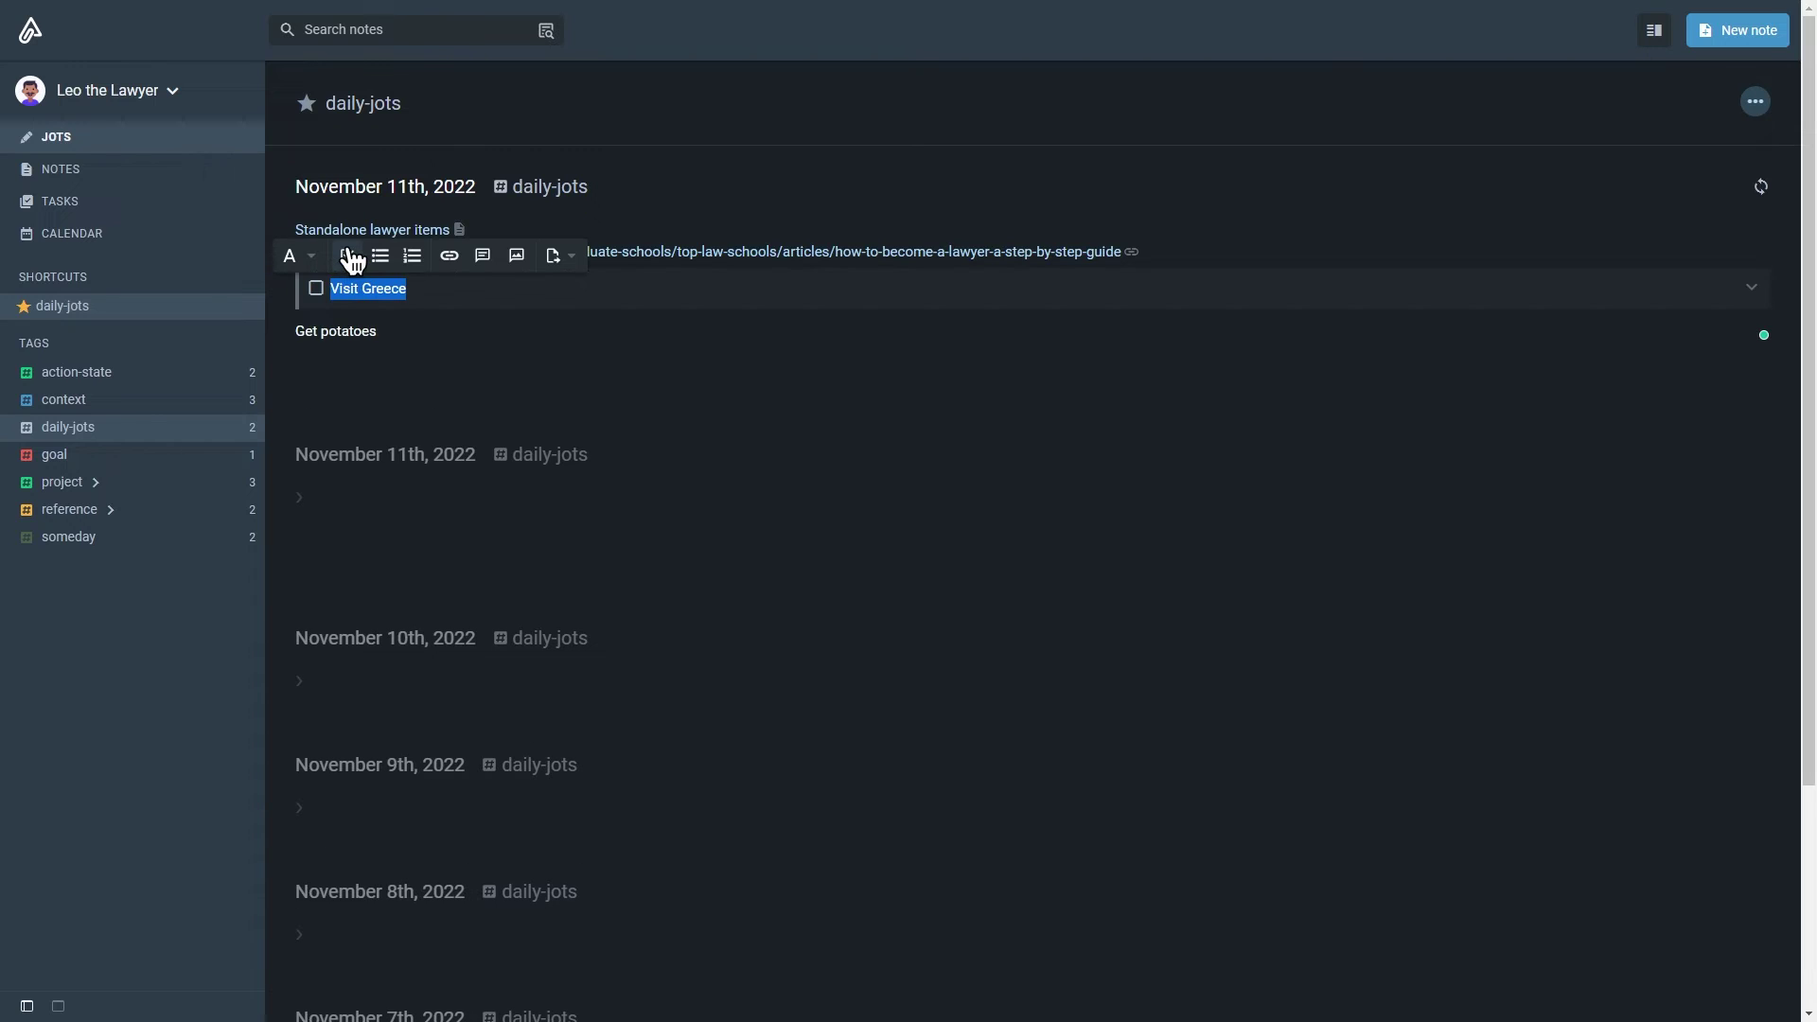
pyautogui.click(572, 256)
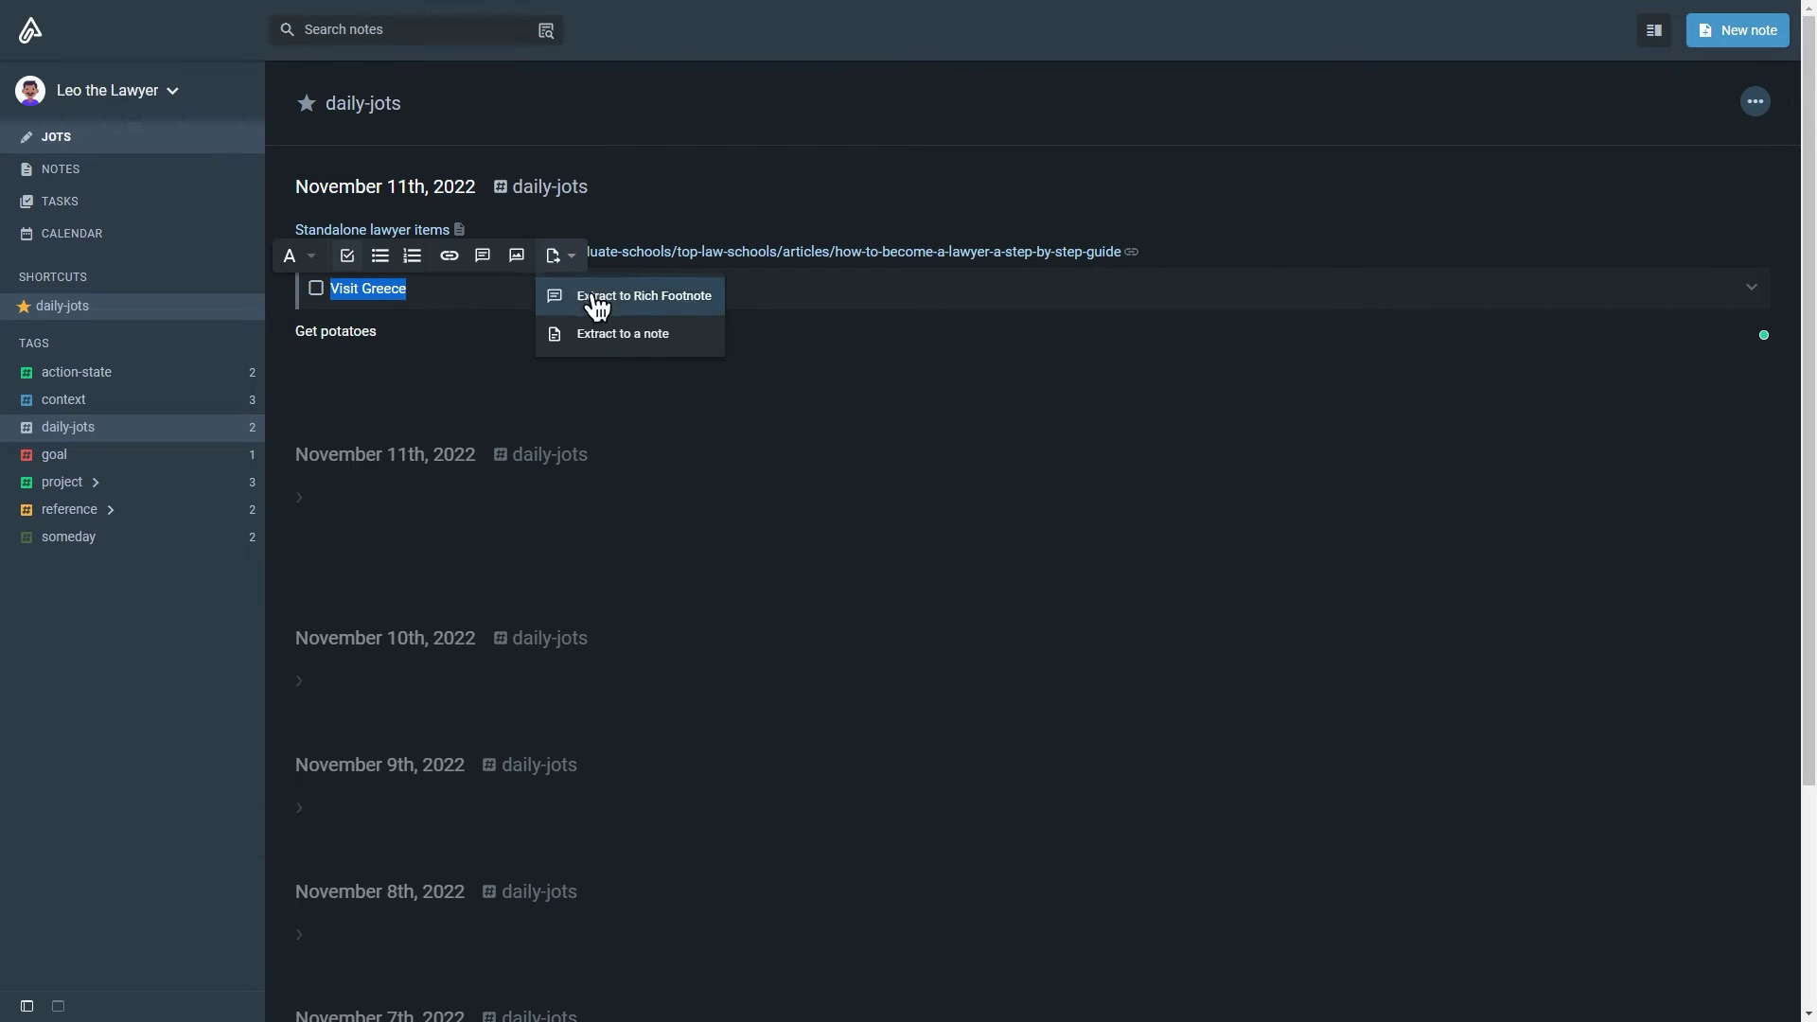
pyautogui.click(621, 332)
pyautogui.write('trip')
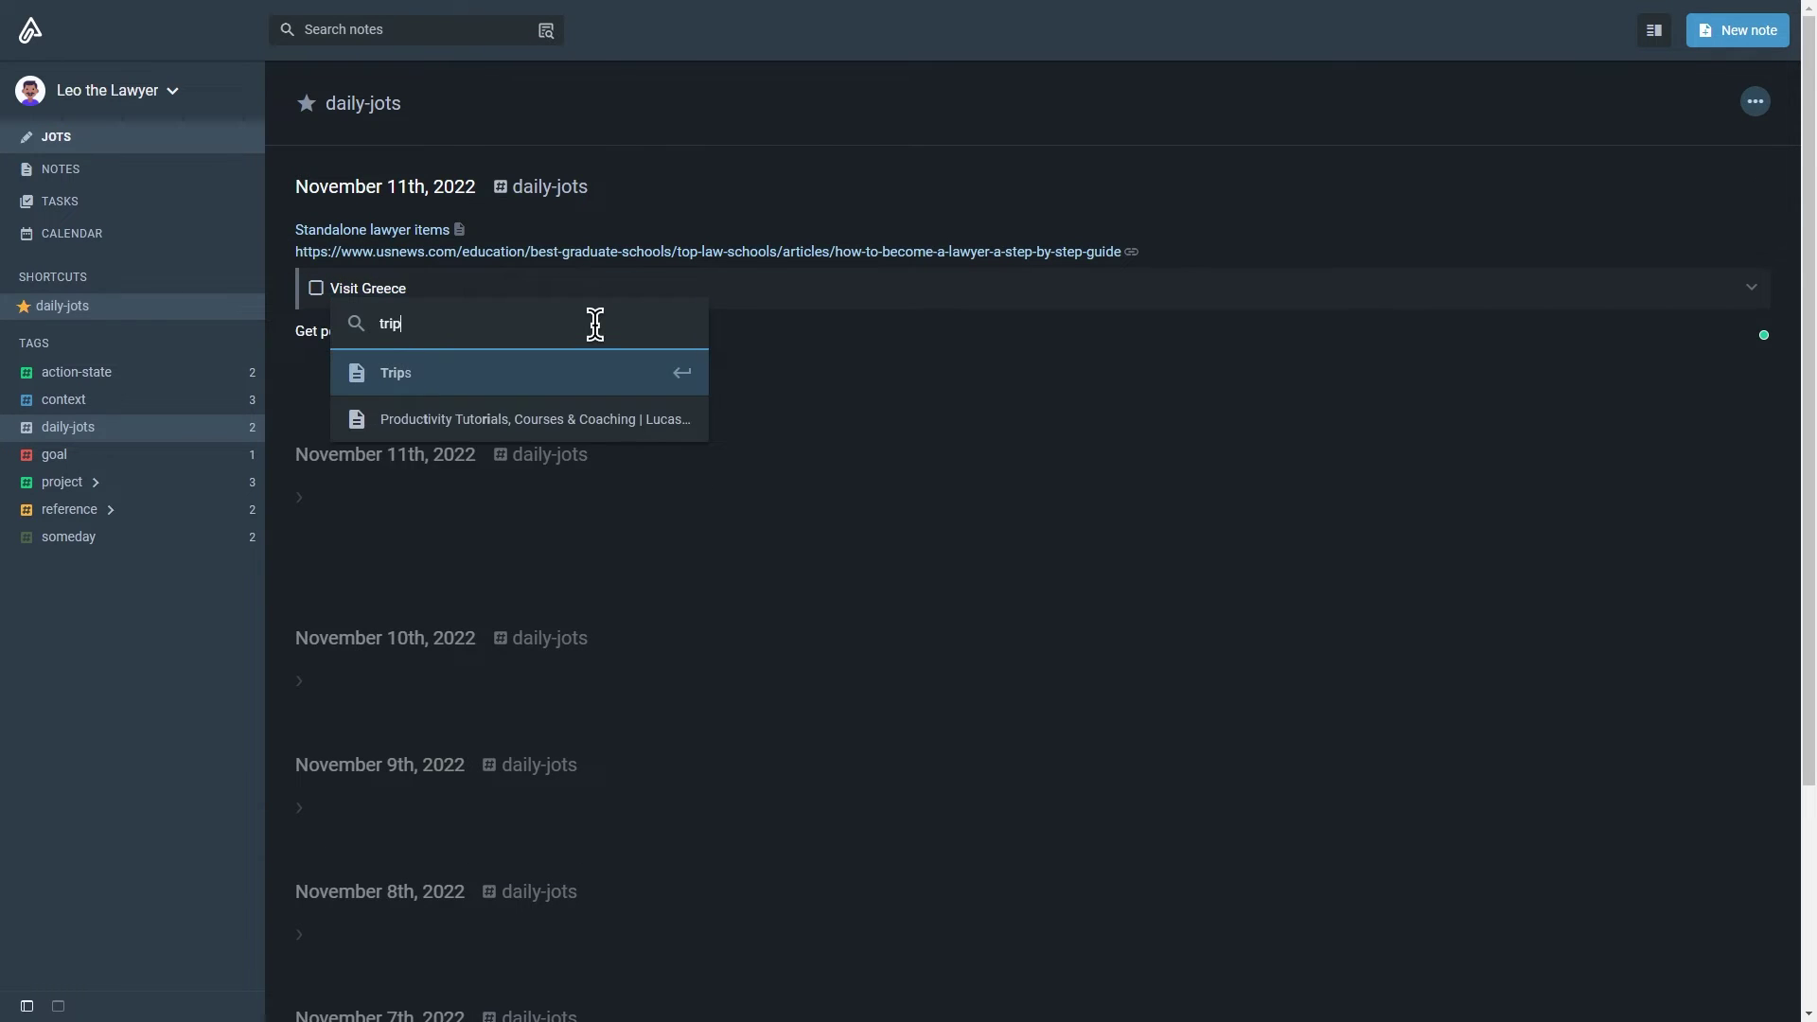
pyautogui.press('Return')
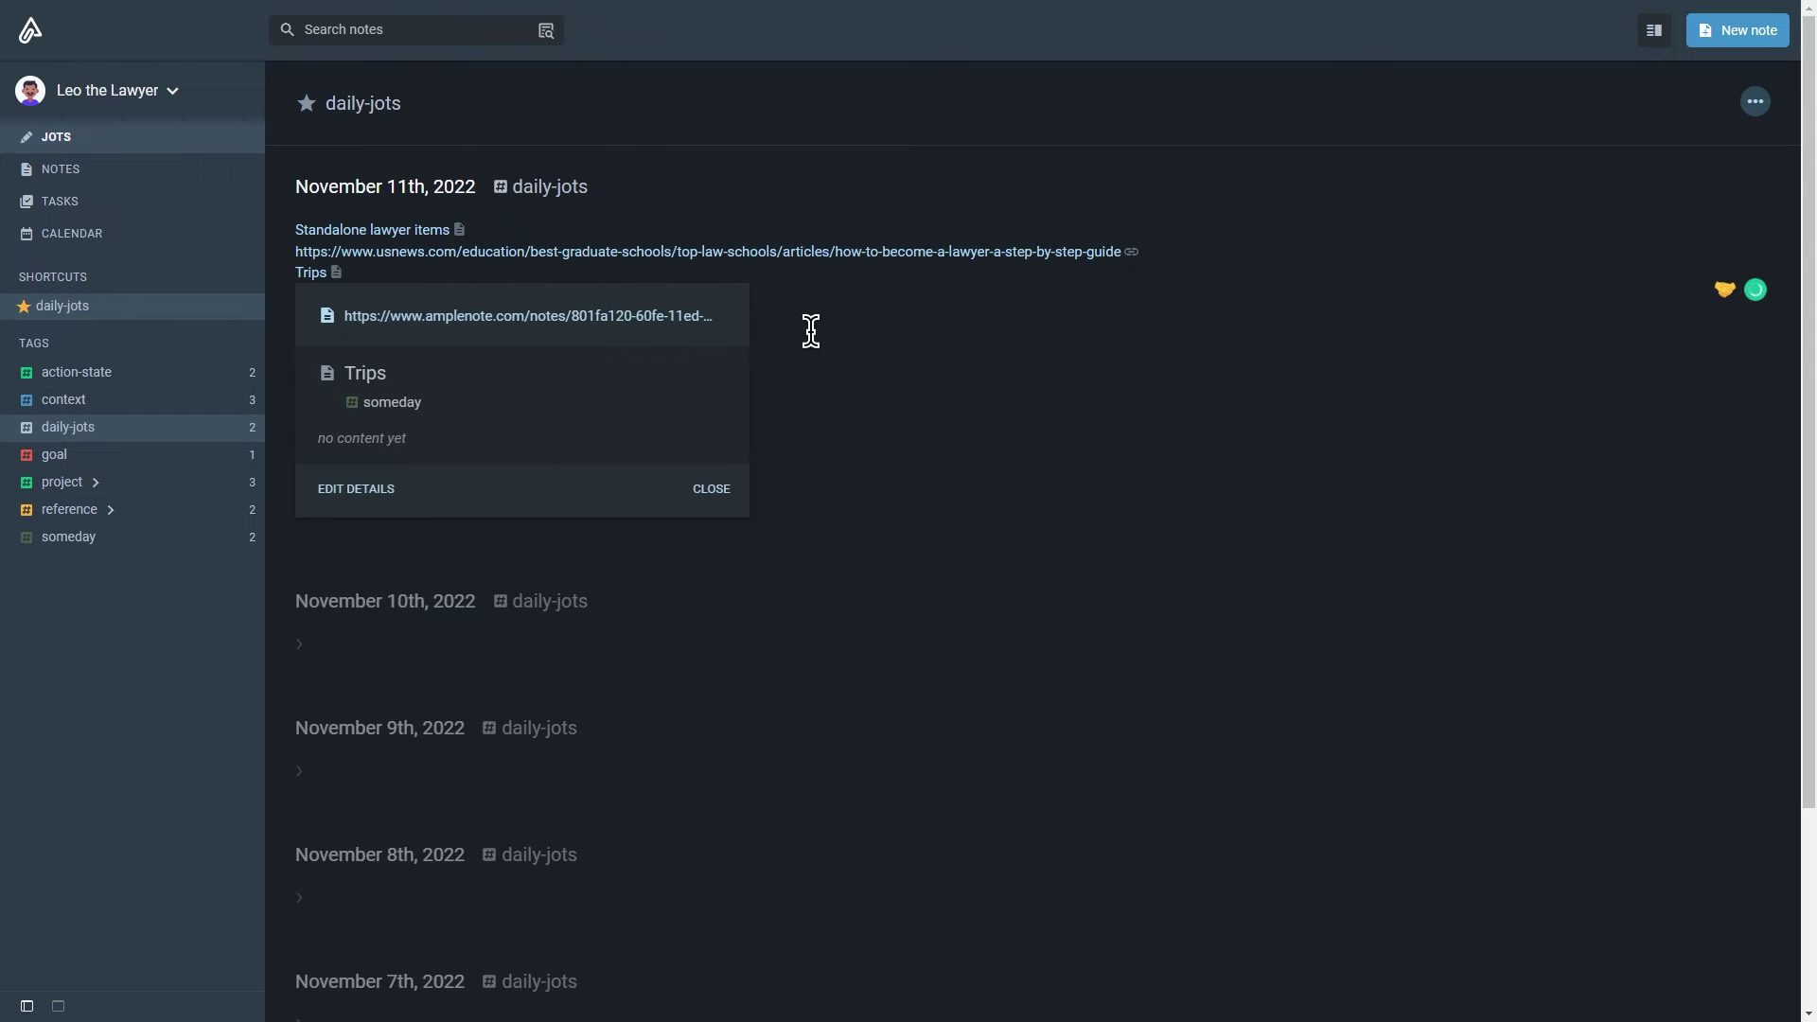
pyautogui.click(807, 329)
# Step: Move the lawyer guide URL into the Lawyer FAQ note
pyautogui.moveTo(1122, 251); pyautogui.dragTo(297, 253)
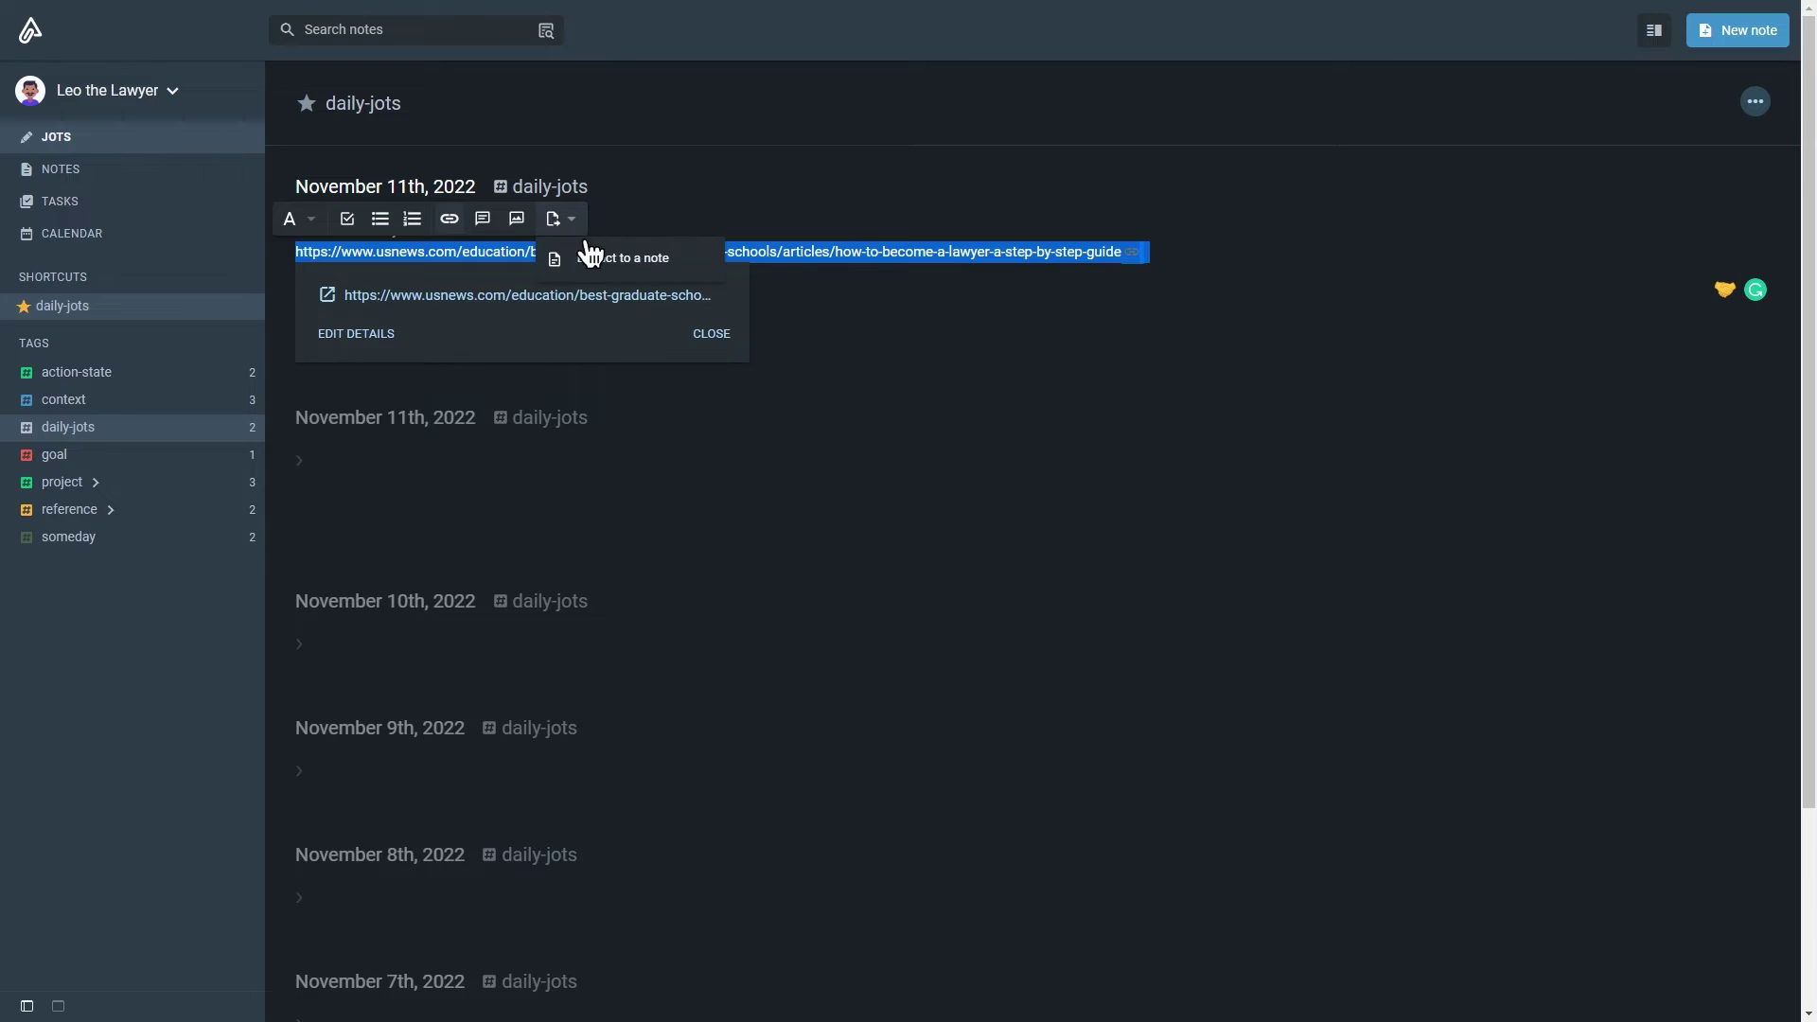
pyautogui.click(554, 219)
pyautogui.write('lawyer')
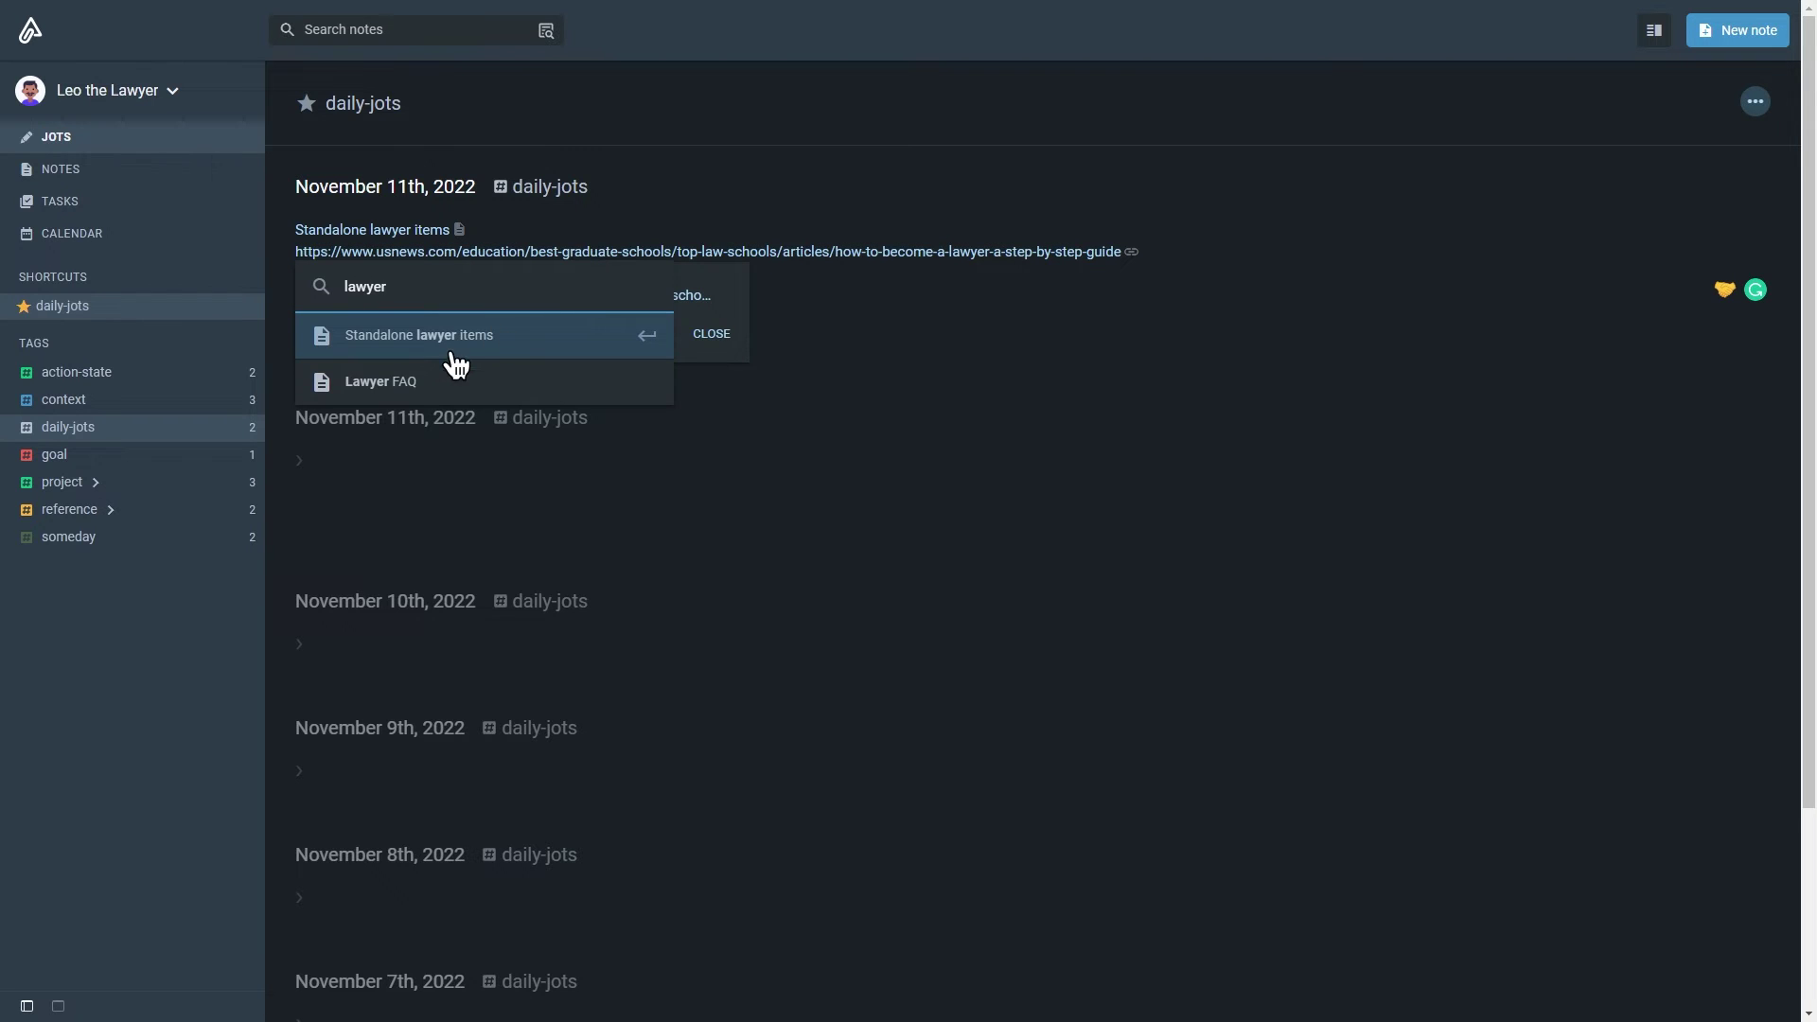
pyautogui.click(447, 381)
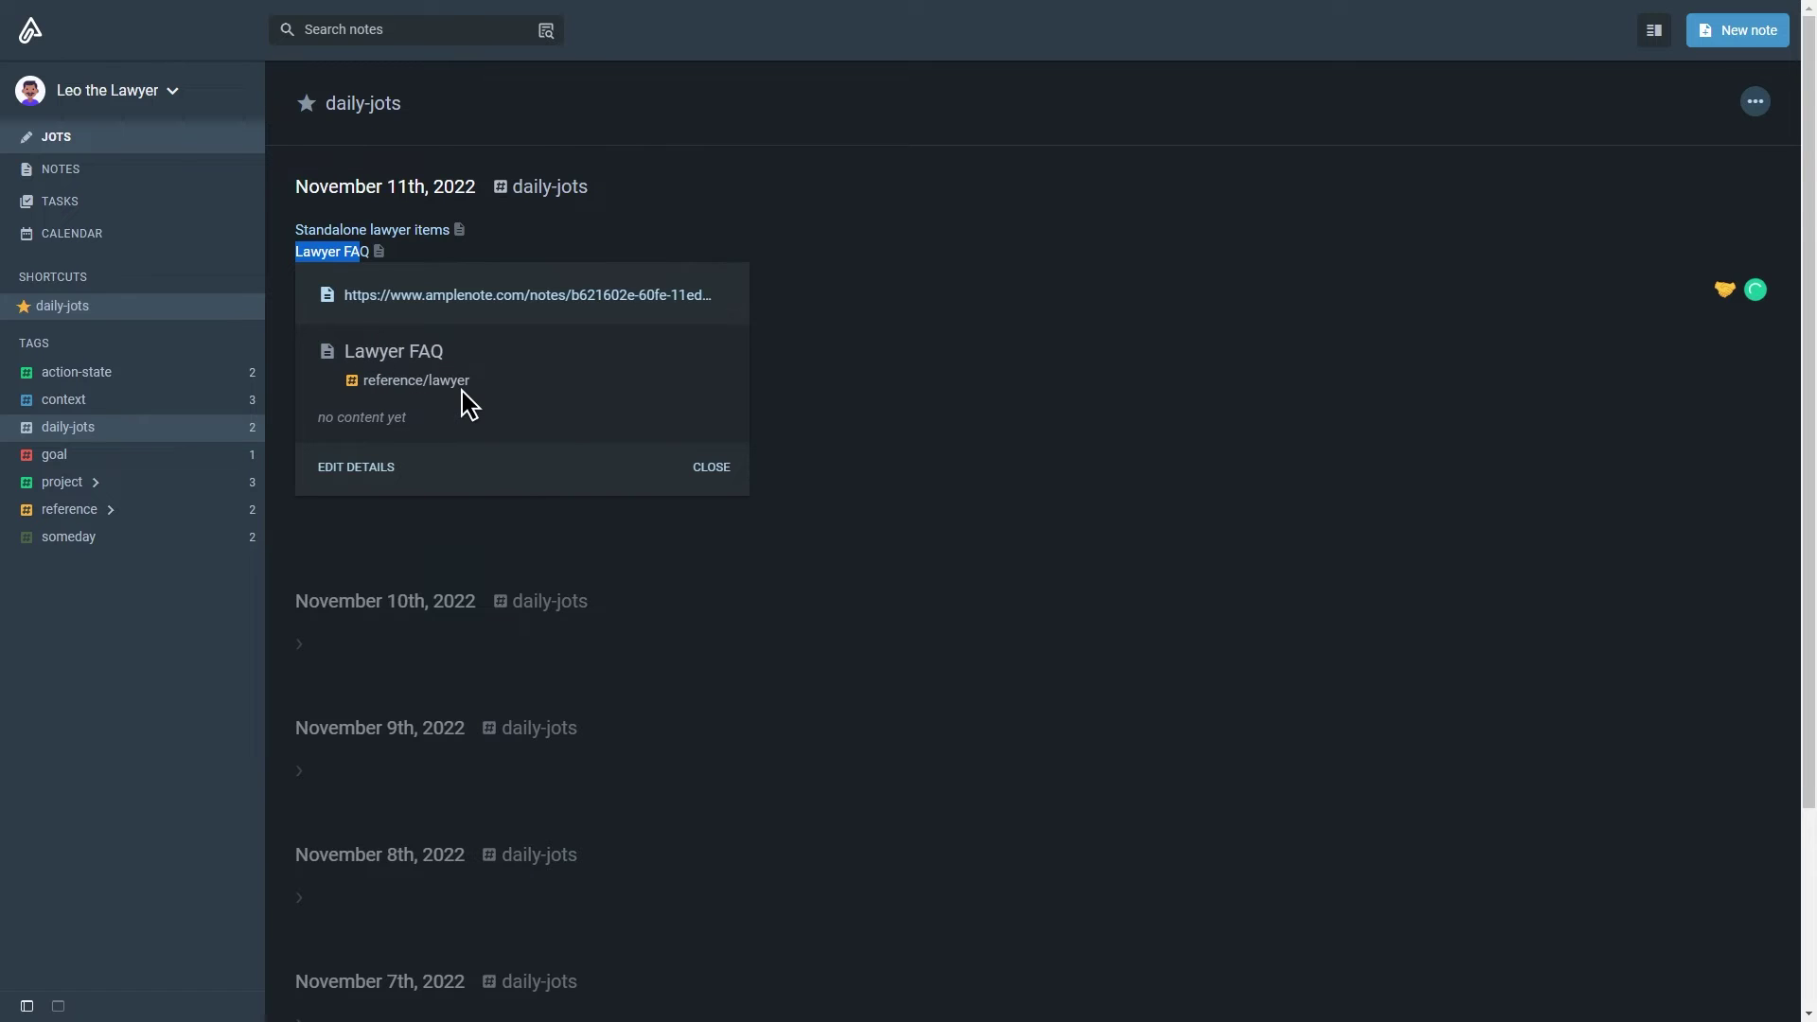
pyautogui.click(710, 466)
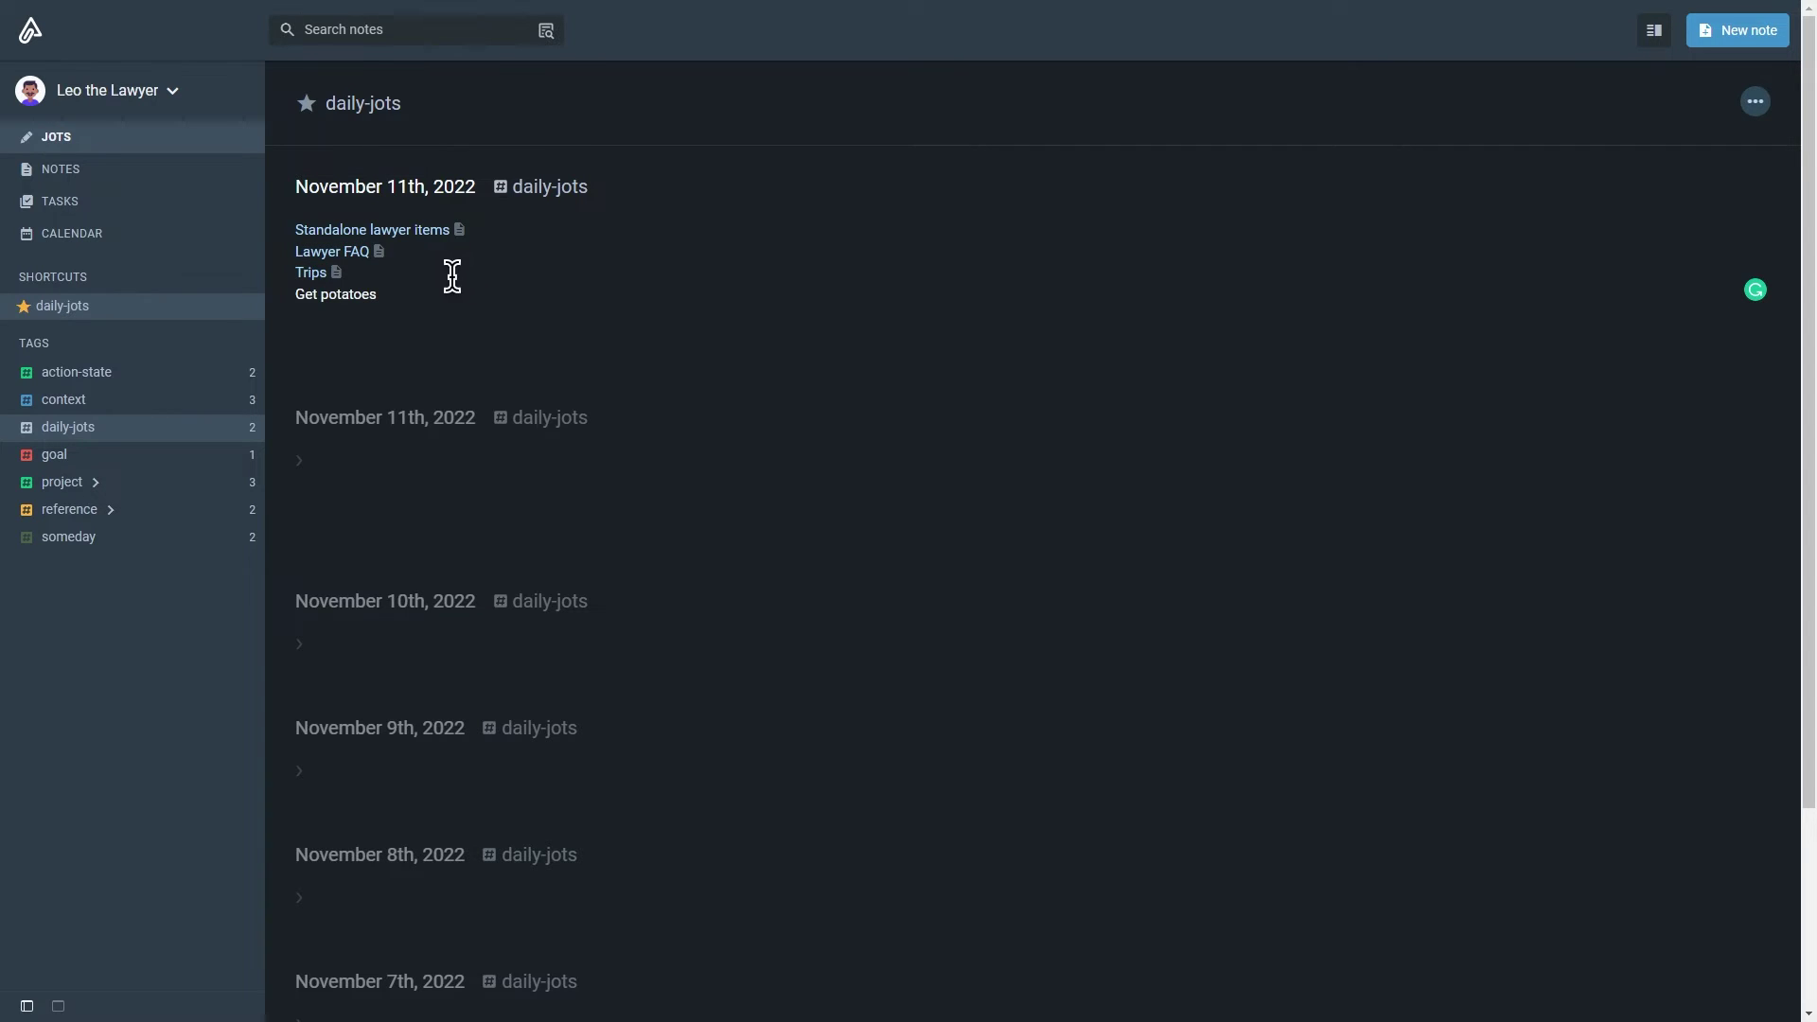
# Step: Select the jot's leftover note-link lines, previewing Standalone lawyer items
pyautogui.moveTo(352, 273); pyautogui.dragTo(295, 229)
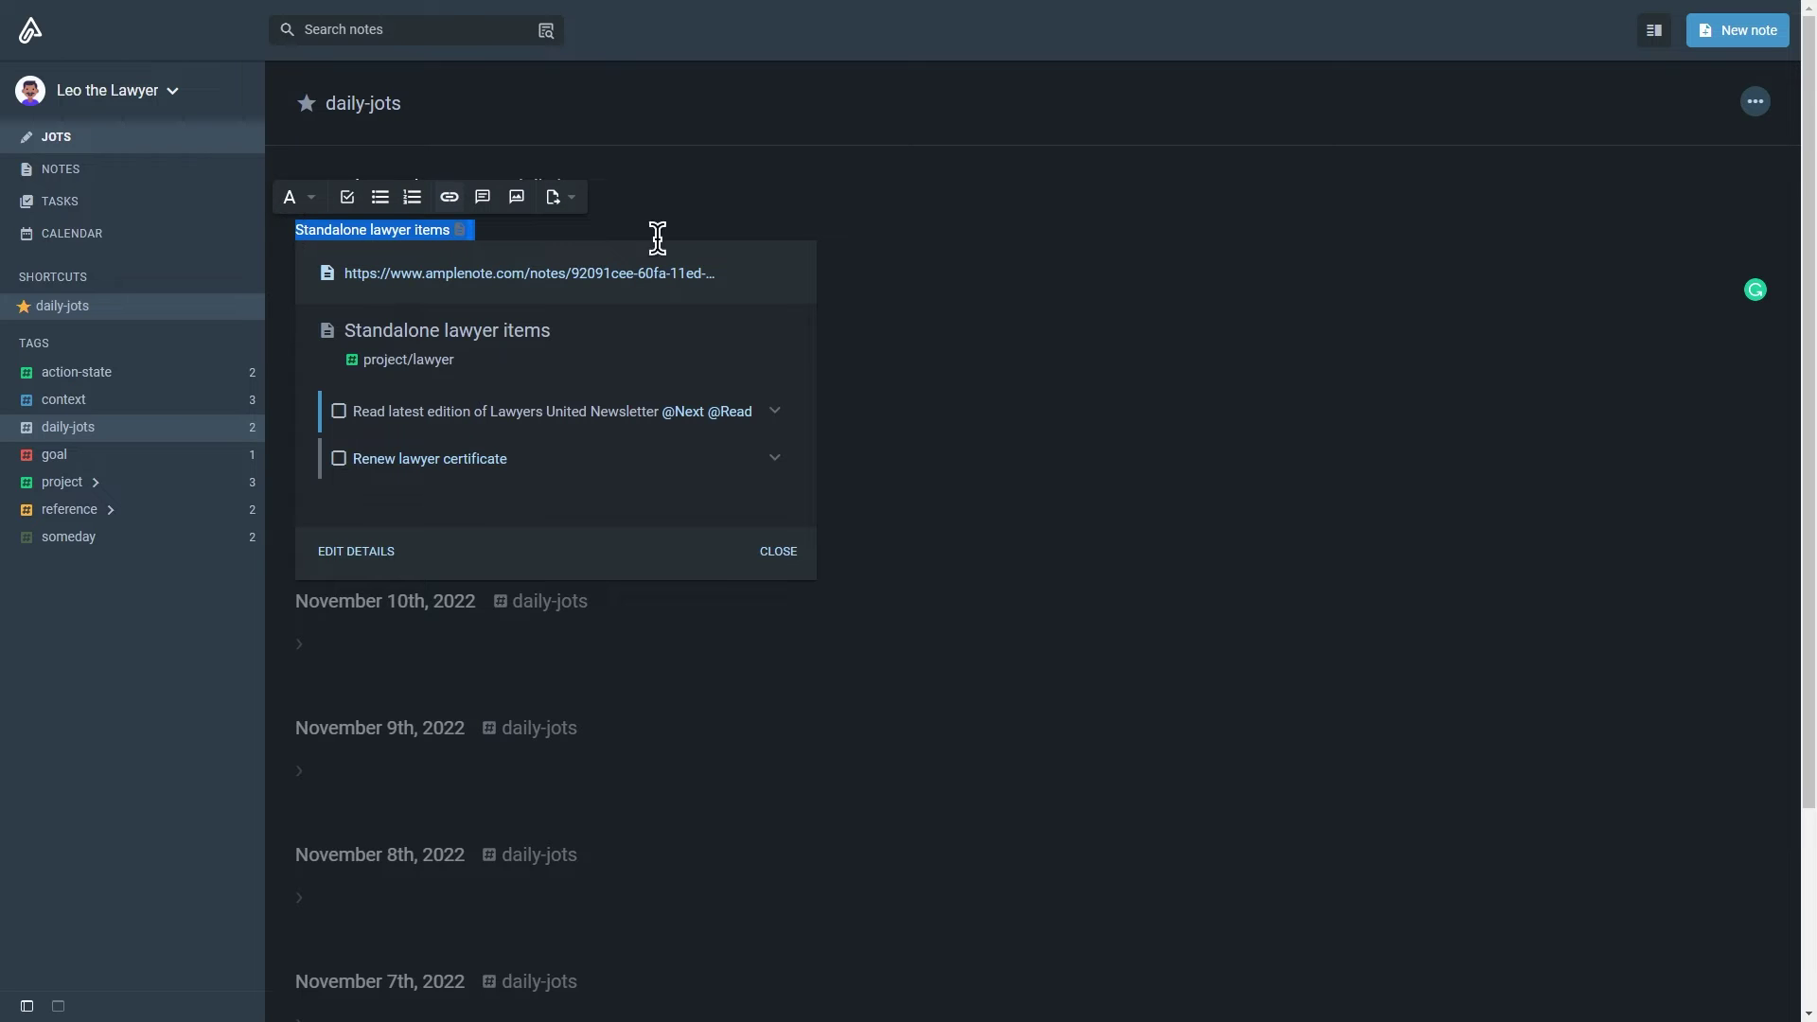
pyautogui.click(880, 259)
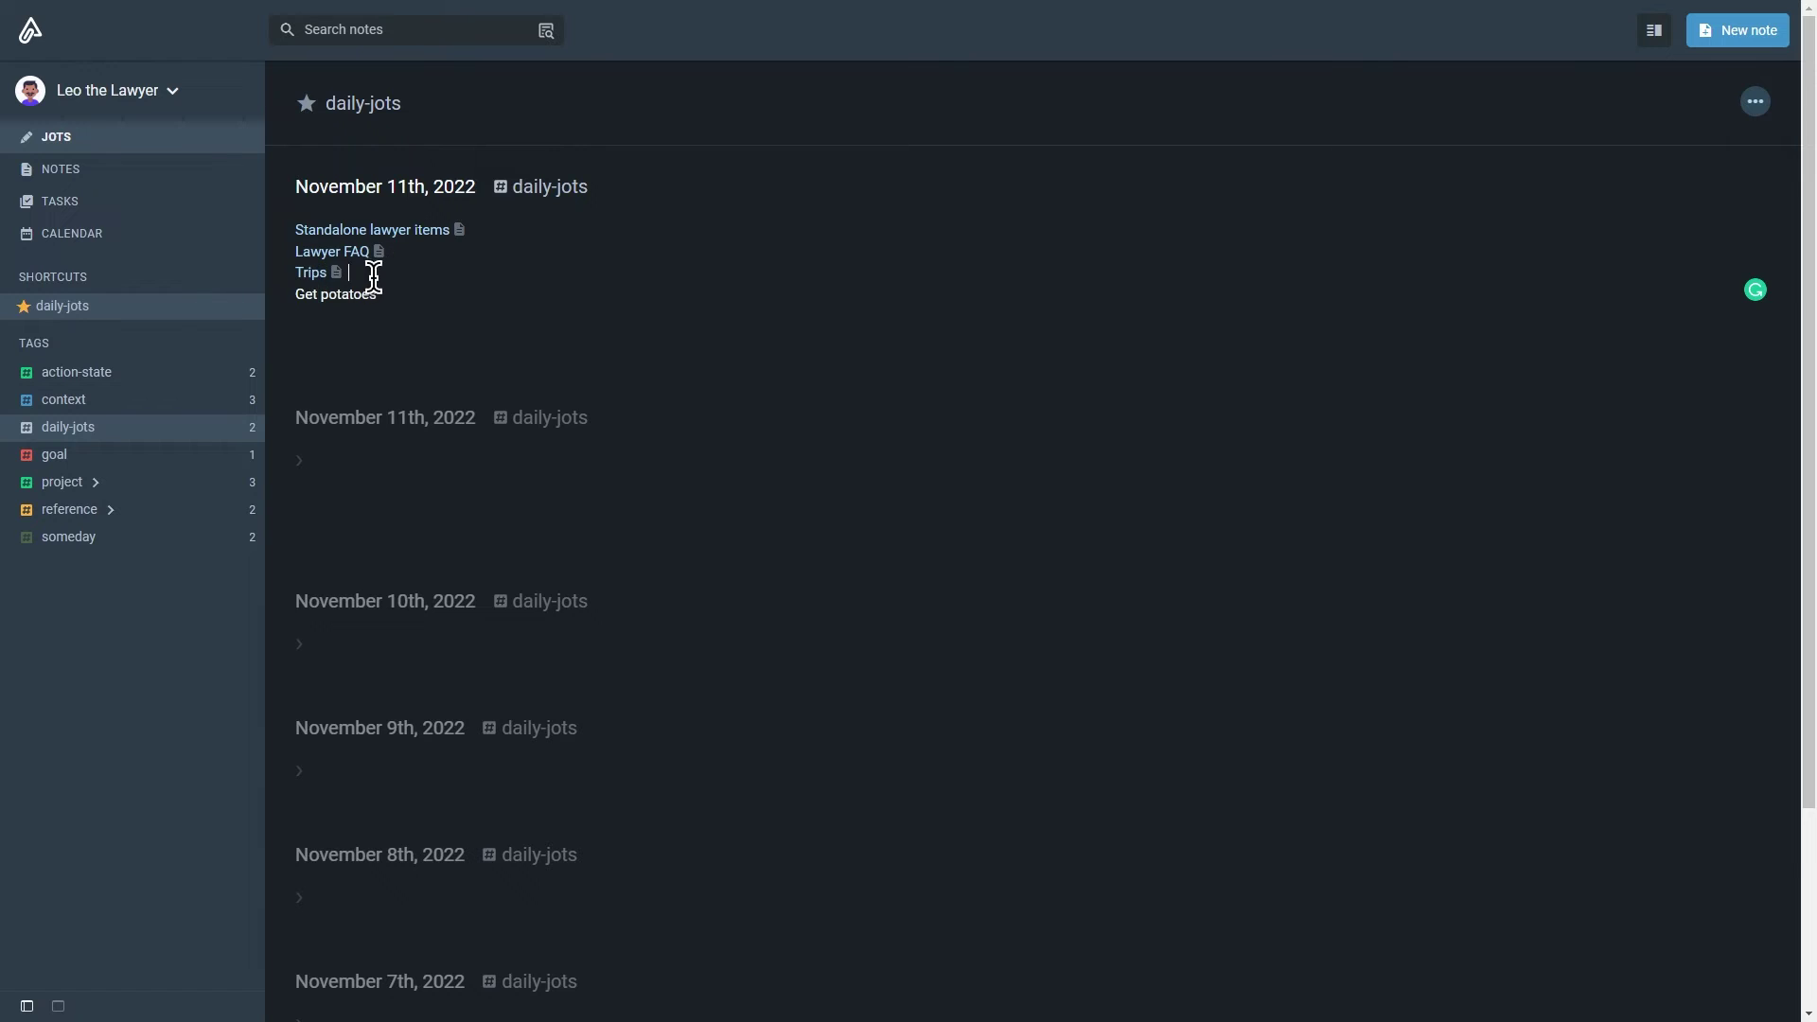
pyautogui.moveTo(462, 232); pyautogui.dragTo(287, 235)
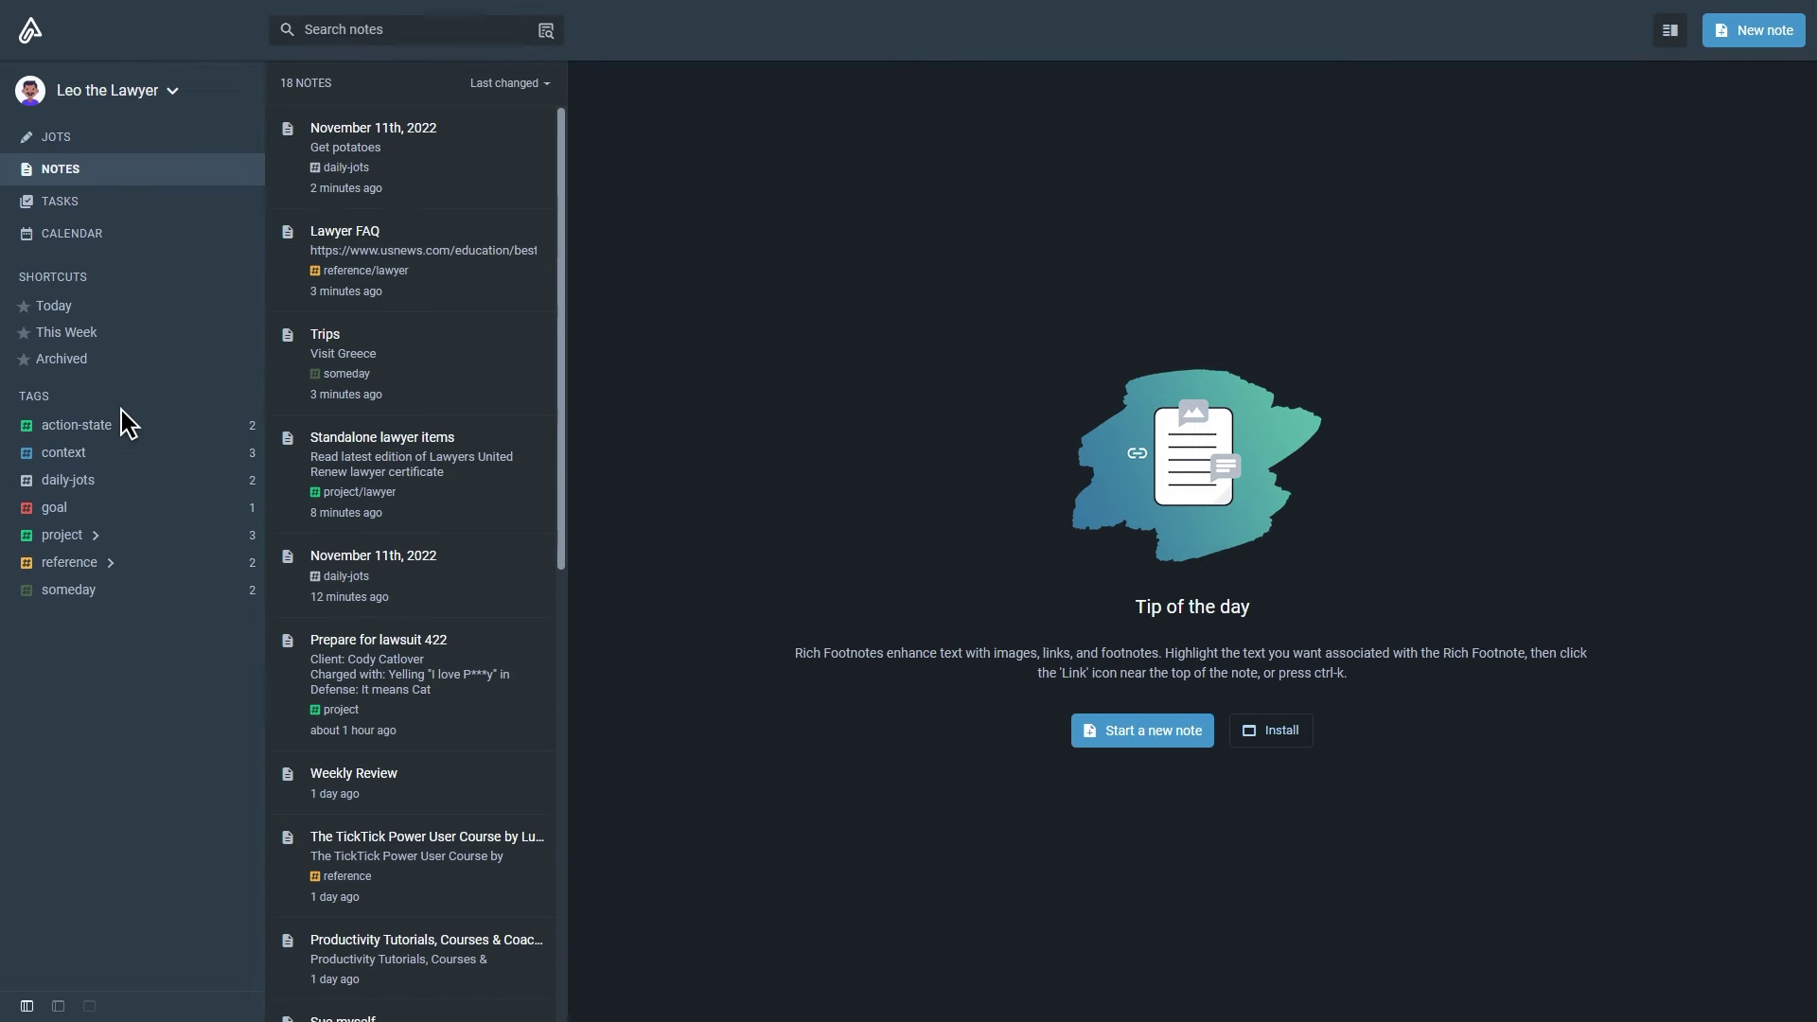
# Step: Review the notes tagged project, project/lawyer, goal and someday, then the template-tagged Weekly Review note
pyautogui.click(118, 540)
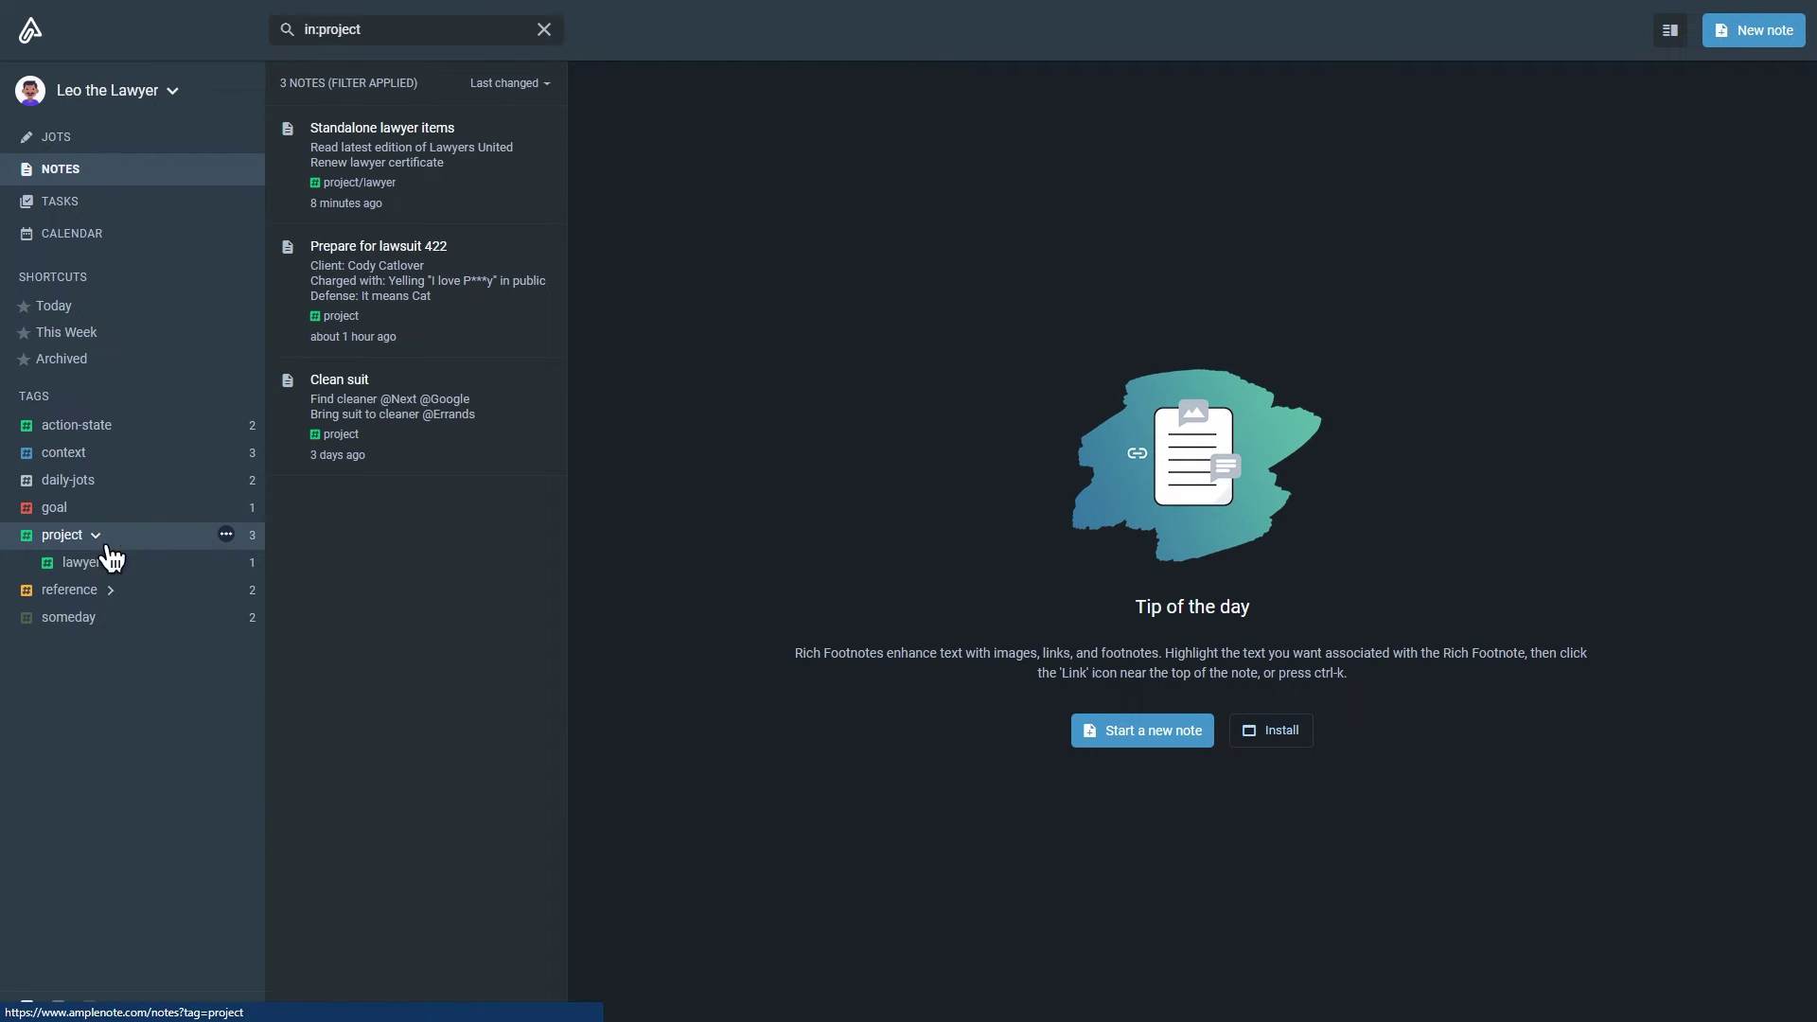
pyautogui.click(80, 562)
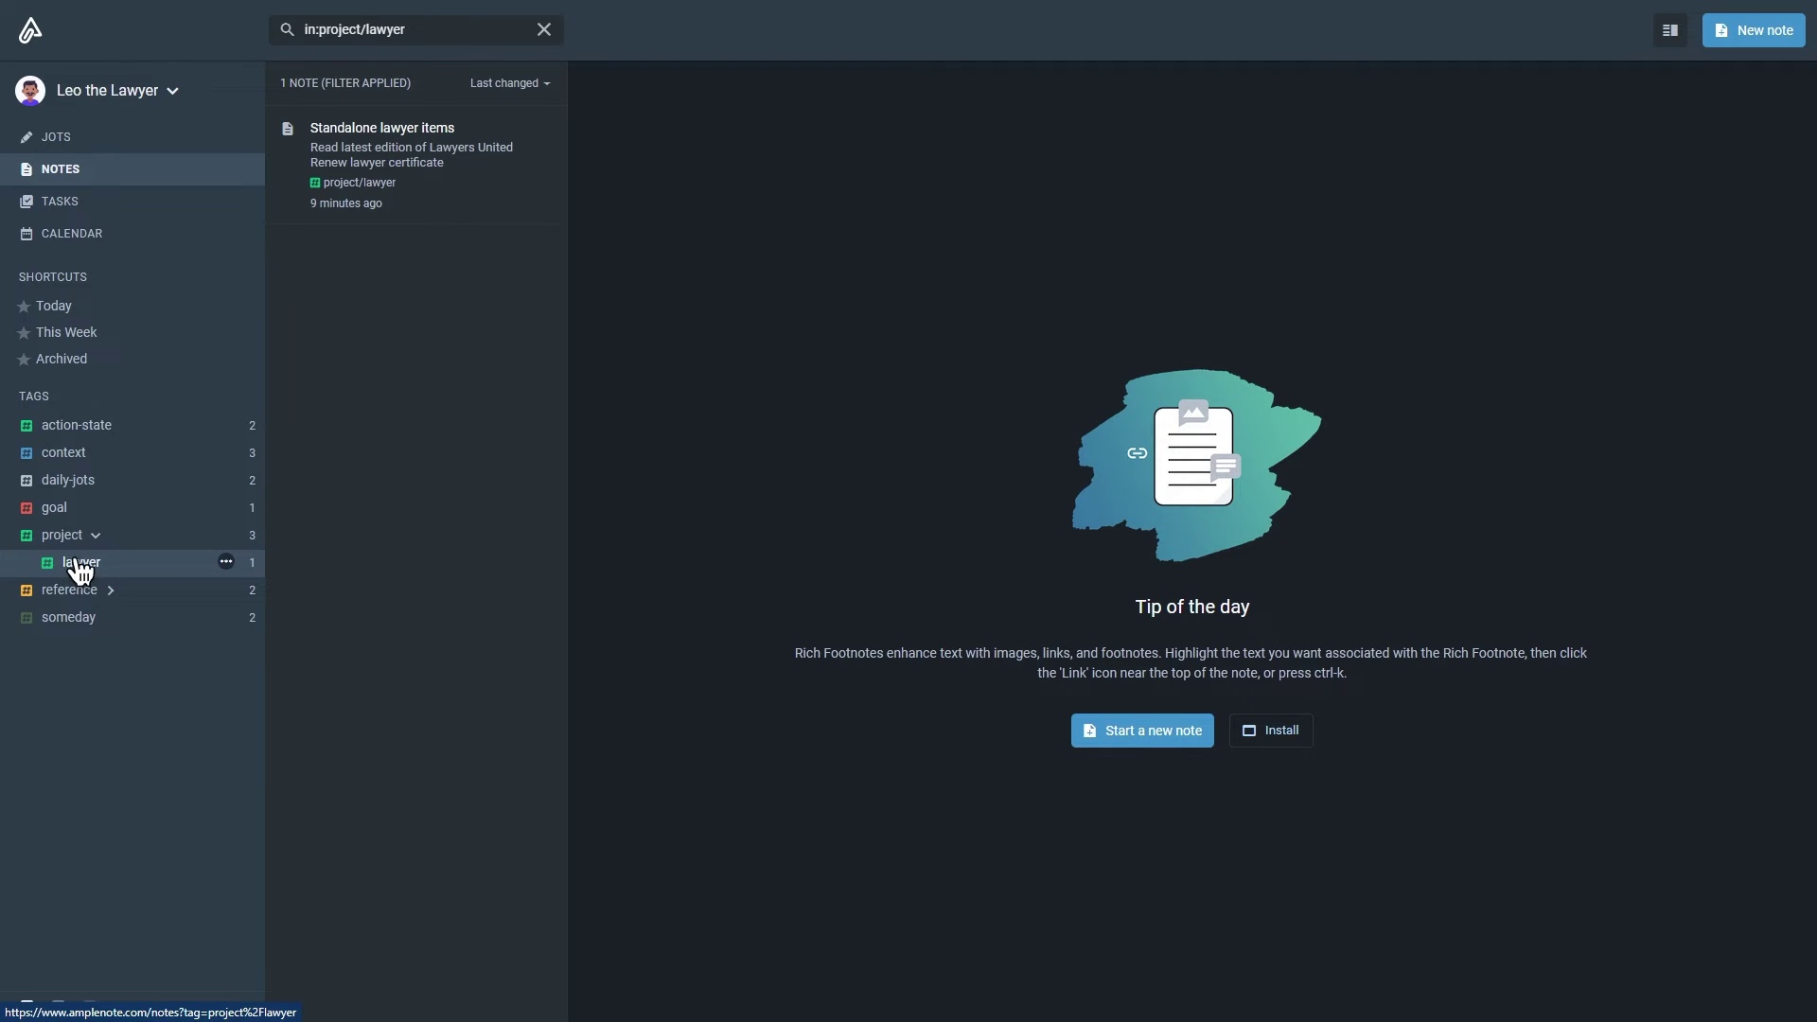
pyautogui.click(64, 536)
pyautogui.click(58, 509)
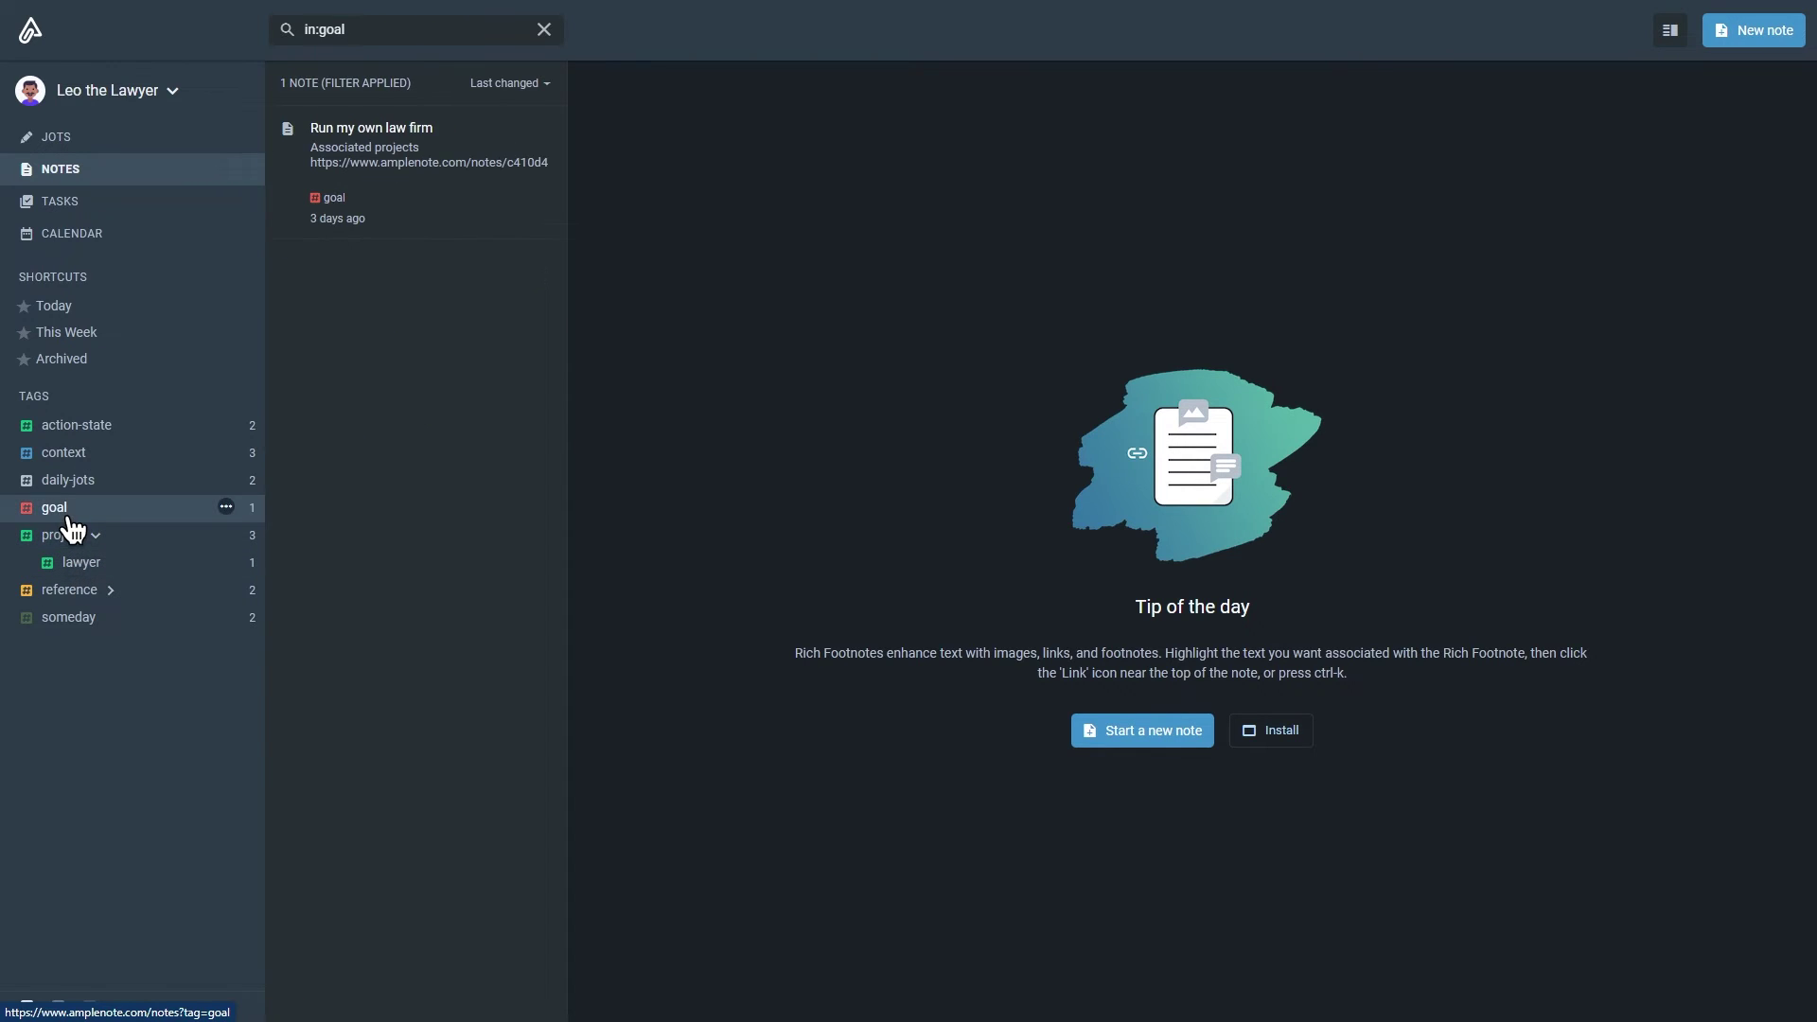
pyautogui.click(69, 617)
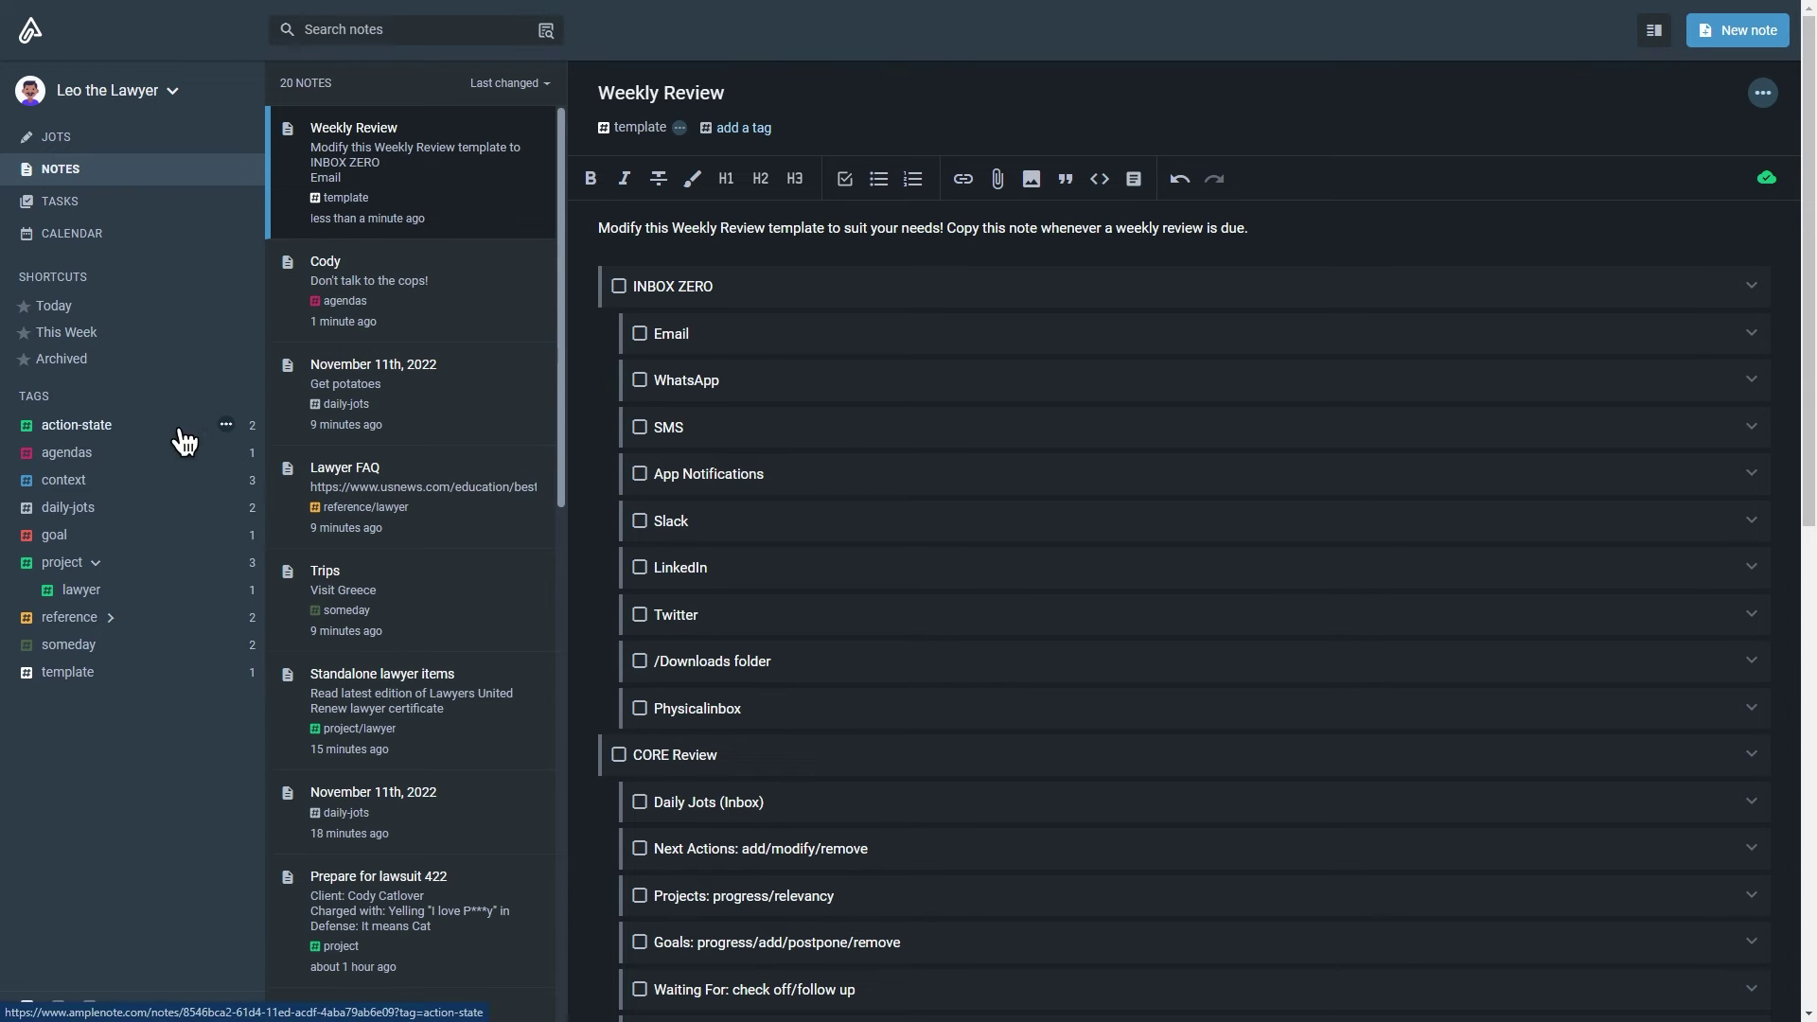
pyautogui.click(150, 673)
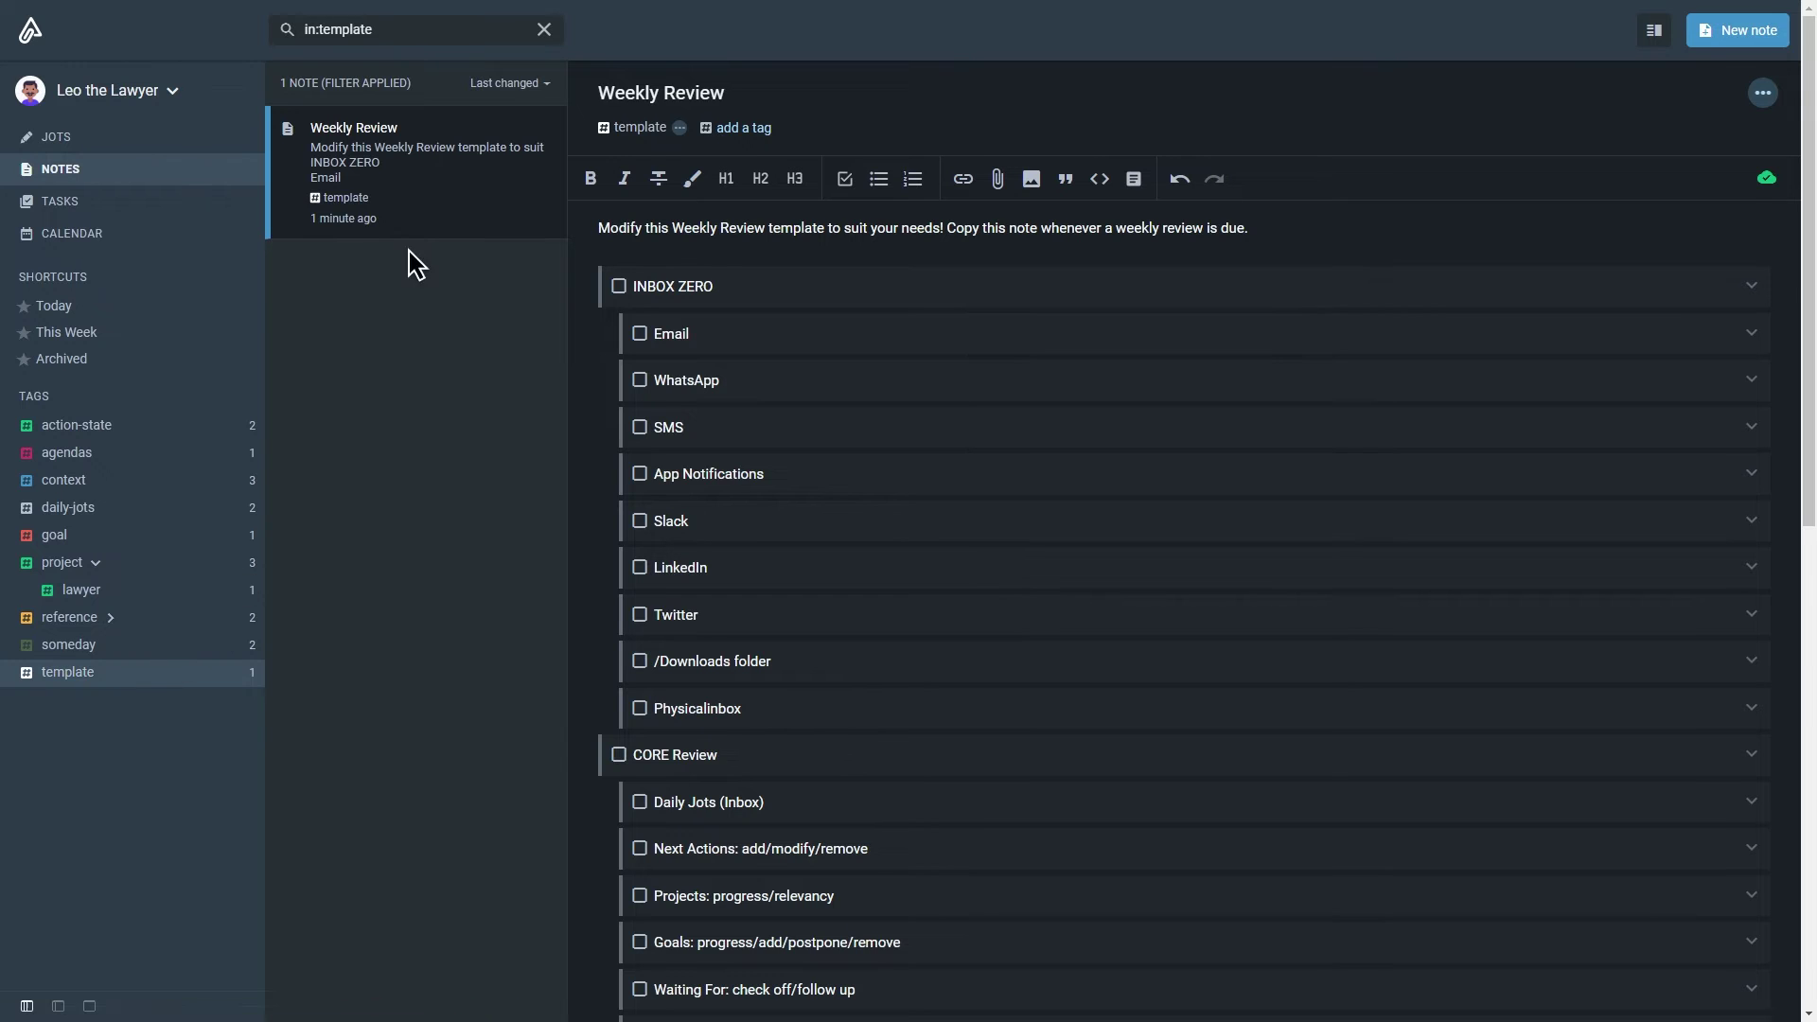
pyautogui.scroll(-3, 1249, 243)
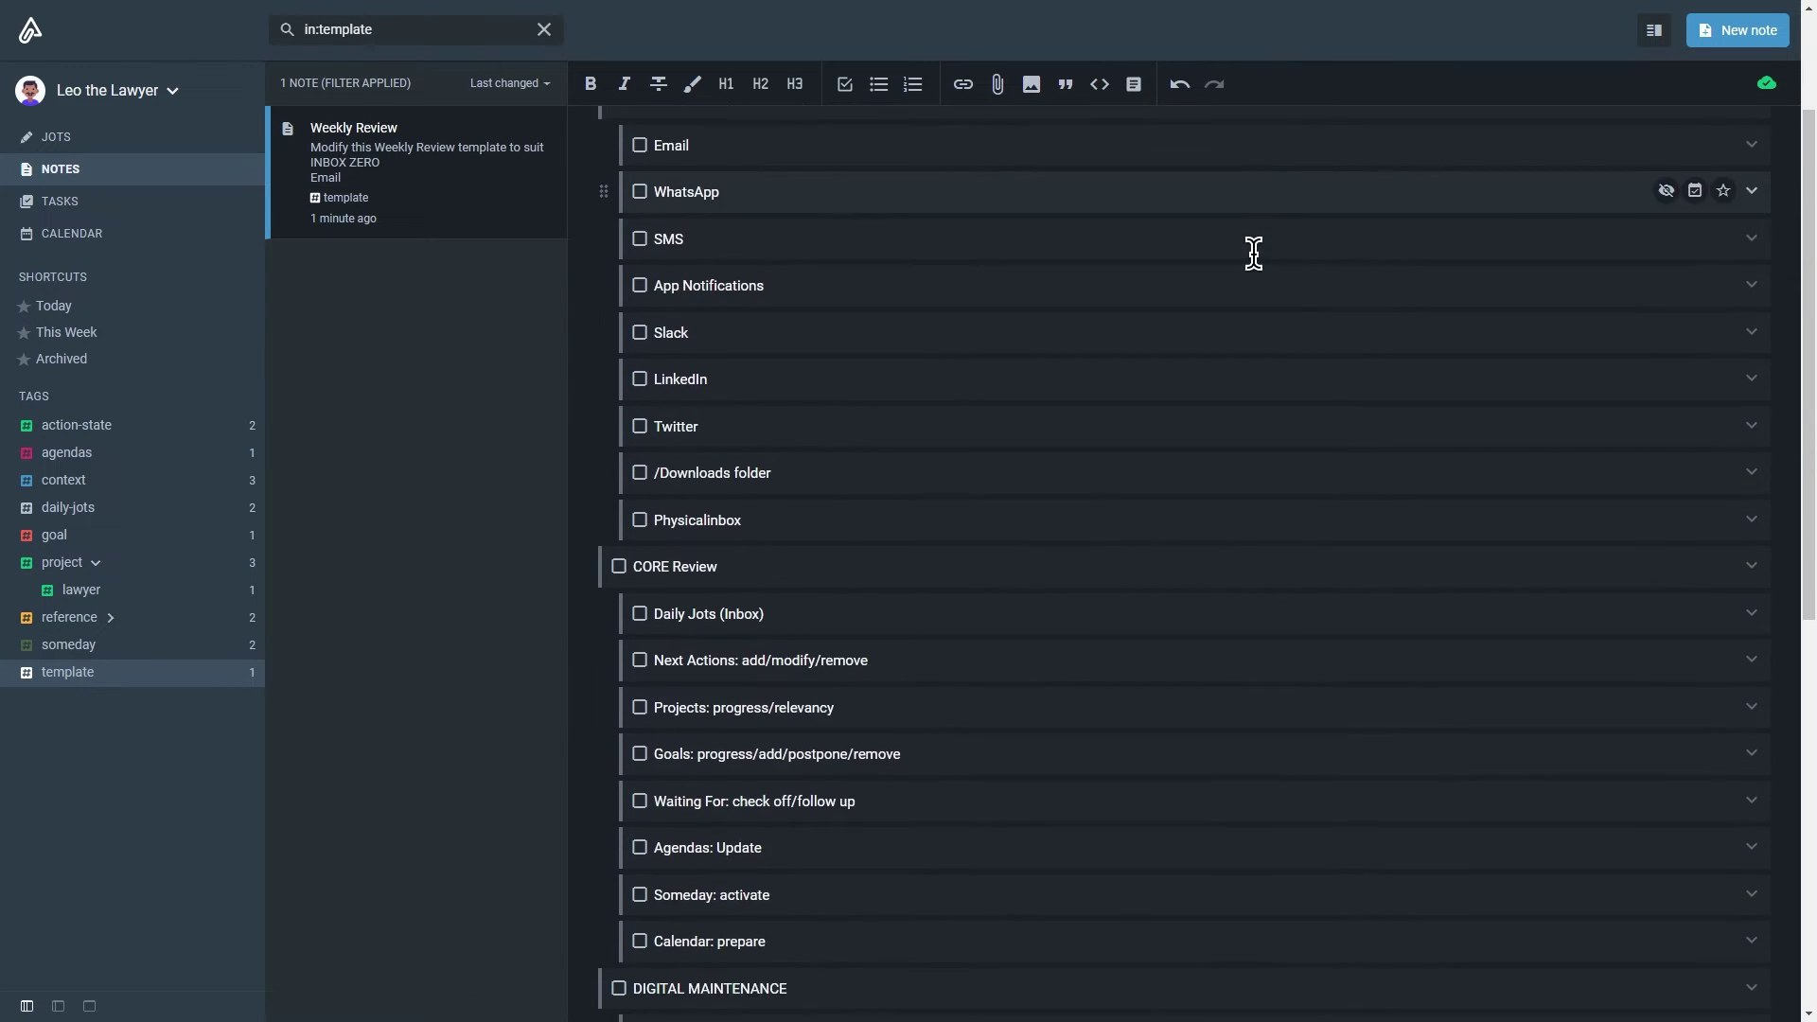
pyautogui.scroll(-2, 1249, 242)
pyautogui.scroll(-2, 1238, 270)
pyautogui.scroll(-3, 1239, 270)
pyautogui.scroll(-3, 1238, 270)
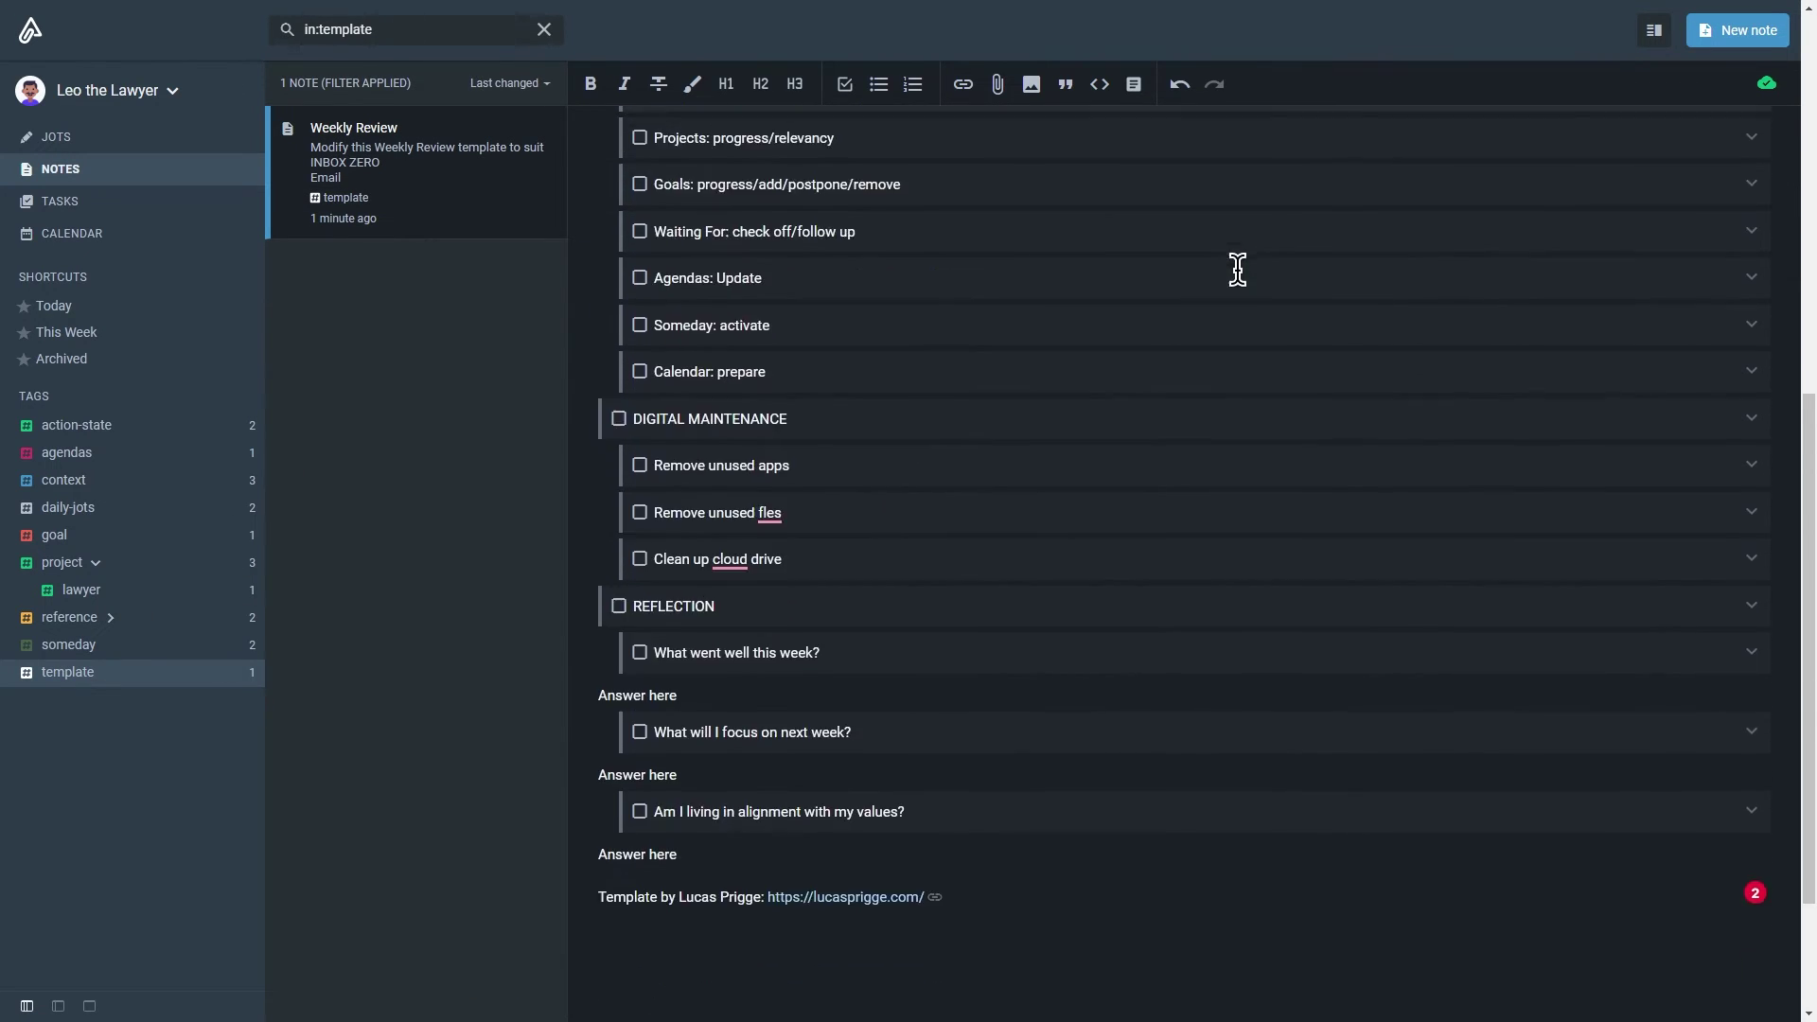
pyautogui.scroll(-2, 1238, 270)
pyautogui.scroll(1, 1239, 270)
pyautogui.scroll(4, 1238, 271)
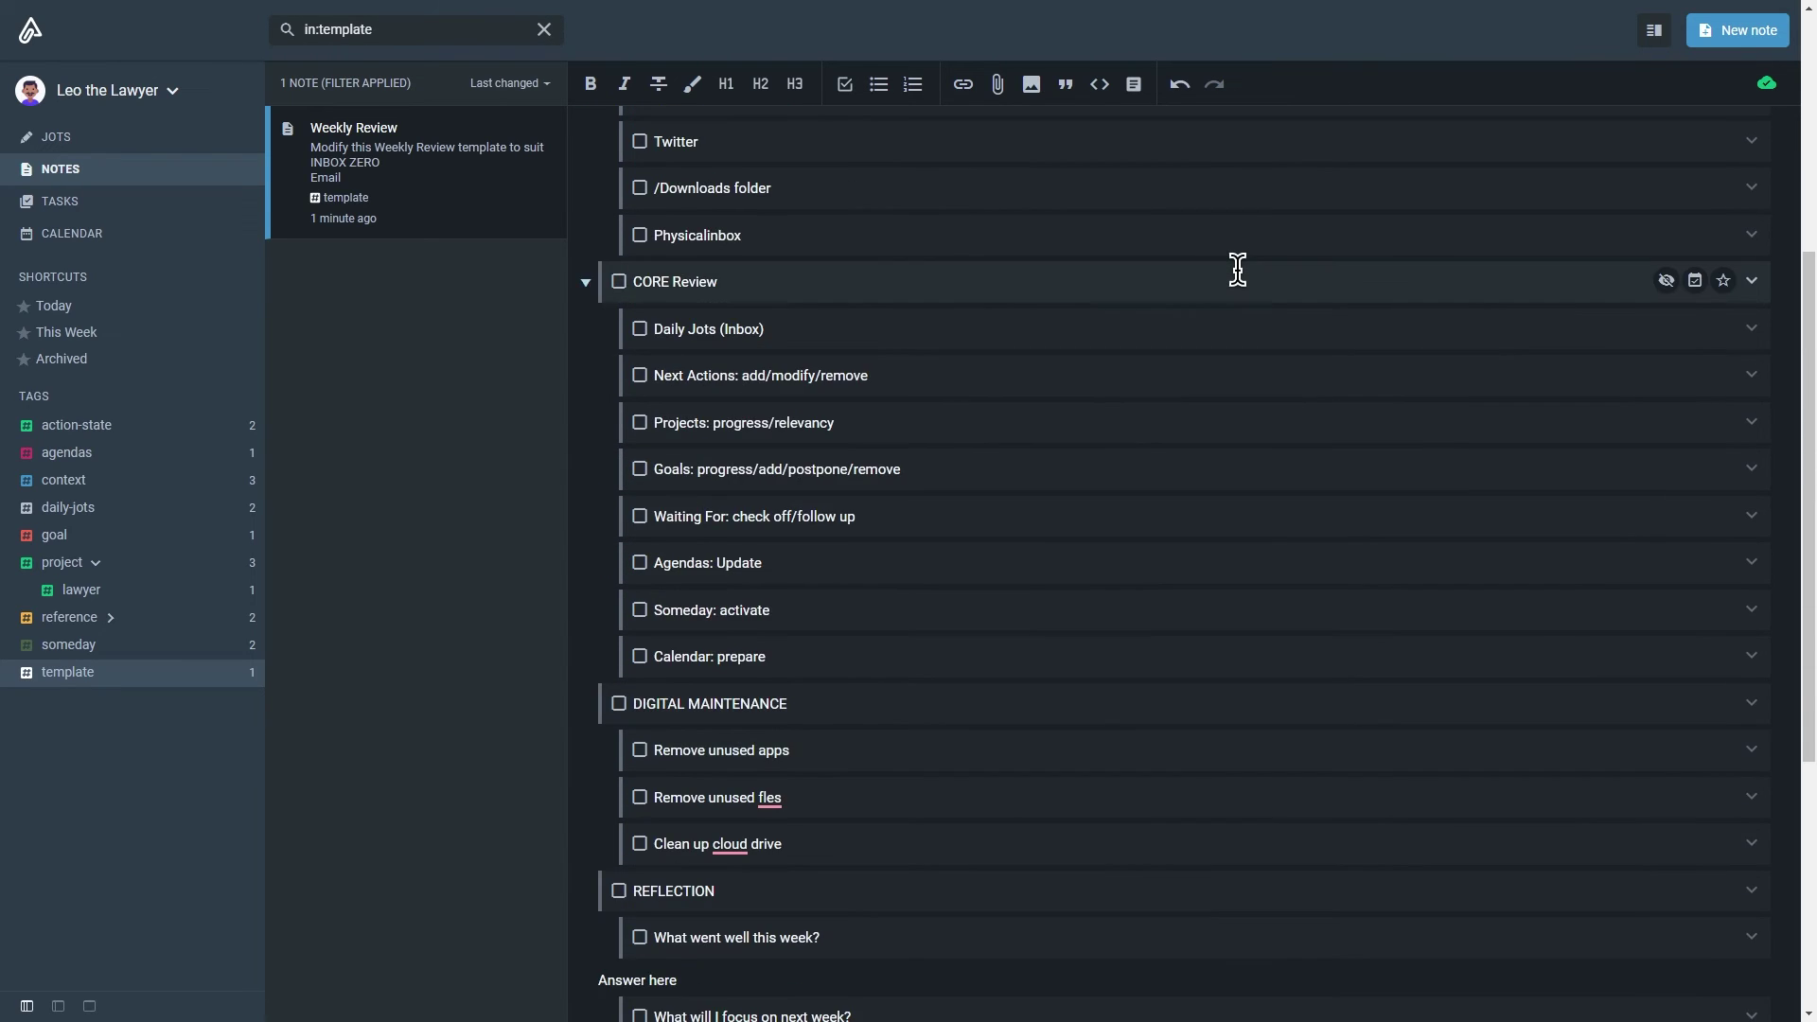
pyautogui.scroll(3, 1238, 270)
pyautogui.scroll(3, 1238, 270)
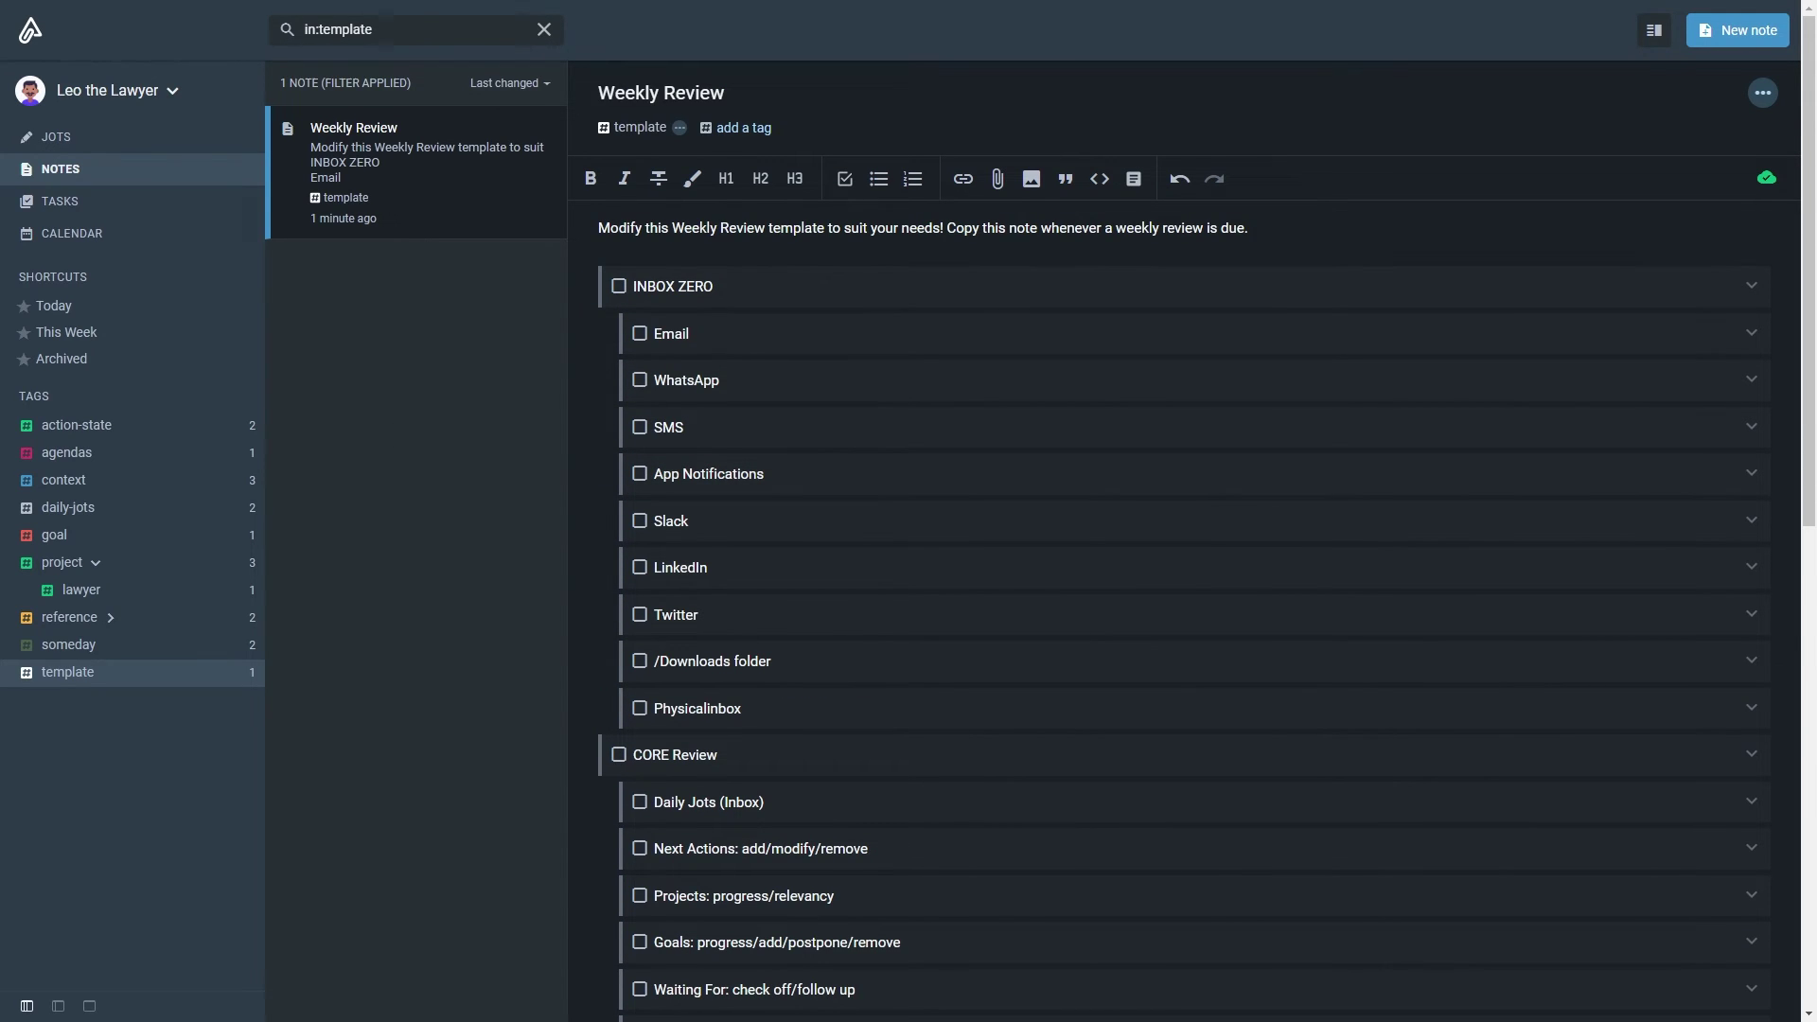
# Step: Clear the tag filter, search for 'cody', and open Prepare for lawsuit 422 and the Cody note
pyautogui.click(544, 28)
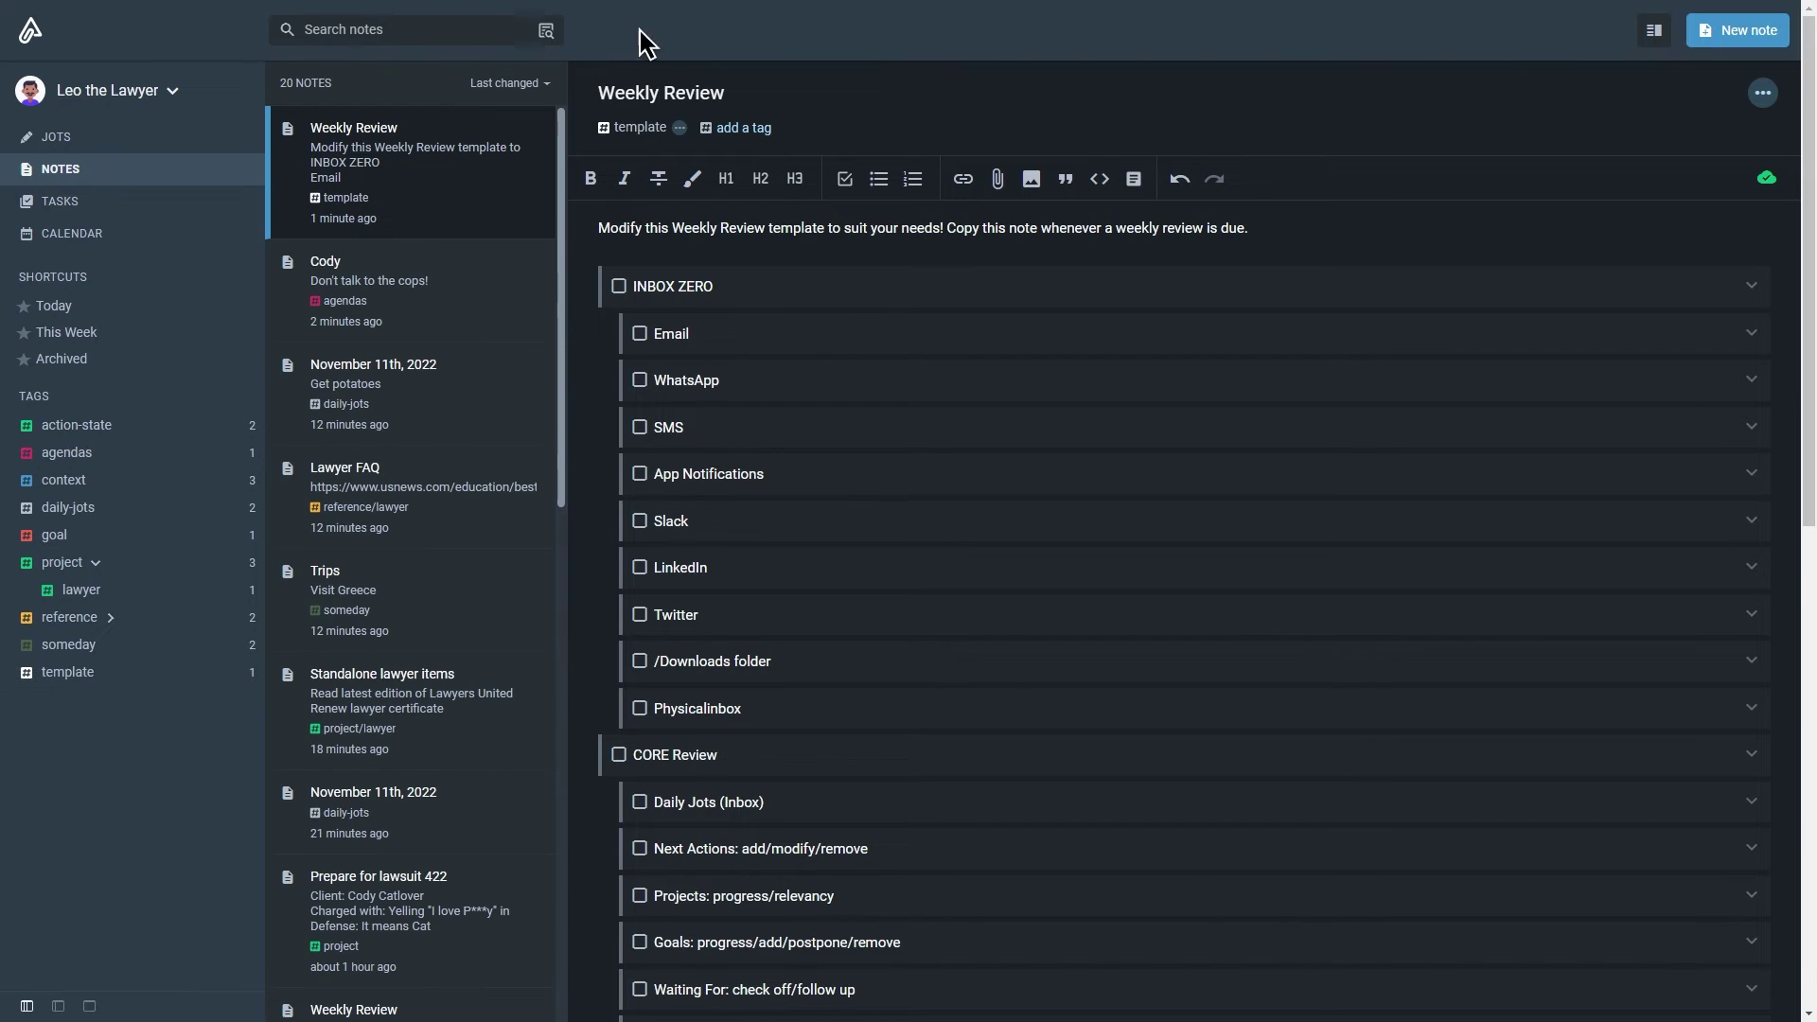
pyautogui.click(426, 29)
pyautogui.write('cody')
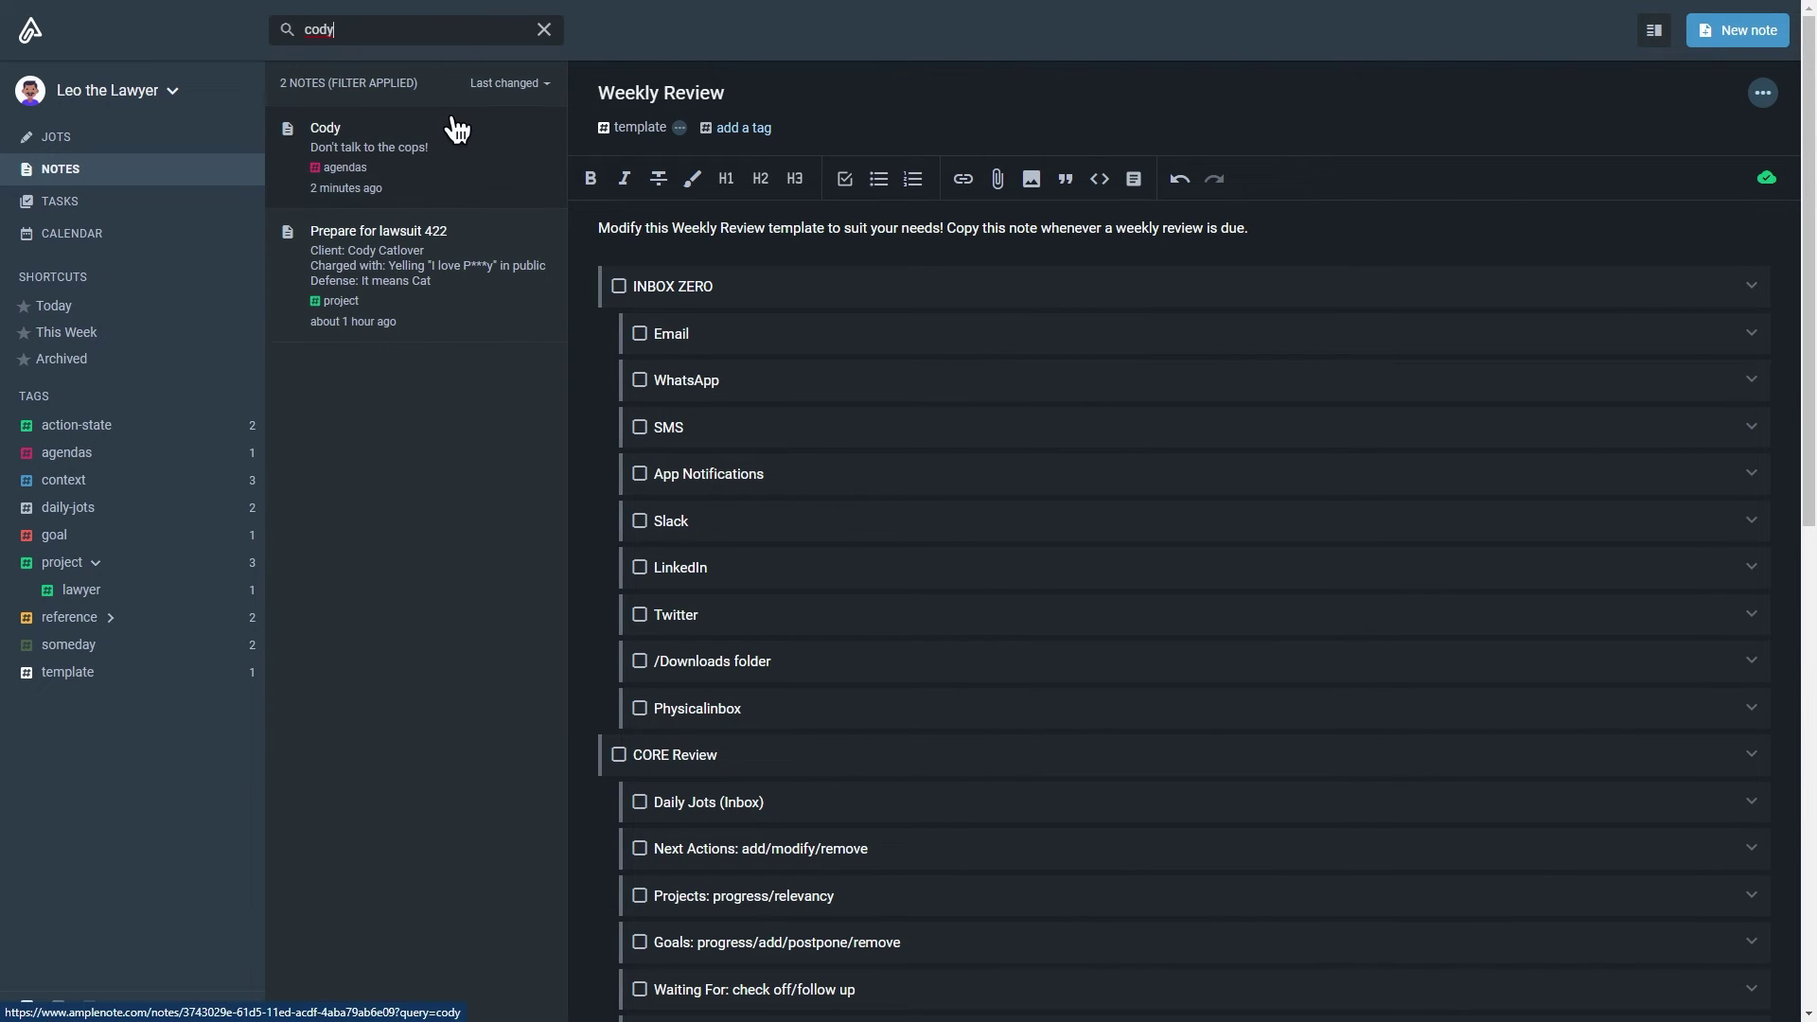
pyautogui.click(461, 254)
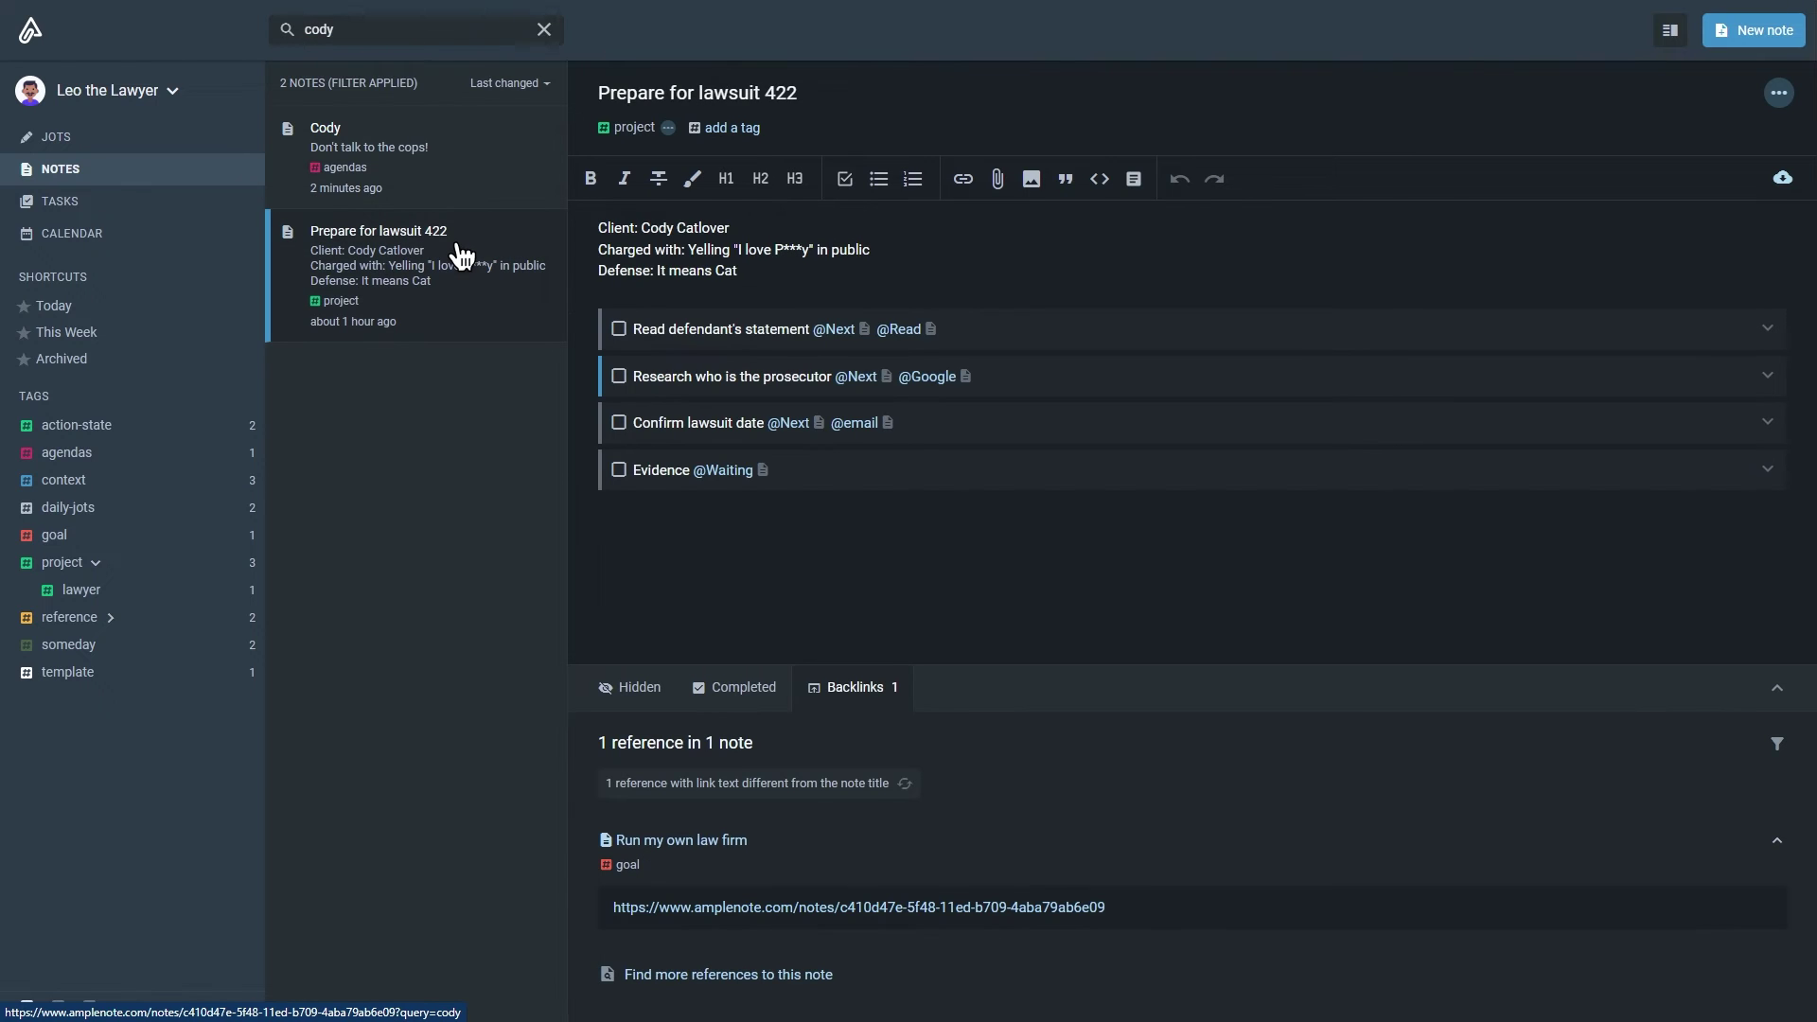
pyautogui.doubleClick(636, 227)
pyautogui.click(348, 138)
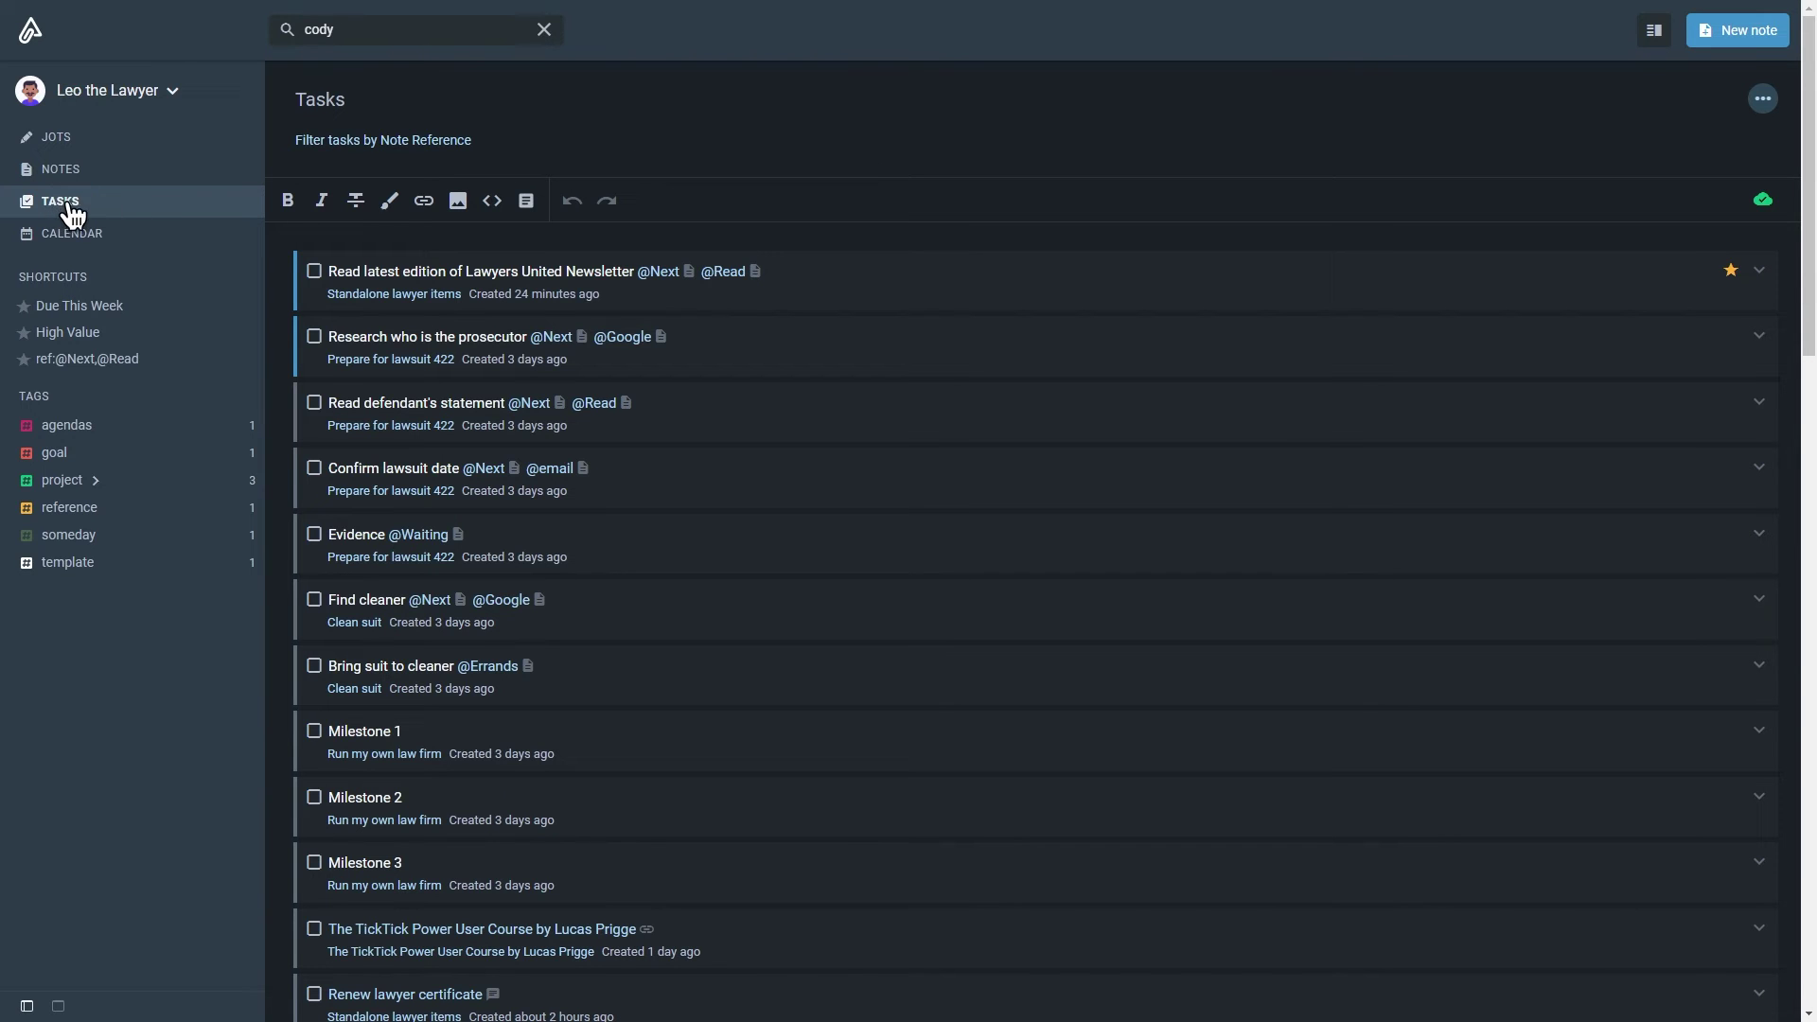
pyautogui.moveTo(660, 337)
pyautogui.scroll(-5, 676, 347)
pyautogui.scroll(-5, 677, 347)
pyautogui.scroll(-5, 676, 347)
pyautogui.scroll(-5, 677, 347)
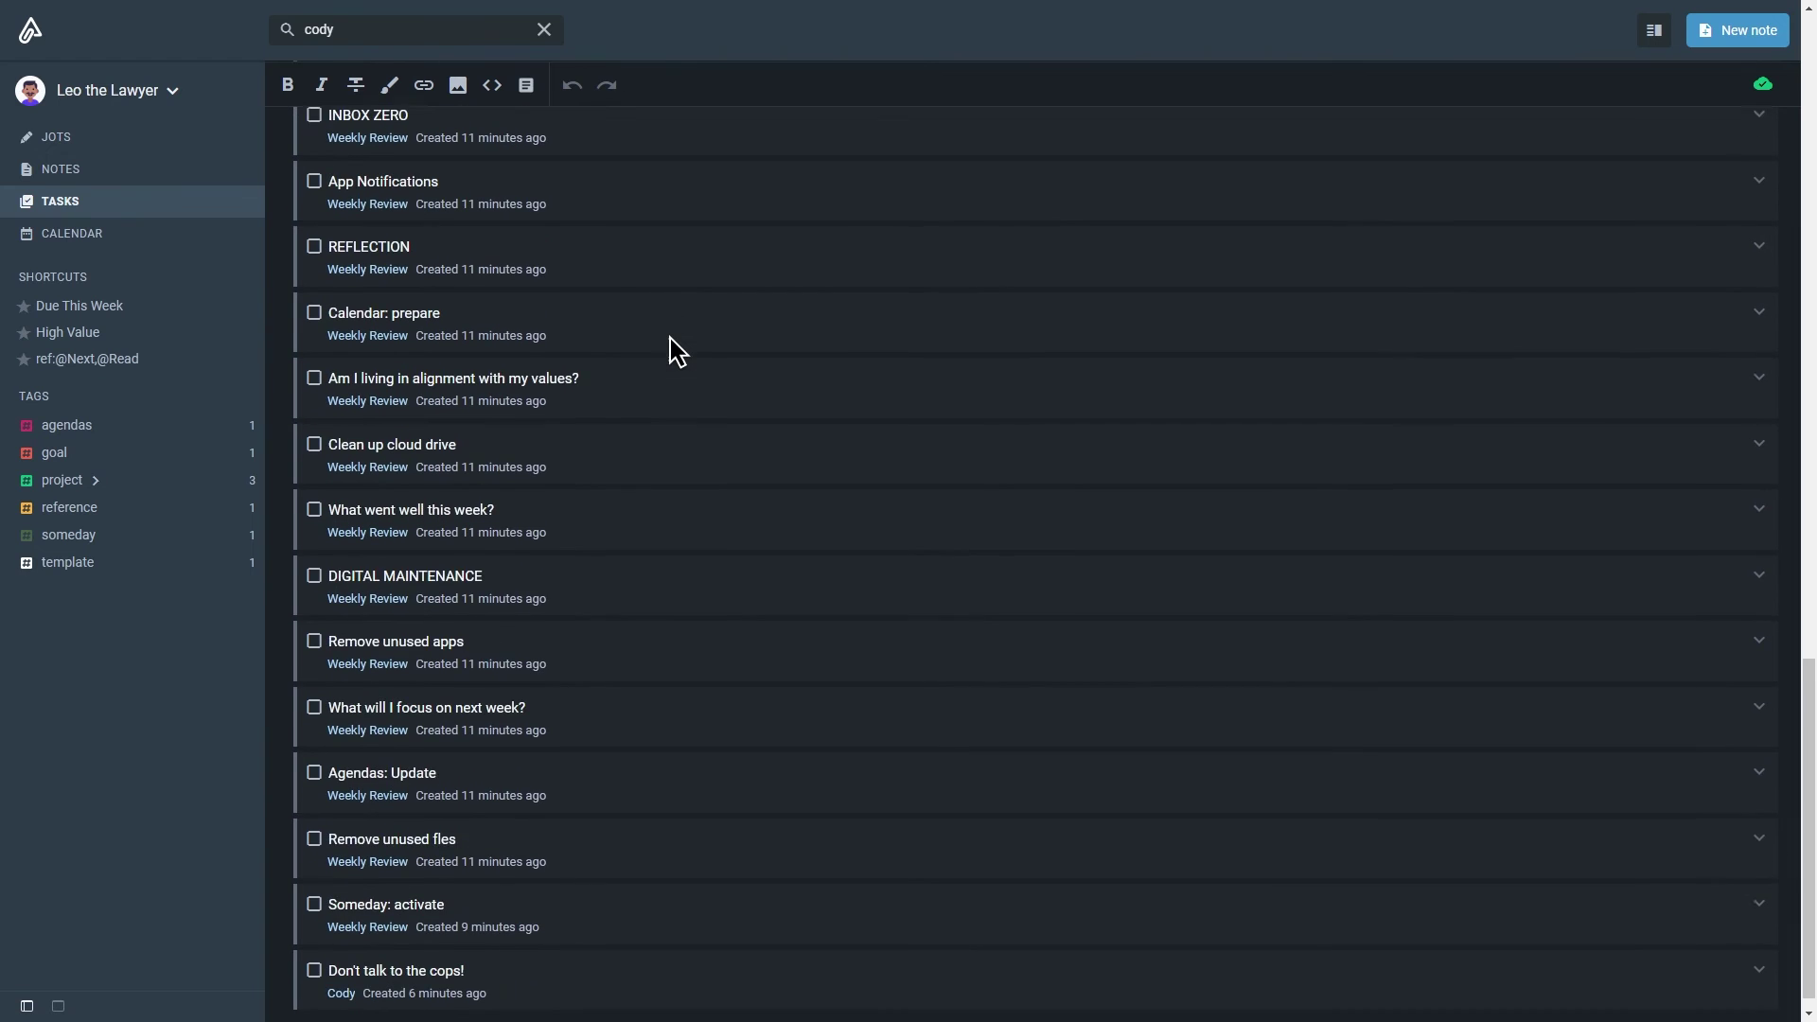
pyautogui.scroll(3, 671, 338)
pyautogui.scroll(5, 670, 339)
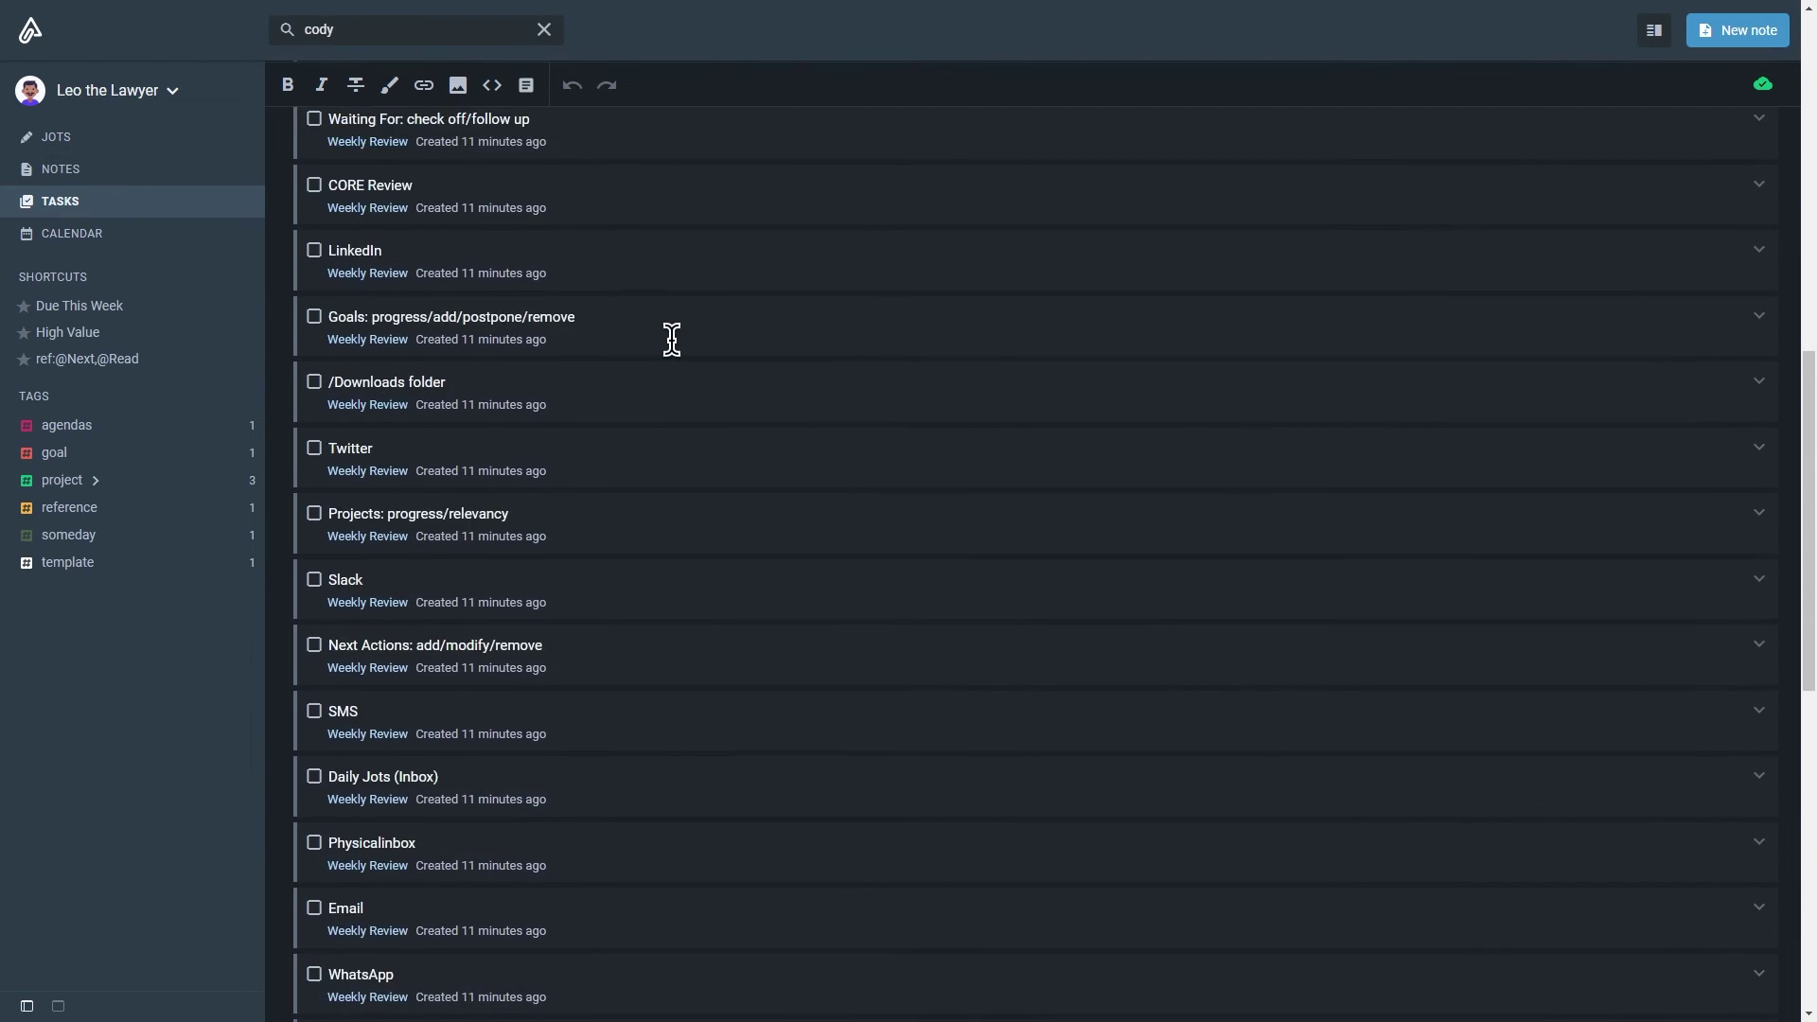
pyautogui.scroll(5, 672, 338)
pyautogui.scroll(5, 672, 338)
pyautogui.scroll(2, 672, 338)
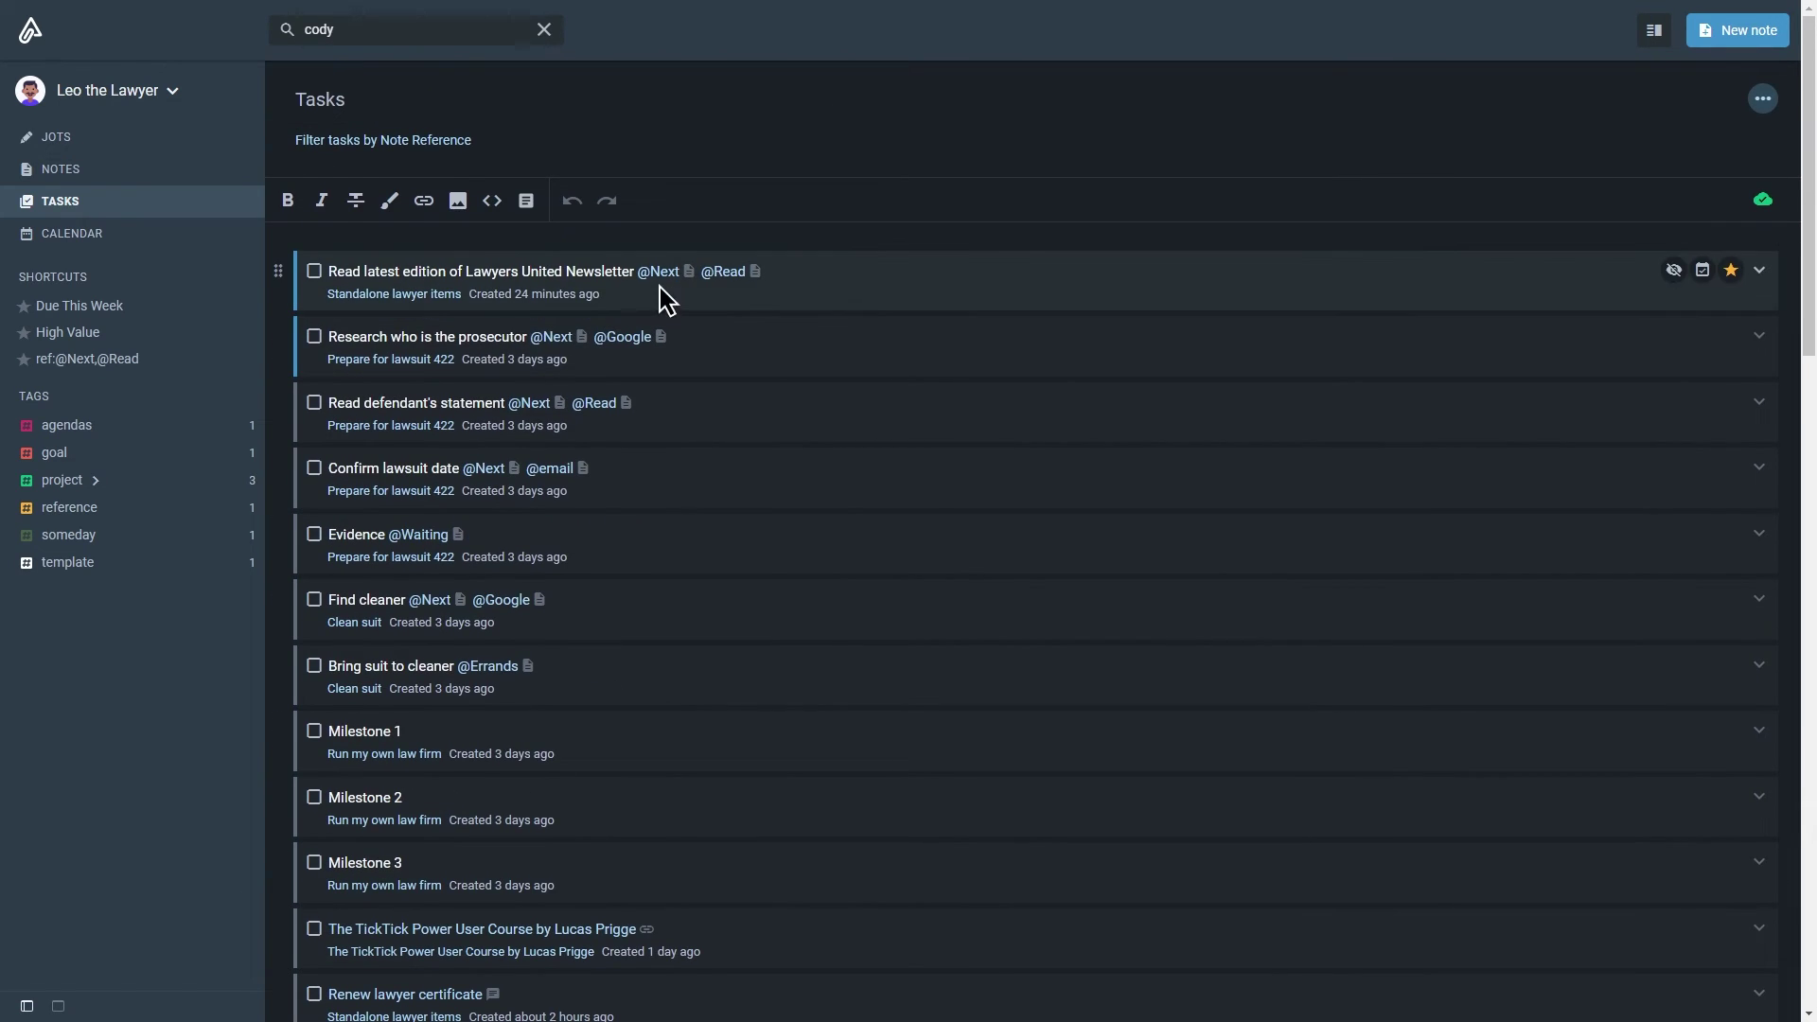
pyautogui.scroll(-2, 597, 355)
pyautogui.scroll(-4, 596, 370)
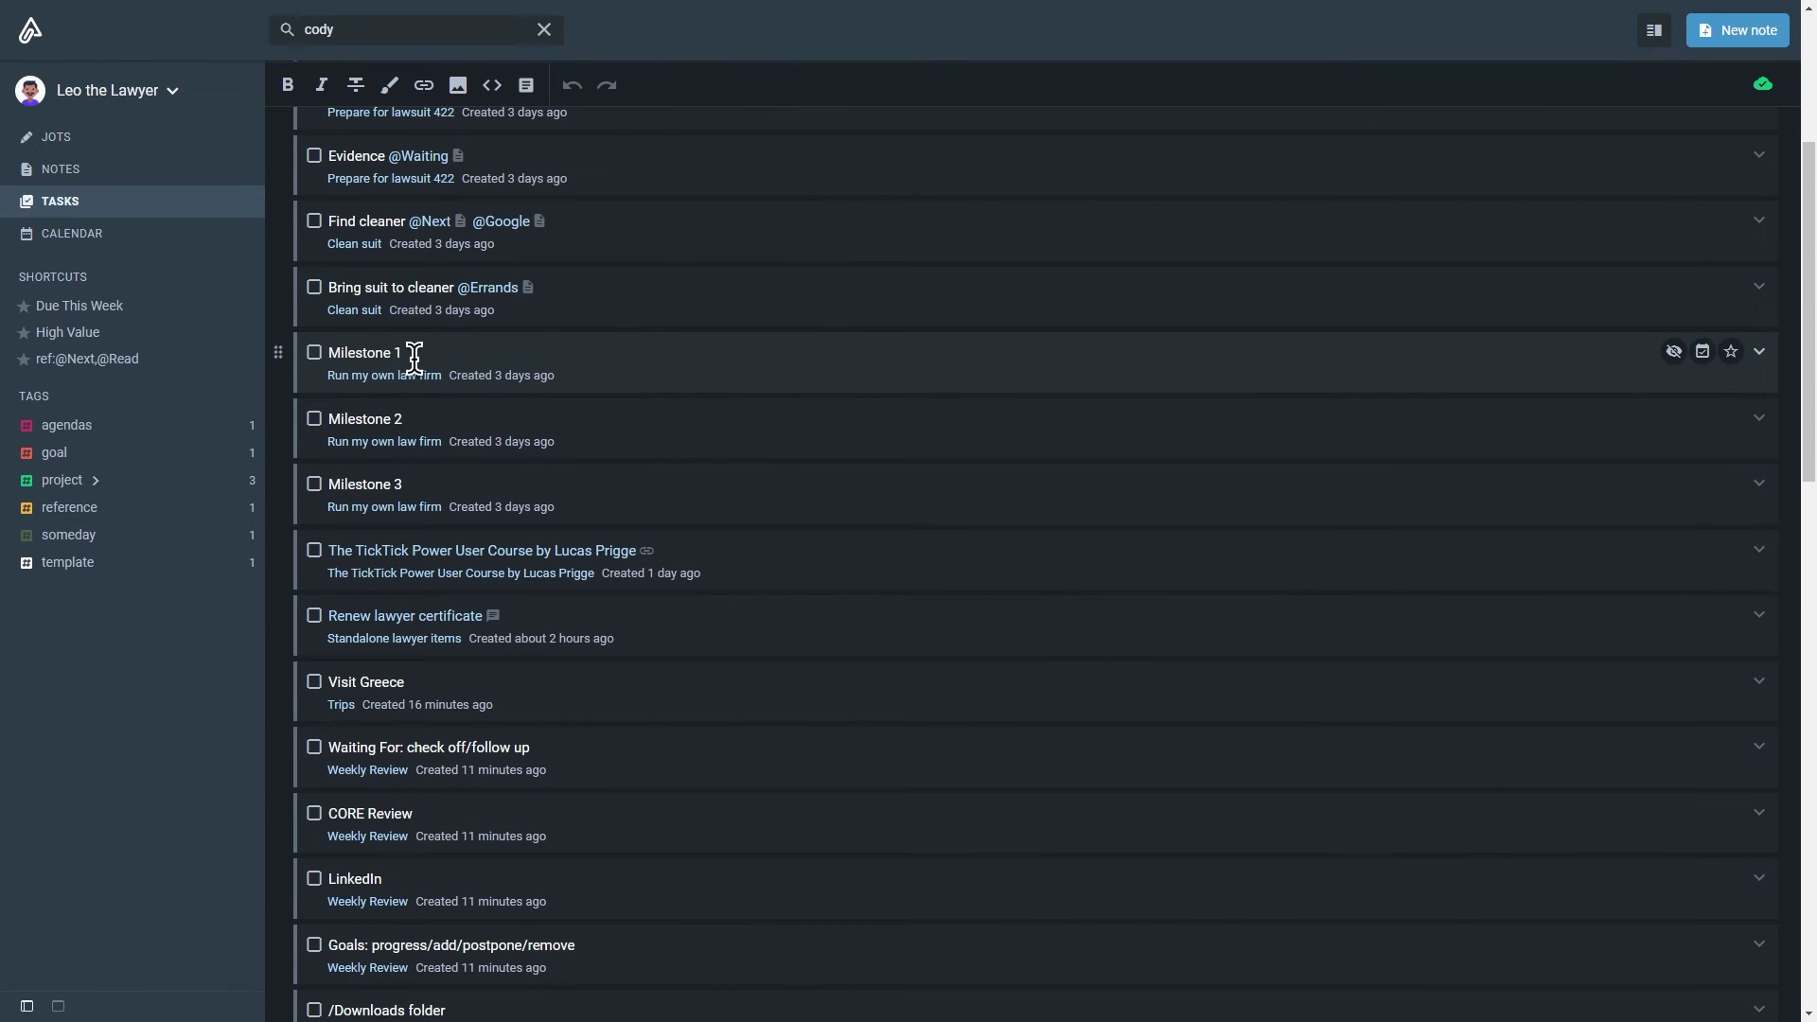
pyautogui.scroll(3, 786, 357)
pyautogui.scroll(3, 785, 357)
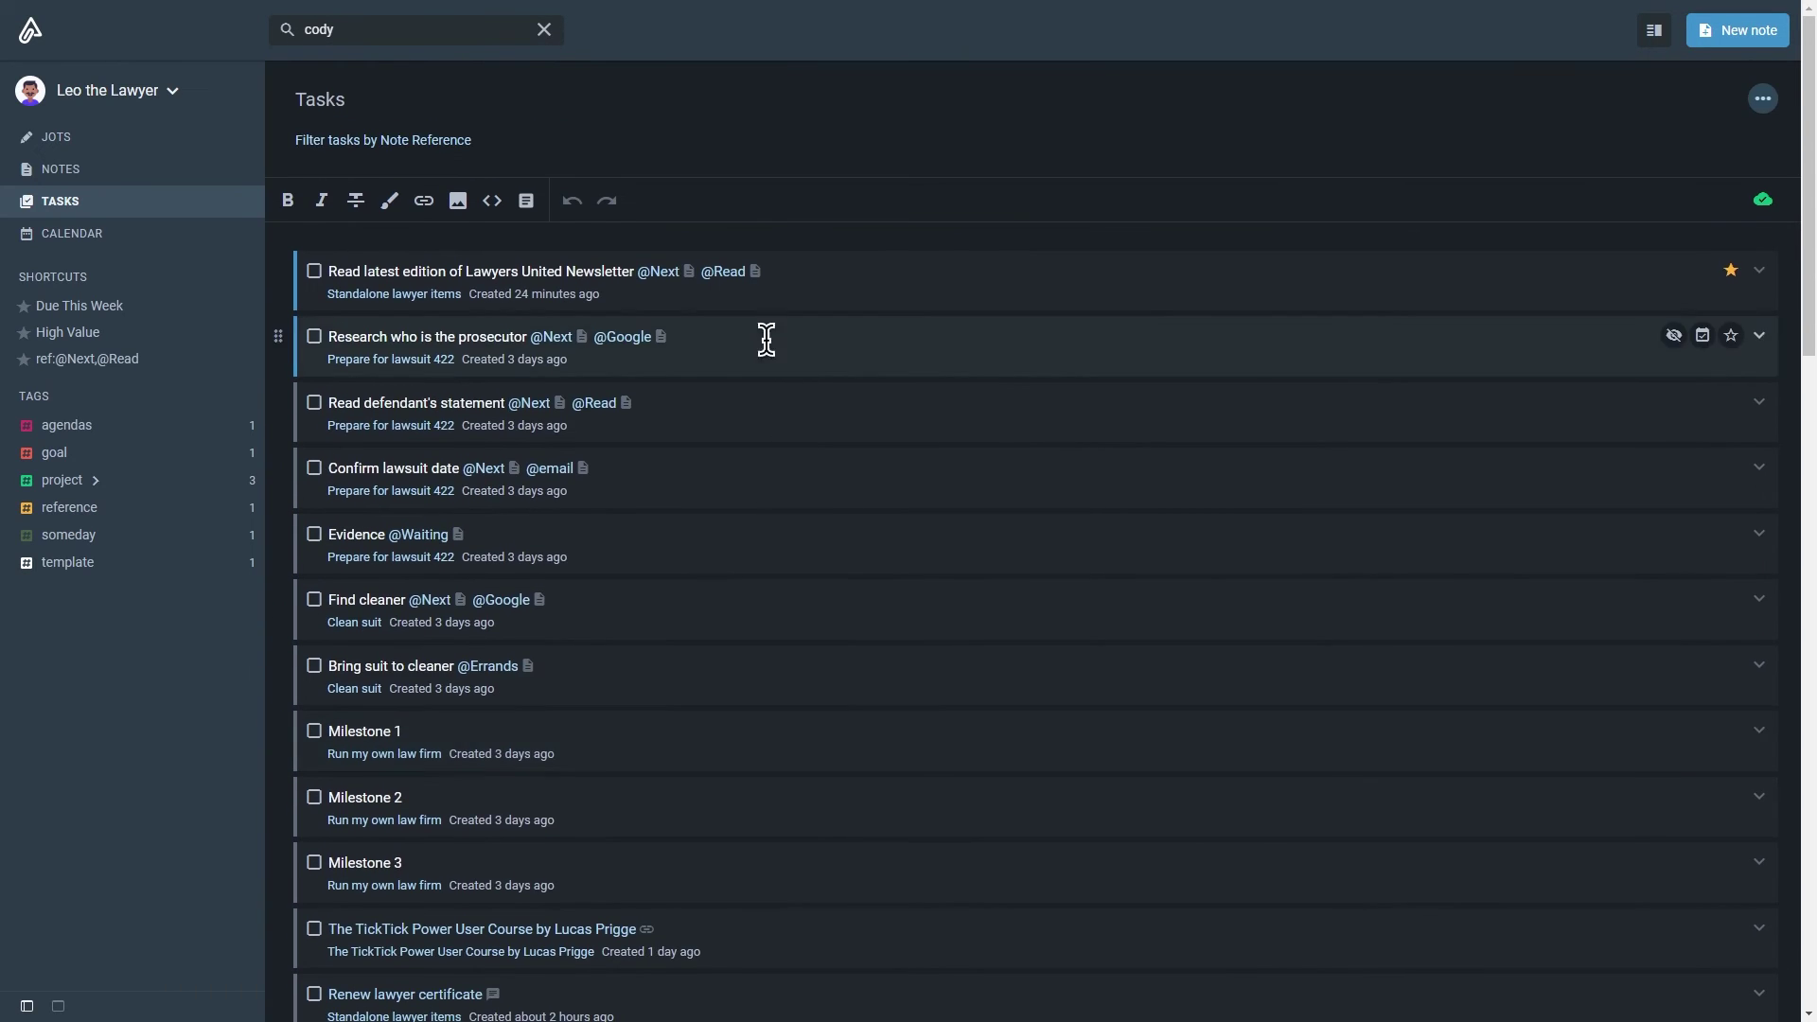
pyautogui.click(441, 148)
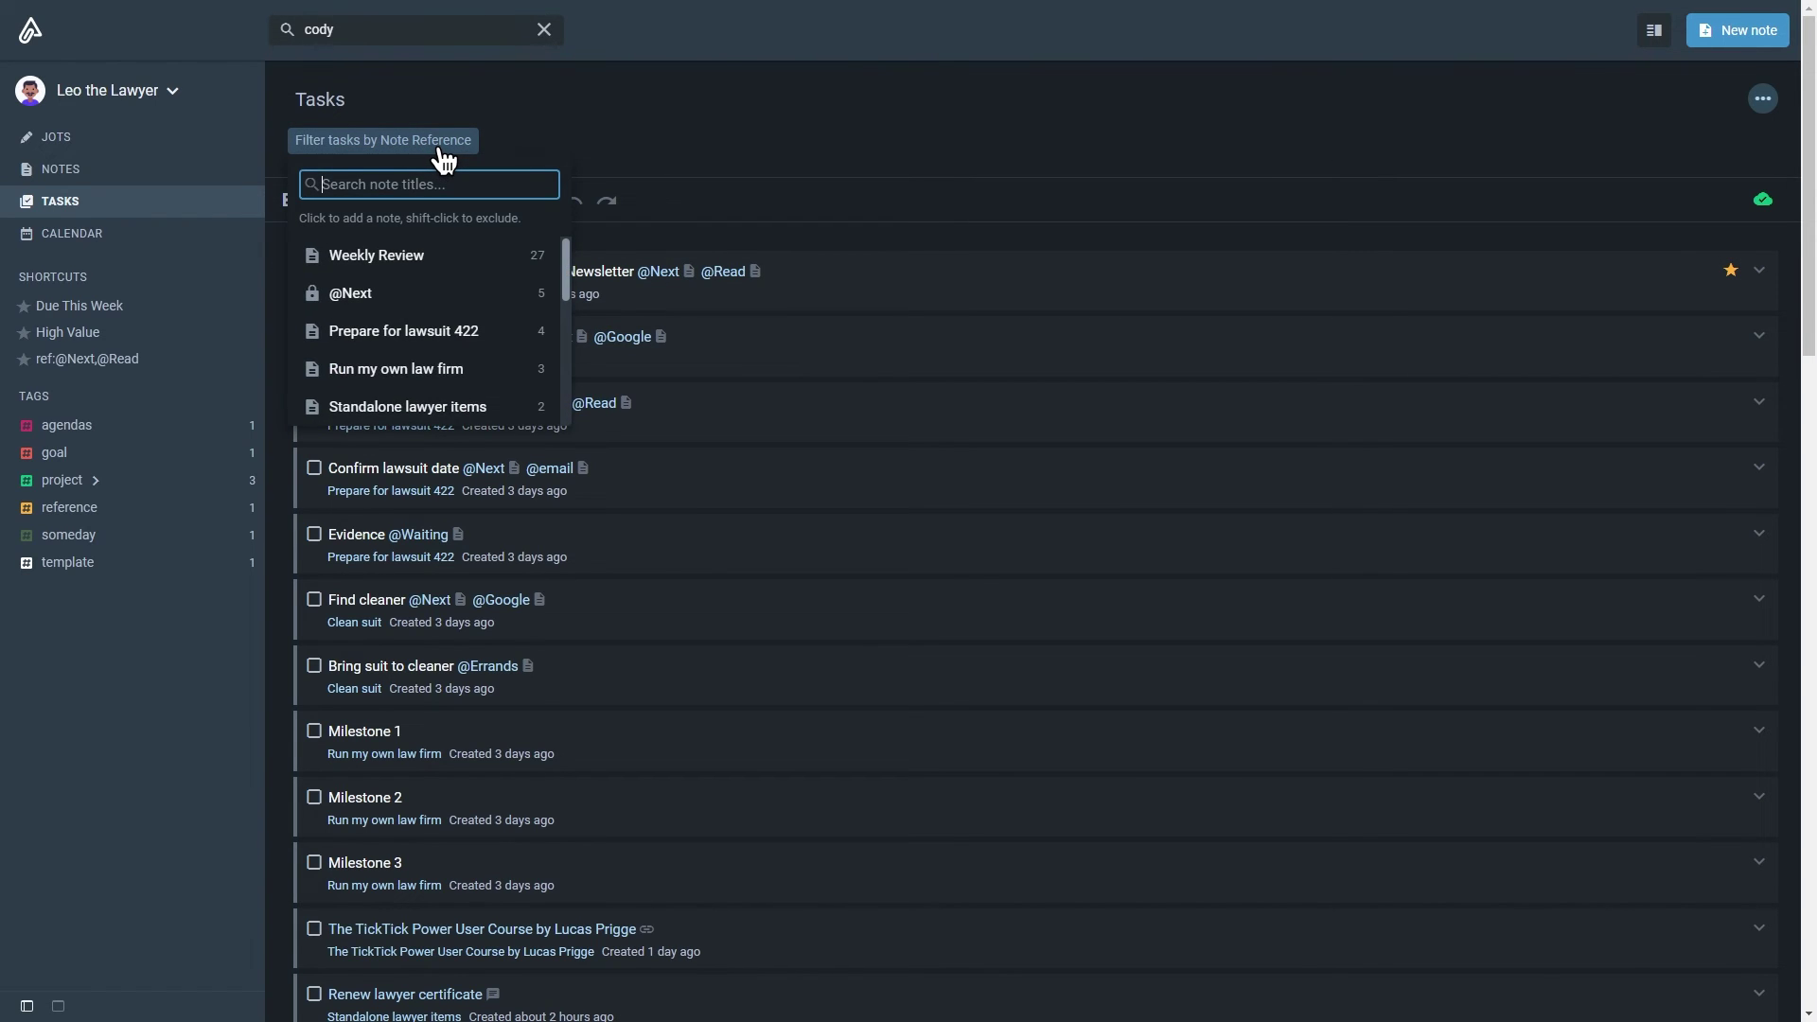
pyautogui.write('@ne')
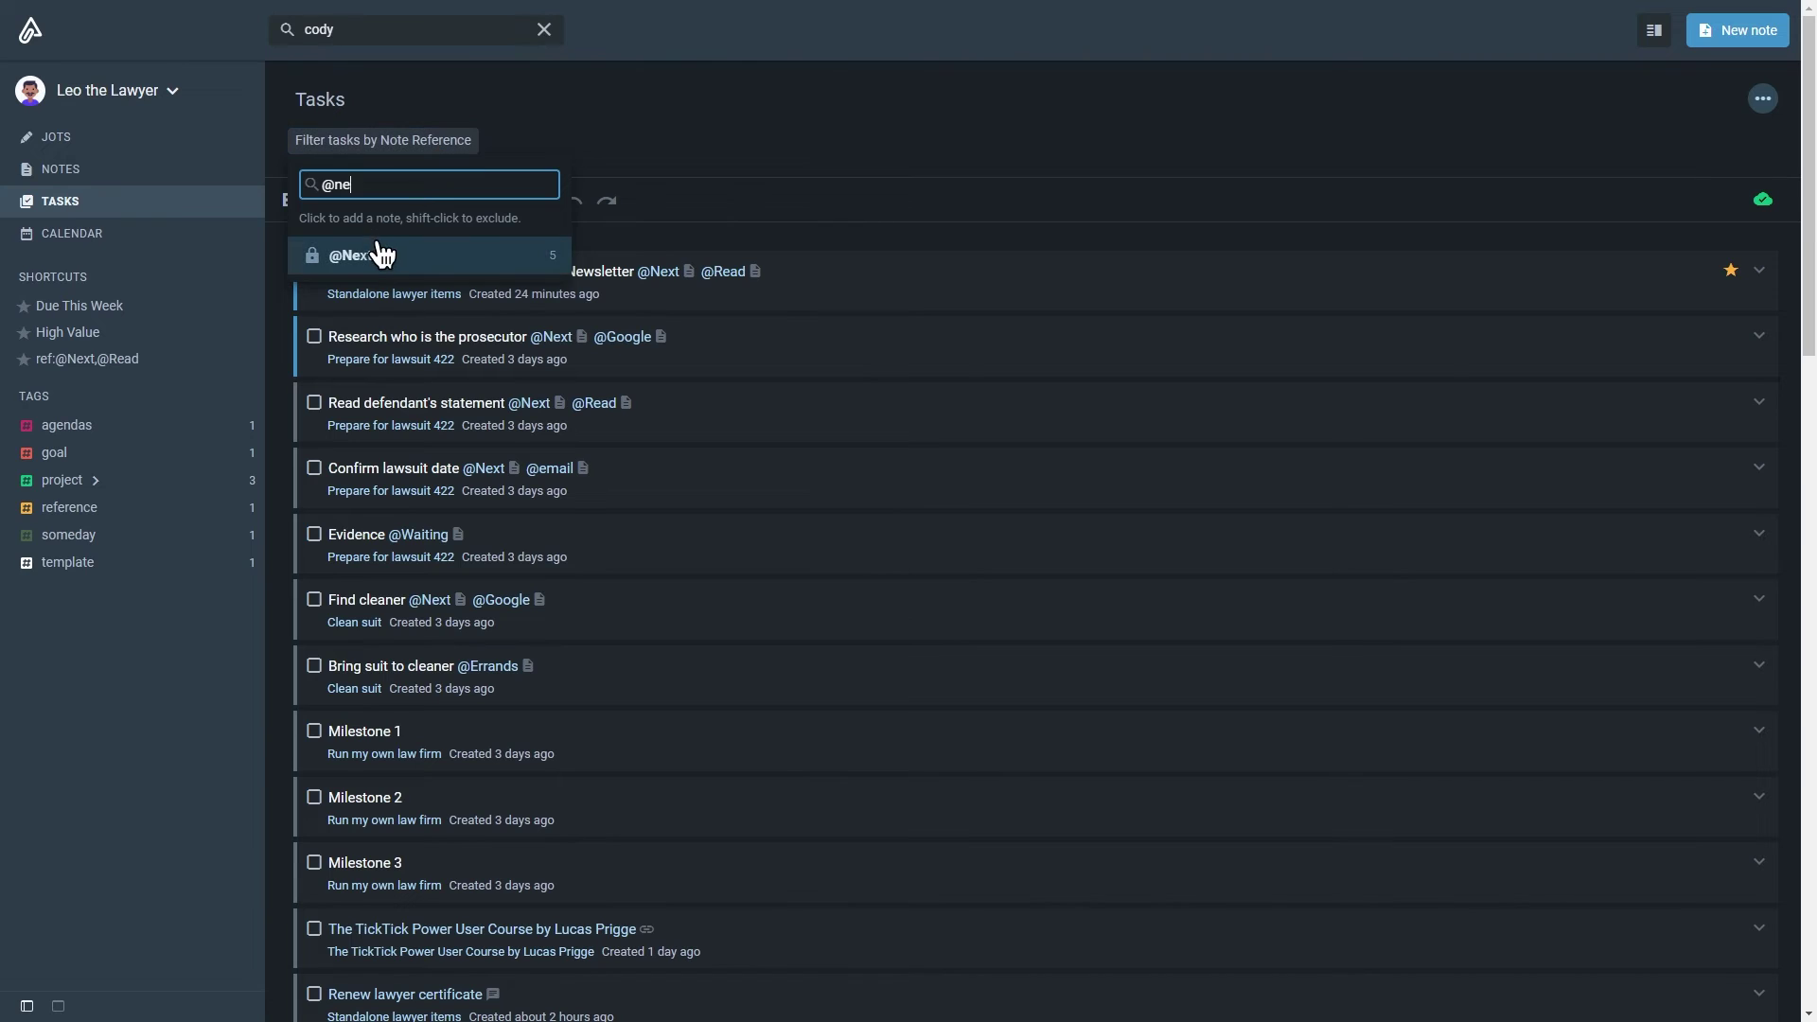
pyautogui.click(381, 256)
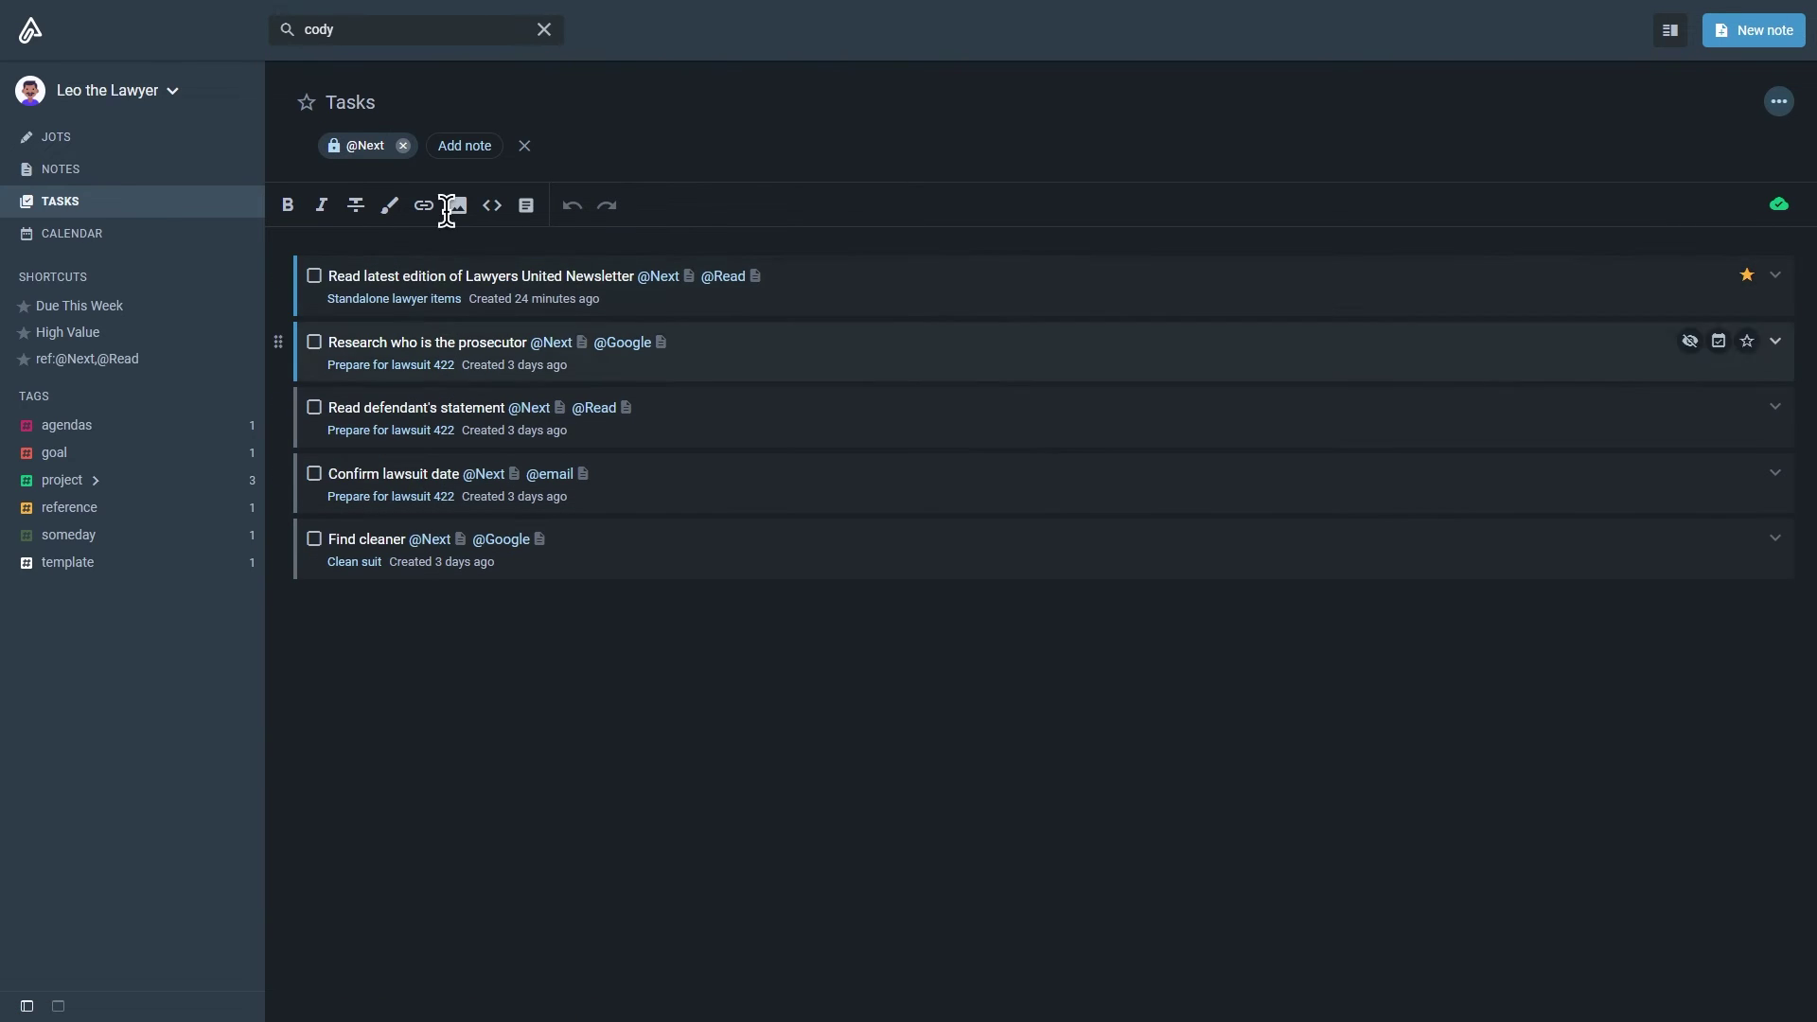
pyautogui.click(464, 146)
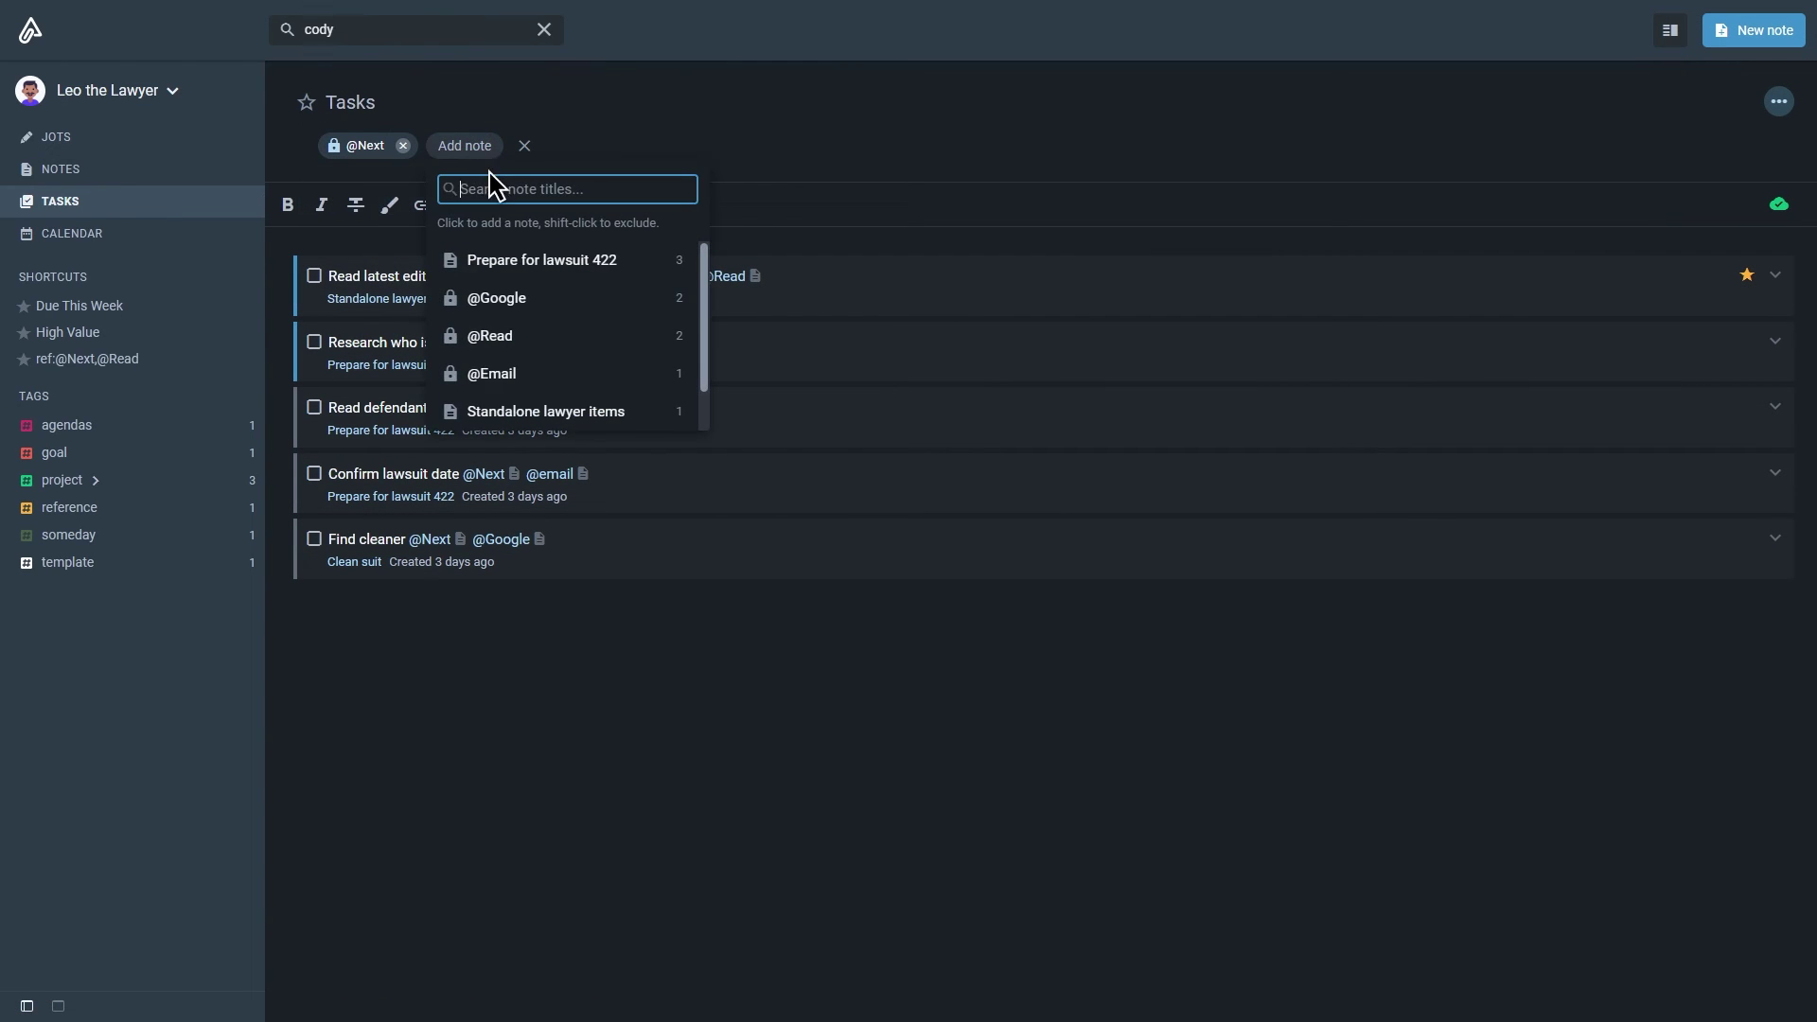
pyautogui.write('@r')
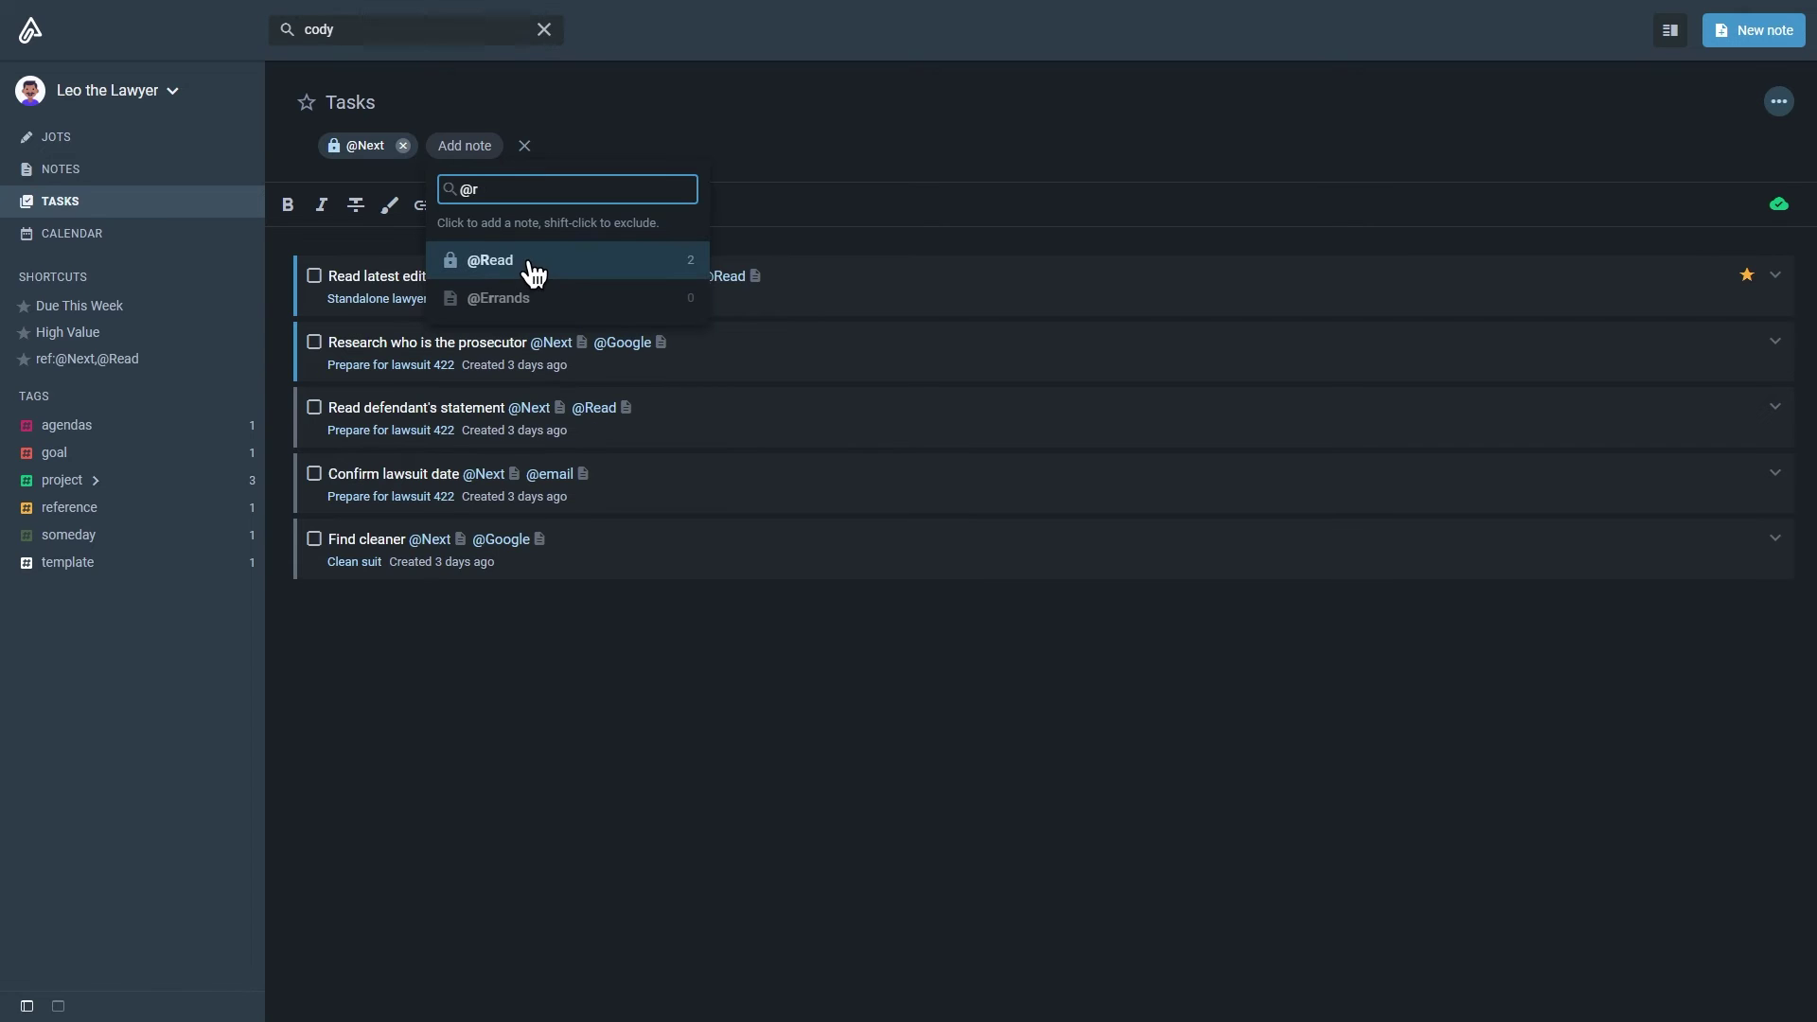
pyautogui.click(568, 260)
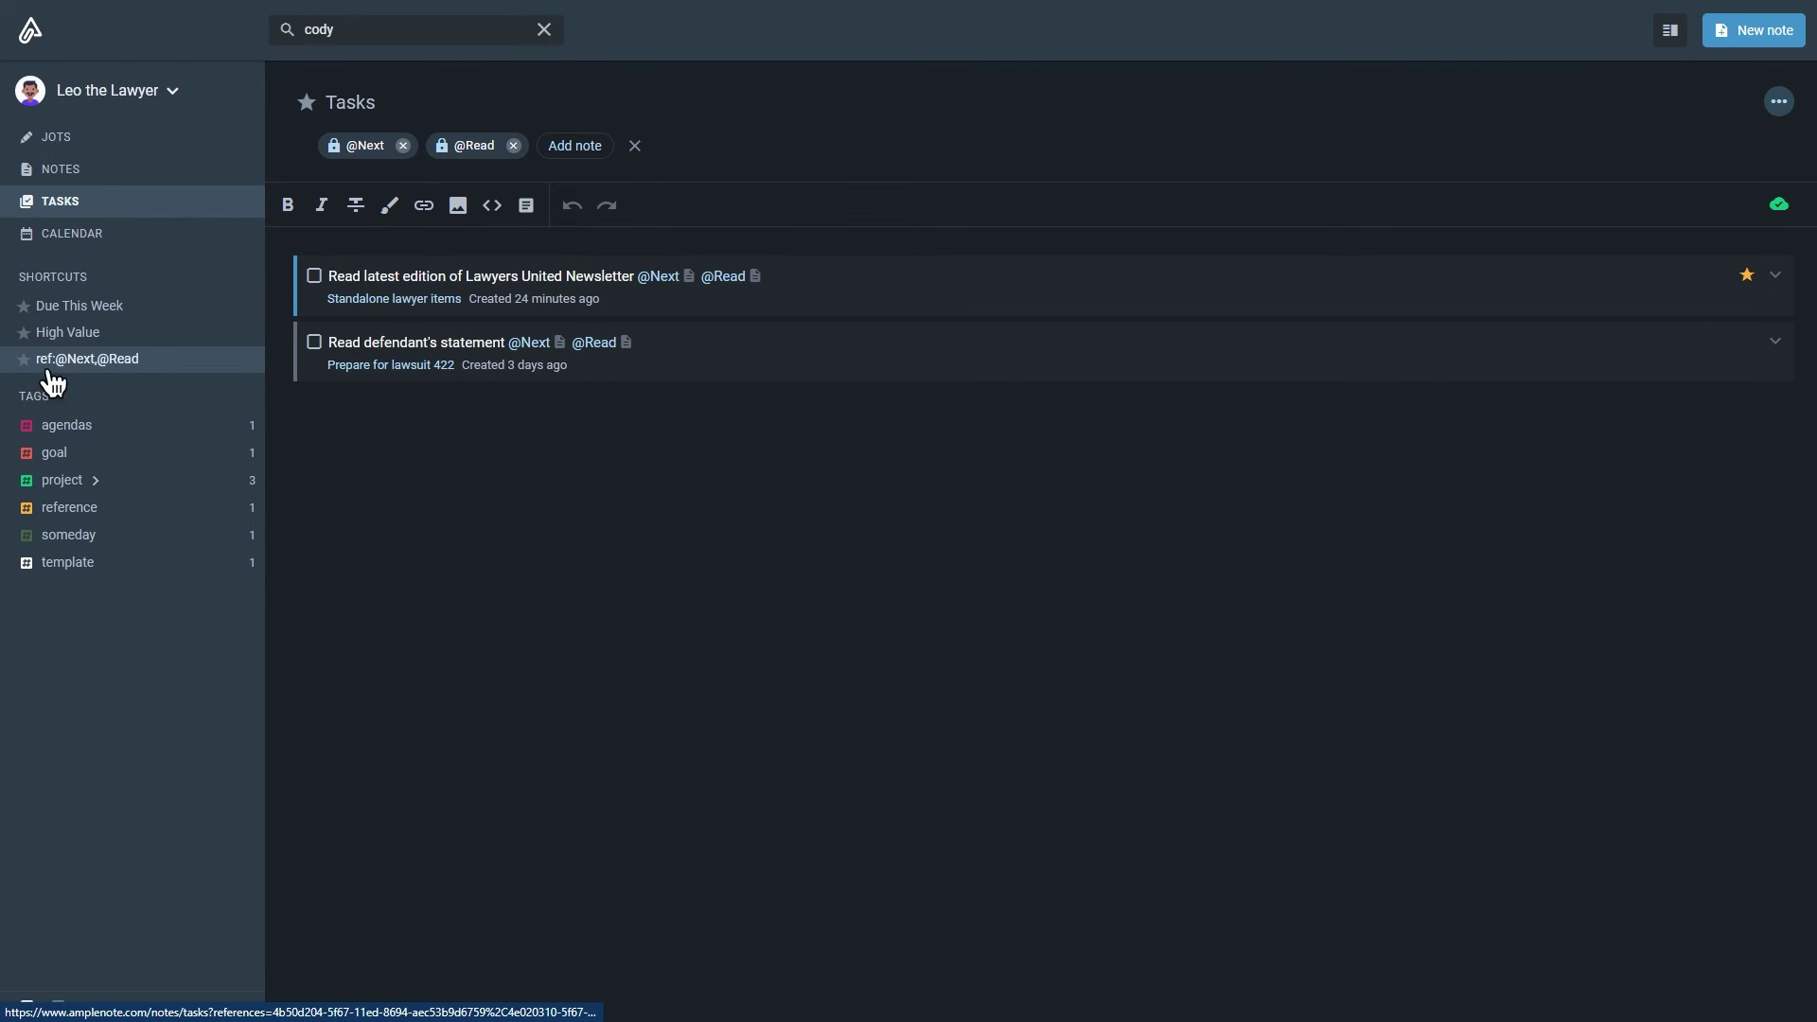
pyautogui.click(69, 332)
pyautogui.click(107, 361)
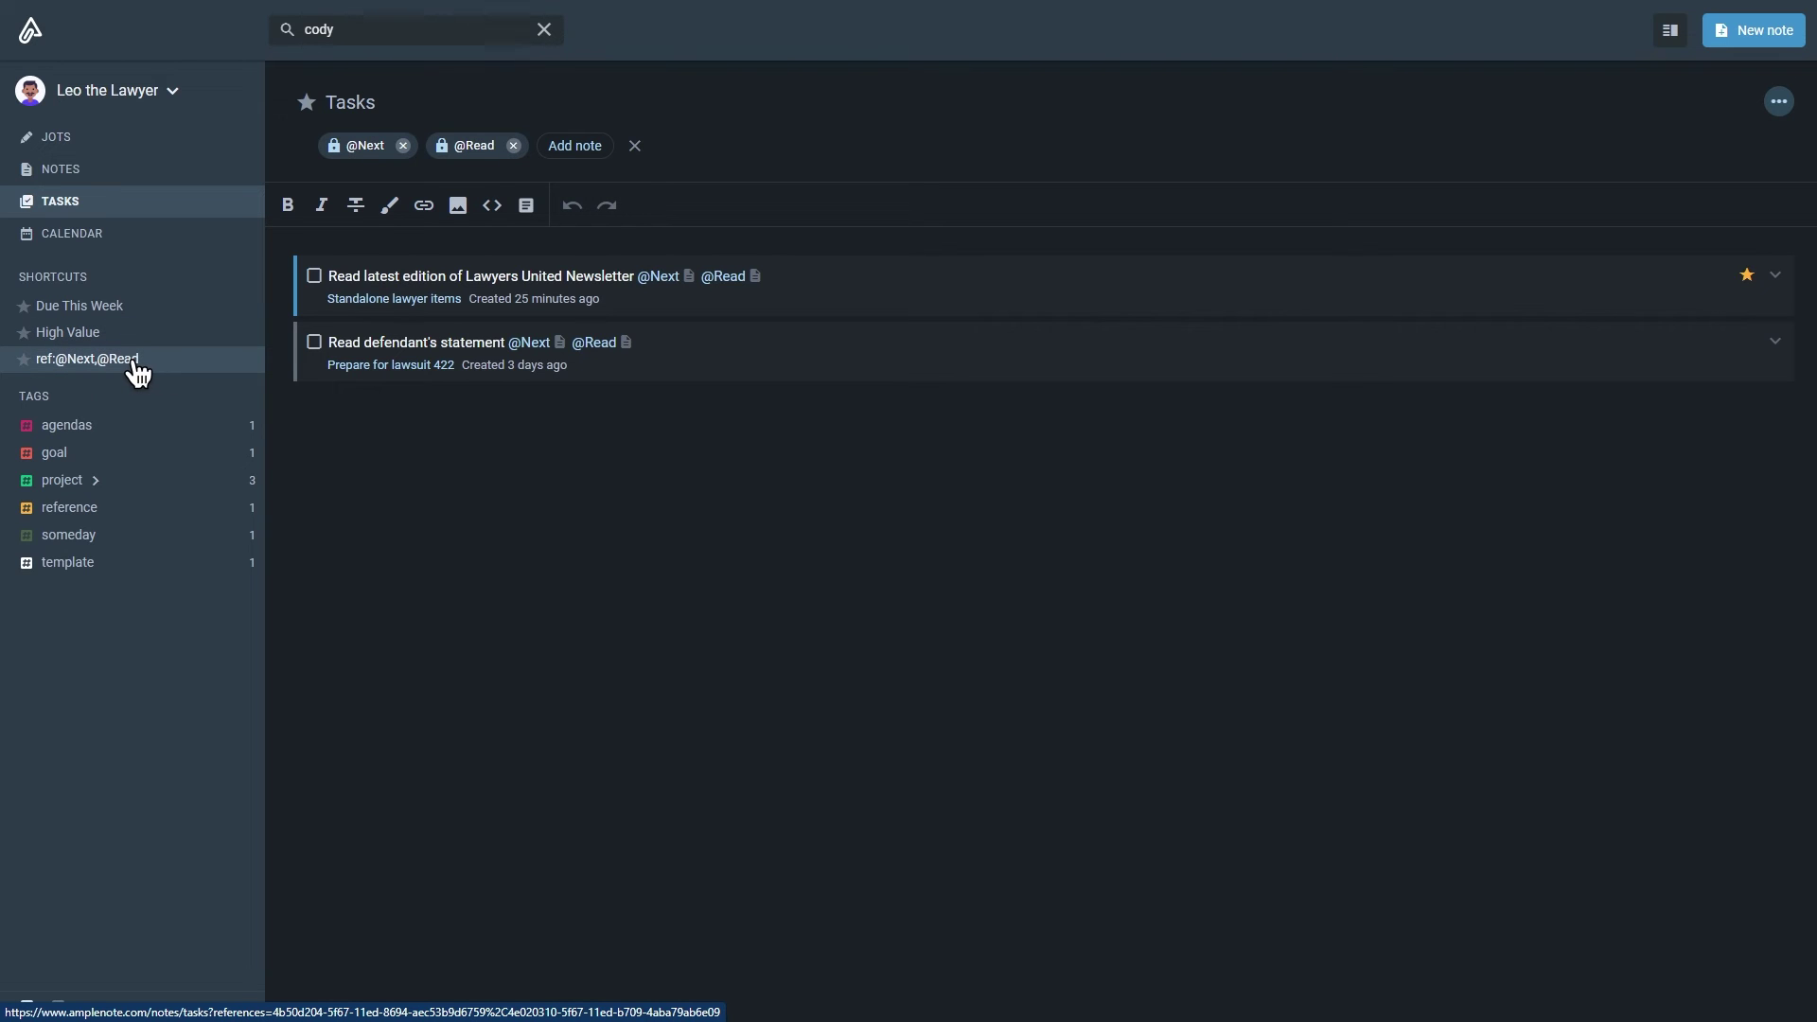
# Step: Switch to the calendar and inspect the 3 source notes and 3 source tags feeding the task list
pyautogui.click(108, 242)
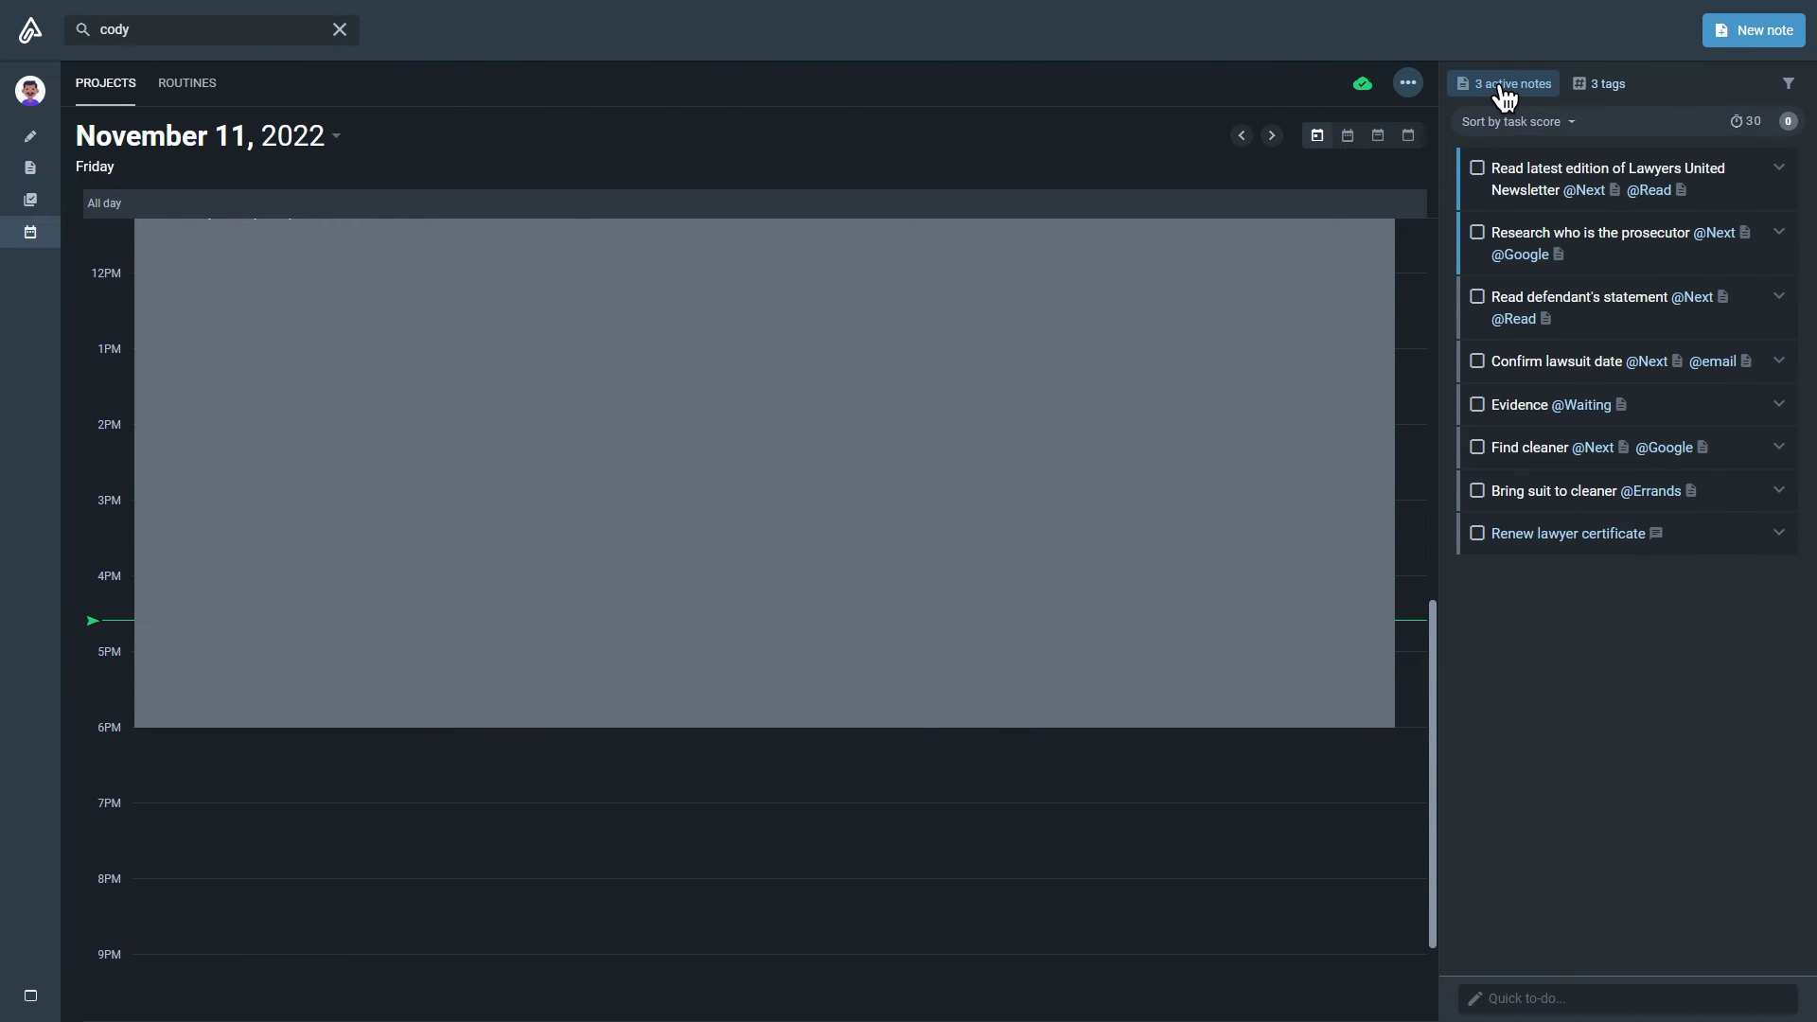
pyautogui.click(1505, 86)
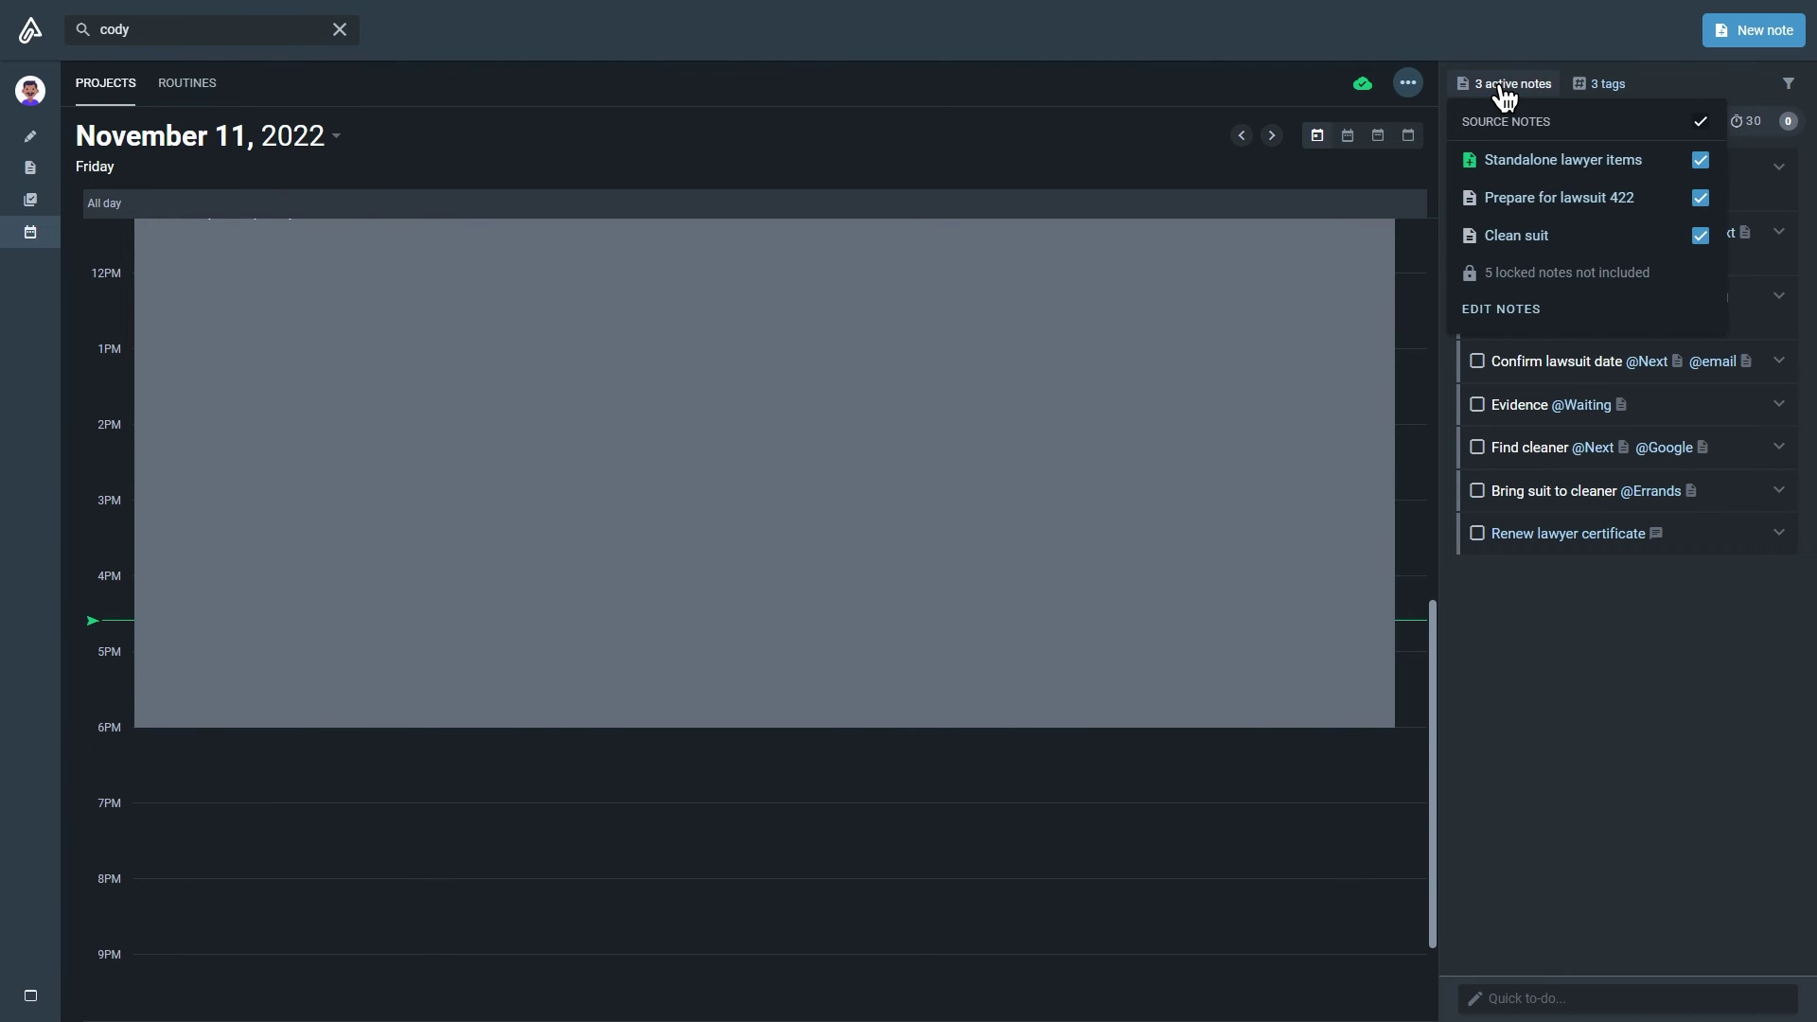
pyautogui.click(1504, 89)
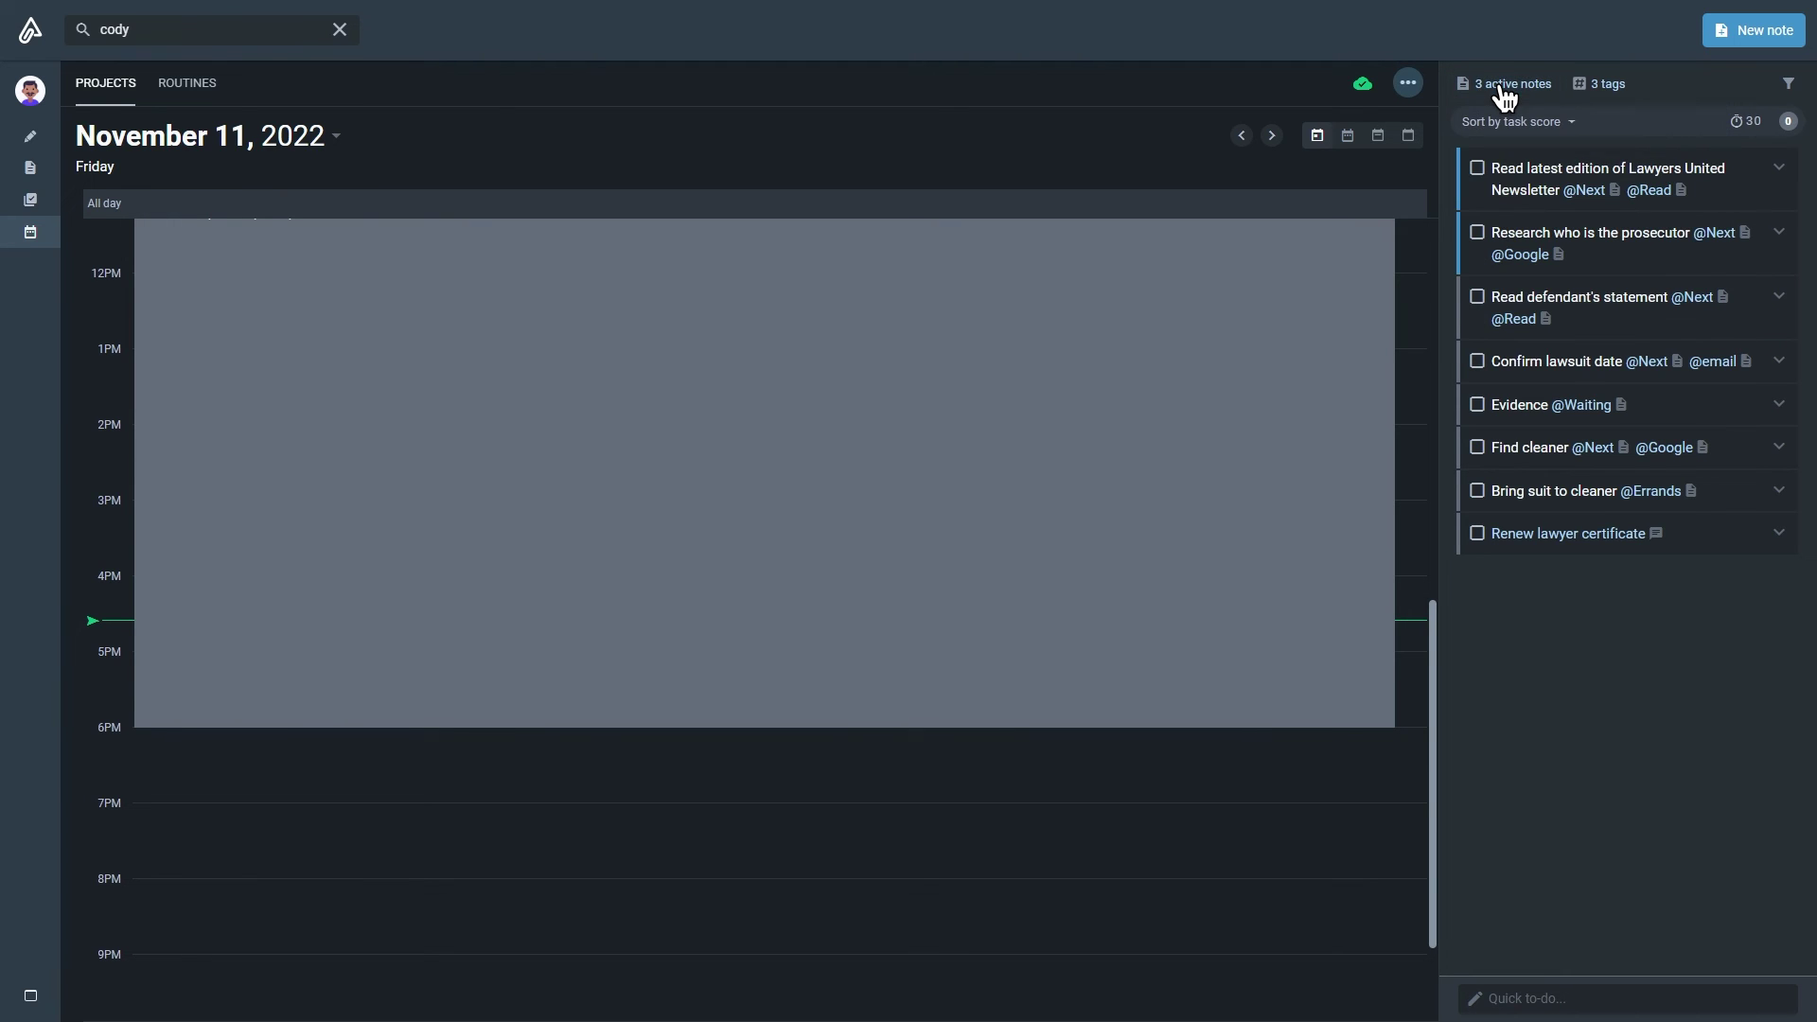
pyautogui.click(1588, 88)
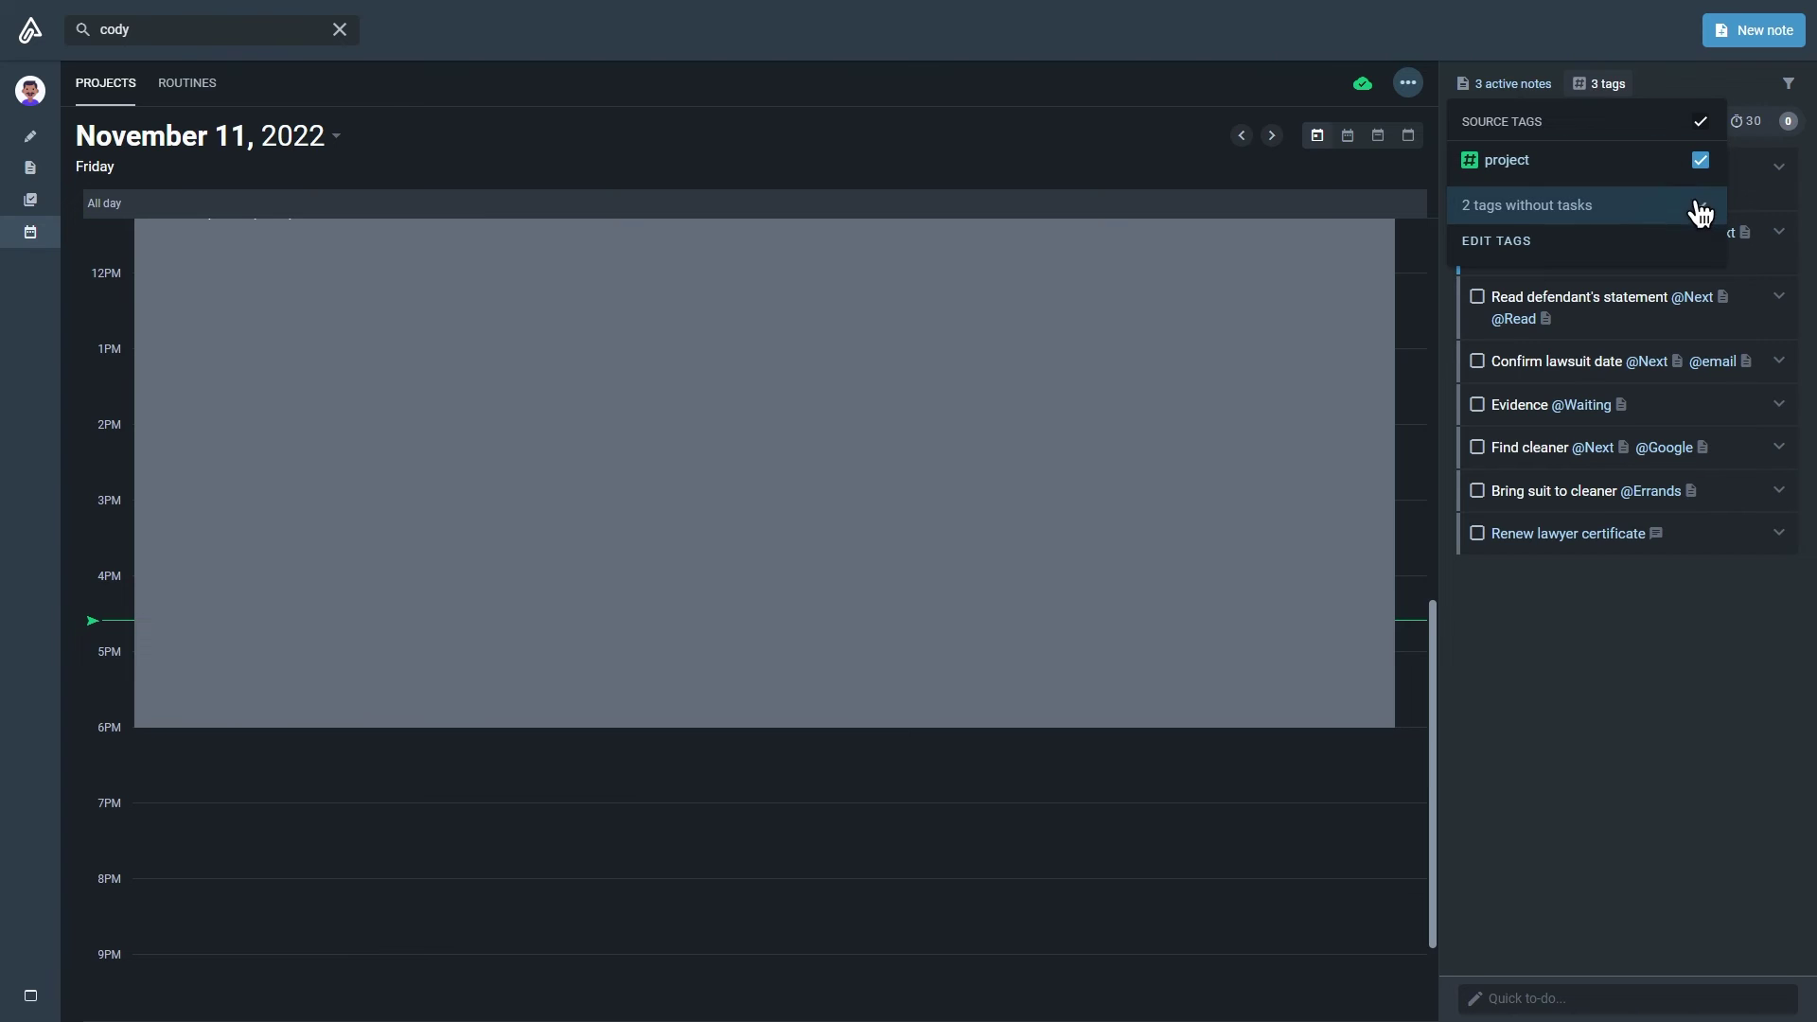
pyautogui.click(1563, 204)
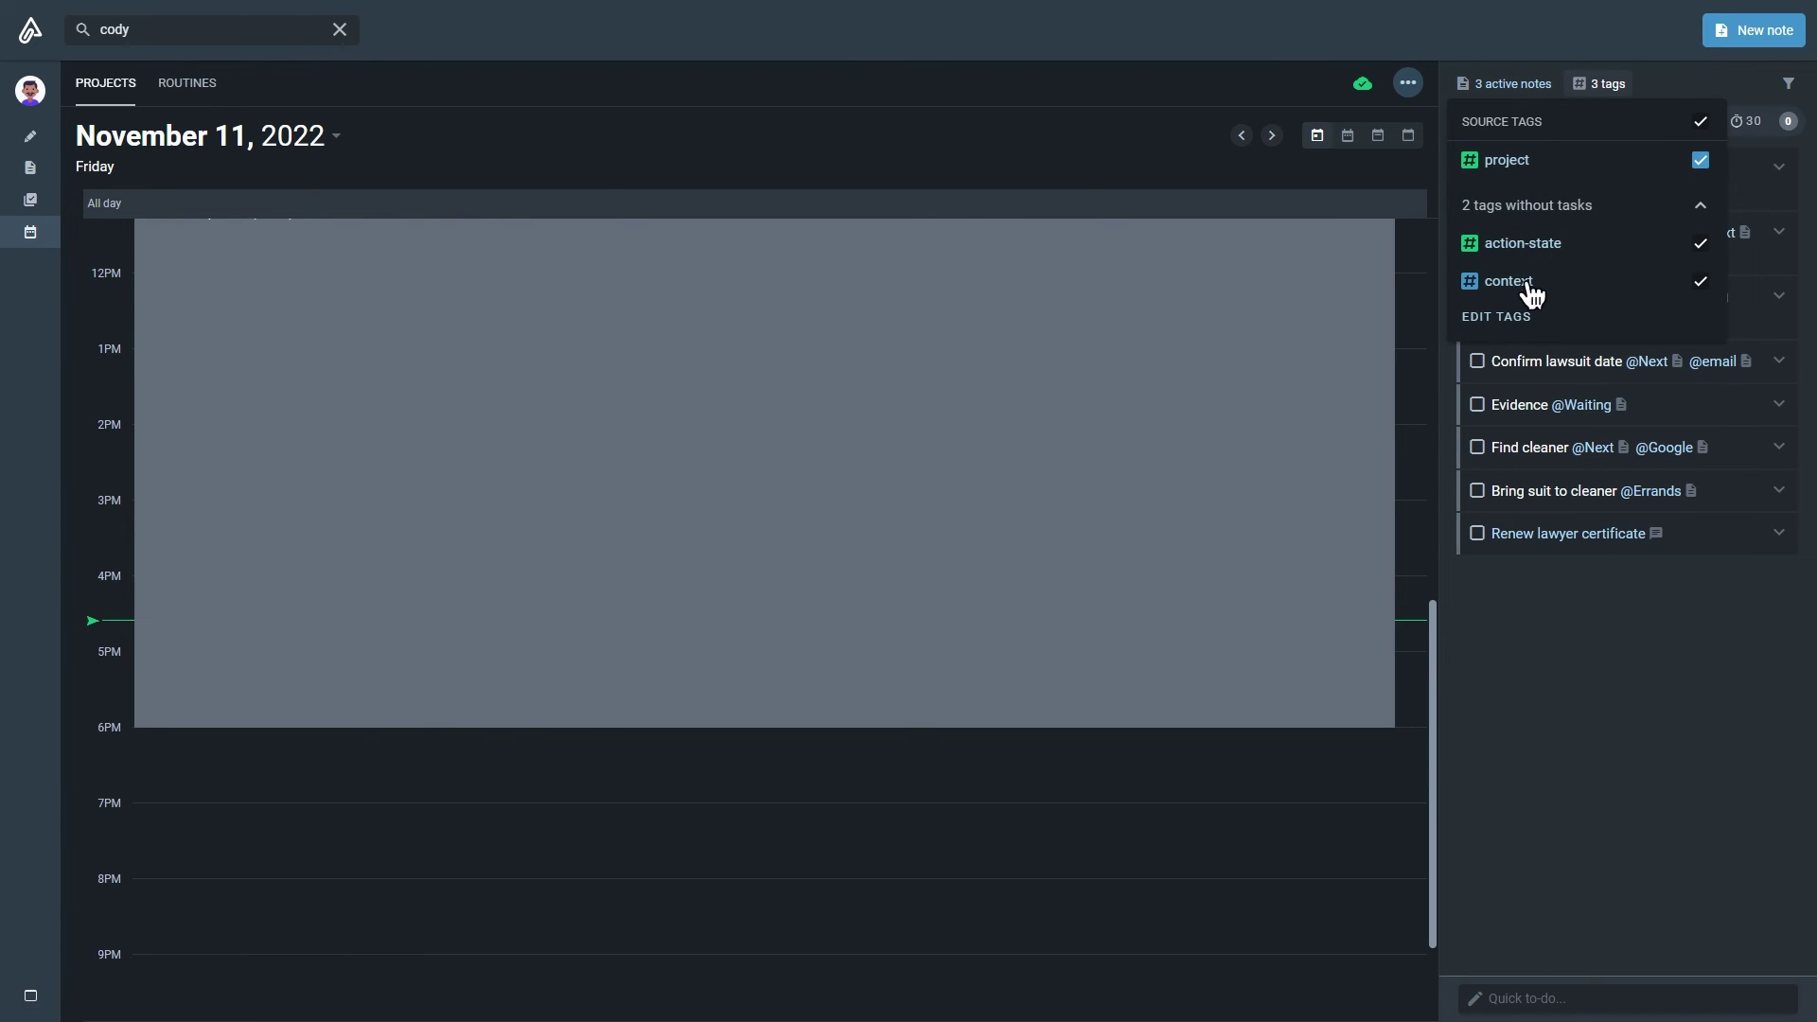
pyautogui.click(1596, 84)
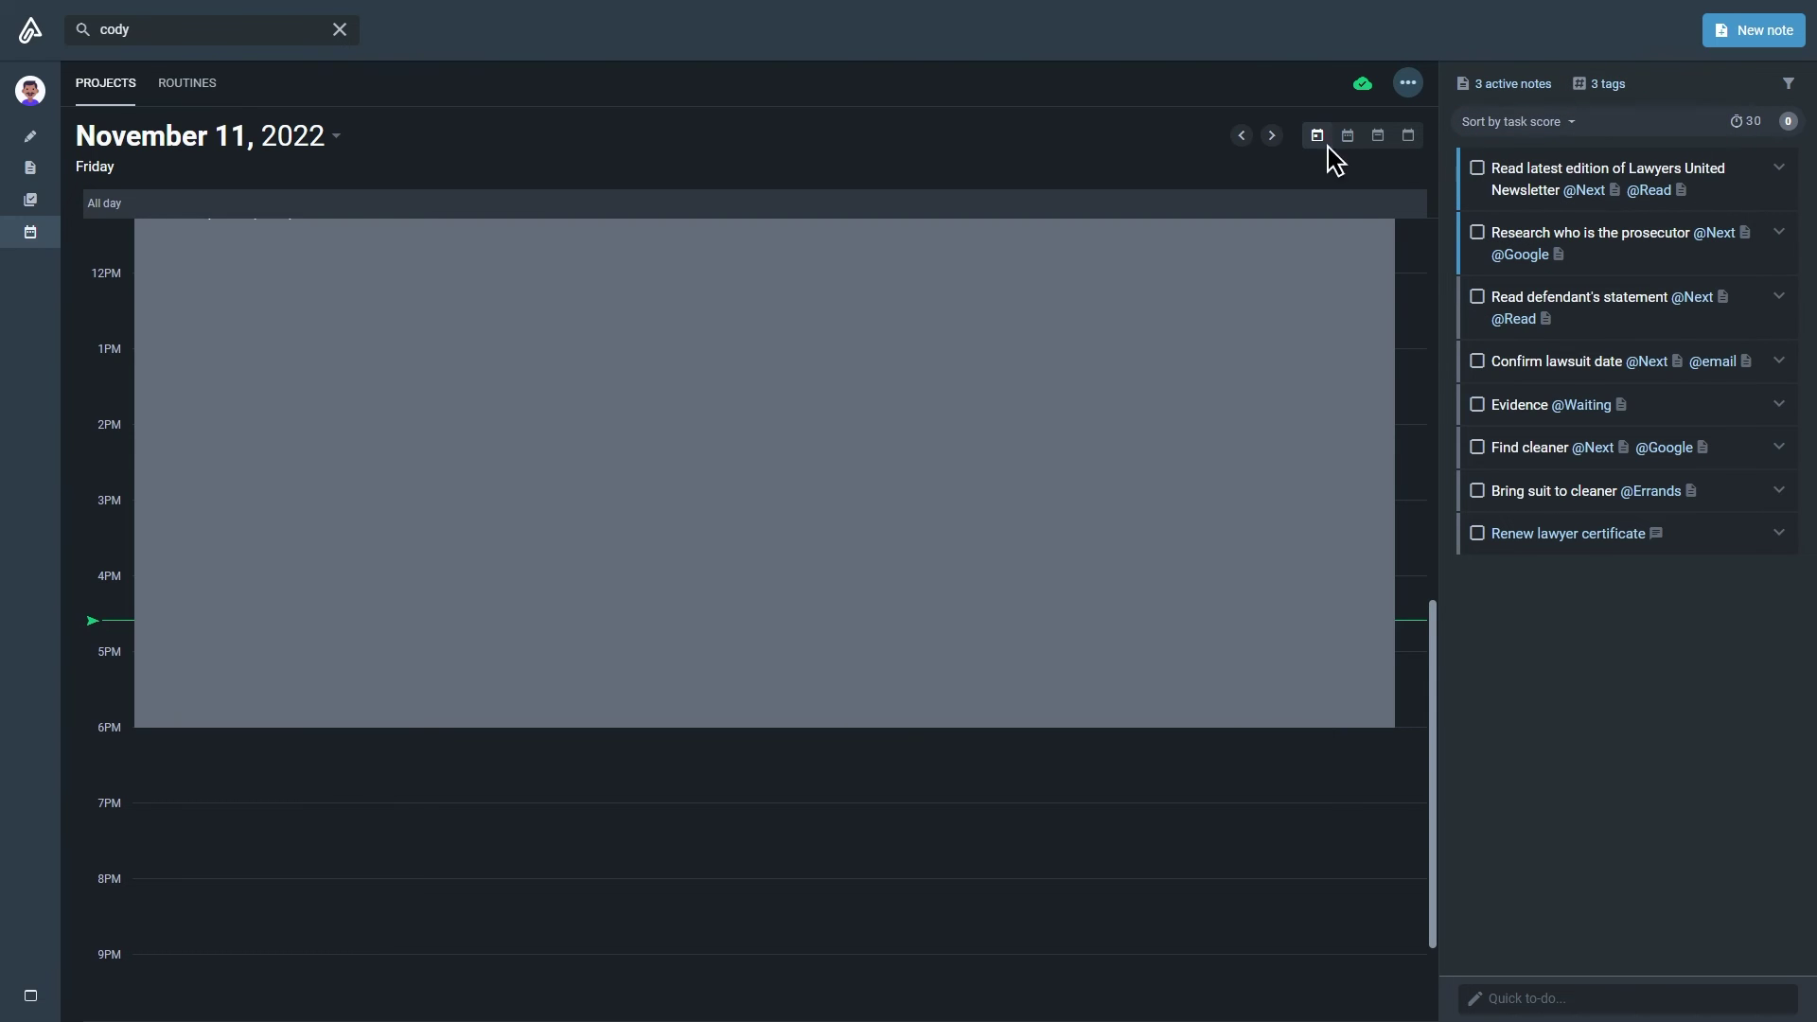
# Step: Advance the calendar day by day to Tuesday, November 22, 2022
pyautogui.click(1272, 137)
pyautogui.tripleClick(1273, 138)
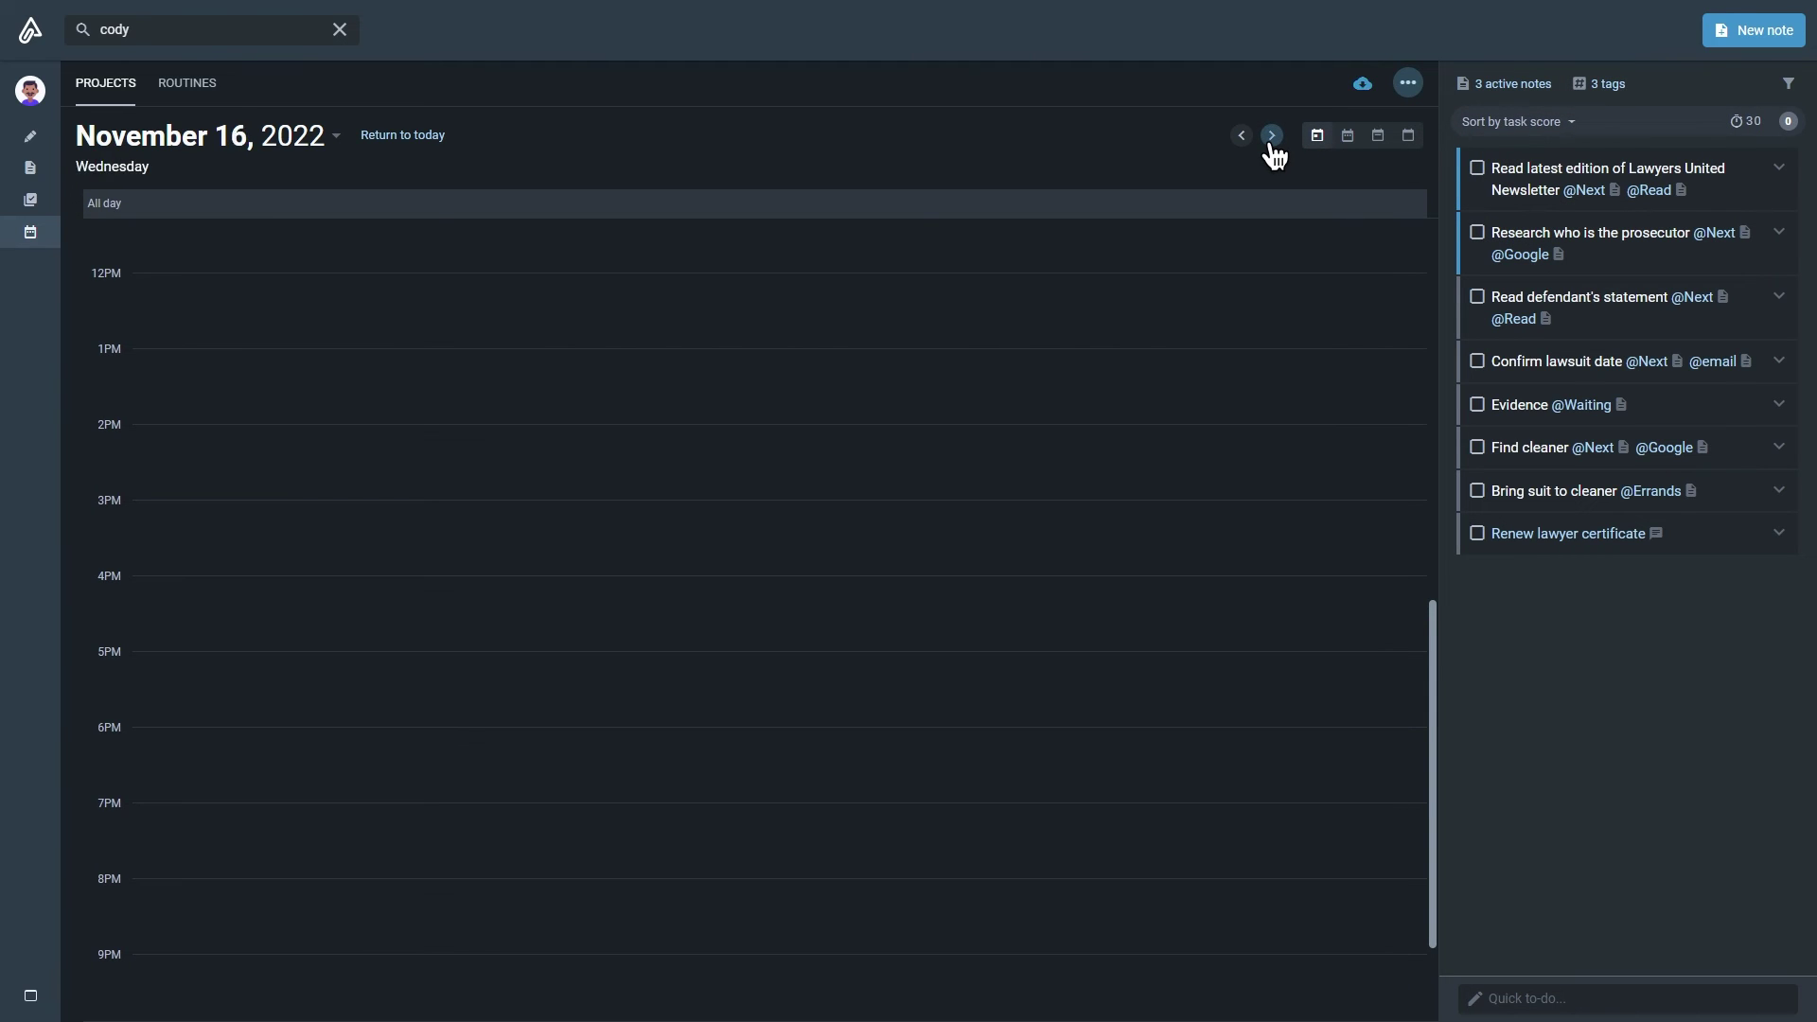
pyautogui.doubleClick(1272, 136)
pyautogui.tripleClick(1273, 136)
pyautogui.click(1272, 136)
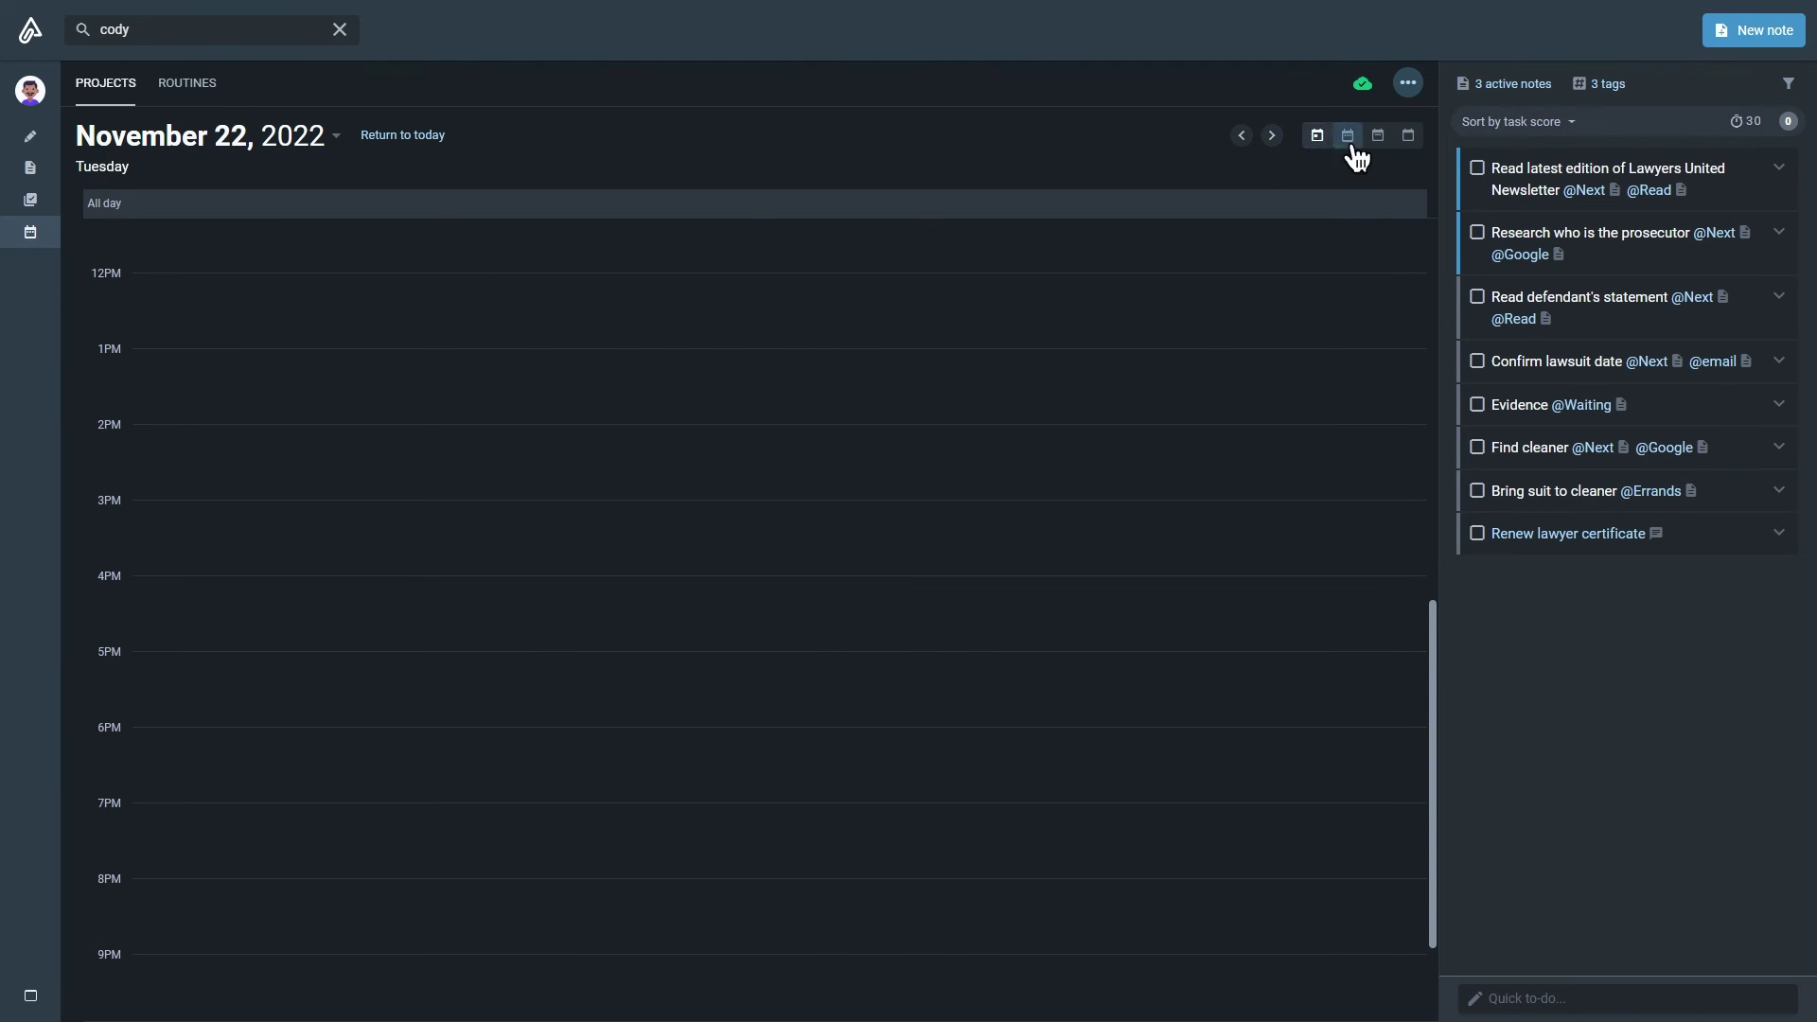
pyautogui.scroll(5, 1253, 376)
pyautogui.scroll(5, 1253, 377)
pyautogui.scroll(3, 1253, 377)
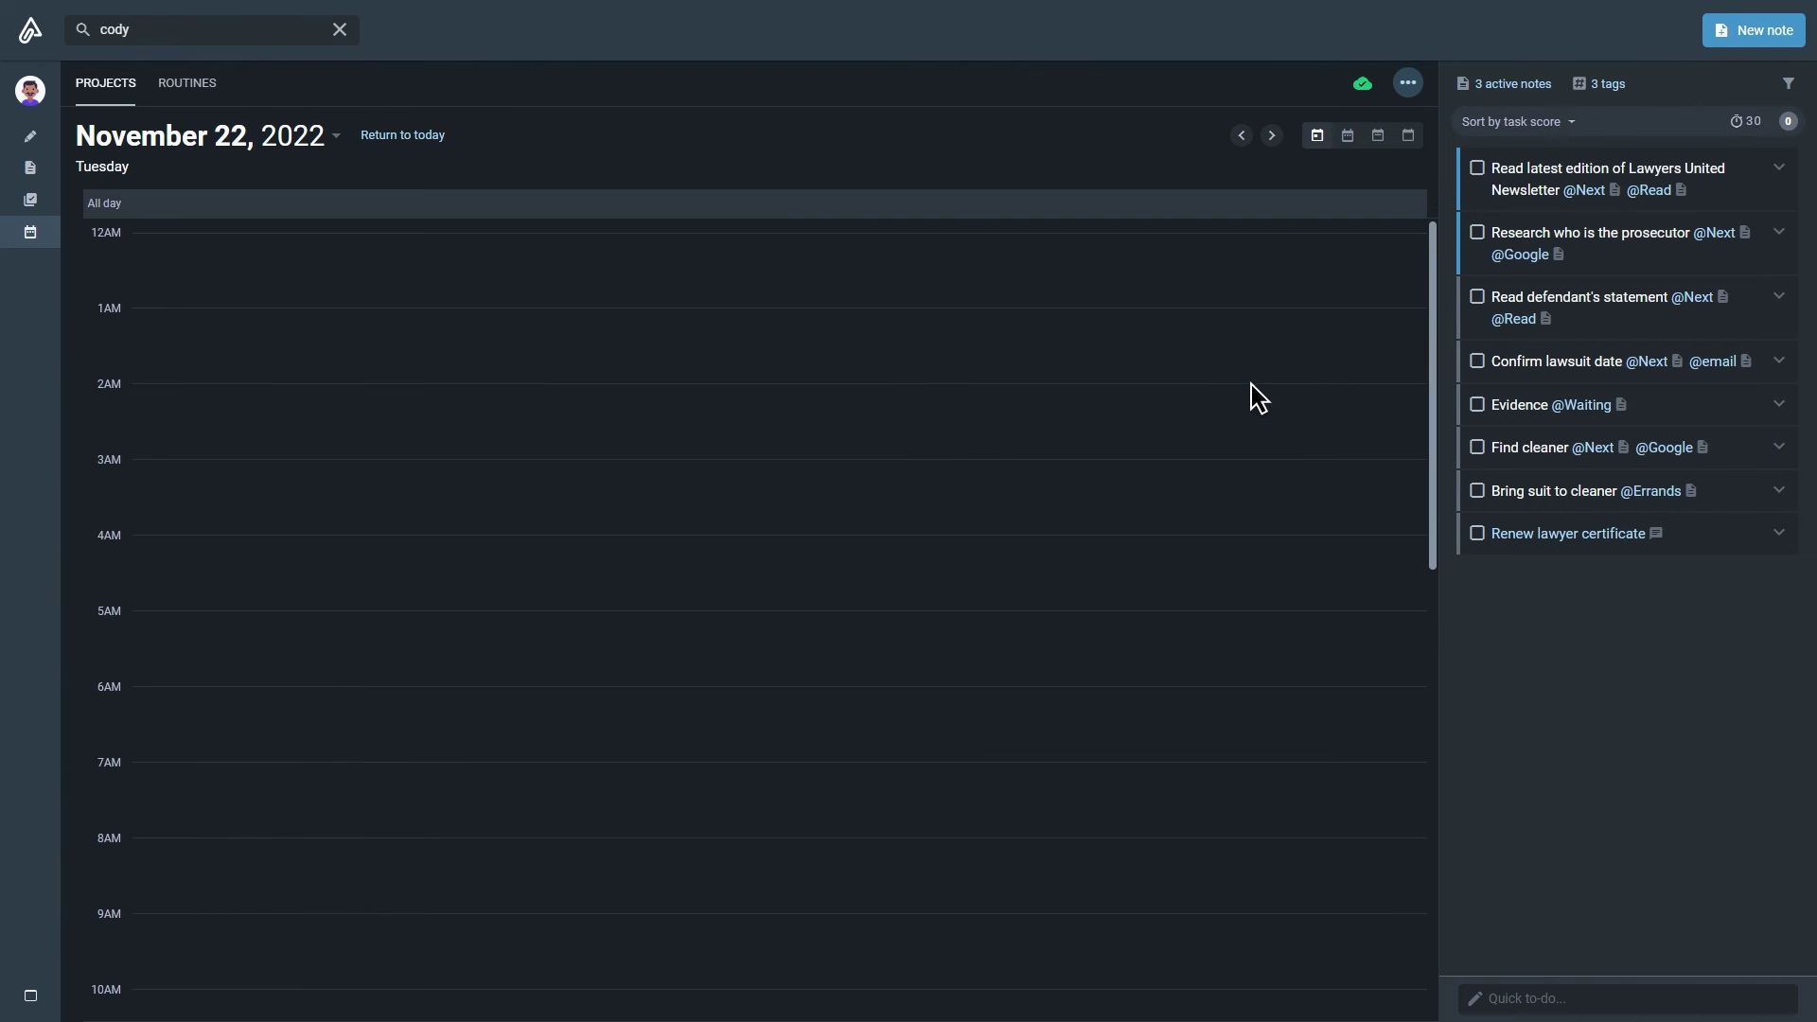
# Step: Schedule the newsletter reading around 3:30 AM and the defendant's statement around 5:30 AM on November 22
pyautogui.moveTo(1631, 169); pyautogui.dragTo(1491, 169)
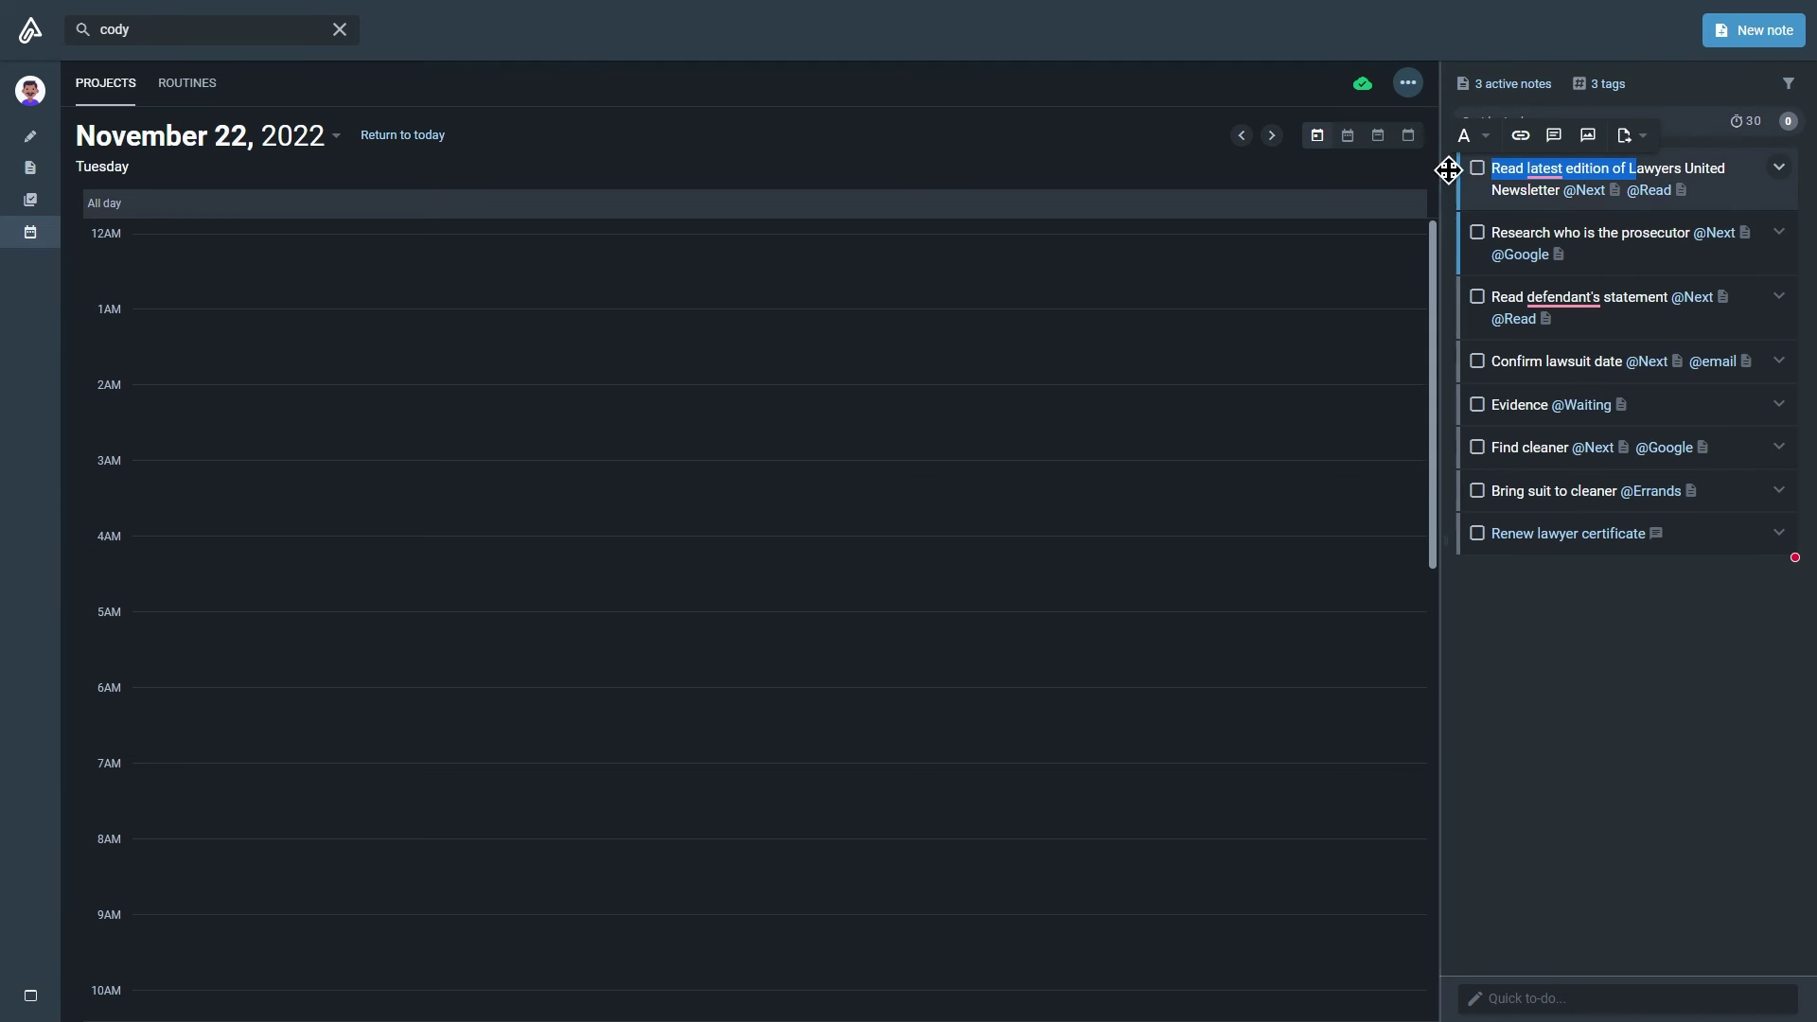
pyautogui.moveTo(1450, 169); pyautogui.dragTo(469, 500)
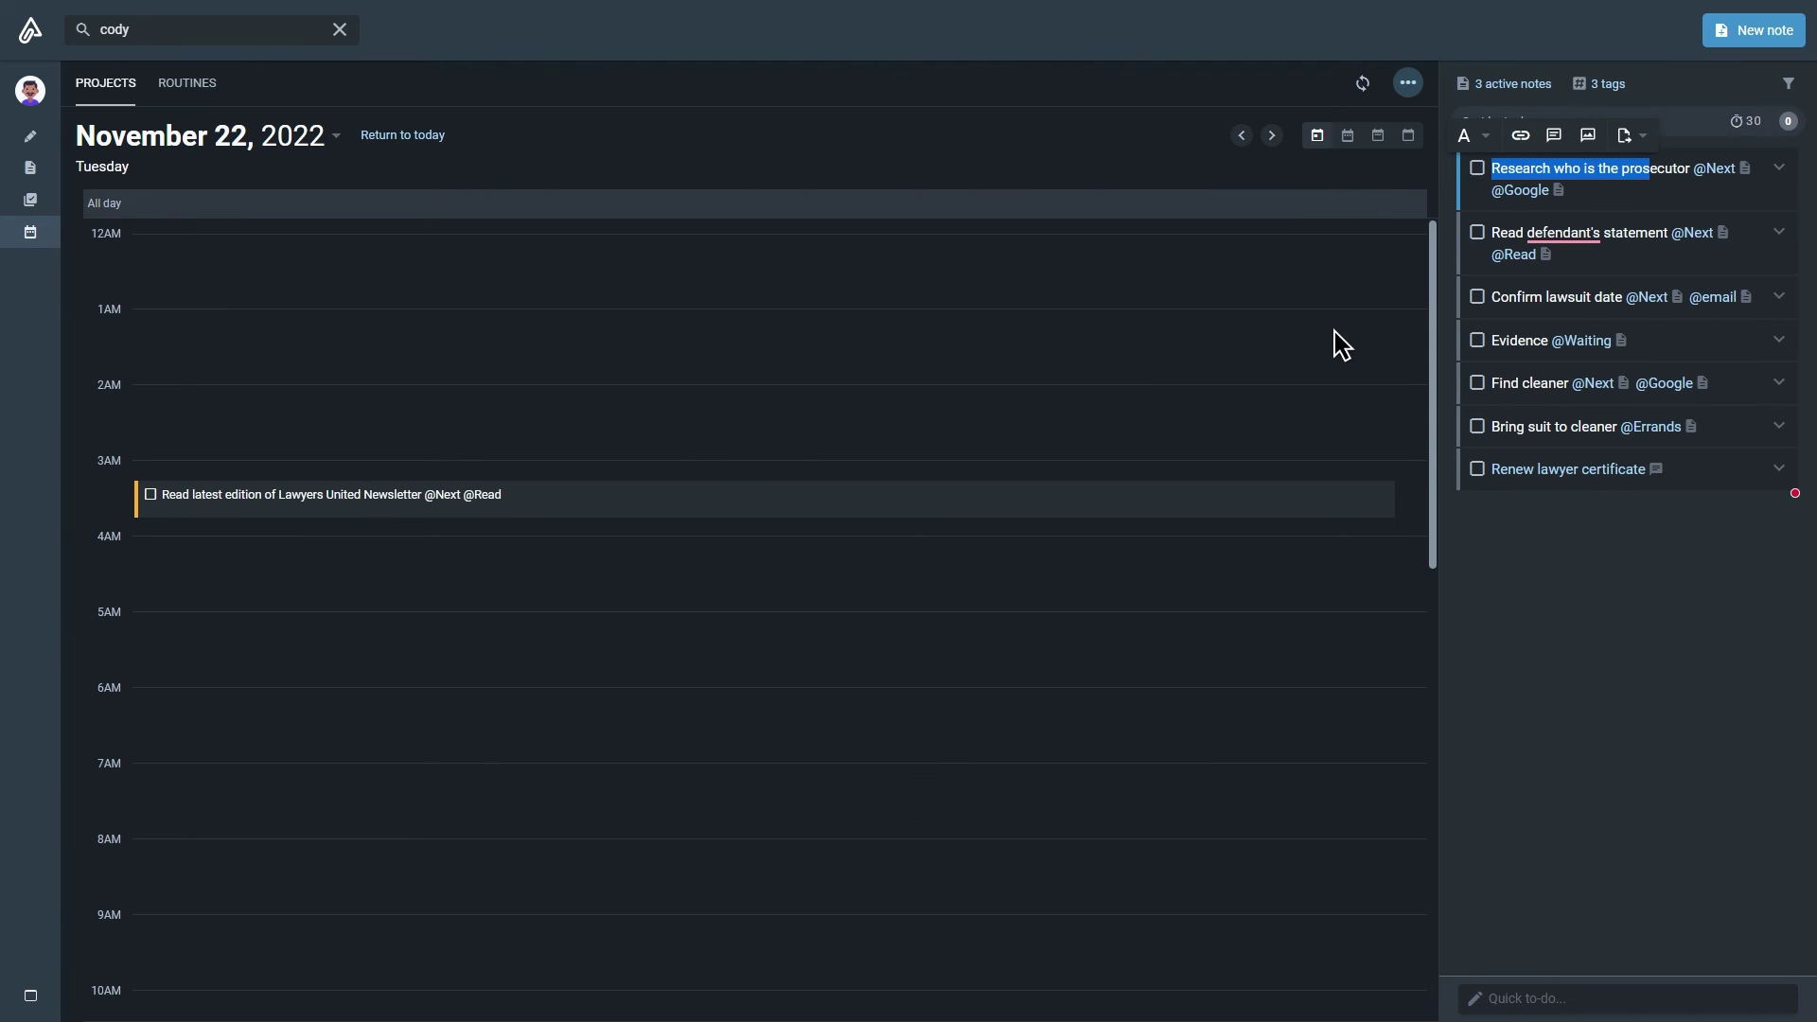
pyautogui.moveTo(1450, 233); pyautogui.dragTo(518, 620)
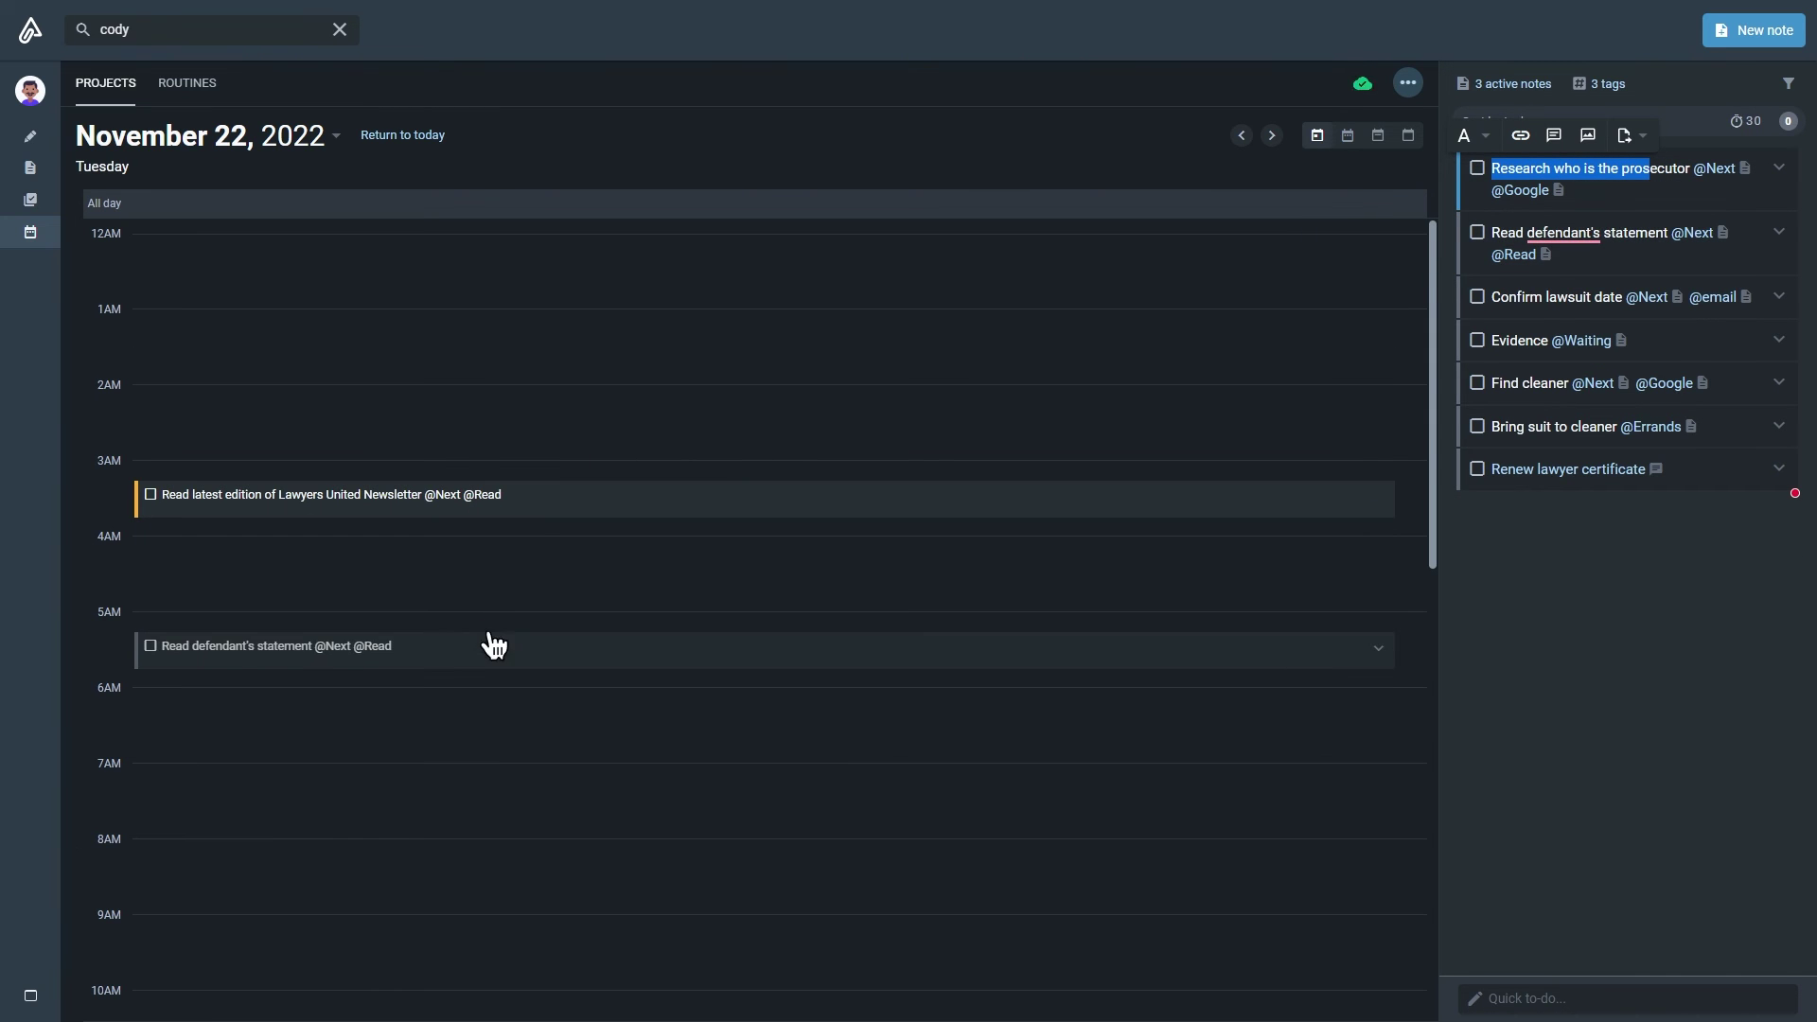
pyautogui.scroll(-3, 482, 640)
pyautogui.scroll(-2, 817, 583)
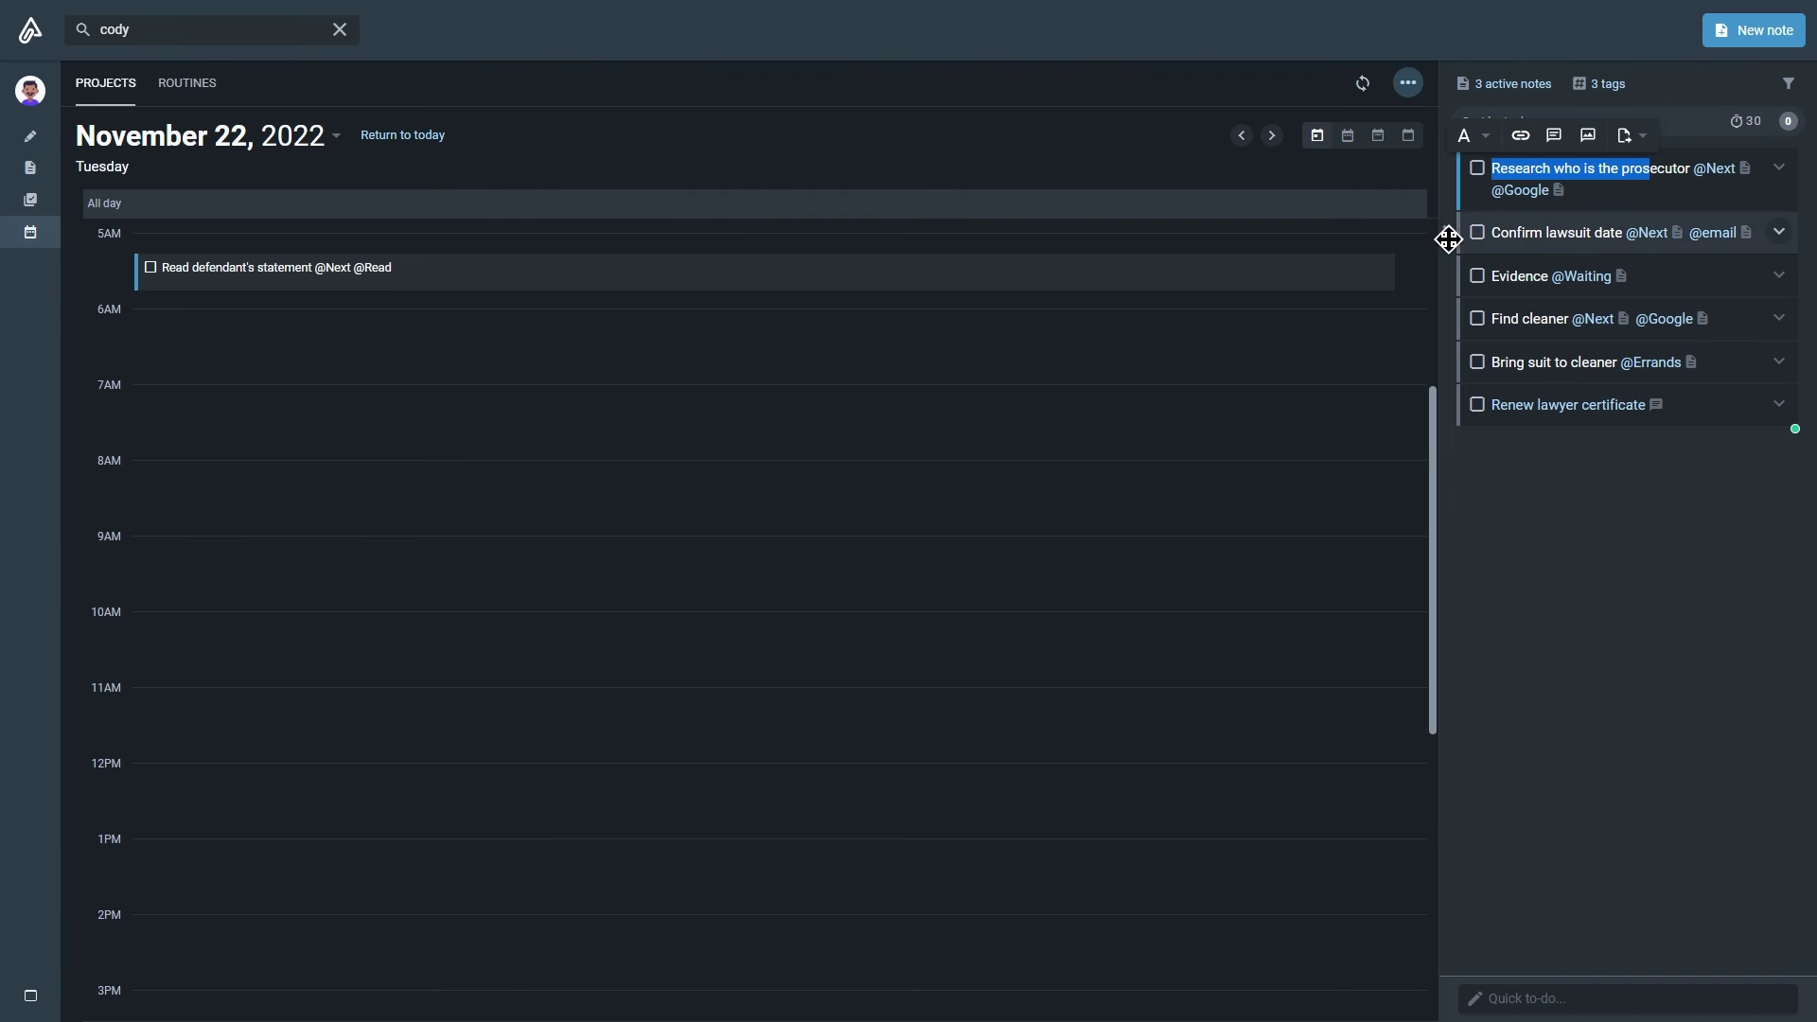
pyautogui.moveTo(1449, 234); pyautogui.dragTo(483, 585)
pyautogui.scroll(5, 517, 596)
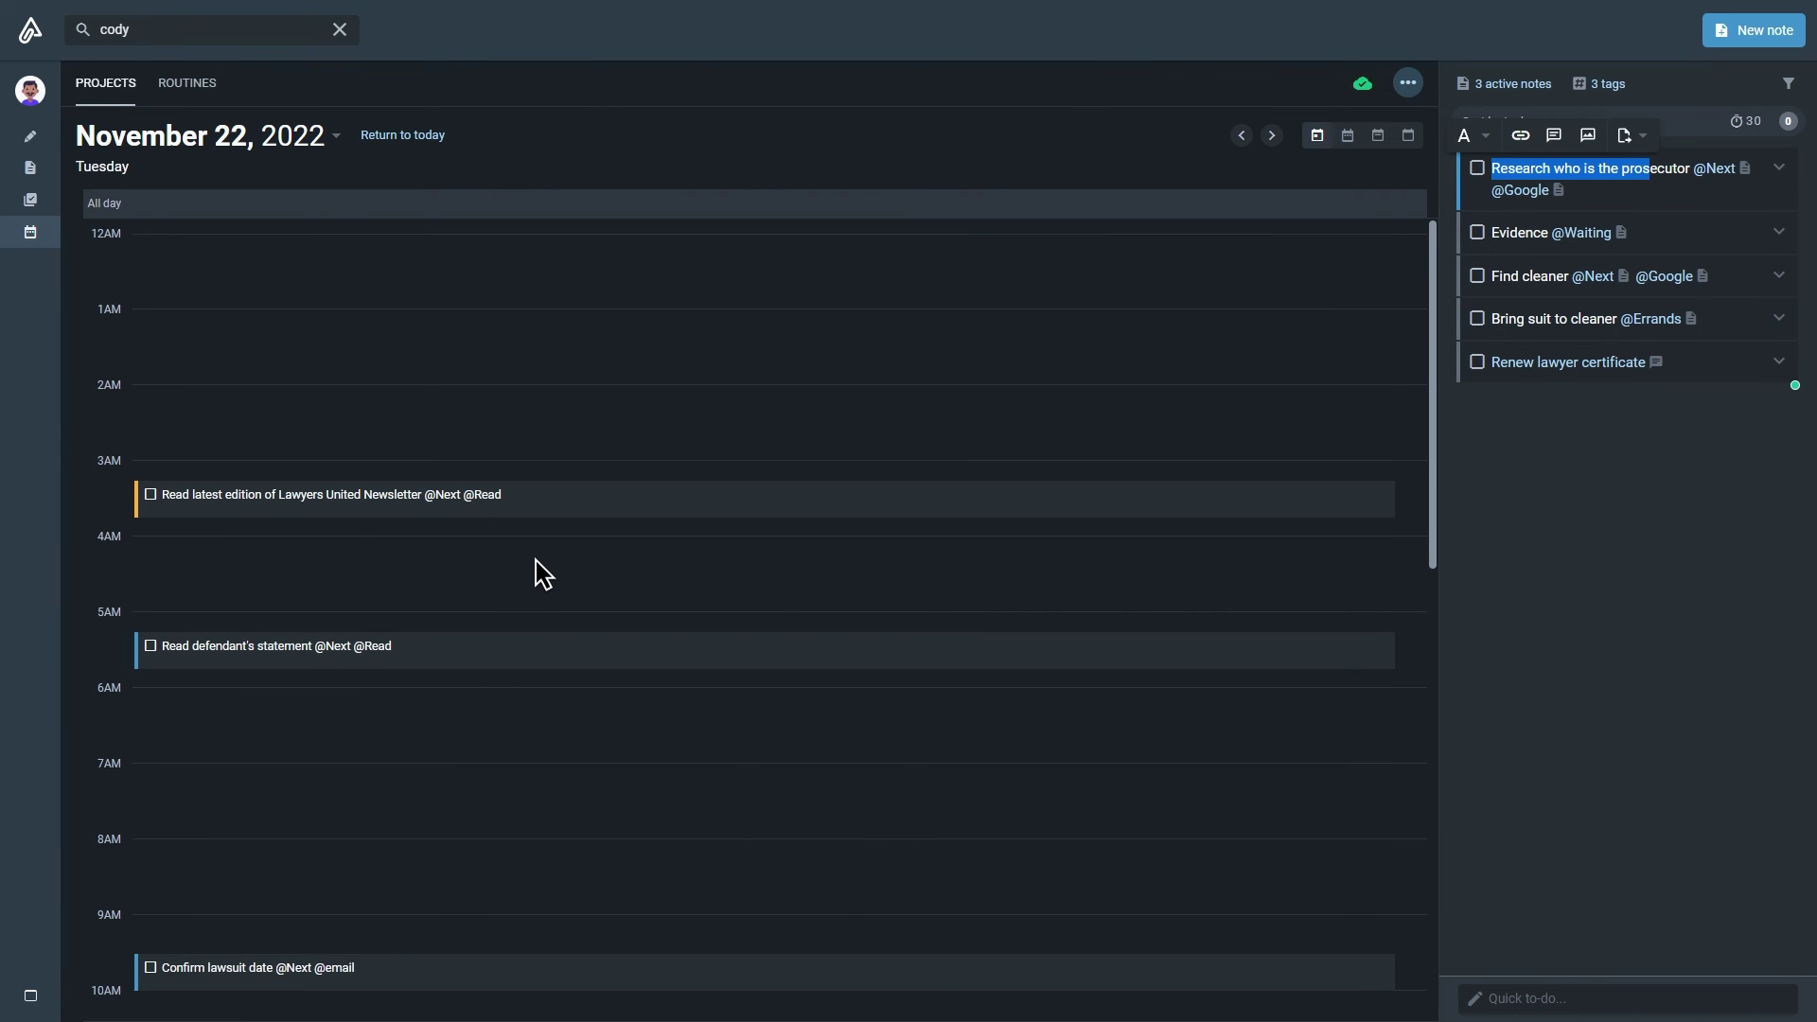
pyautogui.scroll(-2, 539, 558)
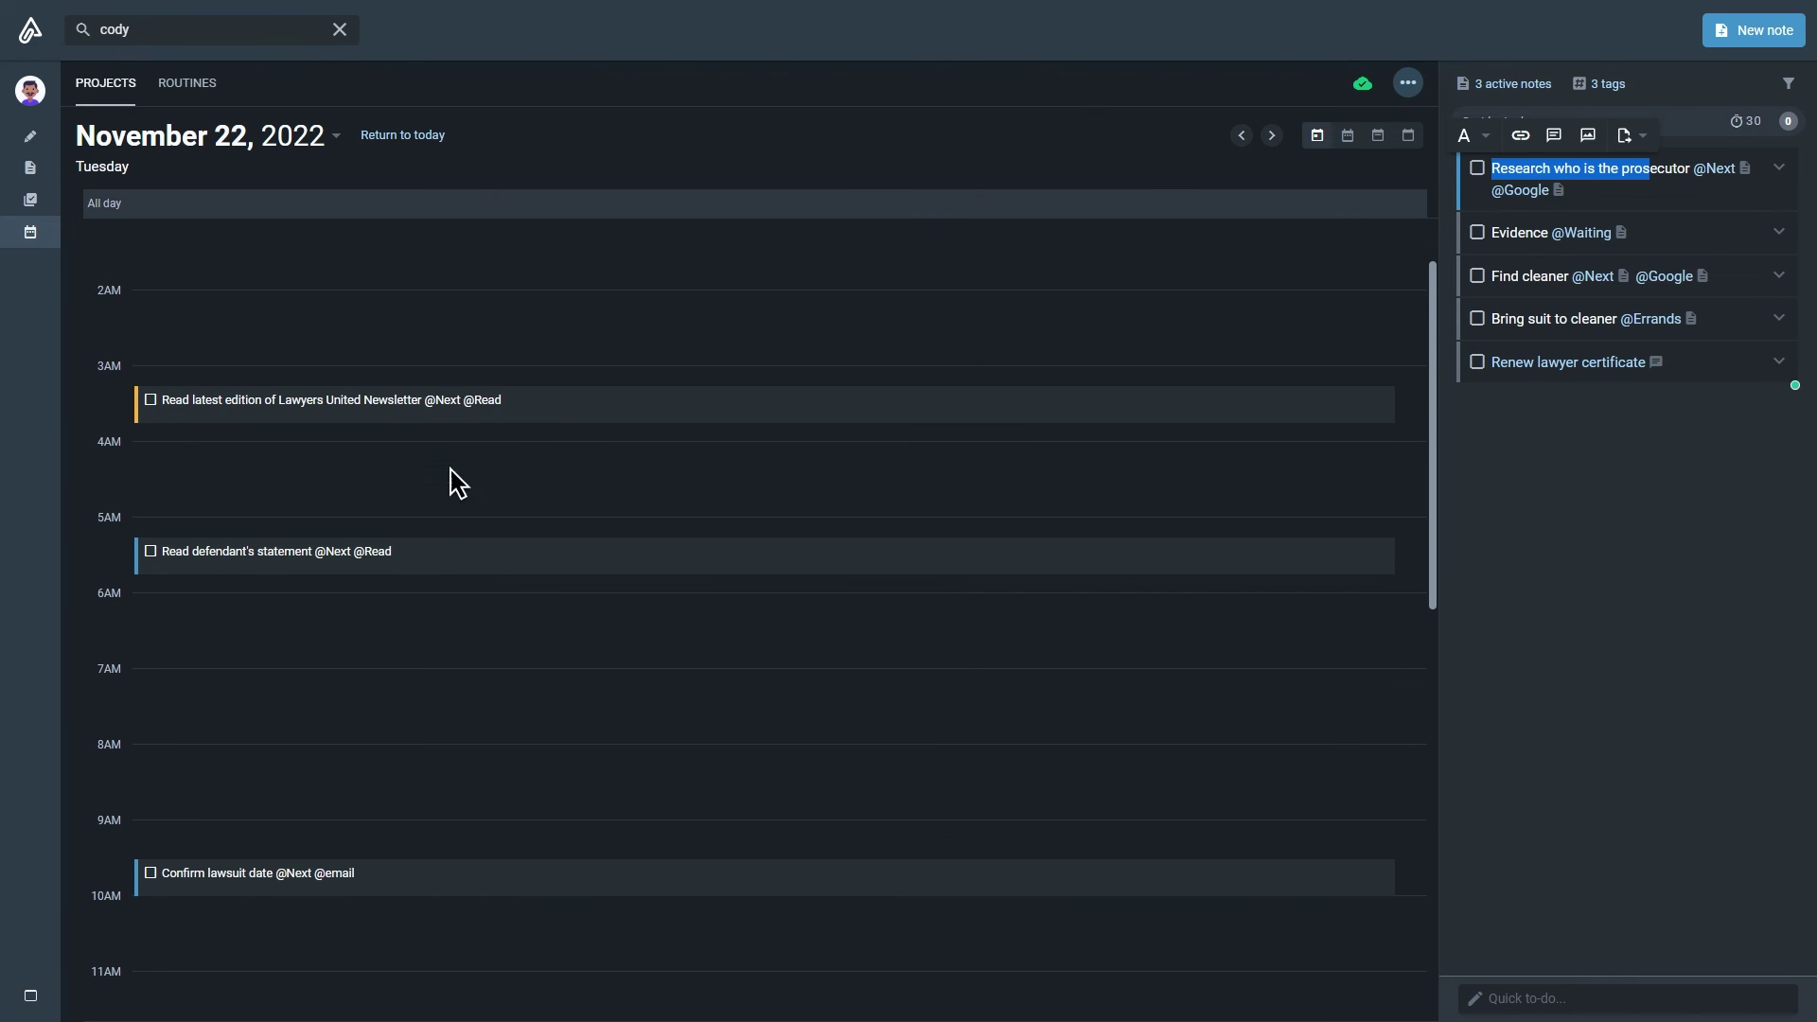
pyautogui.scroll(2, 428, 710)
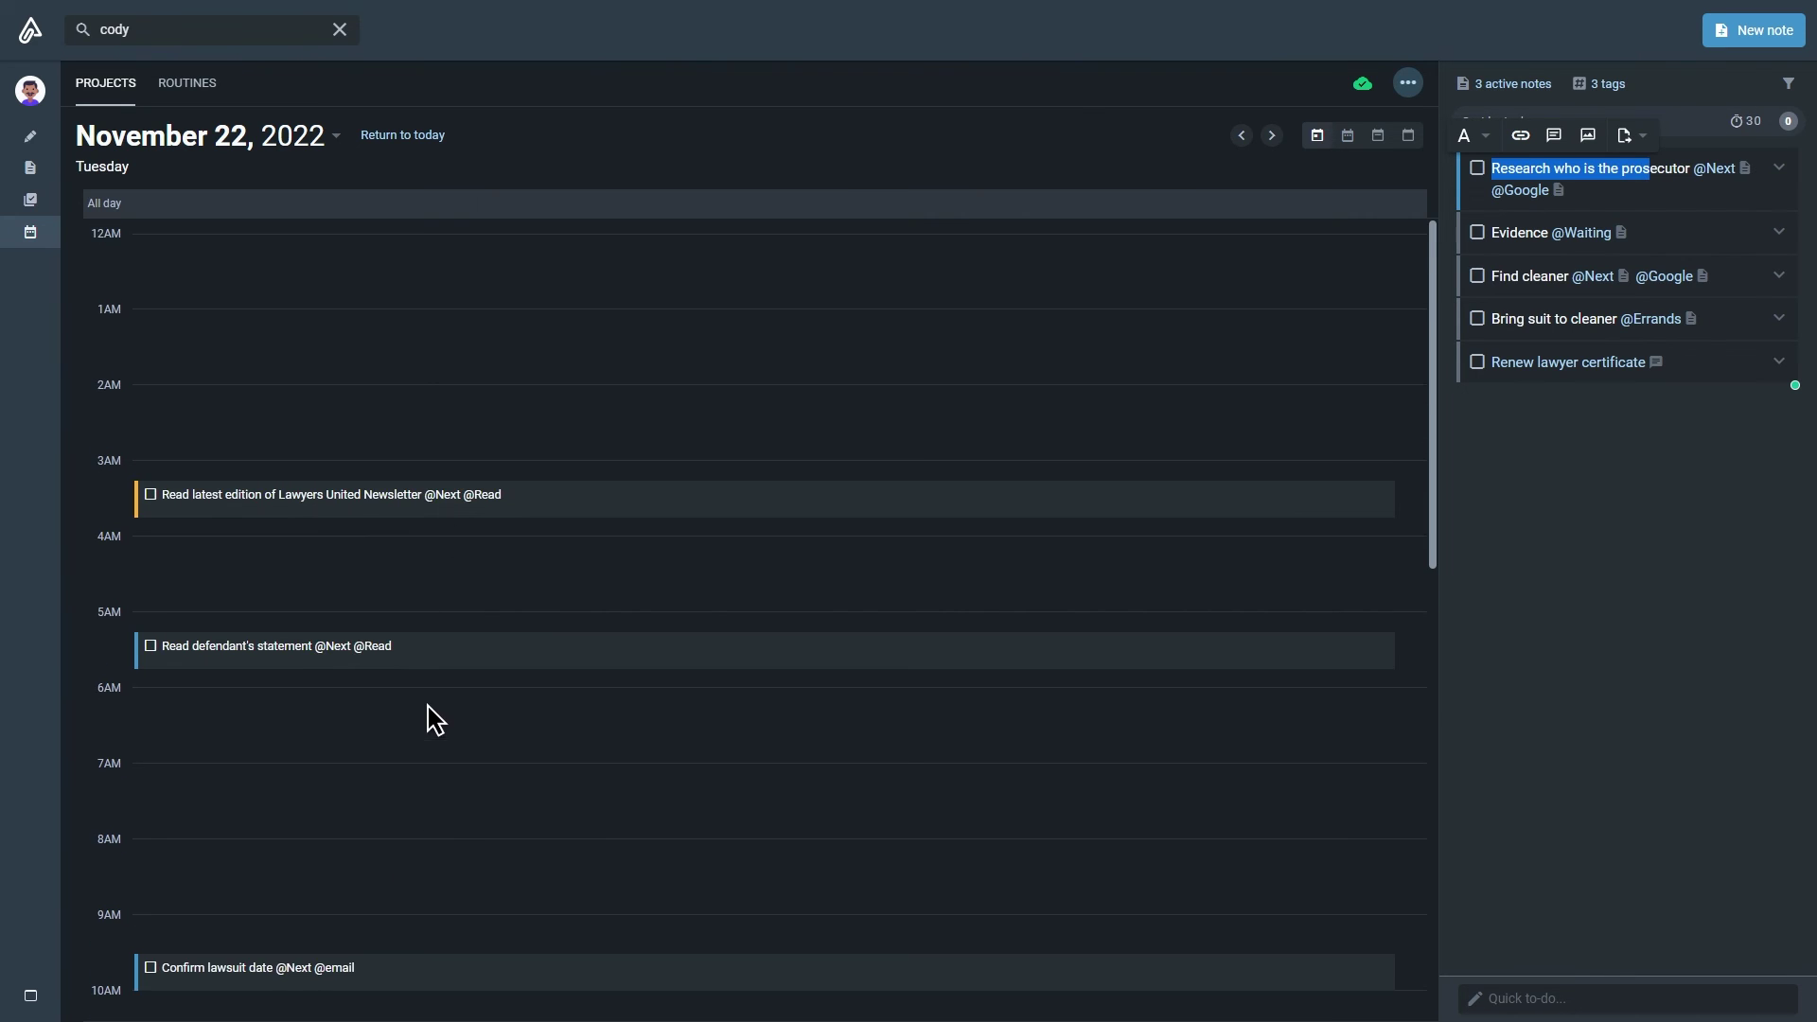
pyautogui.scroll(-4, 442, 348)
pyautogui.scroll(-5, 443, 384)
pyautogui.scroll(-3, 443, 397)
pyautogui.scroll(7, 448, 402)
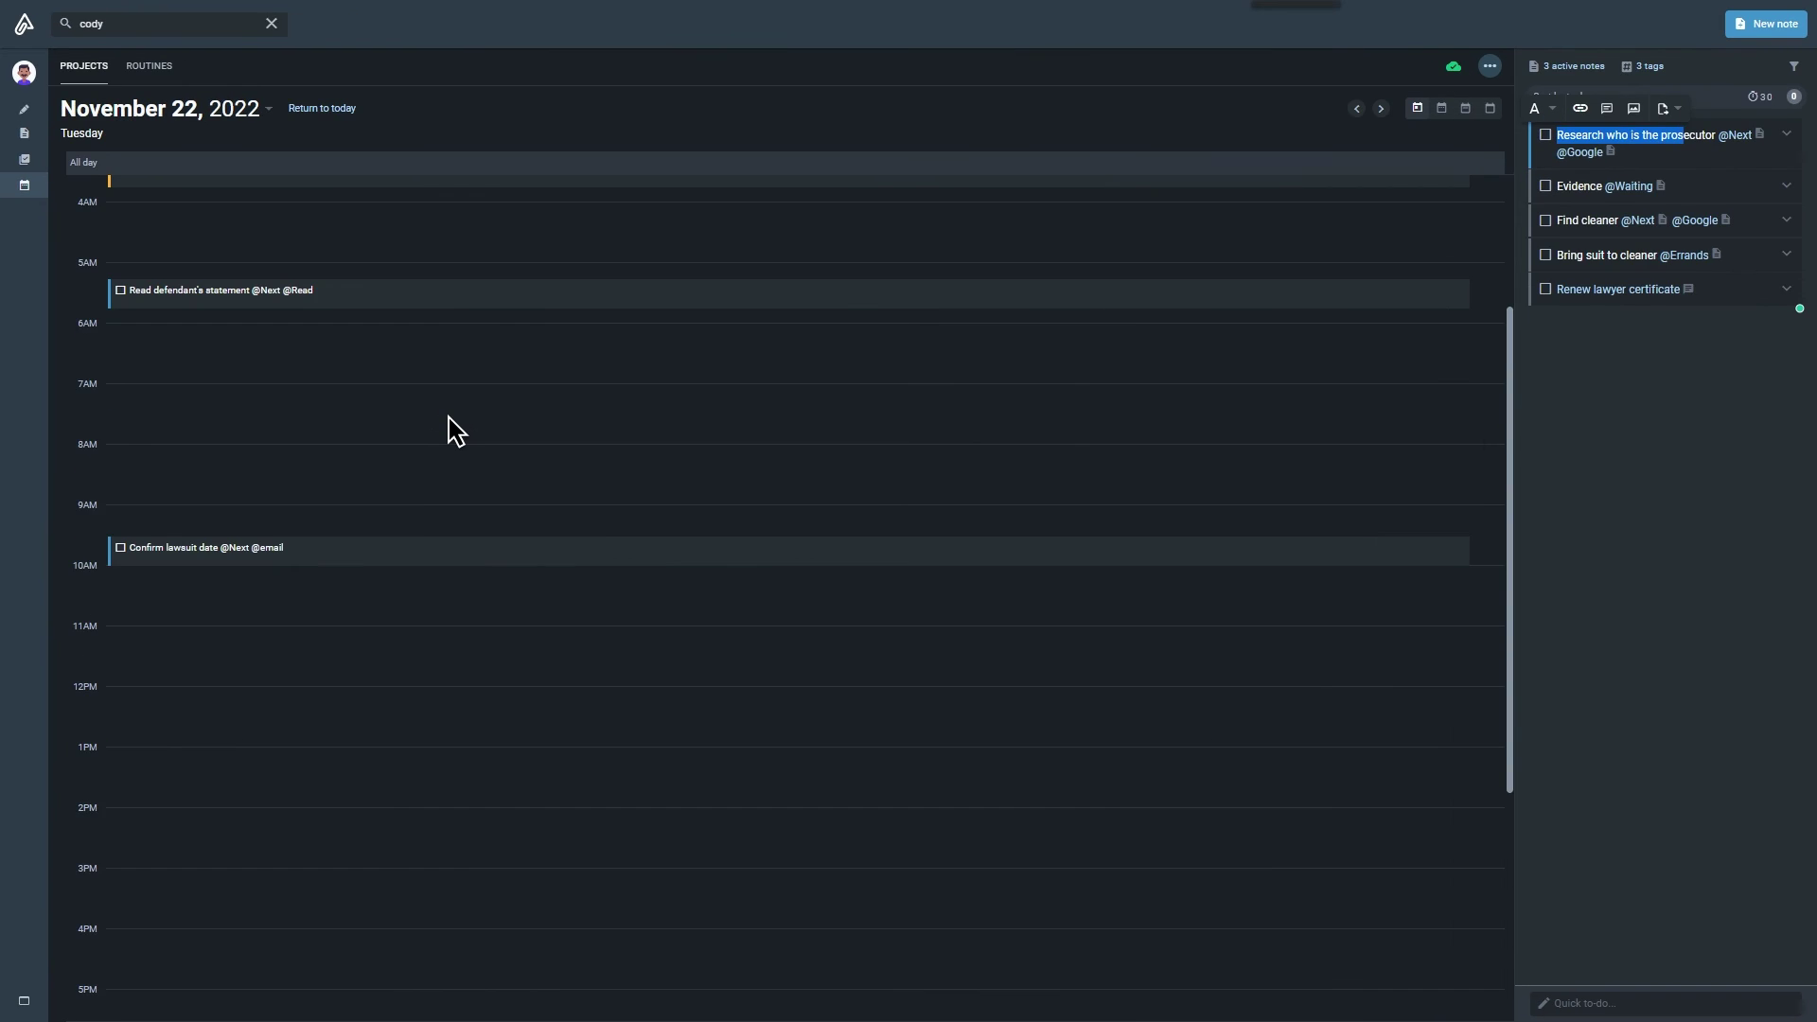